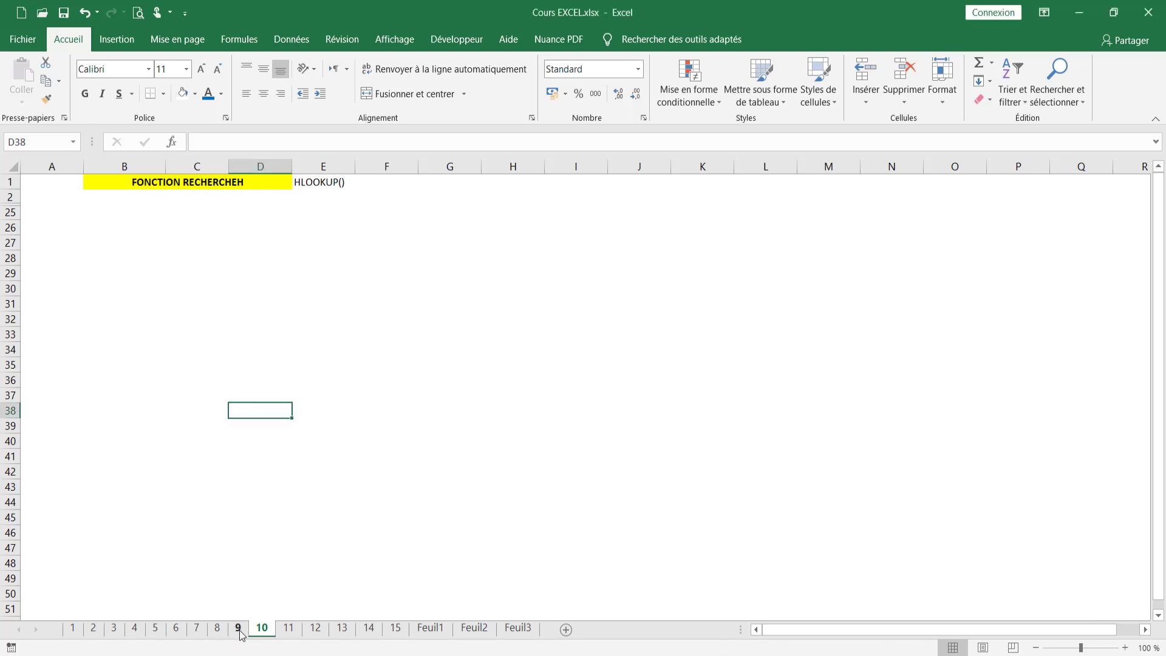
# Look over the SOMME.SI.ENS example on sheet 8 and the SOMMEPROD example on sheet 9, ending on sheet 10.
pyautogui.click(218, 628)
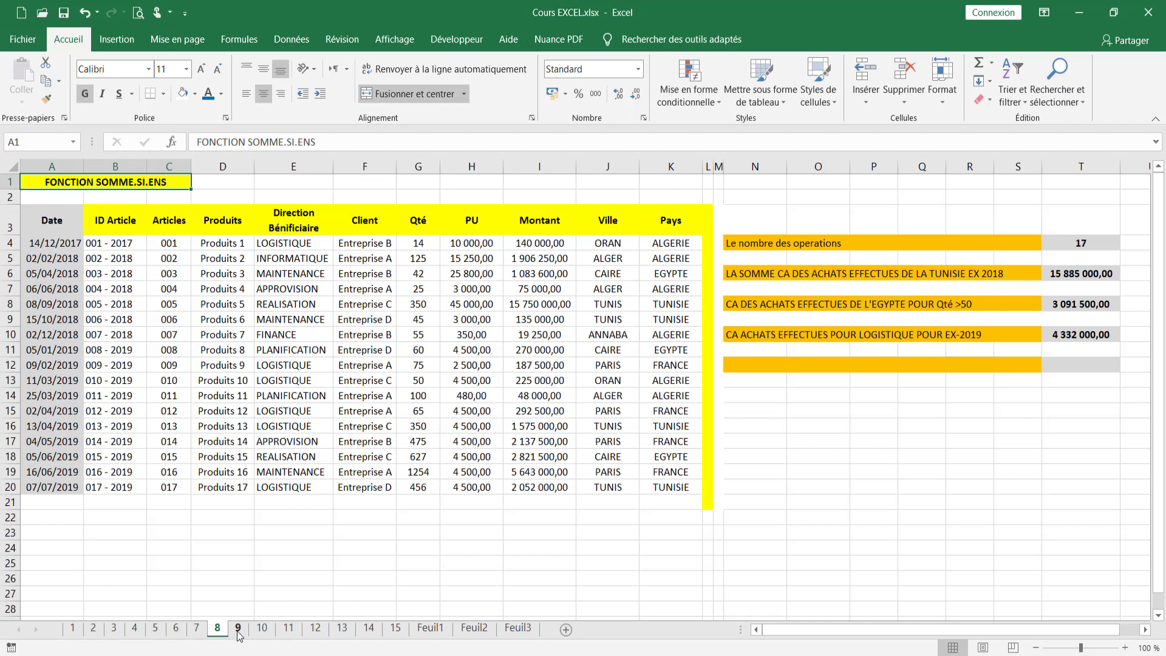
pyautogui.click(239, 632)
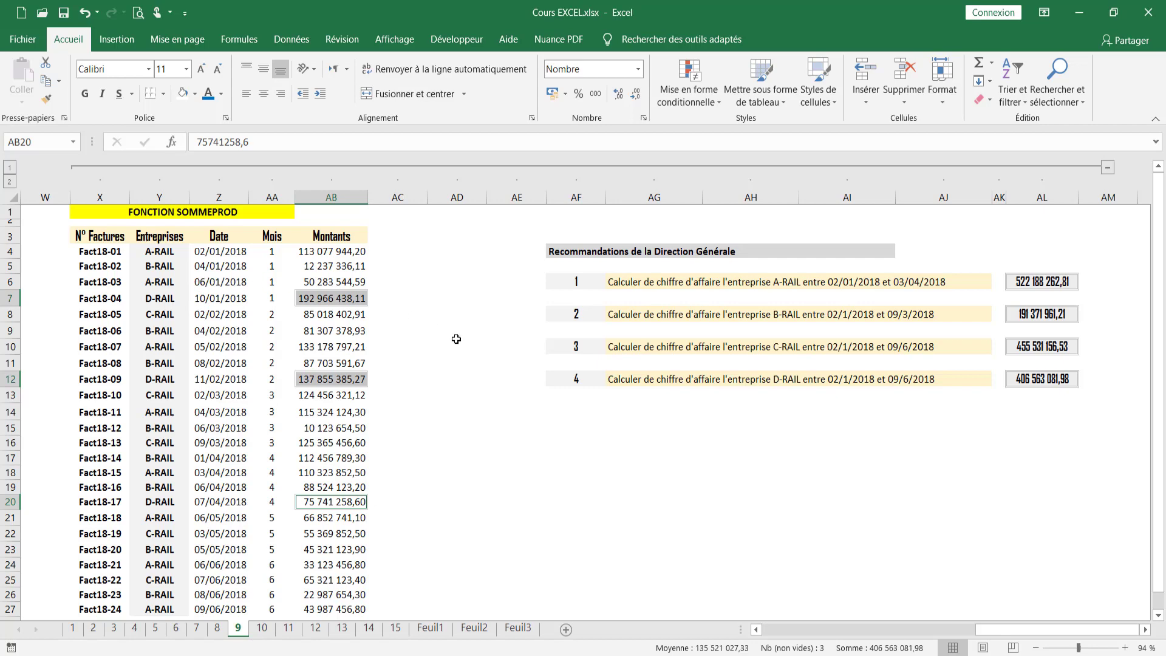
pyautogui.click(265, 632)
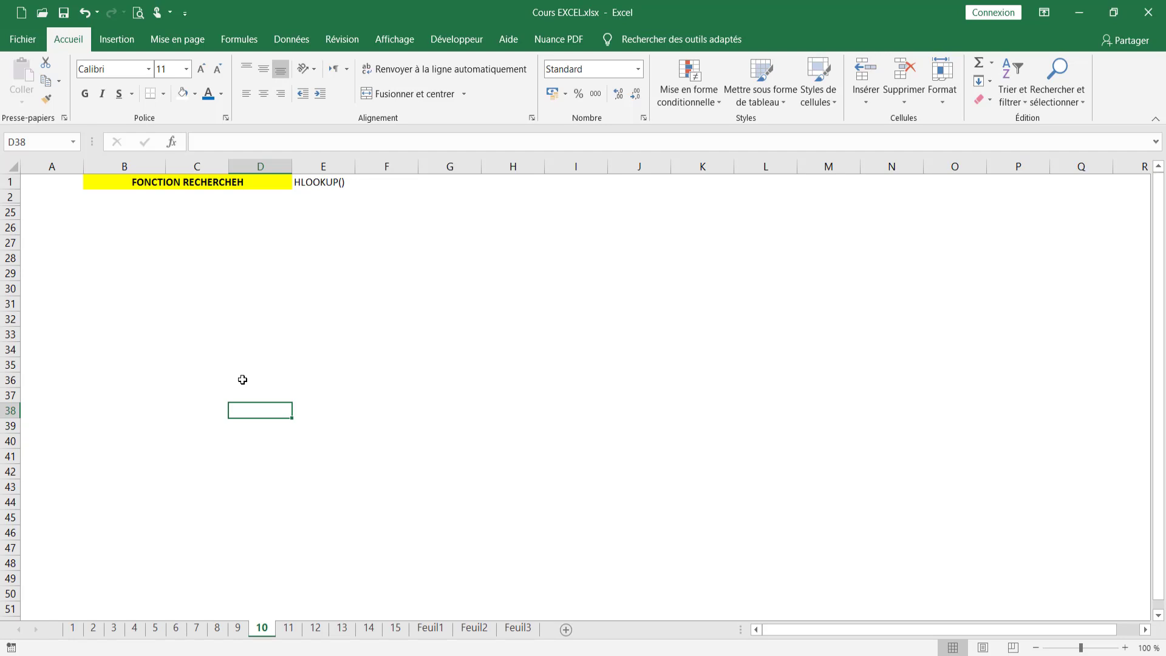
# Switch to the PLANNING DE SUIVI DES PROJETS.xlsx workbook and examine the project dashboard on the Tableau de bord sheet.
pyautogui.moveTo(335, 655)
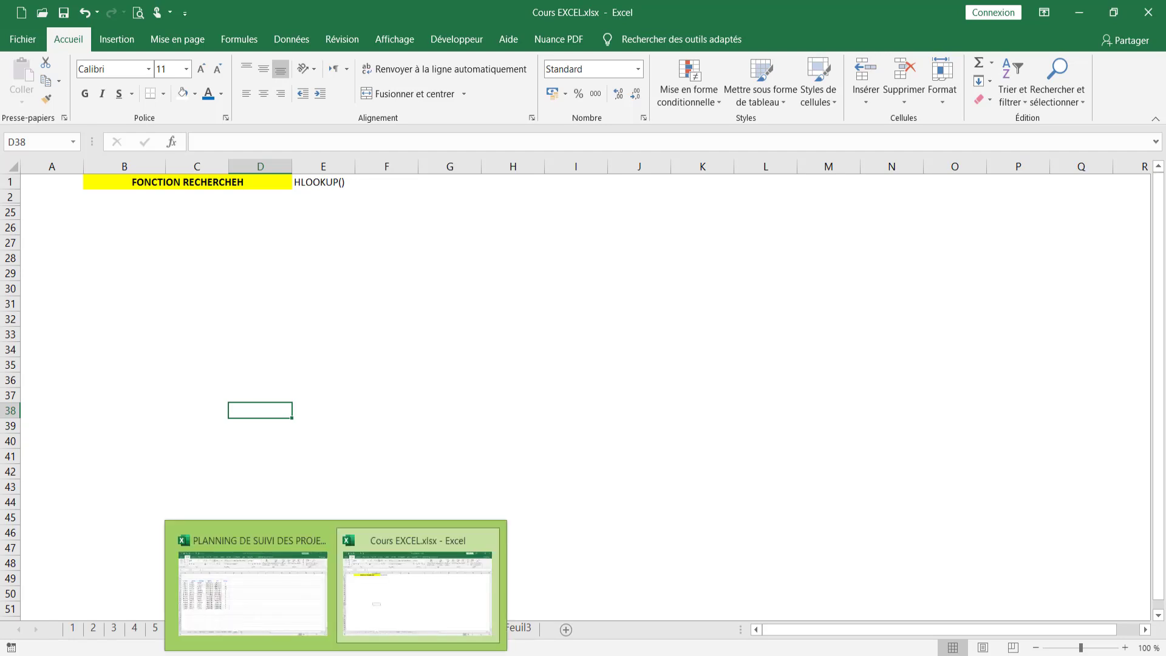
pyautogui.click(308, 622)
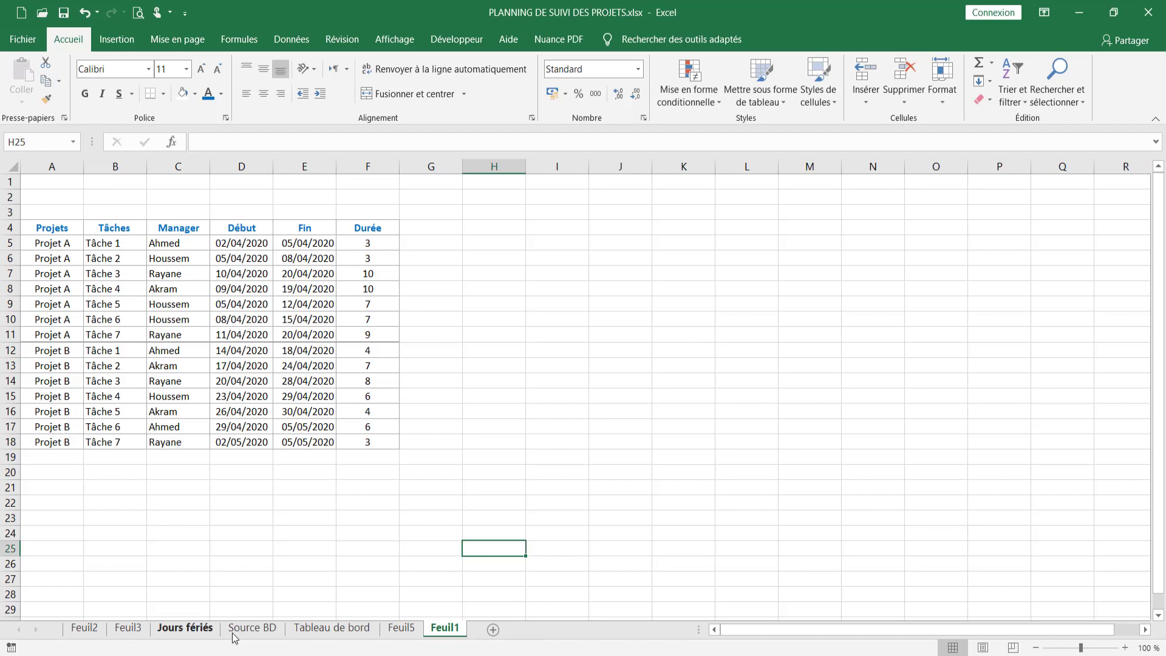
pyautogui.click(337, 628)
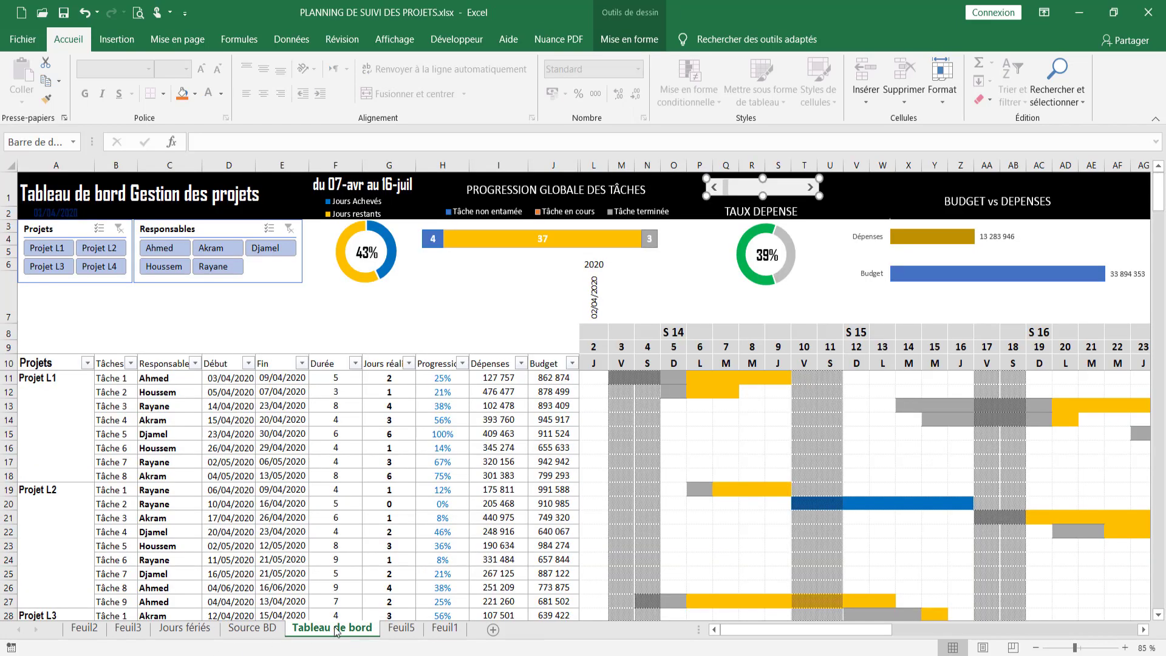
pyautogui.click(176, 311)
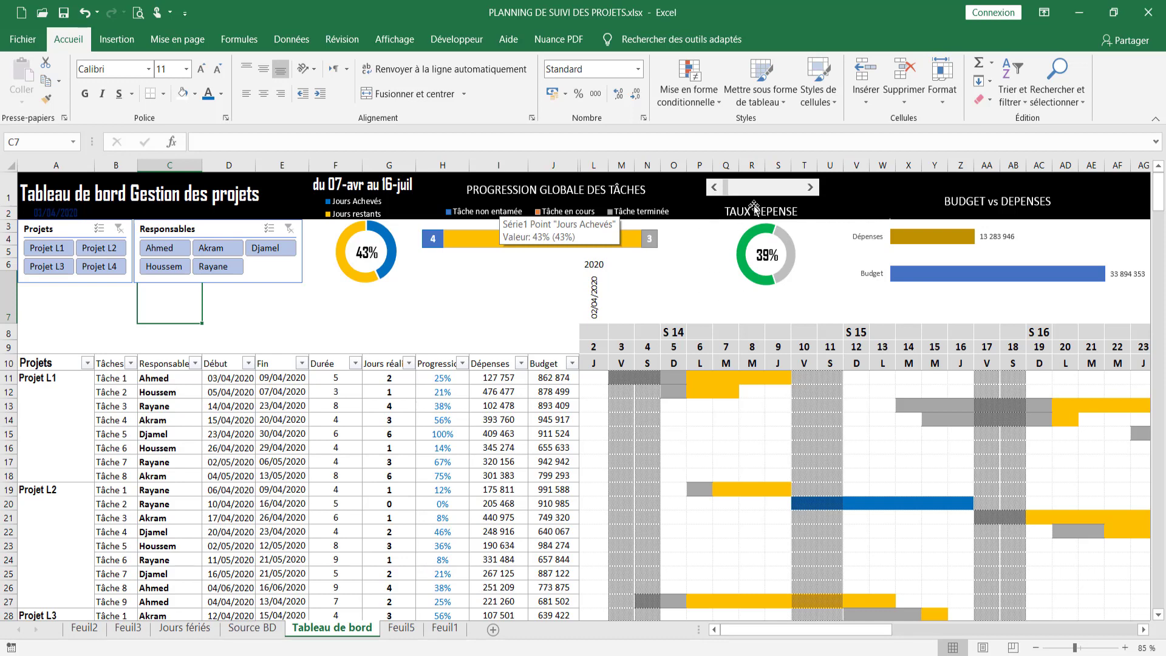
pyautogui.moveTo(747, 254)
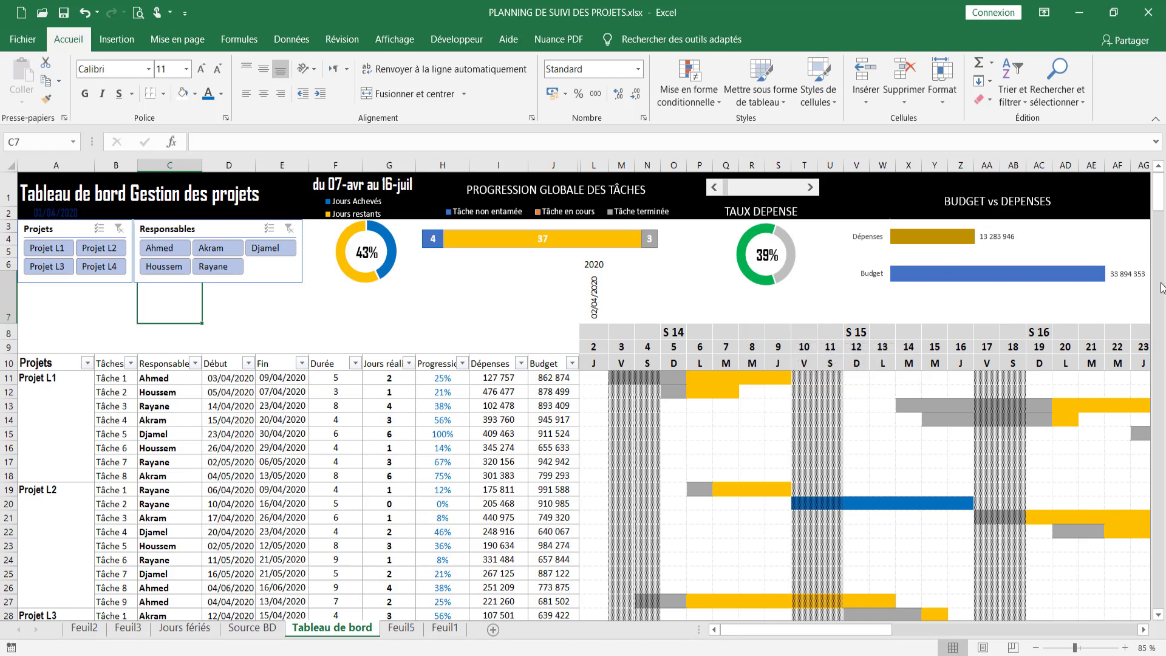
pyautogui.moveTo(1160, 203)
pyautogui.mouseDown()
pyautogui.moveTo(1162, 306)
pyautogui.moveTo(1156, 203)
pyautogui.mouseUp()
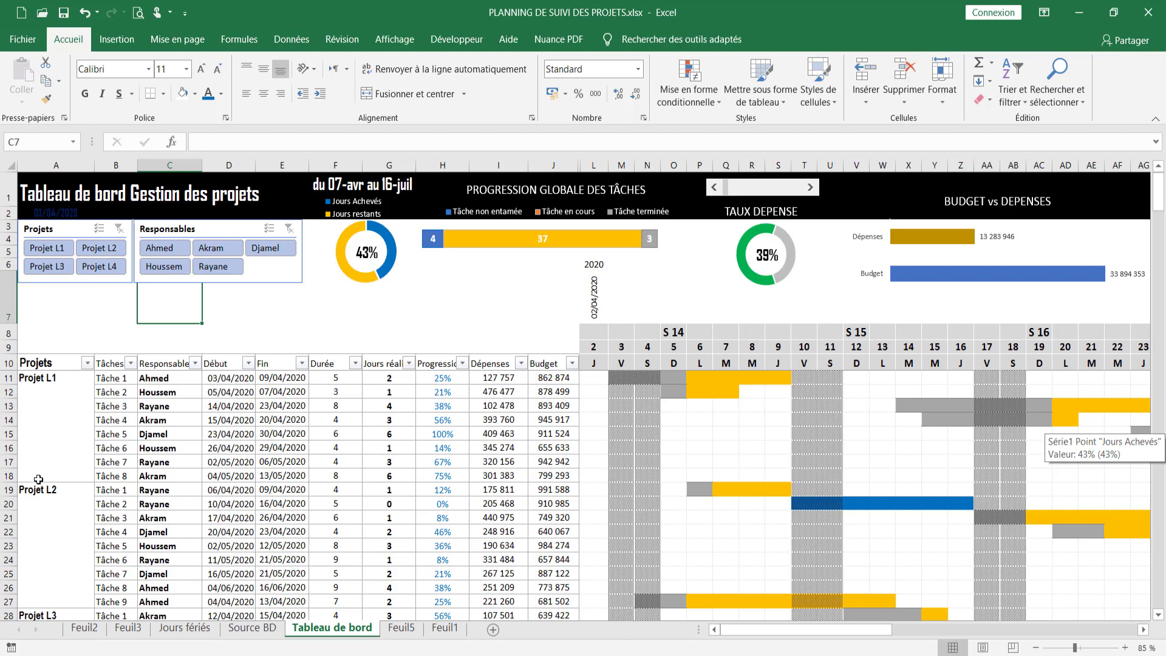
# Filter the dashboard to Projet L1 and examine its tasks, progression, expenses and budget.
pyautogui.click(48, 248)
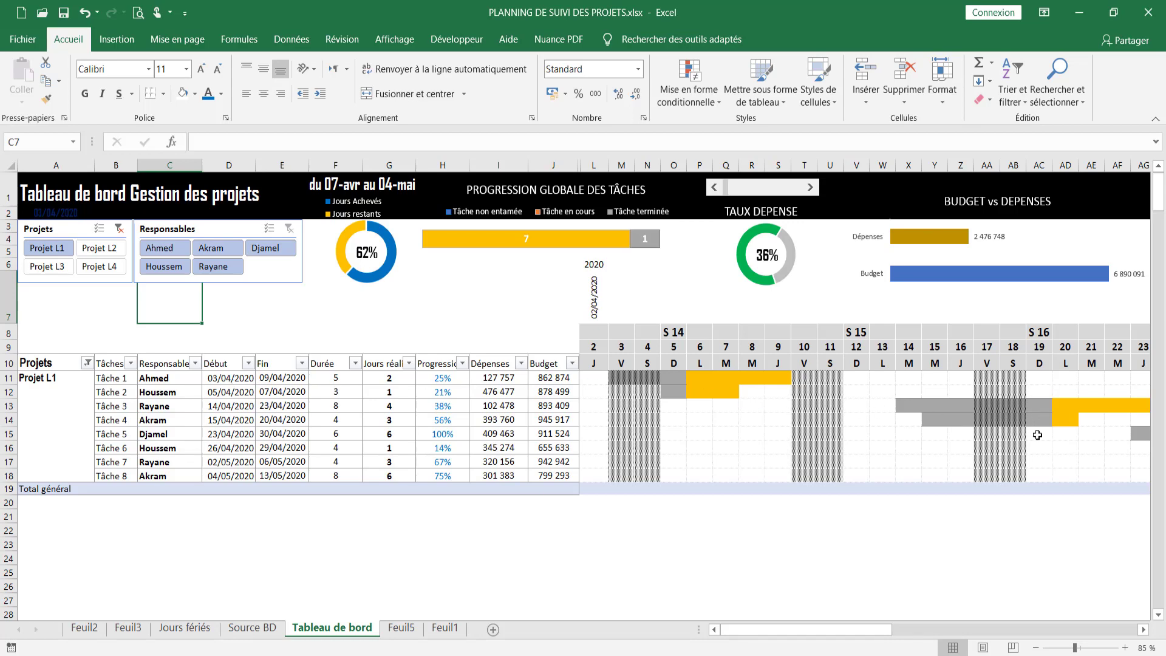
pyautogui.moveTo(847, 630)
pyautogui.mouseDown()
pyautogui.moveTo(865, 630)
pyautogui.moveTo(847, 629)
pyautogui.mouseUp()
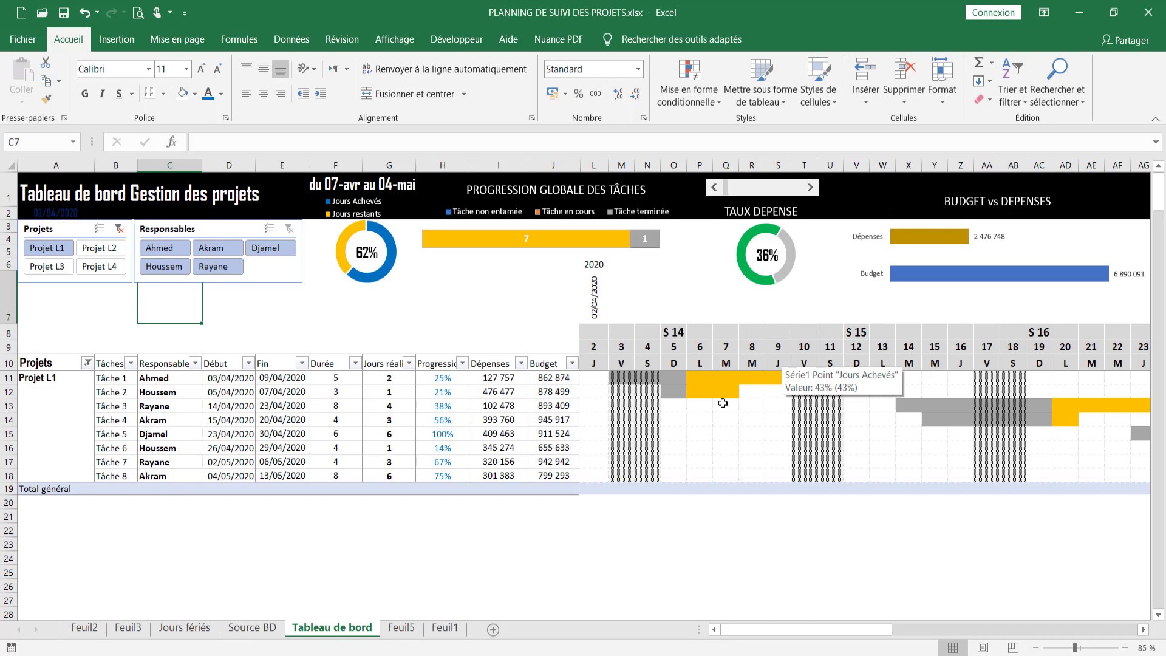
pyautogui.moveTo(460, 396)
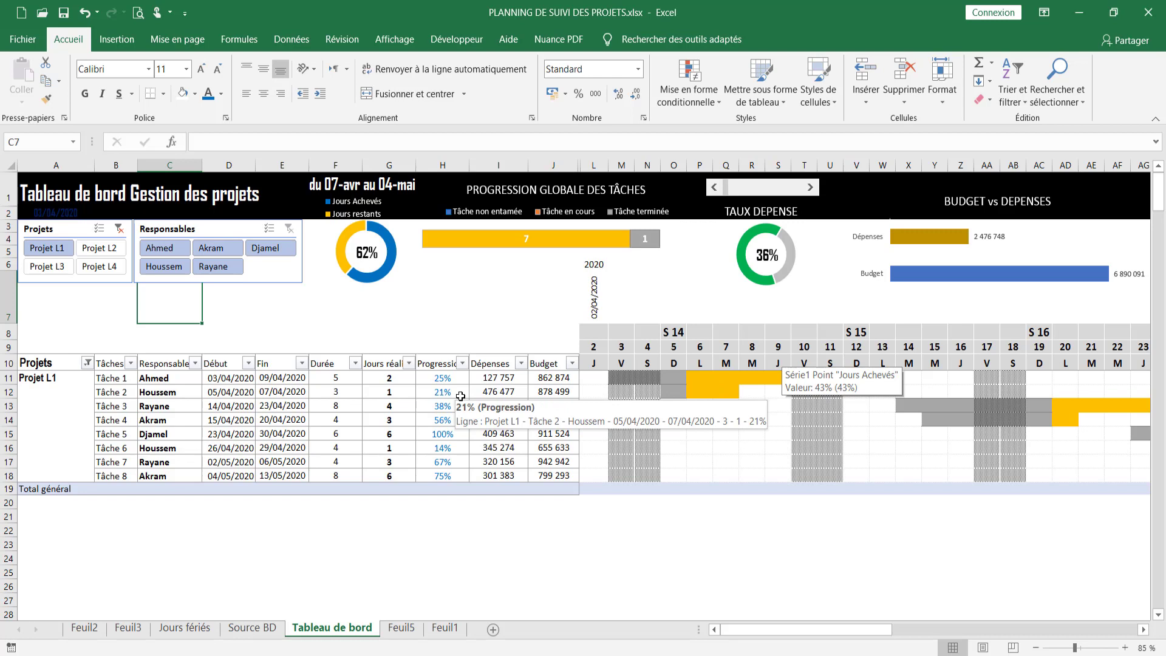
pyautogui.moveTo(496, 392)
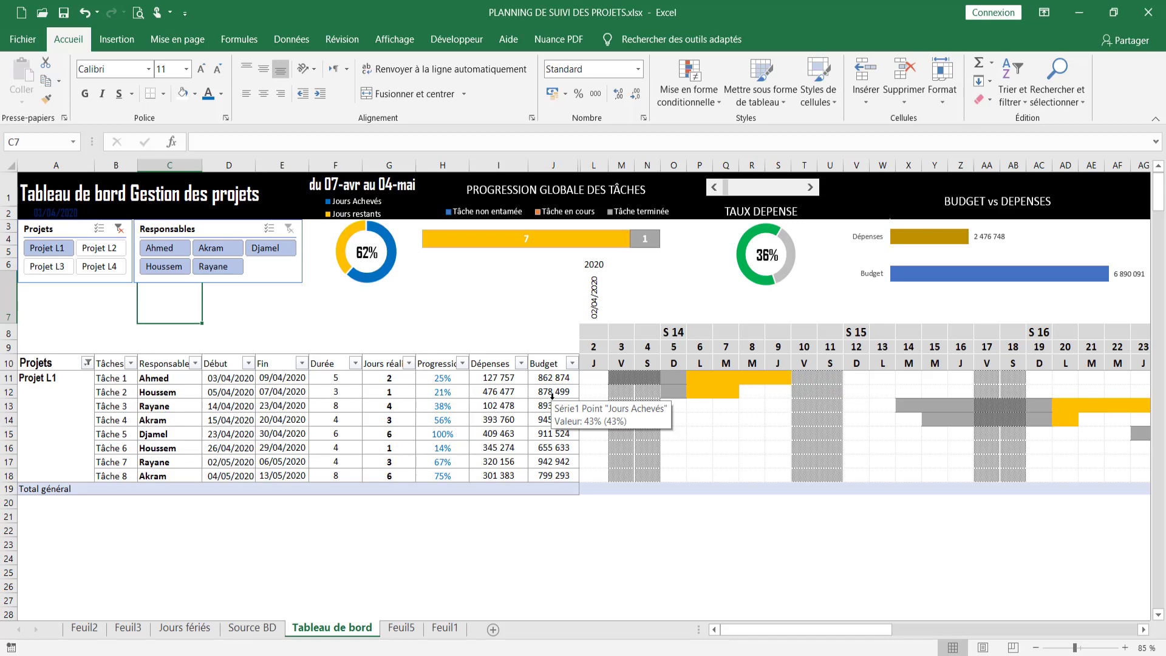
pyautogui.moveTo(768, 630)
pyautogui.mouseDown()
pyautogui.moveTo(848, 638)
pyautogui.moveTo(766, 622)
pyautogui.mouseUp()
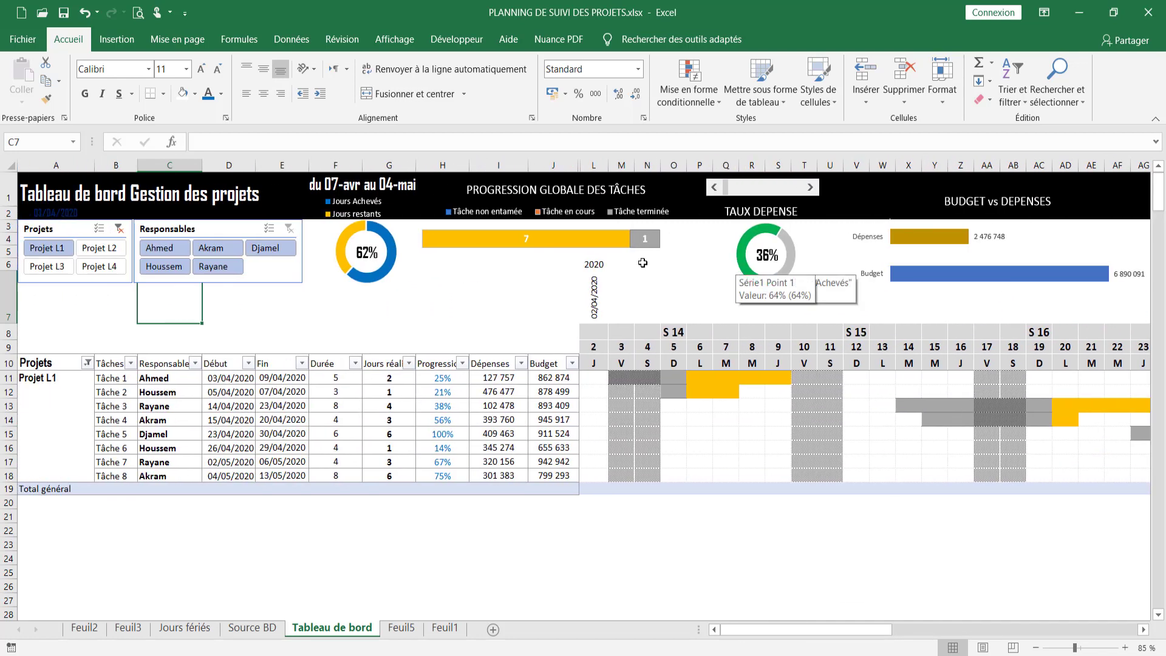
# Filter the dashboard to Projet L2, Projet L3 and Projet L4 in turn.
pyautogui.click(100, 254)
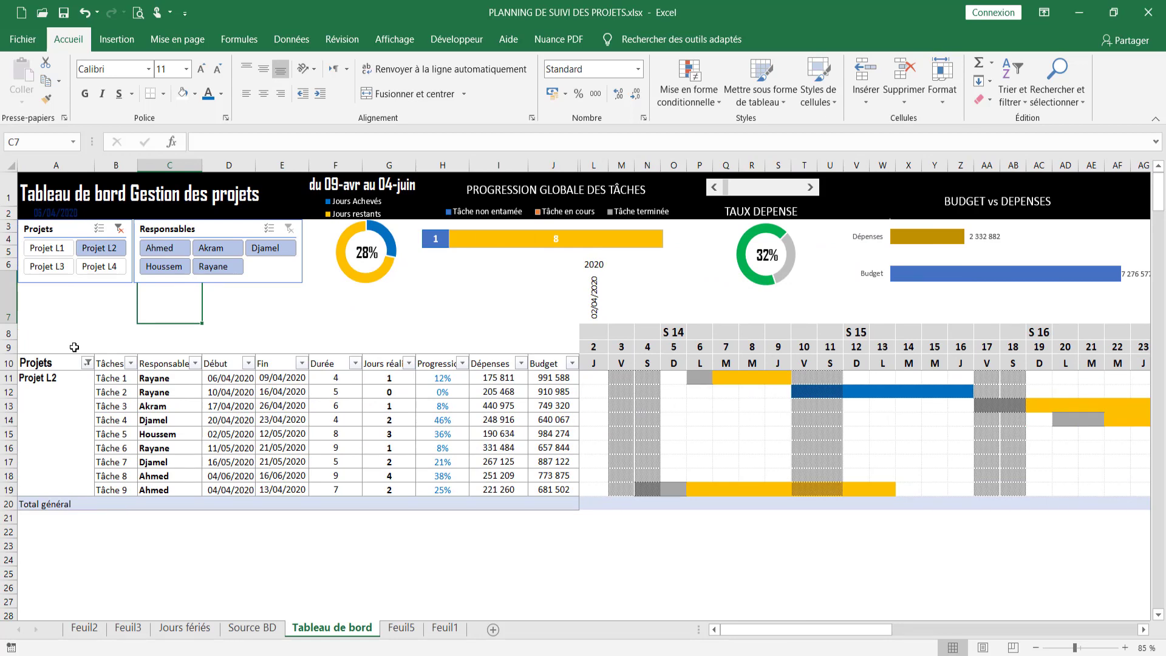
pyautogui.click(50, 271)
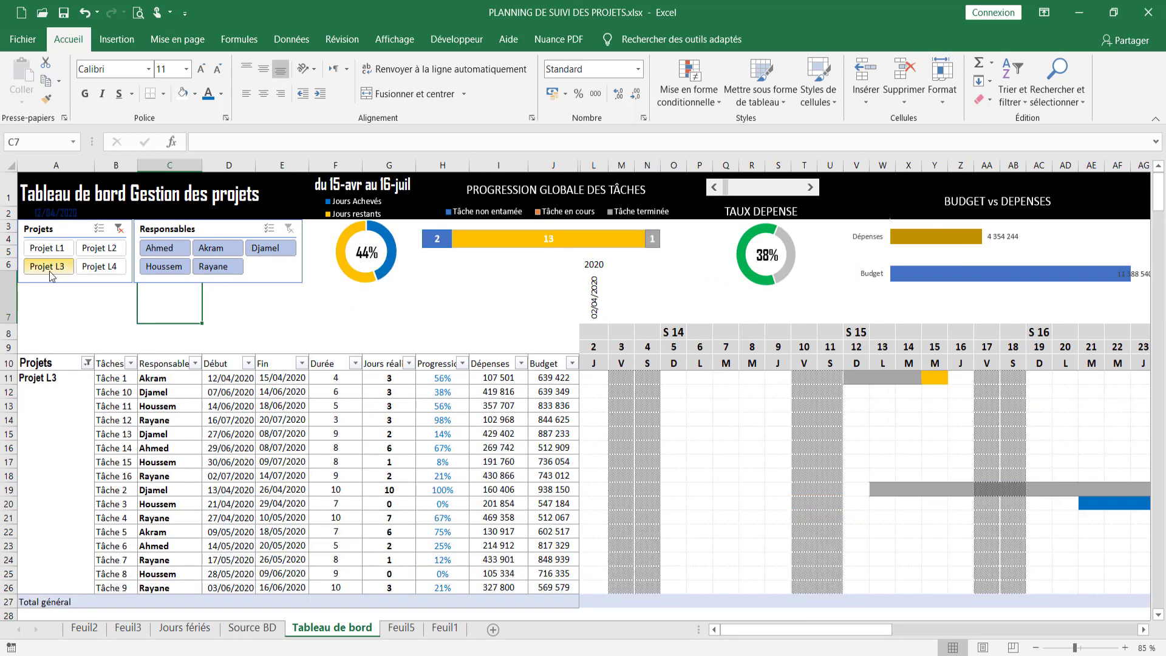
pyautogui.click(98, 267)
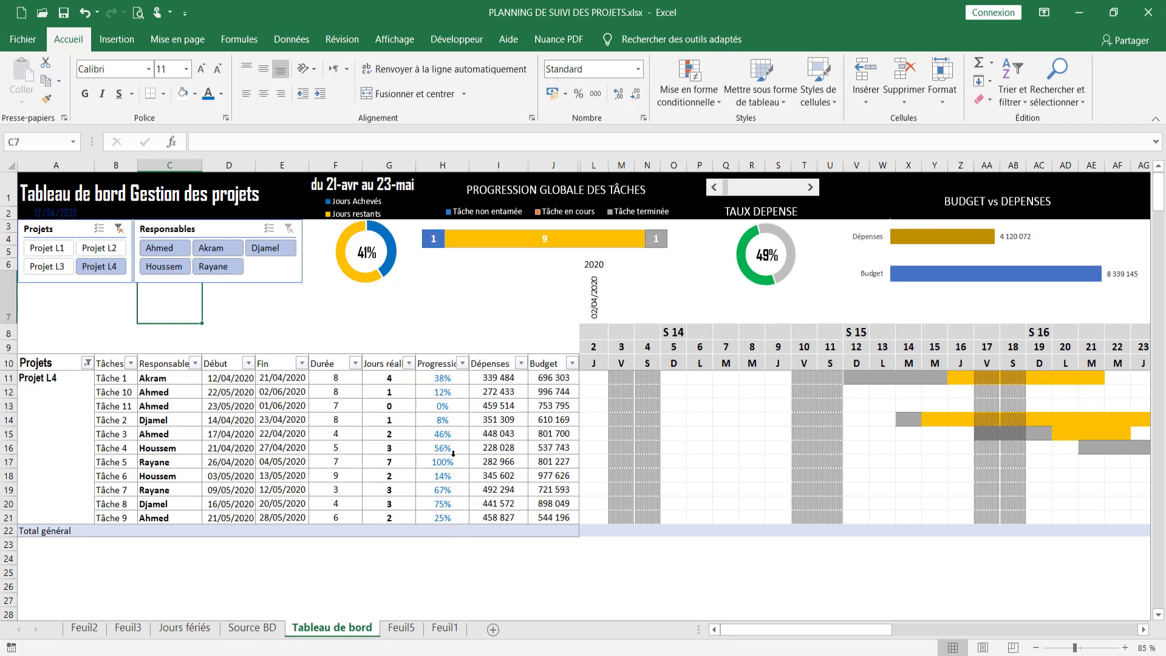
# Highlight the Tâche 5 row of Projet L4 and examine its bar in the Gantt timeline, without the PivotTable field list.
pyautogui.click(21, 462)
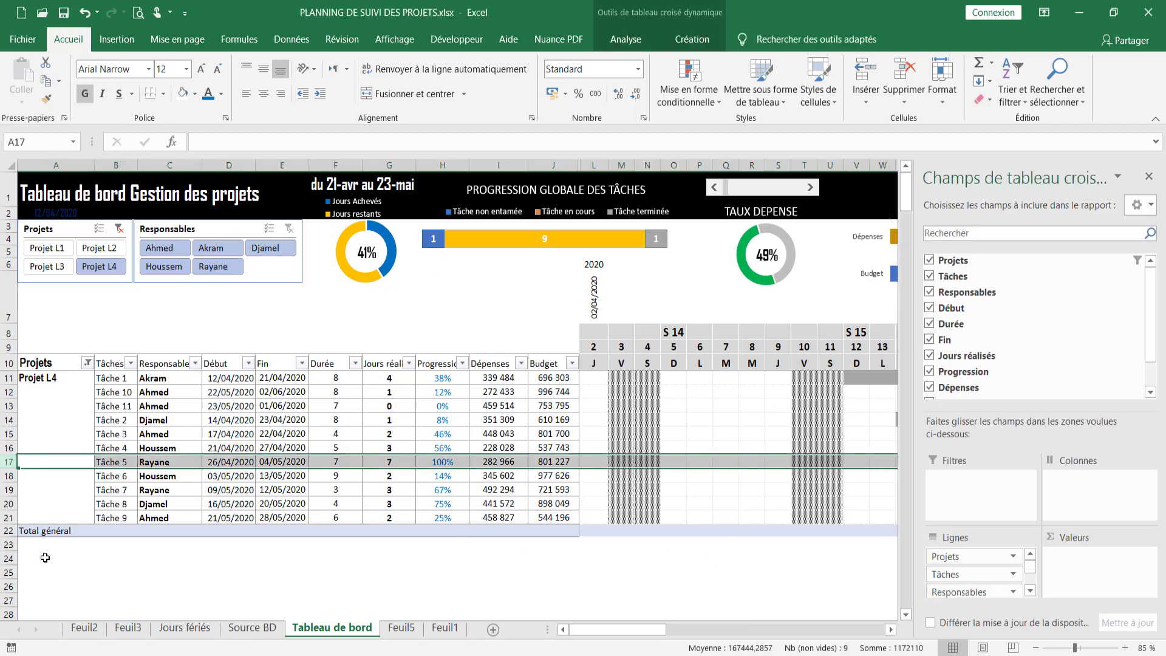
pyautogui.click(1149, 176)
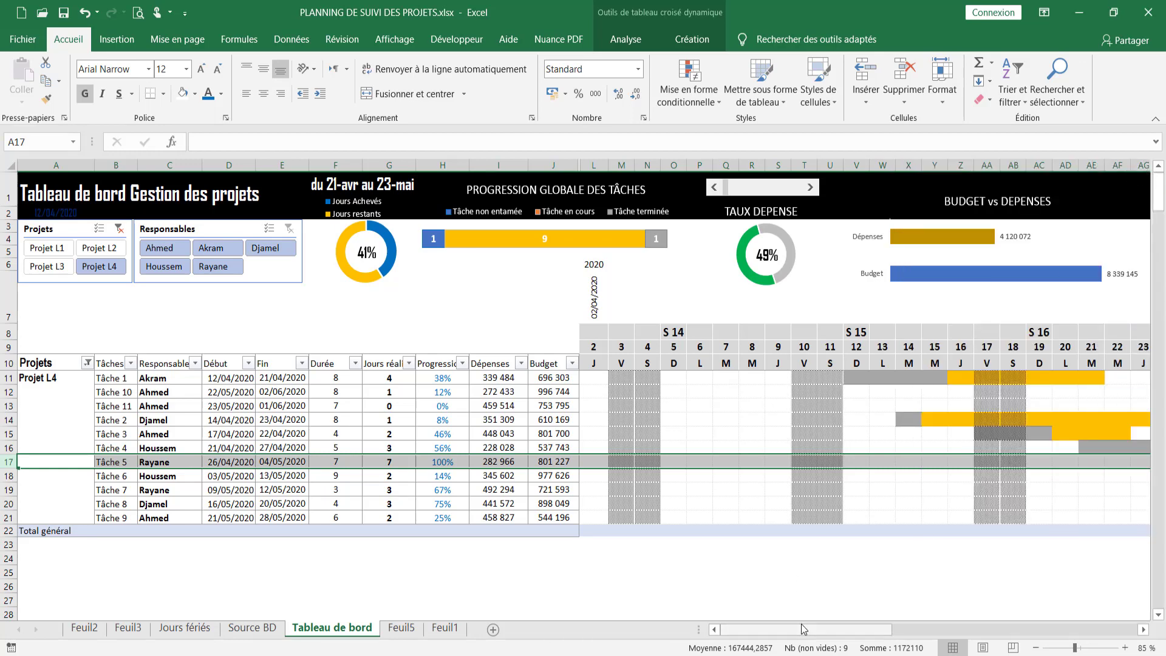
pyautogui.moveTo(805, 633); pyautogui.dragTo(911, 639)
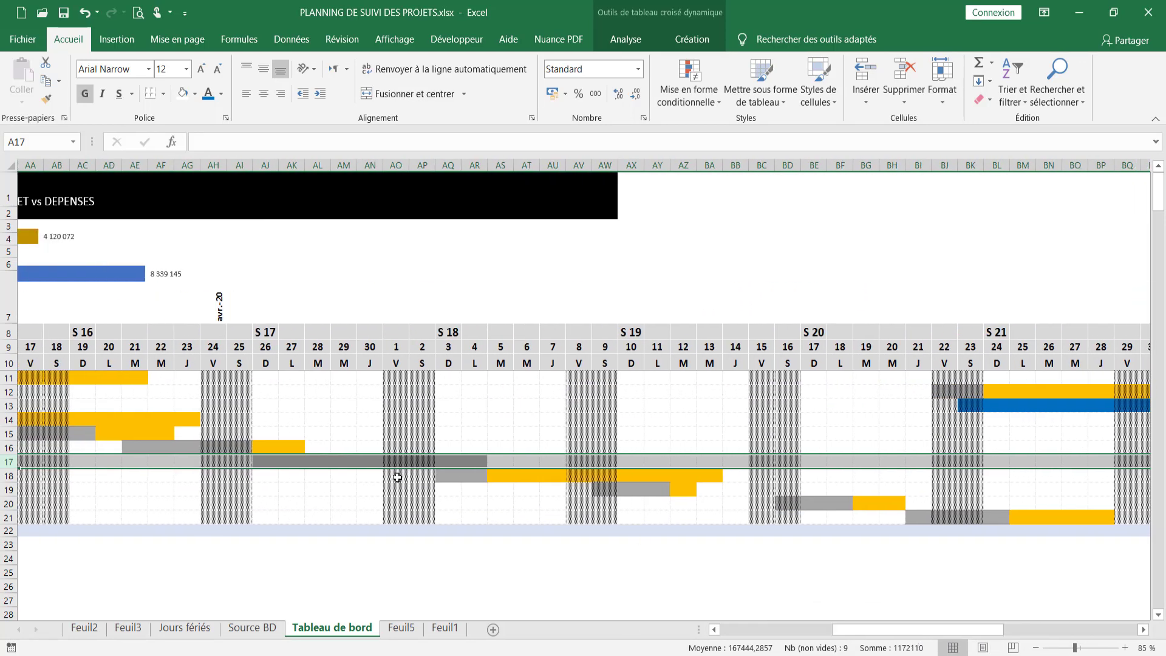
pyautogui.click(372, 557)
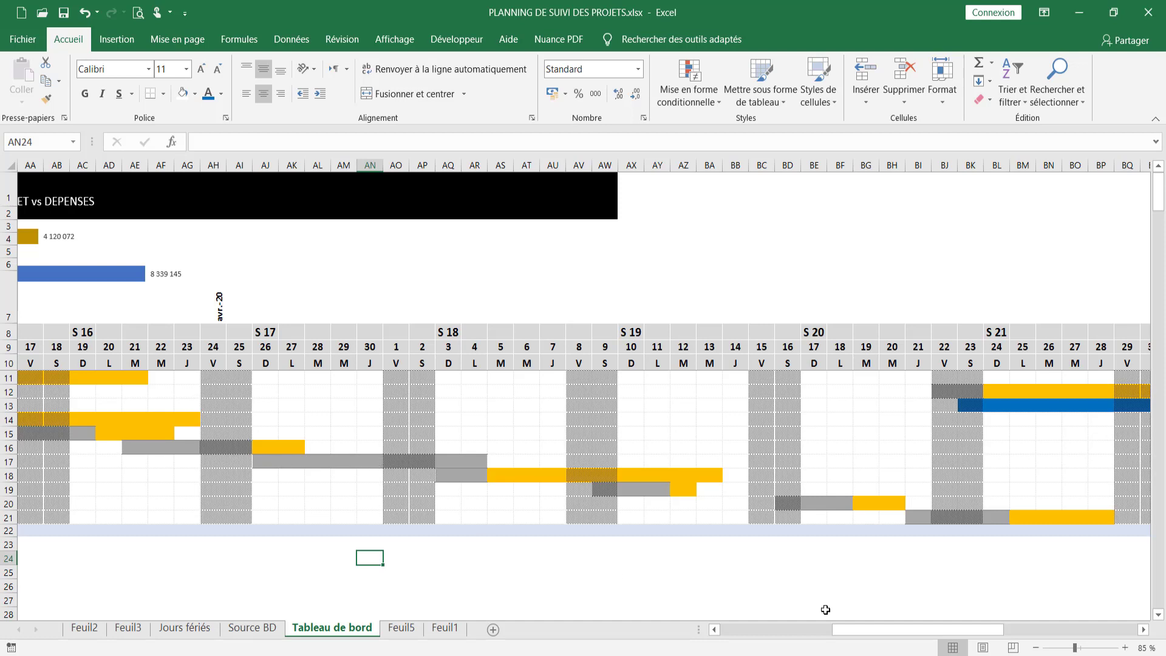
pyautogui.moveTo(875, 627); pyautogui.dragTo(748, 628)
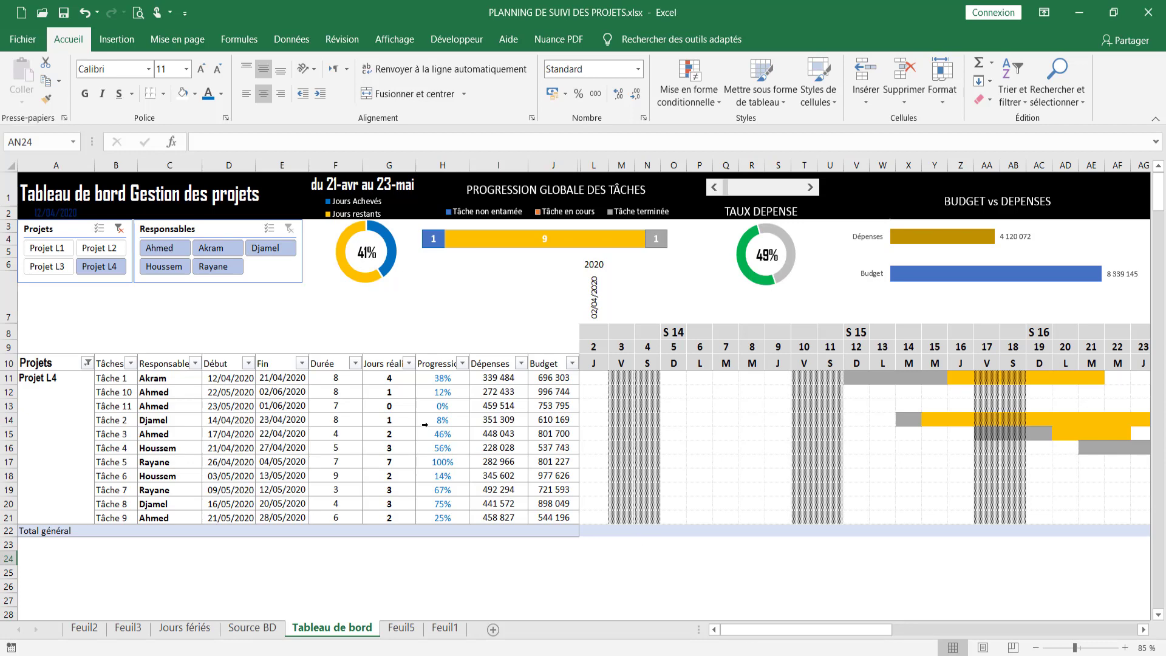
# Compare the Tâche 5 row with the other Projet L4 bars through June, and select the Tâche 11 cell.
pyautogui.click(7, 461)
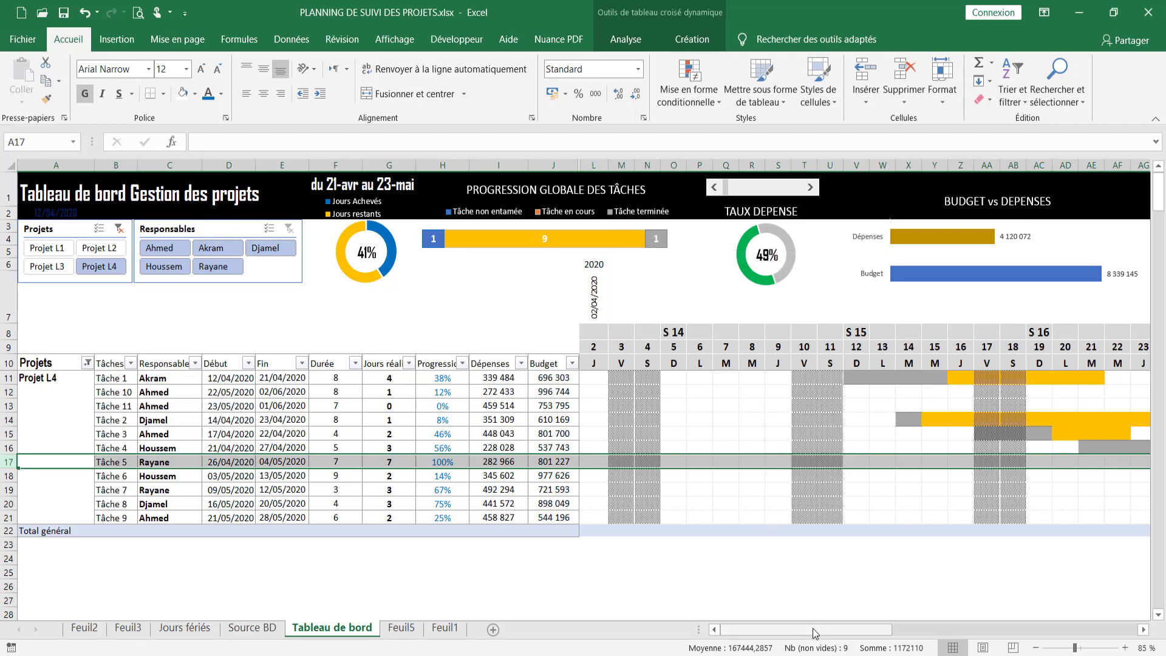
pyautogui.moveTo(815, 633); pyautogui.dragTo(934, 633)
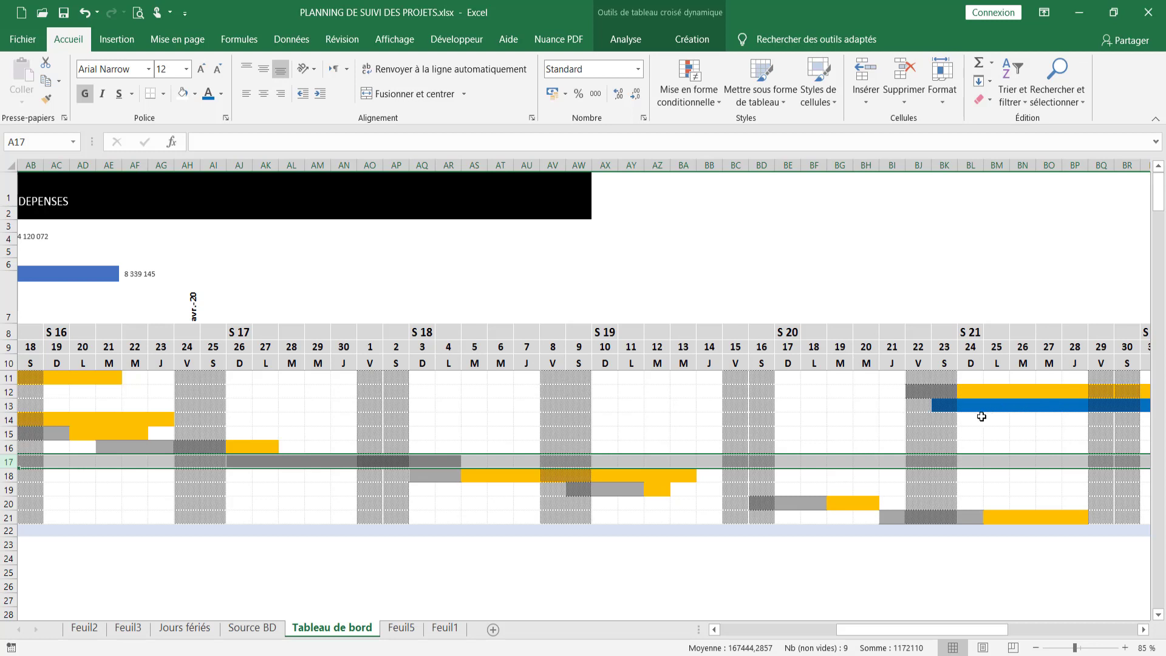
pyautogui.moveTo(917, 634); pyautogui.dragTo(1008, 632)
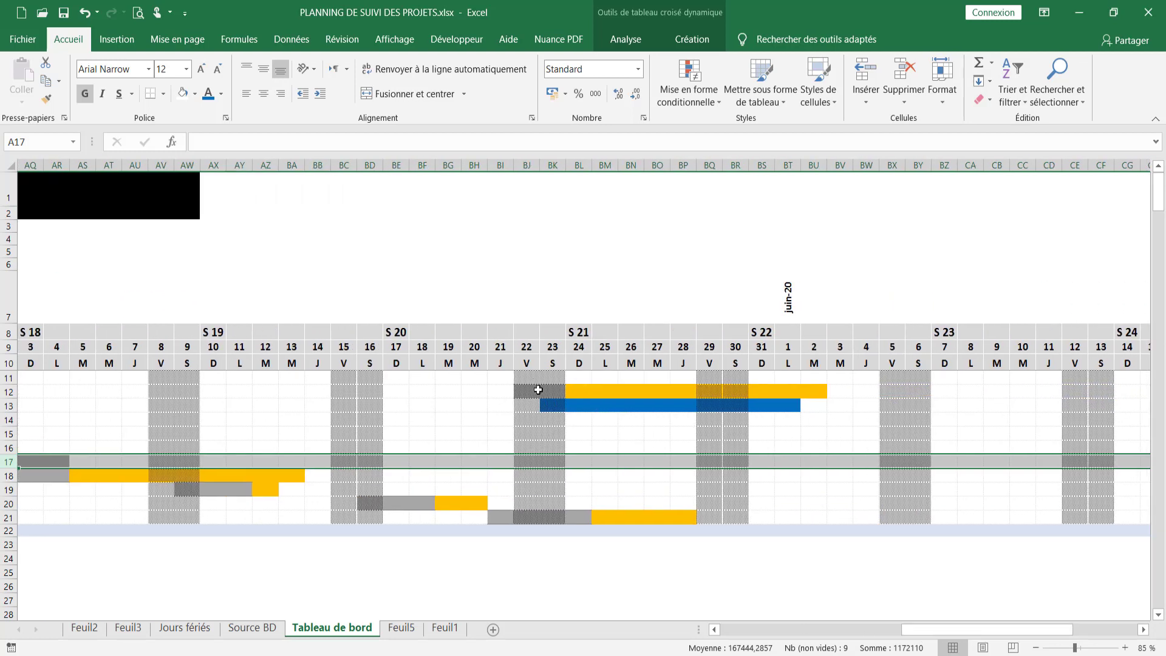
pyautogui.moveTo(909, 632); pyautogui.dragTo(729, 632)
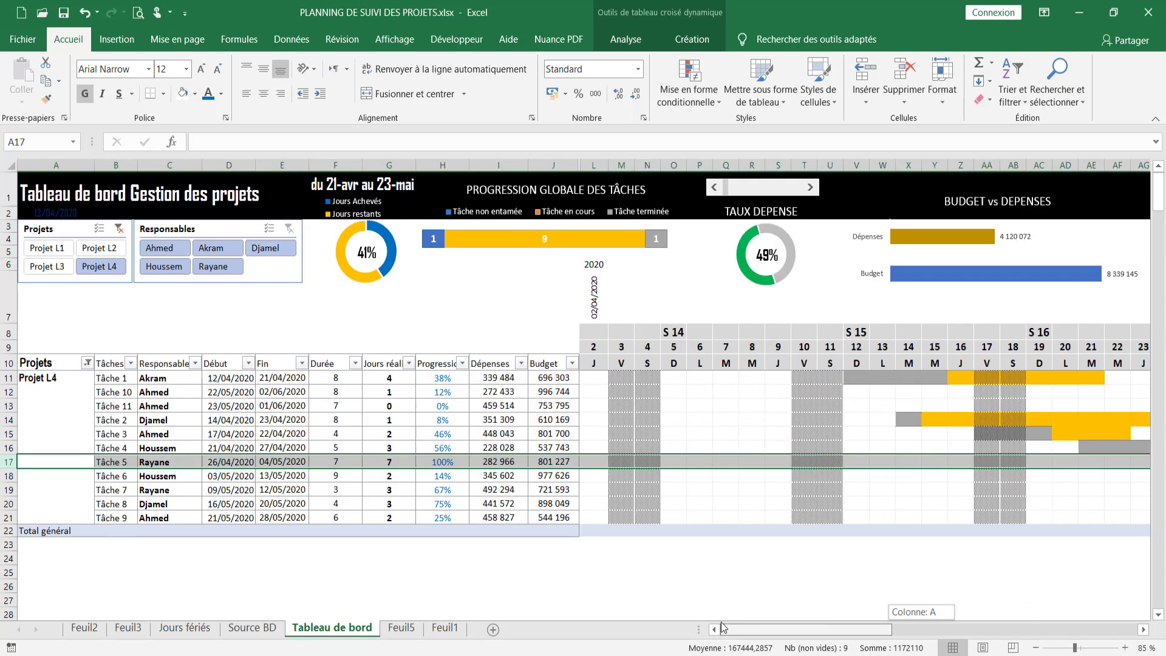
pyautogui.moveTo(437, 412)
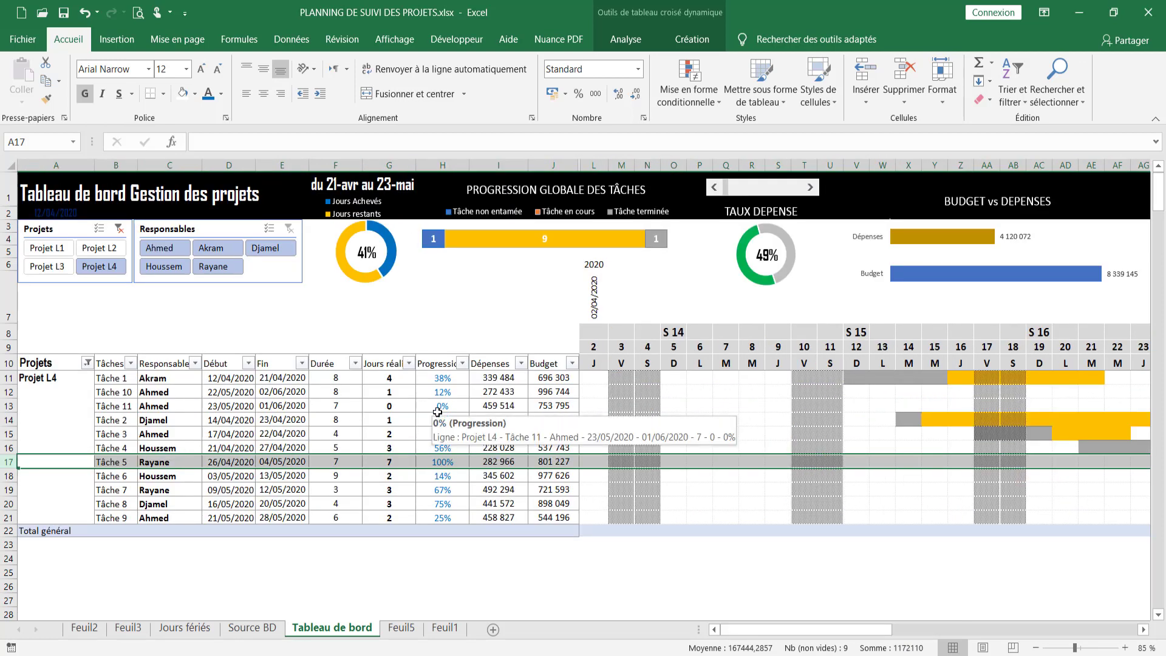
pyautogui.click(125, 407)
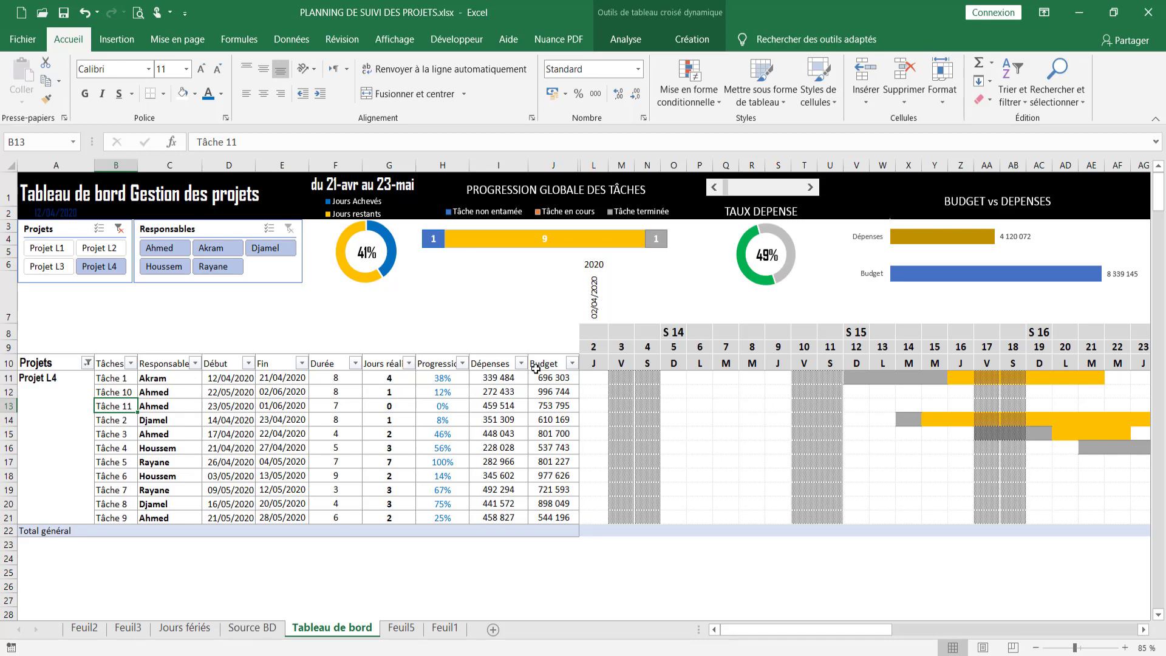
# Review the project task table on the Feuil1 sheet and view the available table styles without applying one.
pyautogui.click(443, 627)
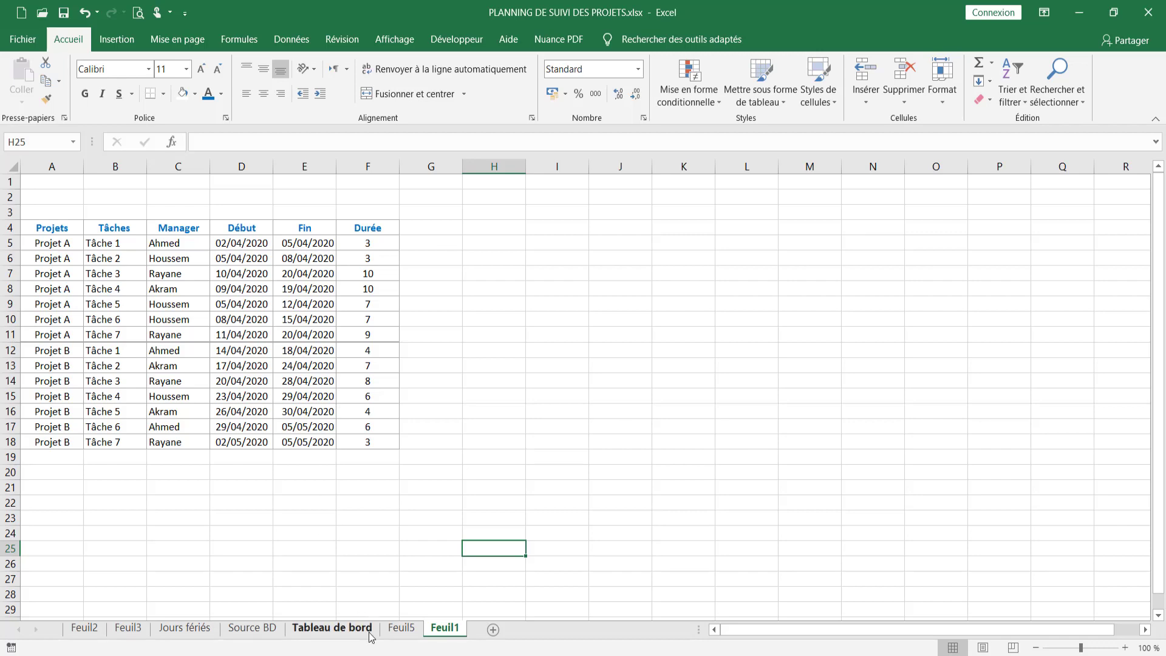
pyautogui.click(768, 95)
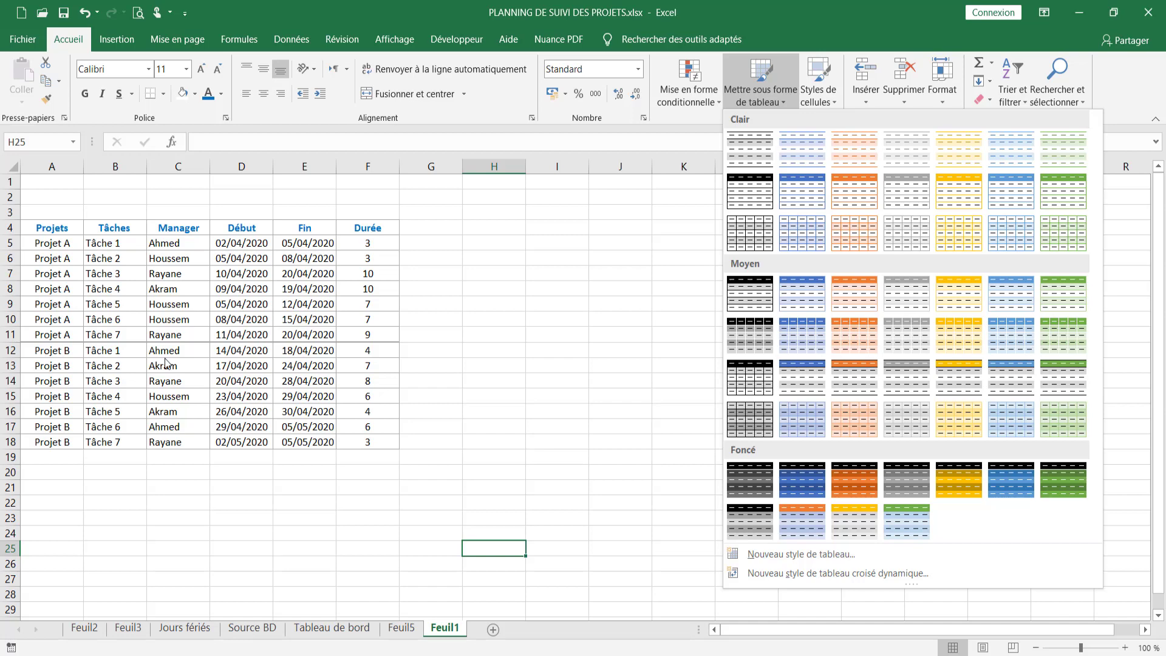
pyautogui.click(512, 315)
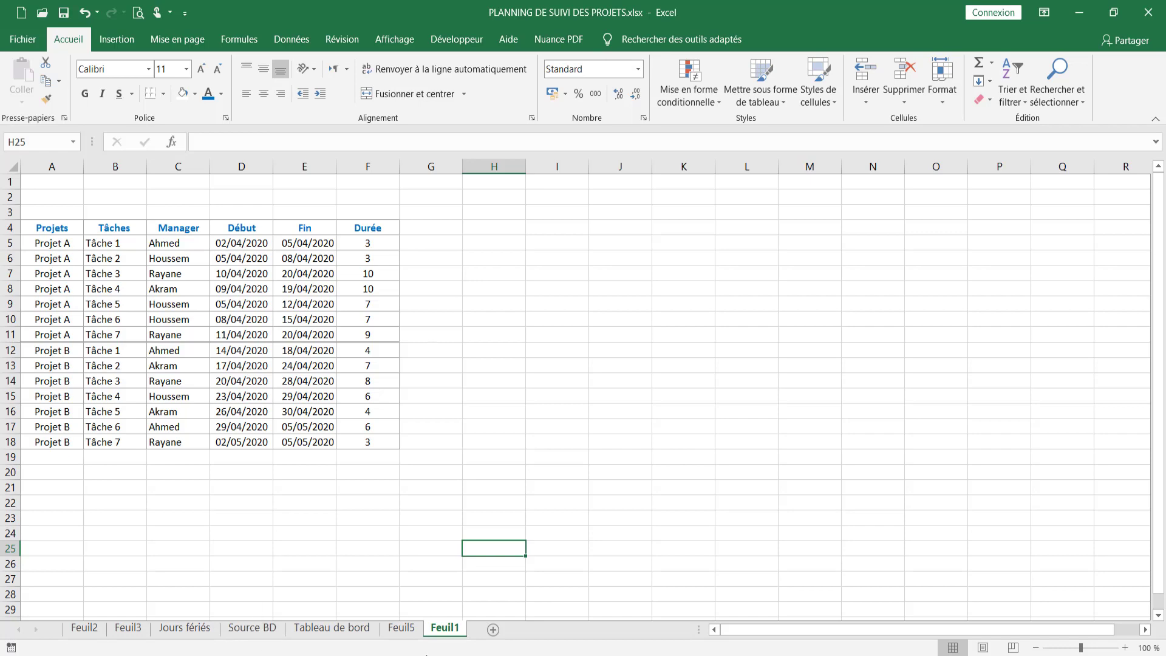
# Return to the Tableau de bord sheet and clear the Projets slicer filter to include all projects.
pyautogui.click(332, 627)
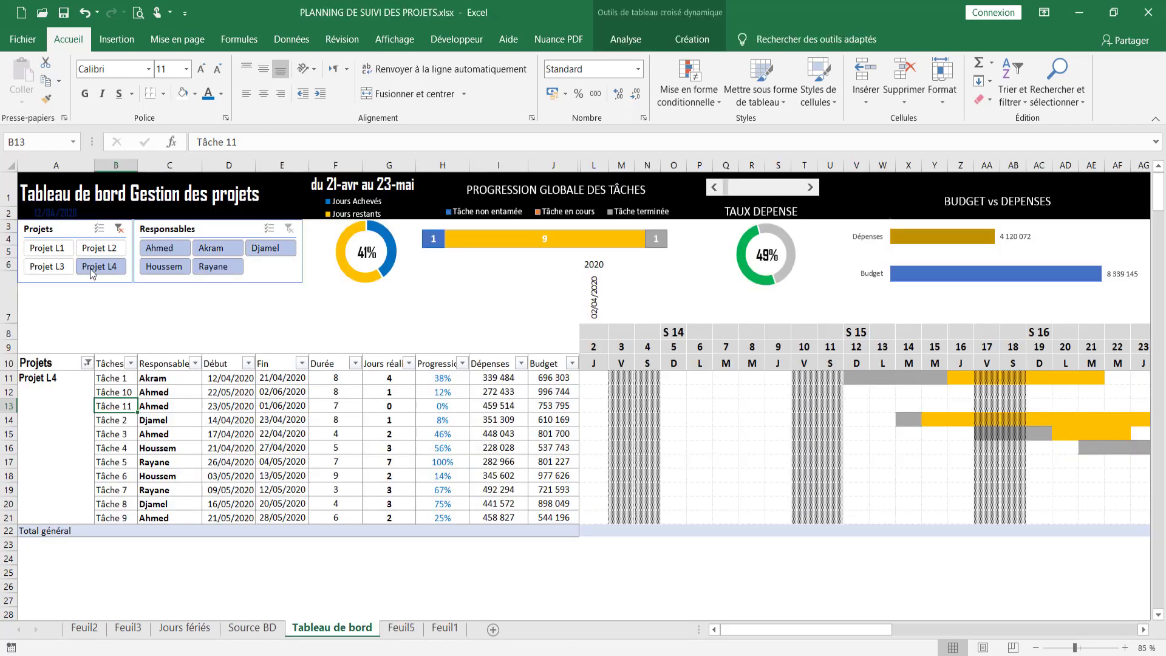
pyautogui.click(119, 228)
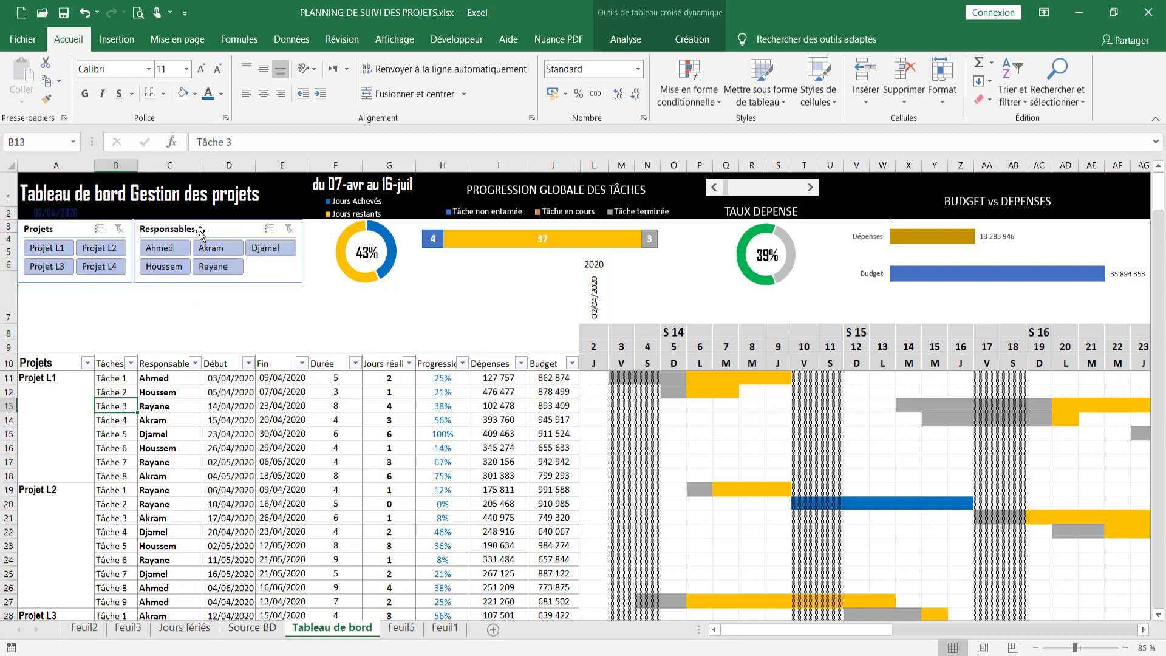
# Inspect the start date formula in cell L7 and the week number formula in cell L8 of the Gantt header.
pyautogui.click(600, 294)
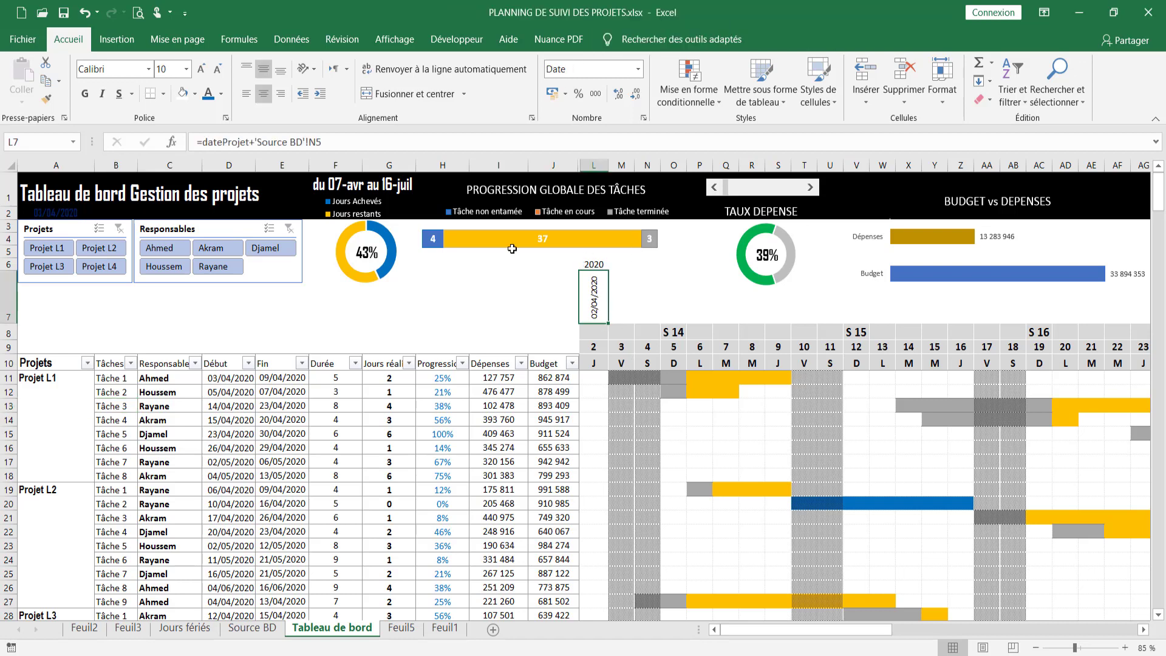
pyautogui.click(598, 333)
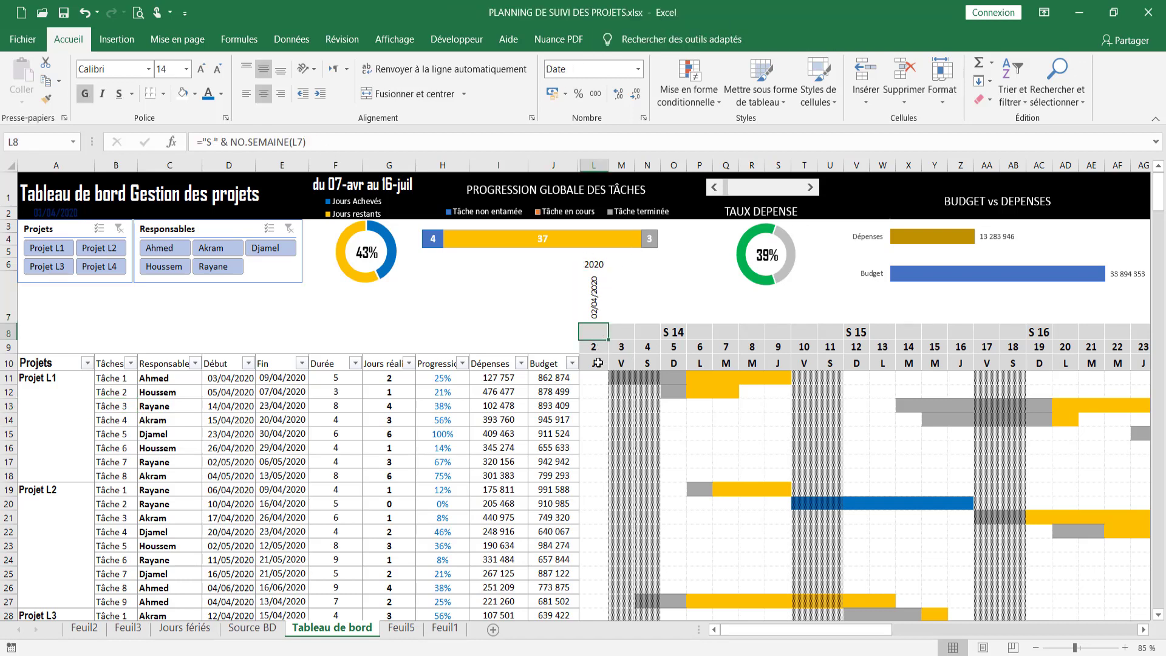
# Inspect the day formula in cell L9 and the week number, weekday and day-letter formulas in helper cells M61 to M63.
pyautogui.click(596, 347)
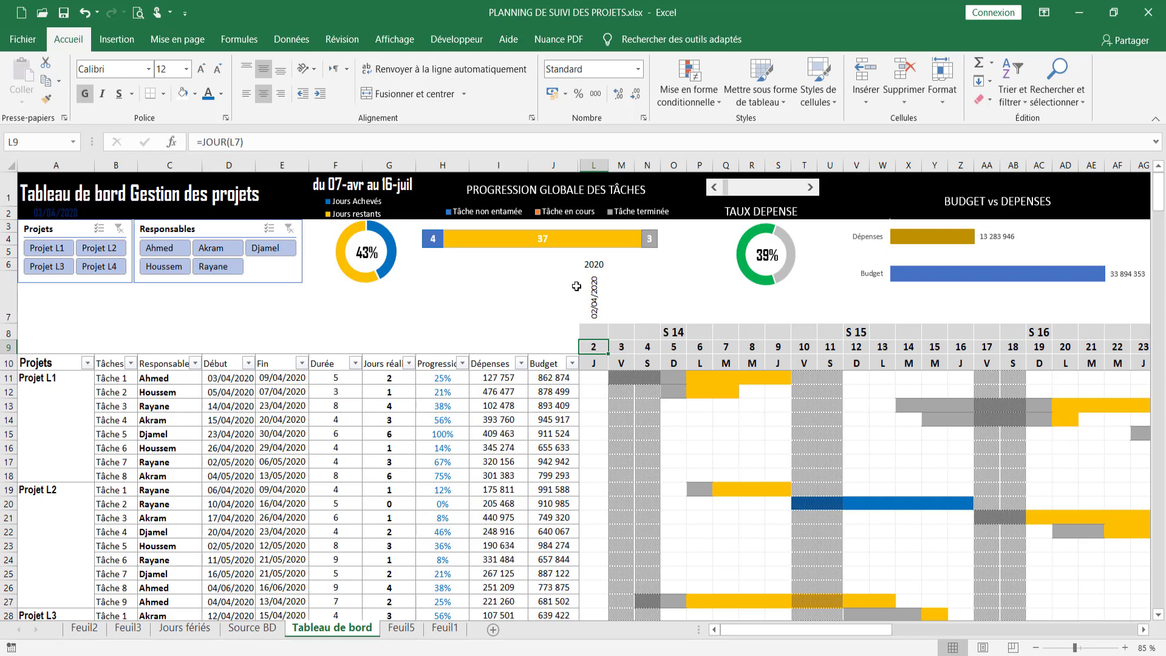
pyautogui.scroll(-17, 576, 286)
pyautogui.scroll(2, 641, 409)
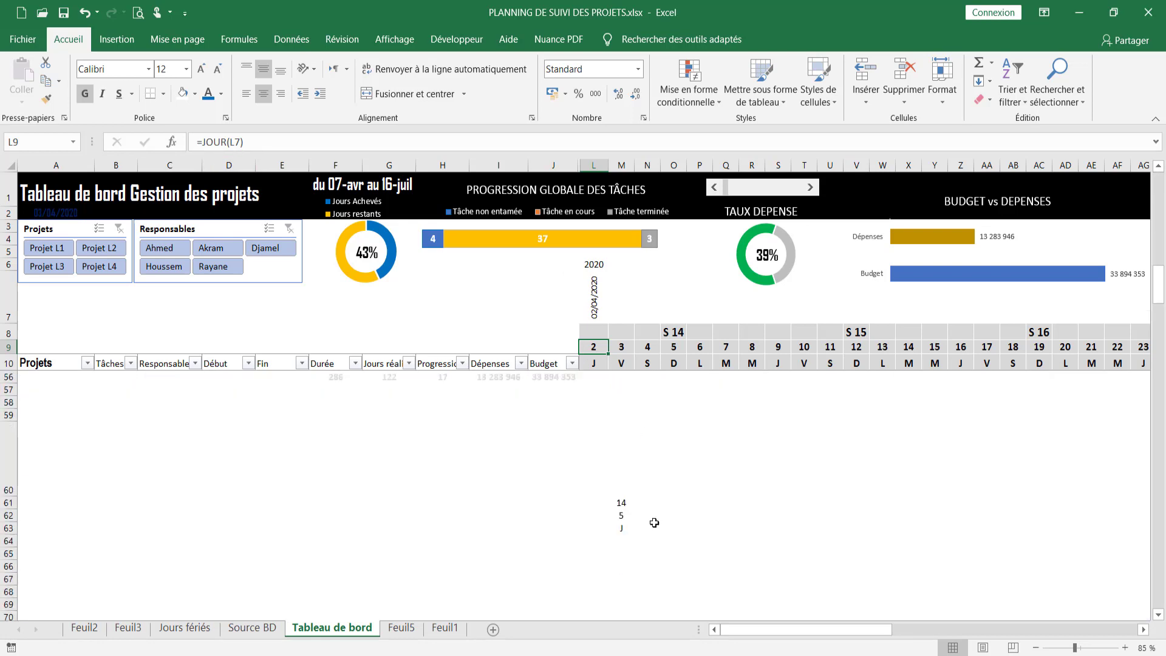
pyautogui.click(622, 506)
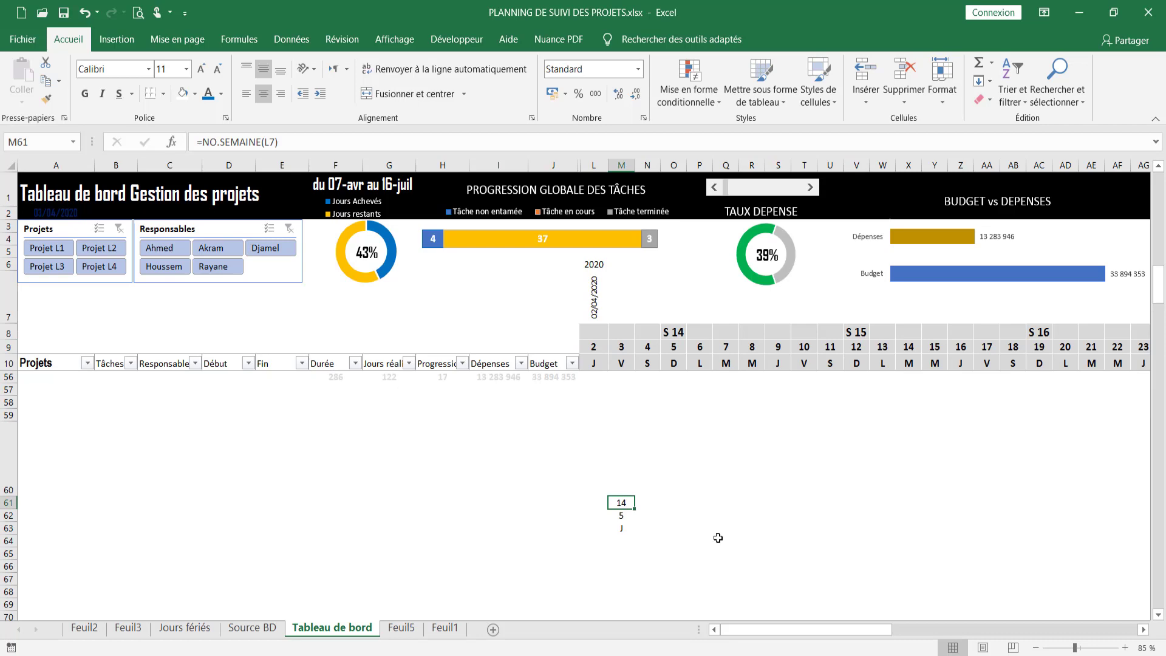
pyautogui.click(626, 528)
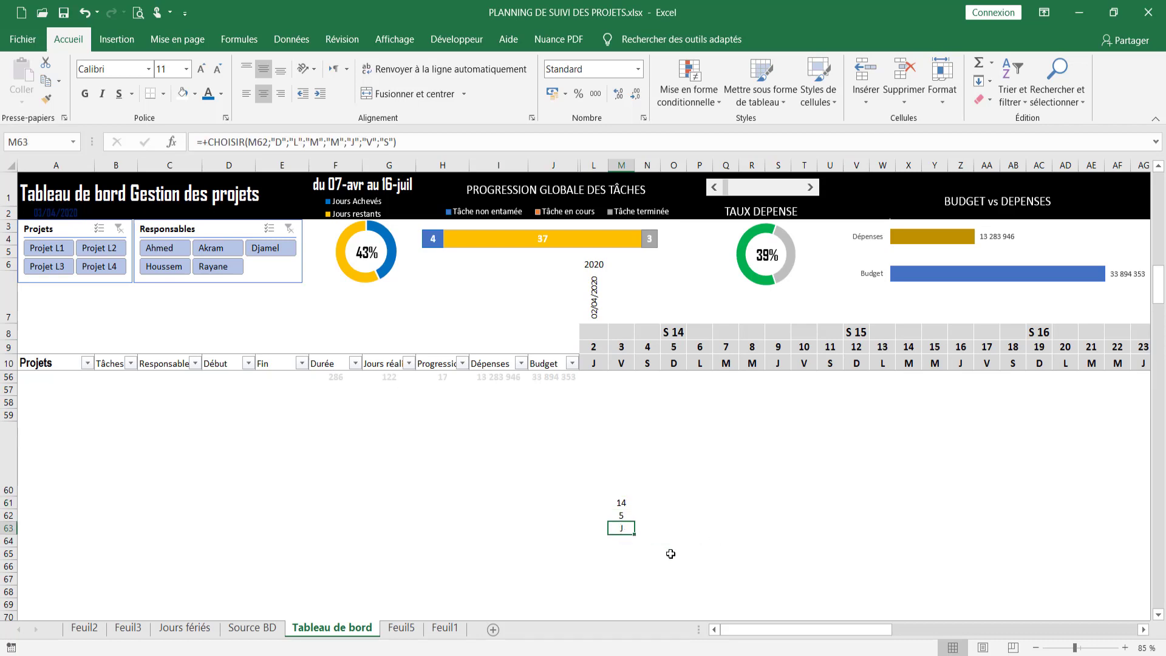
pyautogui.click(625, 517)
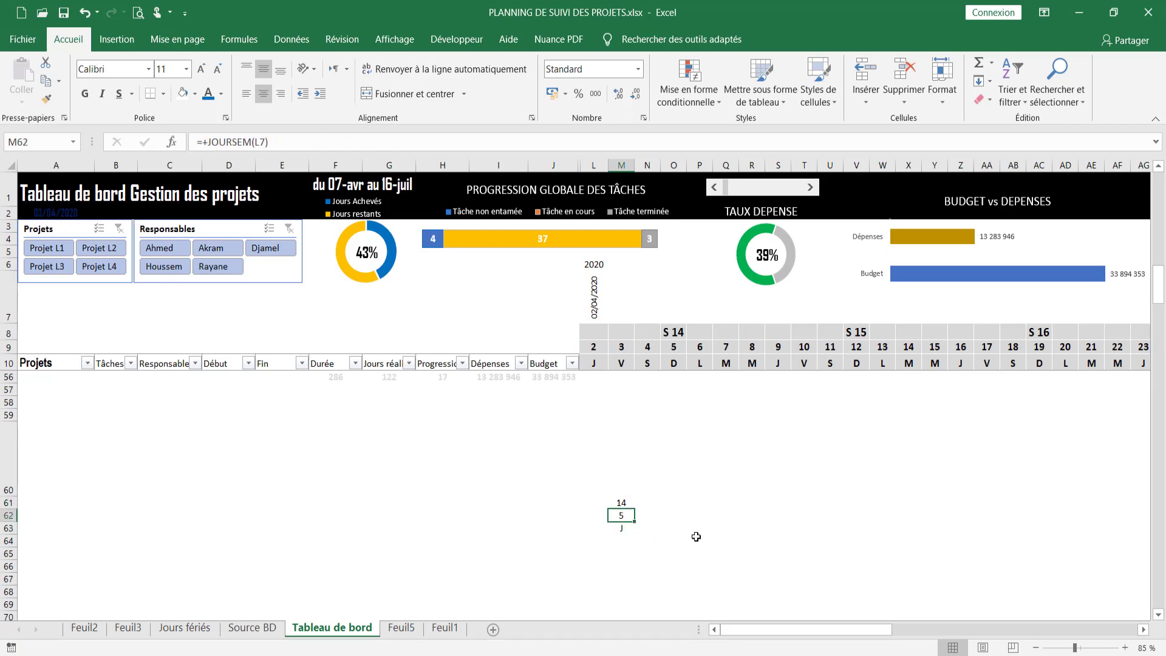
pyautogui.scroll(6, 697, 535)
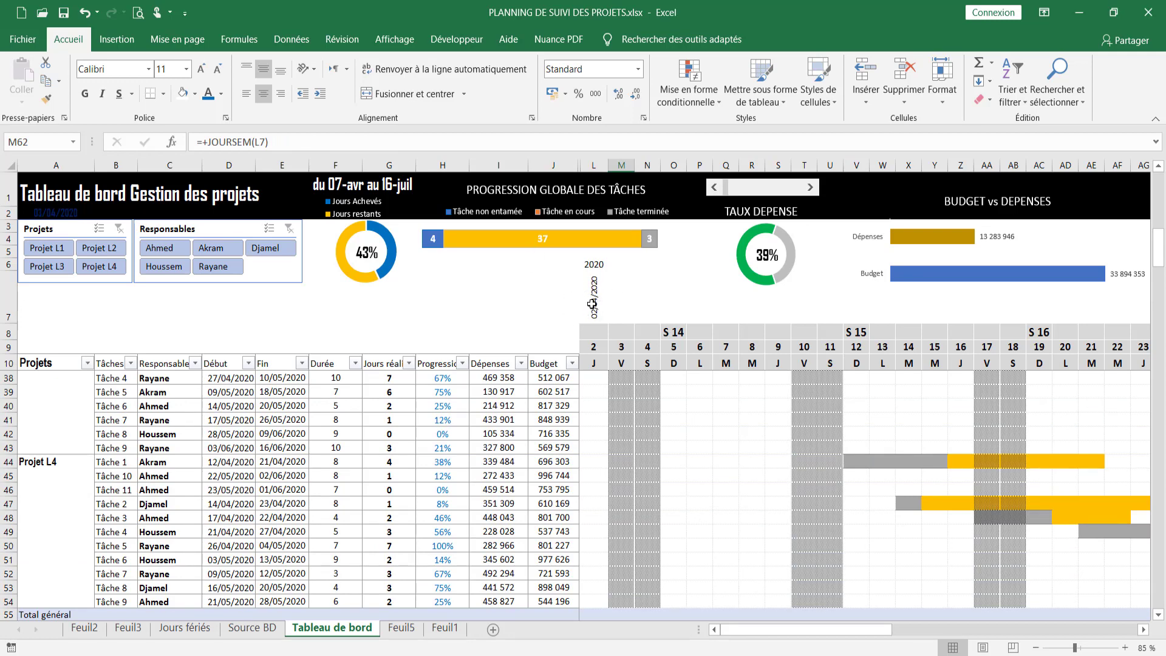
# Replace the L7 reference in the JOURSEM formula of cell M62 with the date 25/9/2020.
pyautogui.scroll(-5, 723, 452)
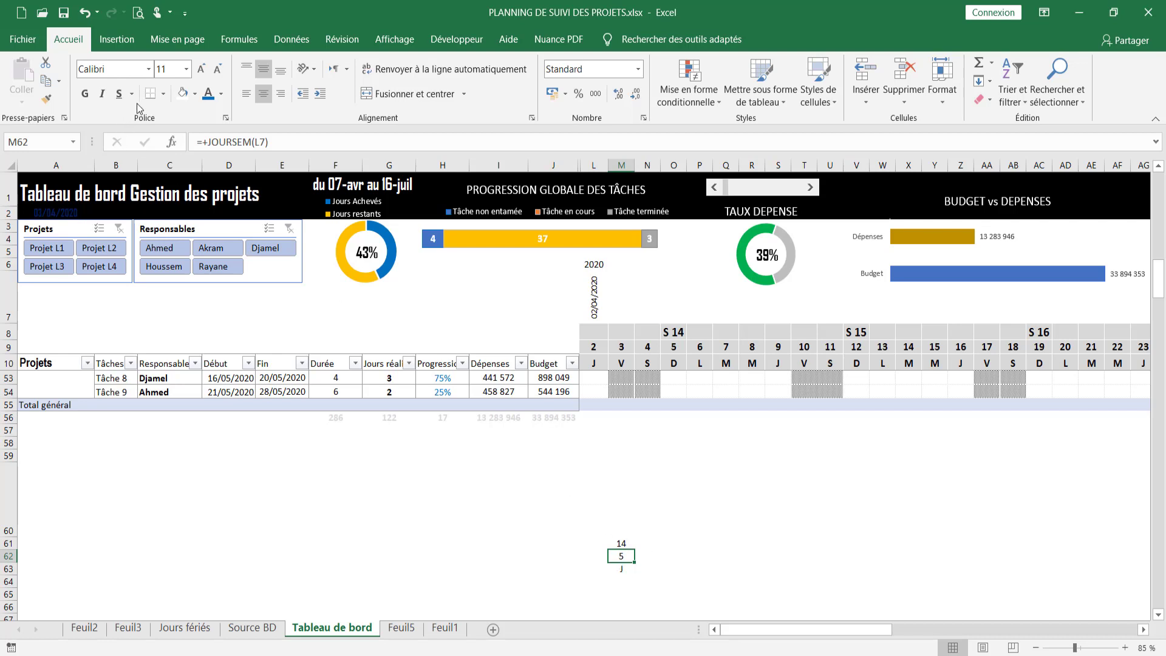
pyautogui.click(258, 141)
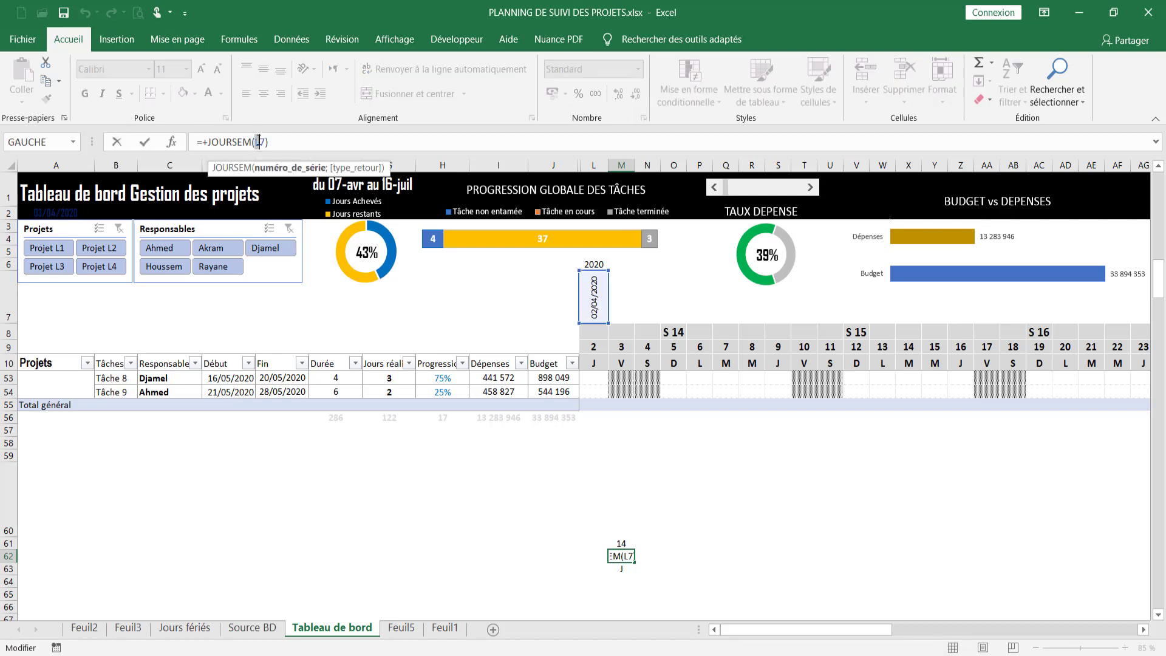
pyautogui.moveTo(258, 141); pyautogui.dragTo(272, 142)
pyautogui.press('BackSpace')
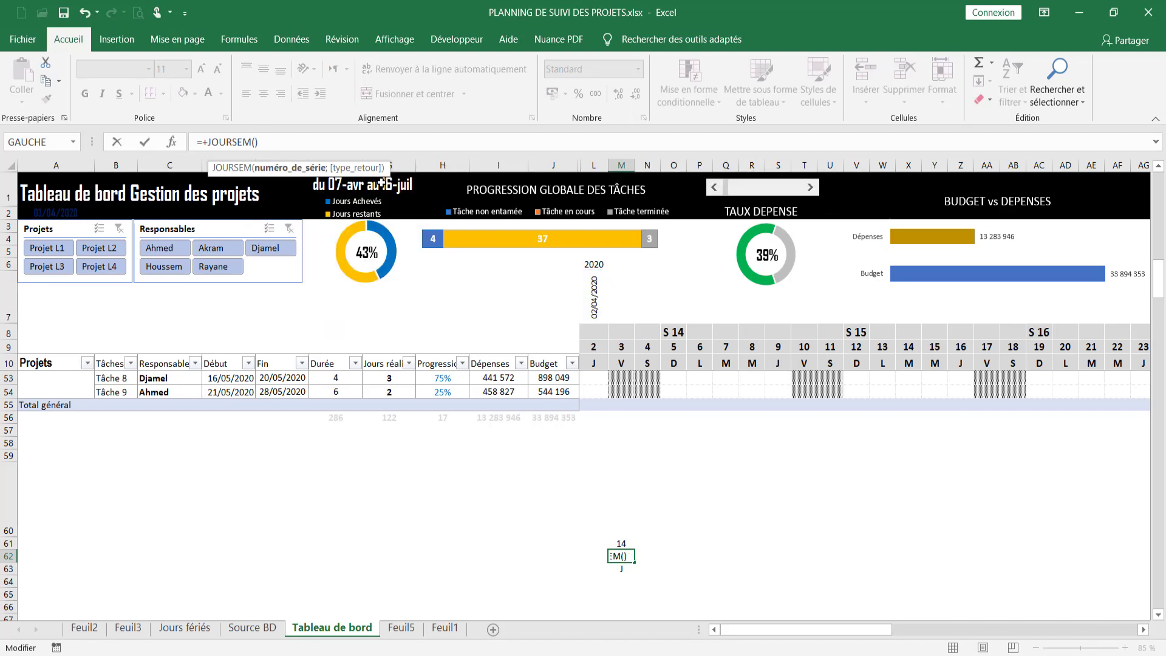
pyautogui.write('25/09/2020')
pyautogui.press('Return')
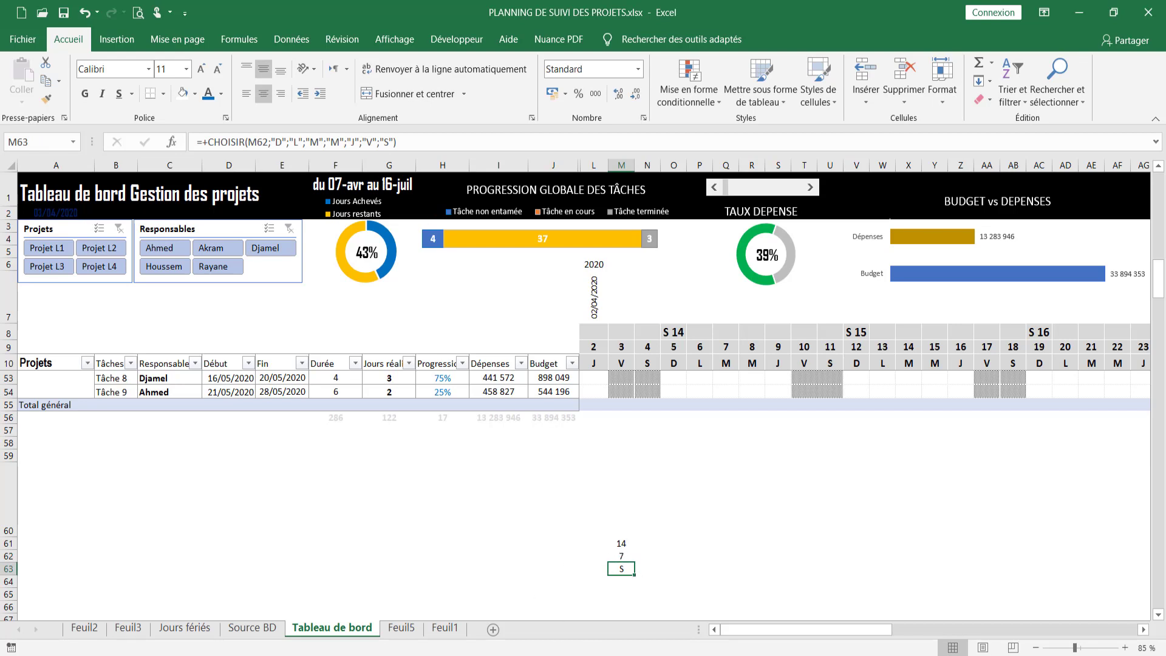
# Try to write the month in M62's JOURSEM date as 09, and inspect the NO.SEMAINE formula in cell M61.
pyautogui.click(626, 554)
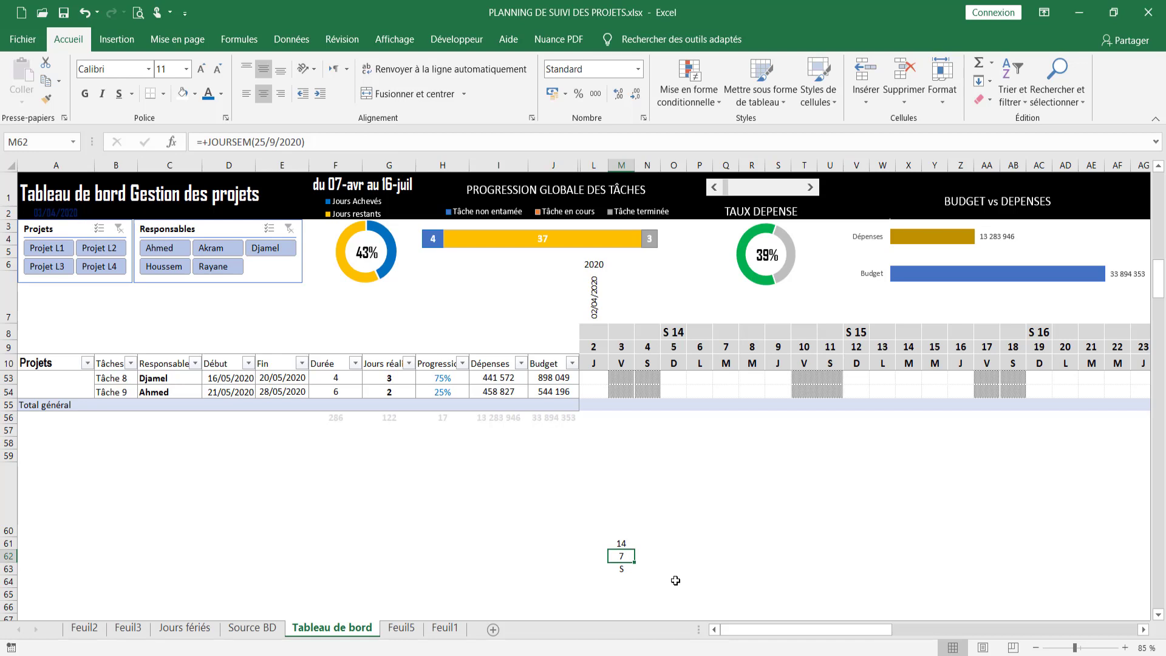
pyautogui.click(270, 141)
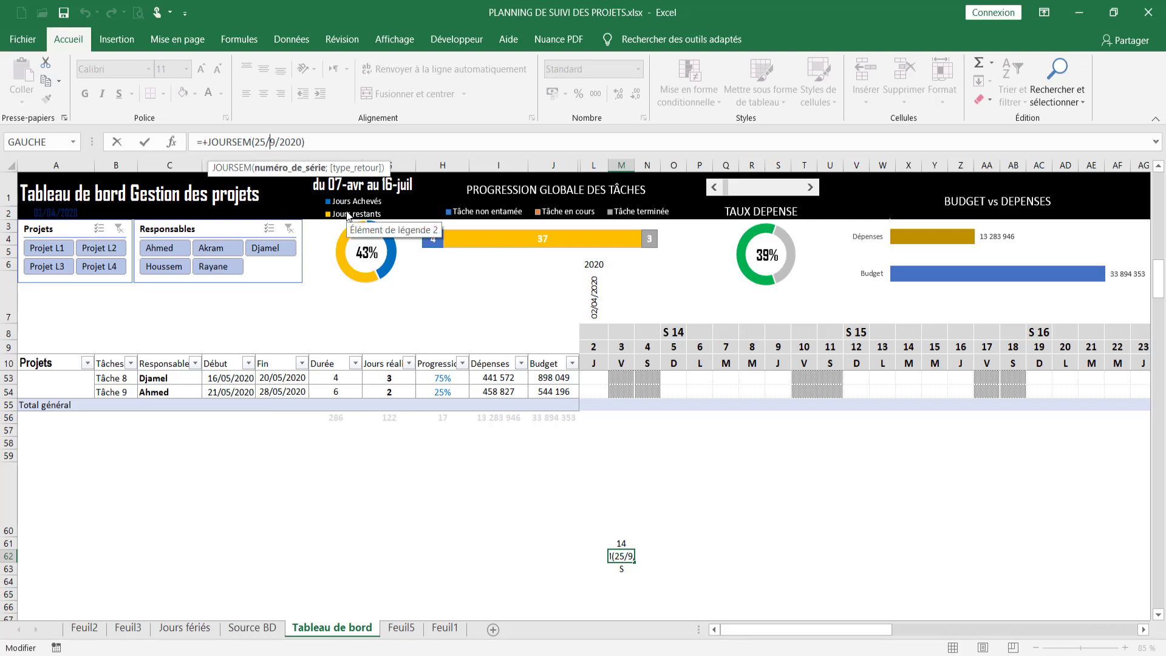
pyautogui.write('0')
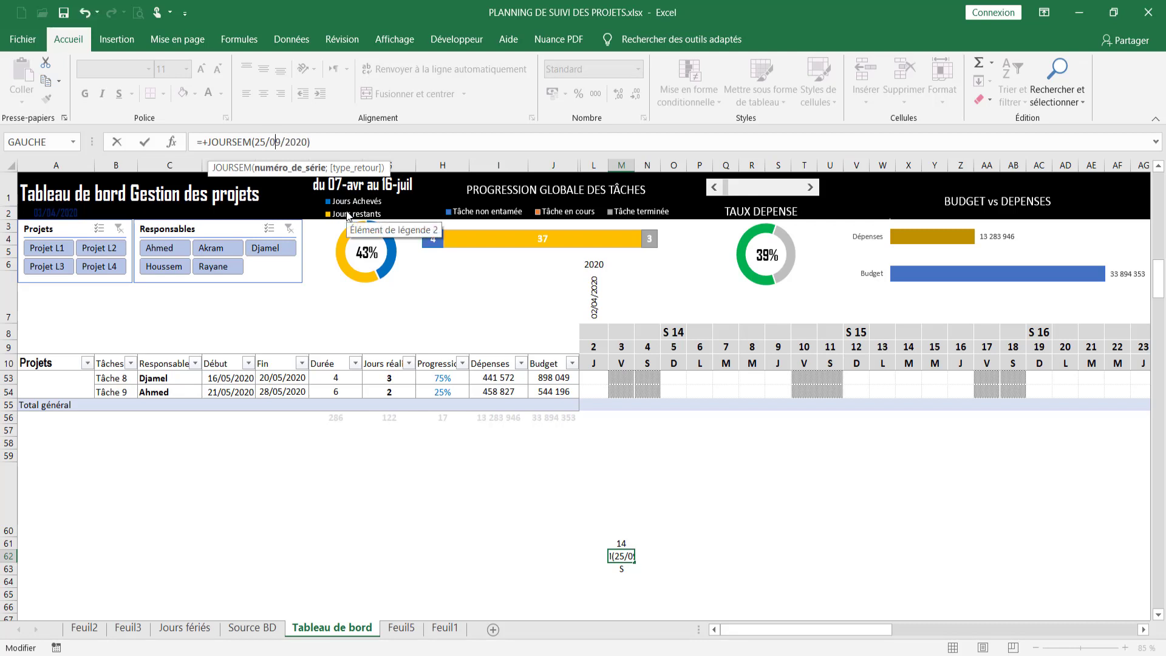
pyautogui.click(627, 542)
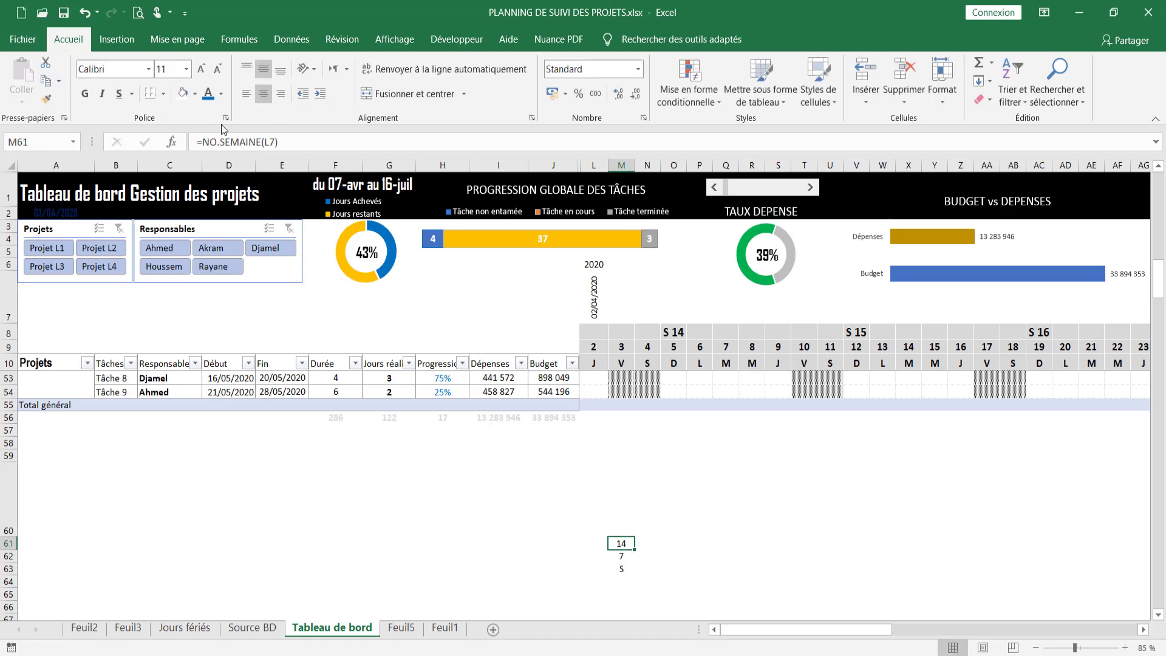
pyautogui.click(271, 141)
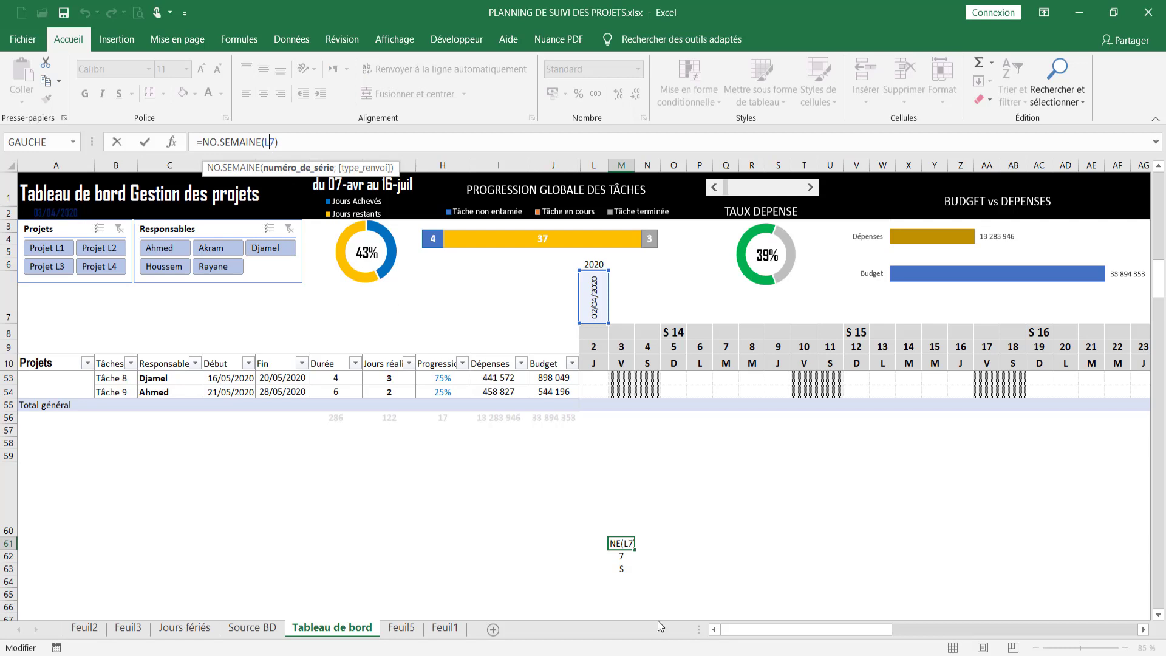
pyautogui.press('Return')
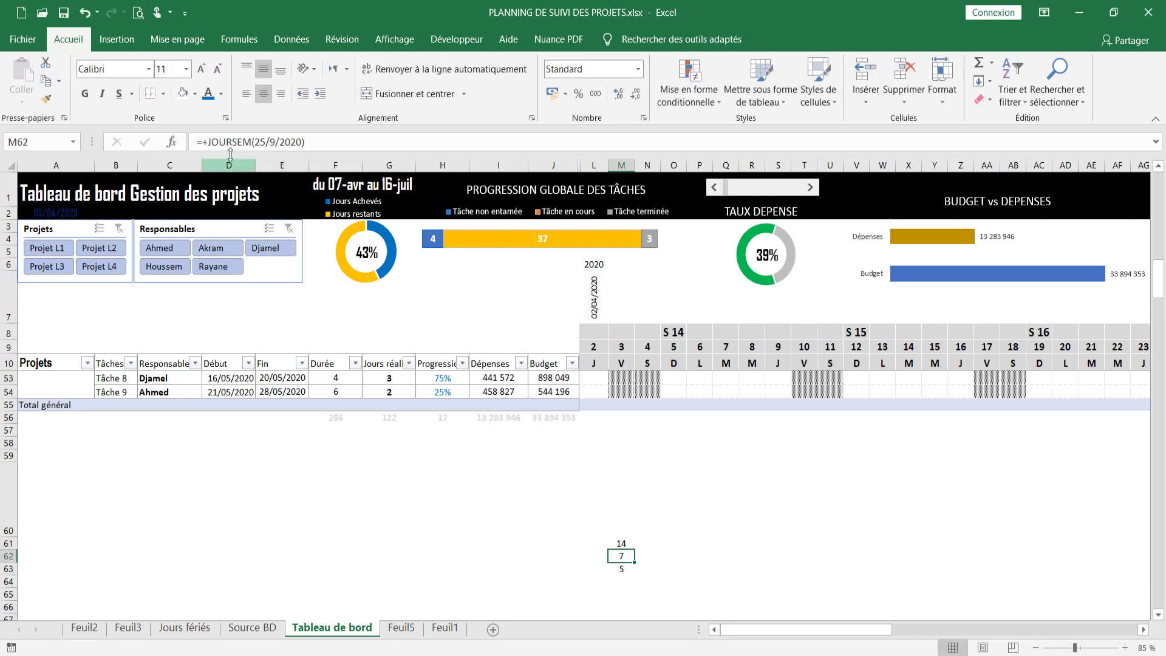
# Change the day in the JOURSEM date of cell M62 to 27.
pyautogui.moveTo(254, 142); pyautogui.dragTo(266, 141)
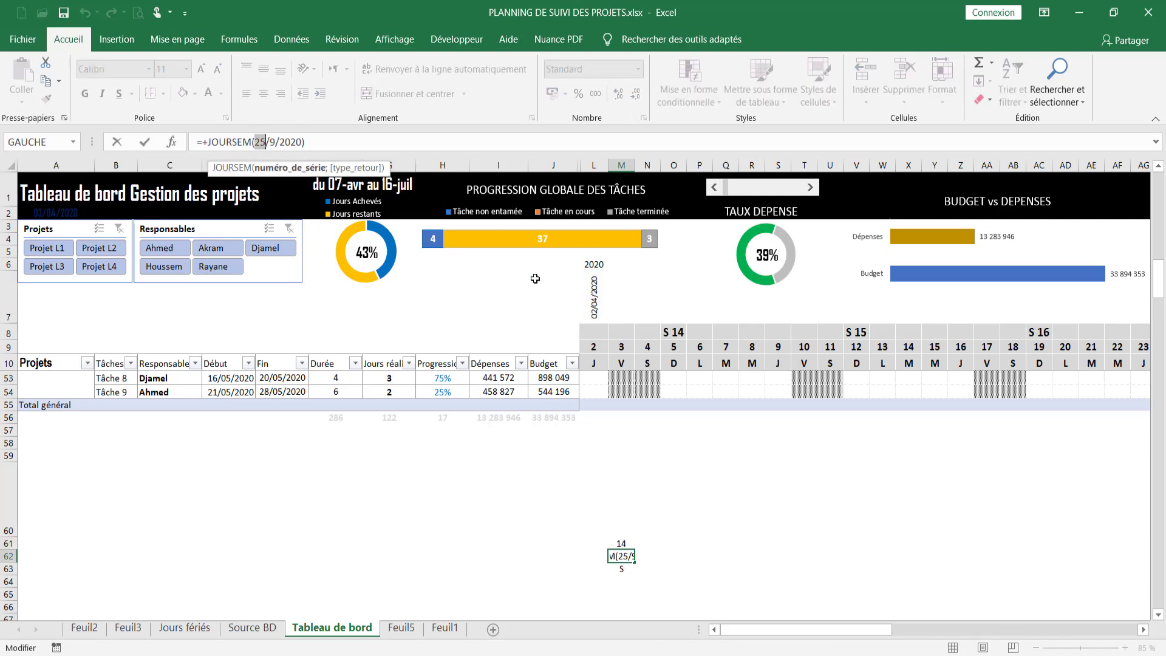
pyautogui.write('27')
pyautogui.press('Return')
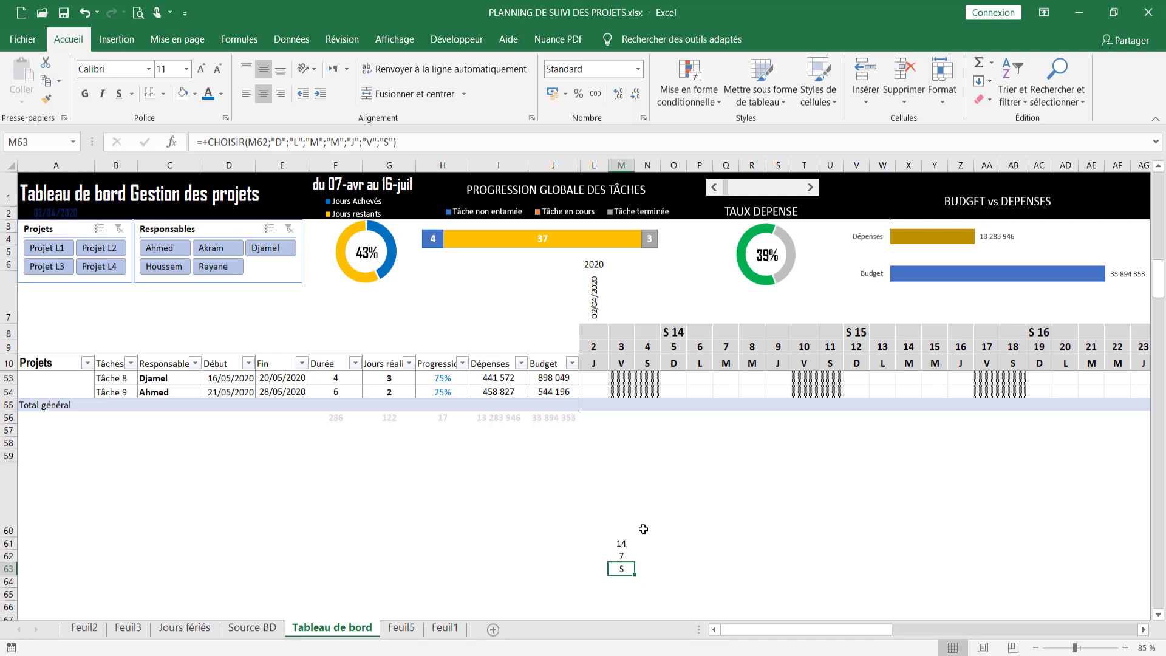
# Examine how the CHOISIR formula in cell M63 uses the weekday number from cell M62 as its index.
pyautogui.moveTo(248, 142); pyautogui.dragTo(267, 145)
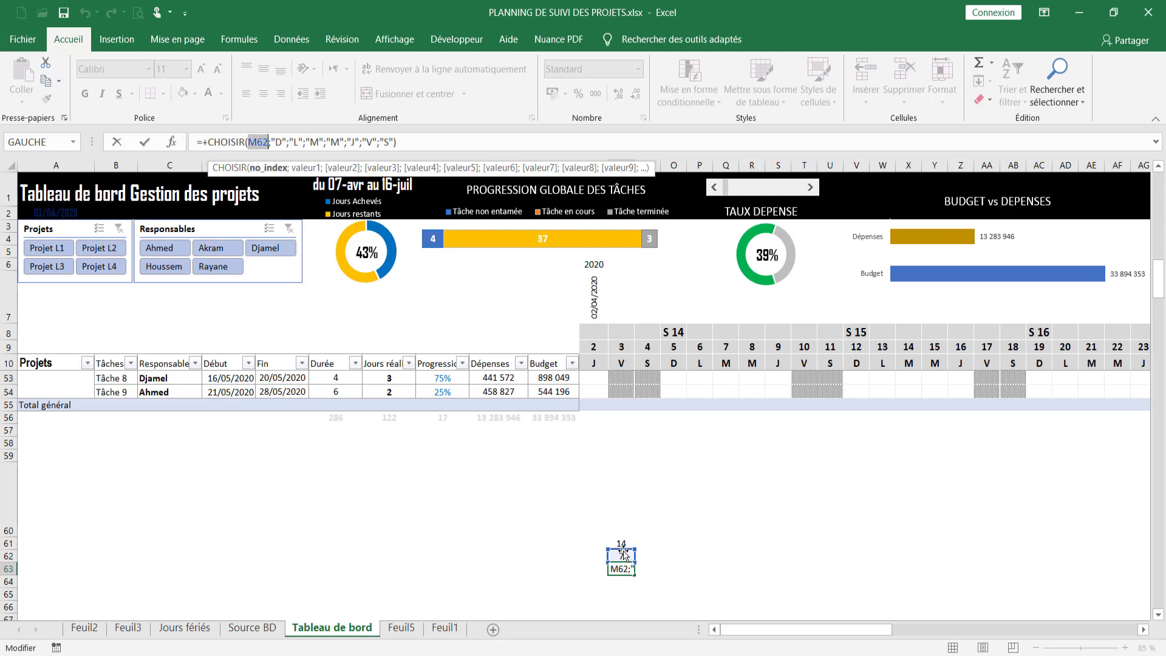
pyautogui.press('Return')
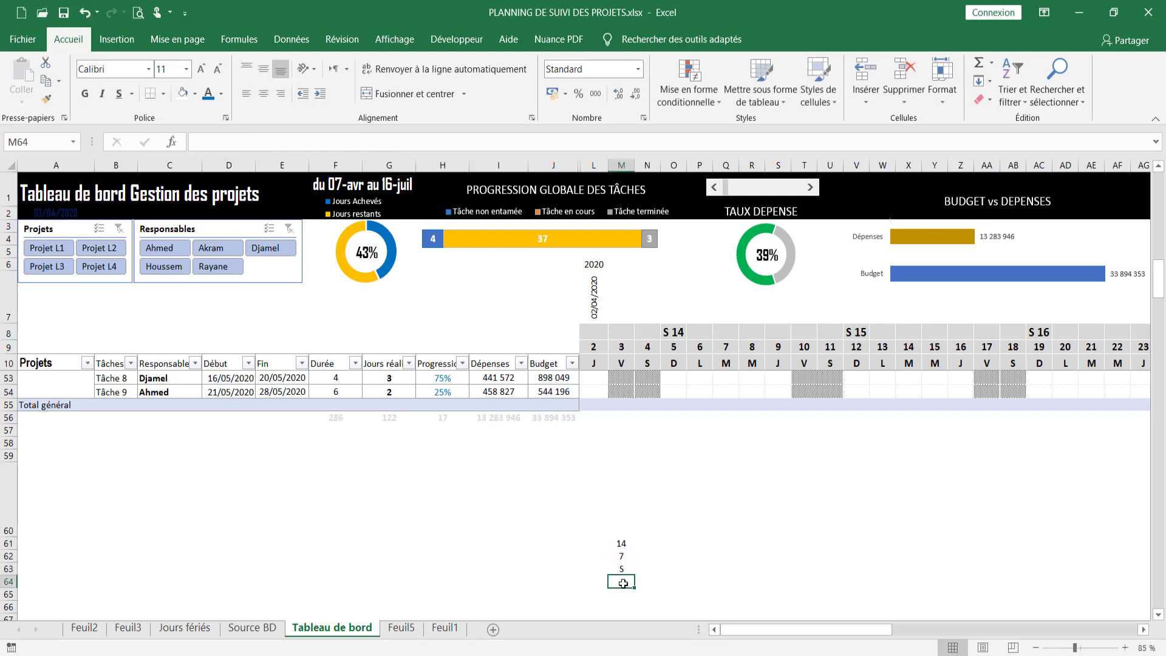
pyautogui.click(621, 554)
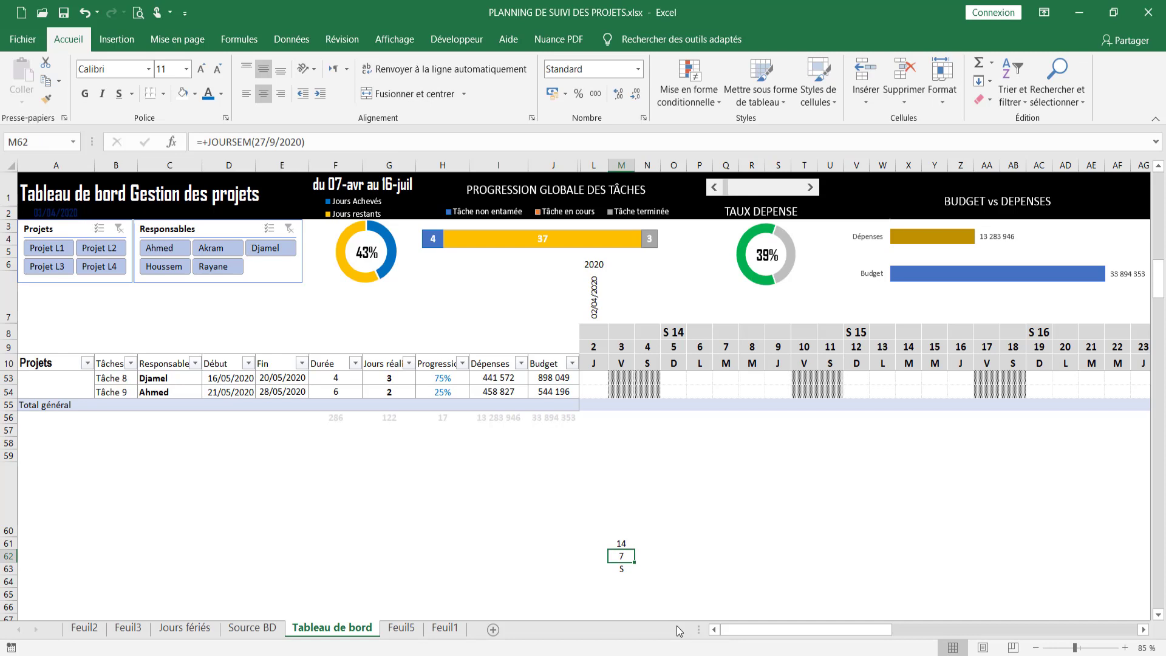
pyautogui.click(623, 571)
# Copy the JOURSEM formula from cell M62 across row 62 to column T, and select the day-letter cell M63.
pyautogui.click(622, 556)
pyautogui.moveTo(633, 563); pyautogui.dragTo(808, 564)
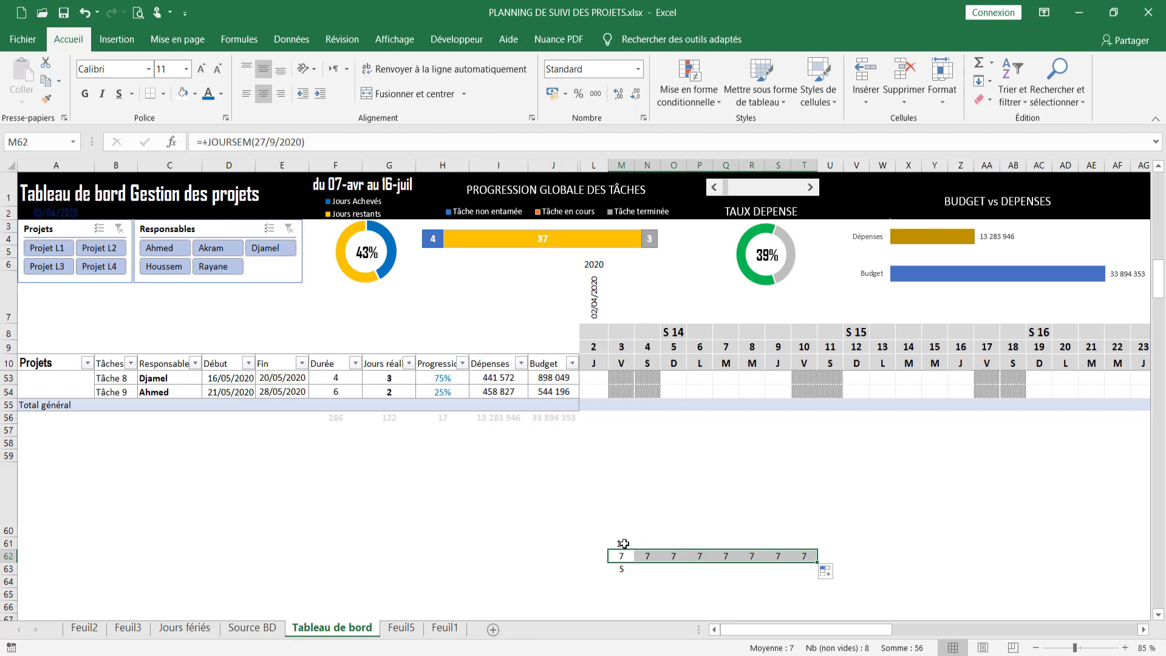
pyautogui.click(623, 568)
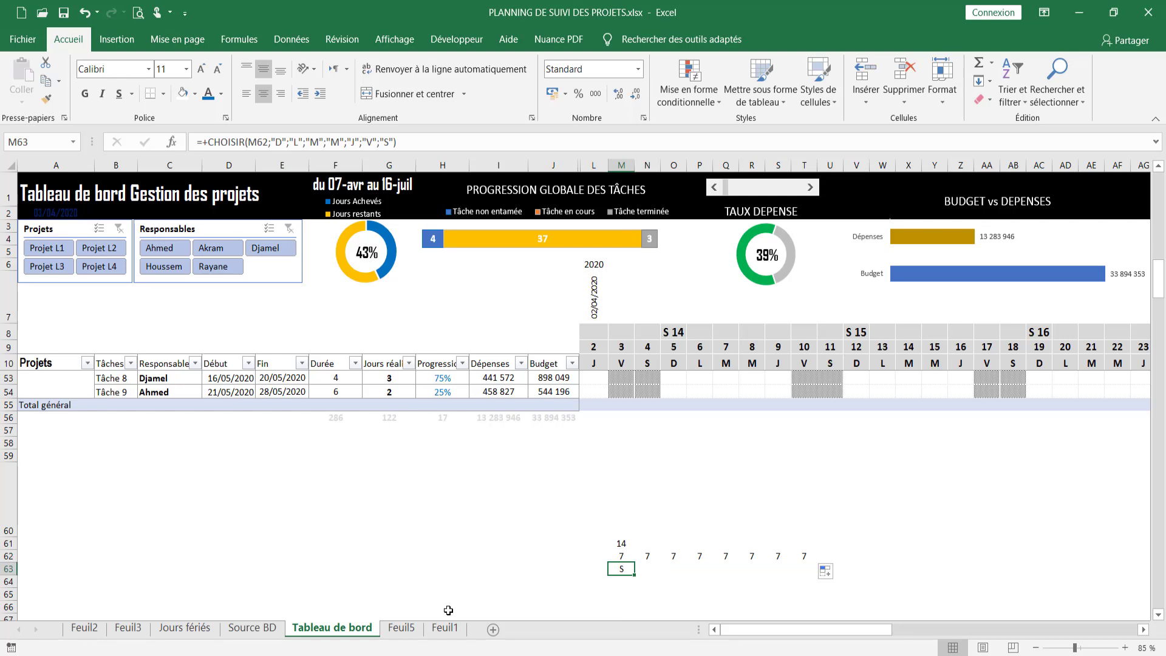
# Open the Feuil1 sheet and inspect the formula behind the end dates in the Fin column.
pyautogui.click(453, 628)
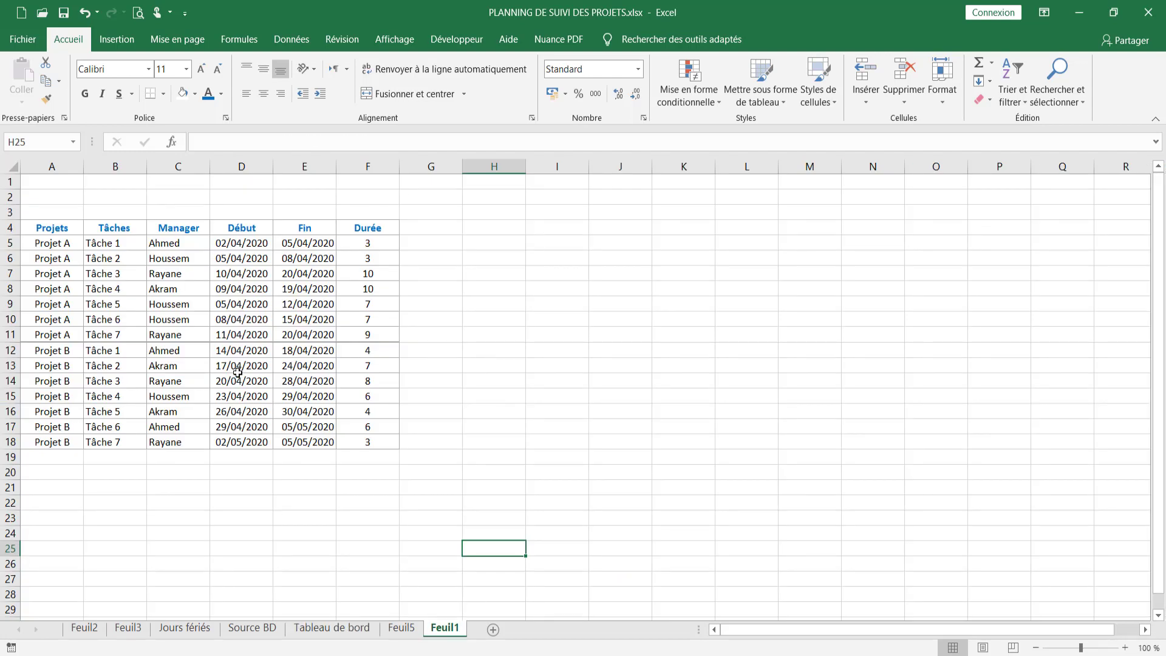
pyautogui.moveTo(295, 246); pyautogui.dragTo(312, 442)
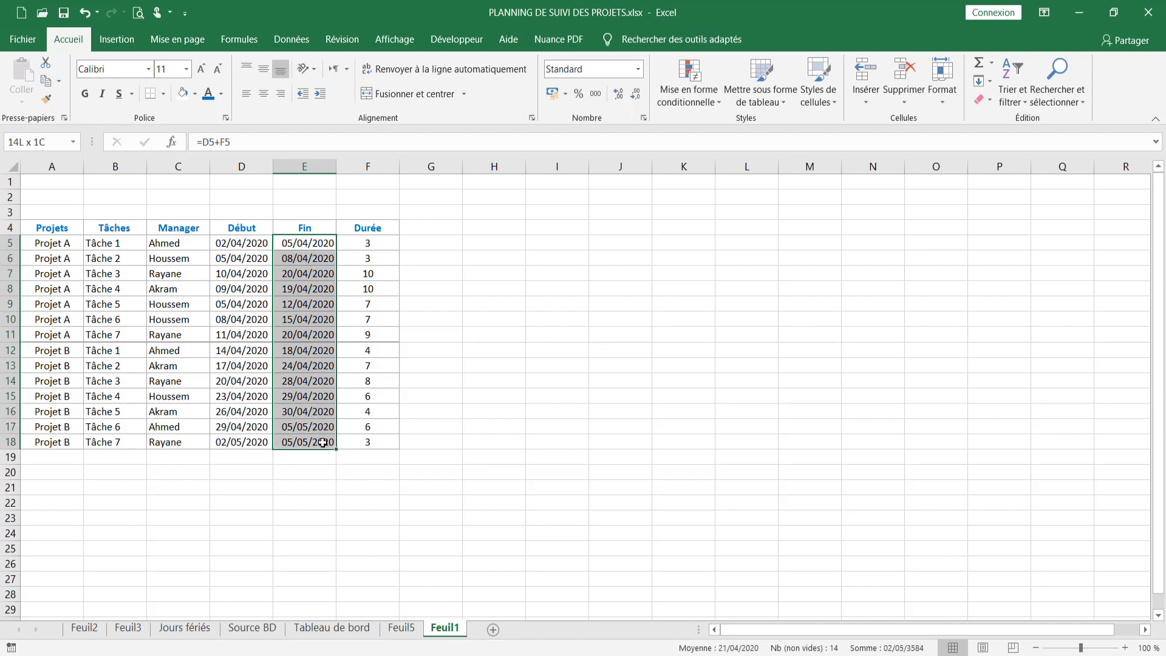
pyautogui.click(243, 143)
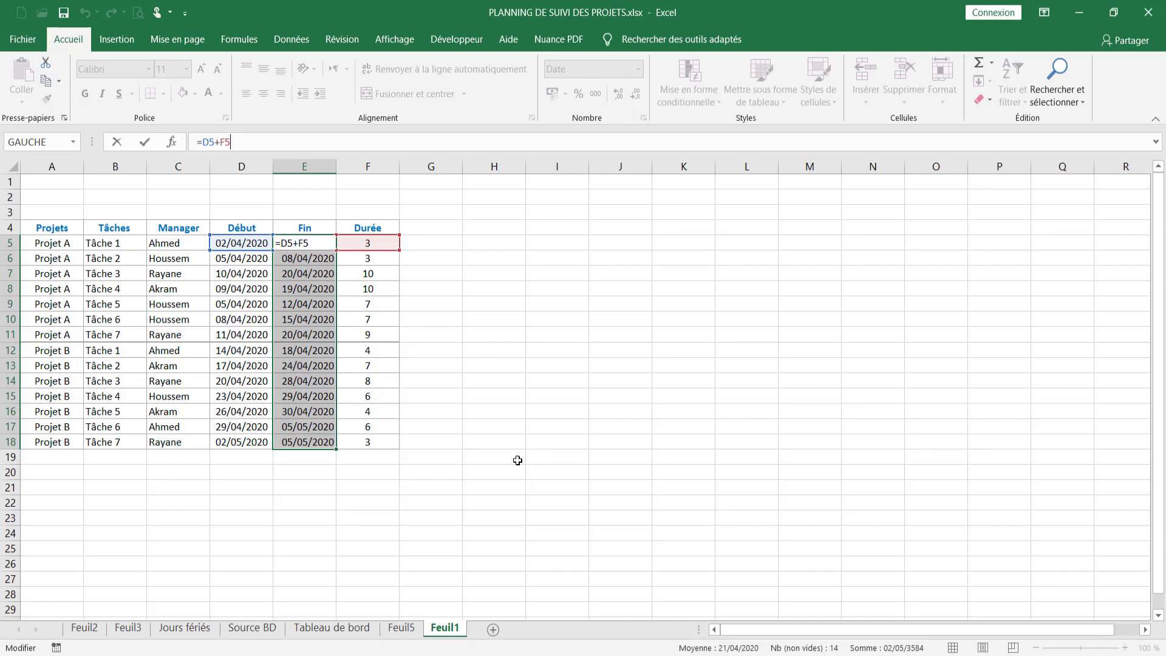
pyautogui.press('Return')
# Clear all end dates from the Fin column, cells E5 to E18.
pyautogui.click(317, 244)
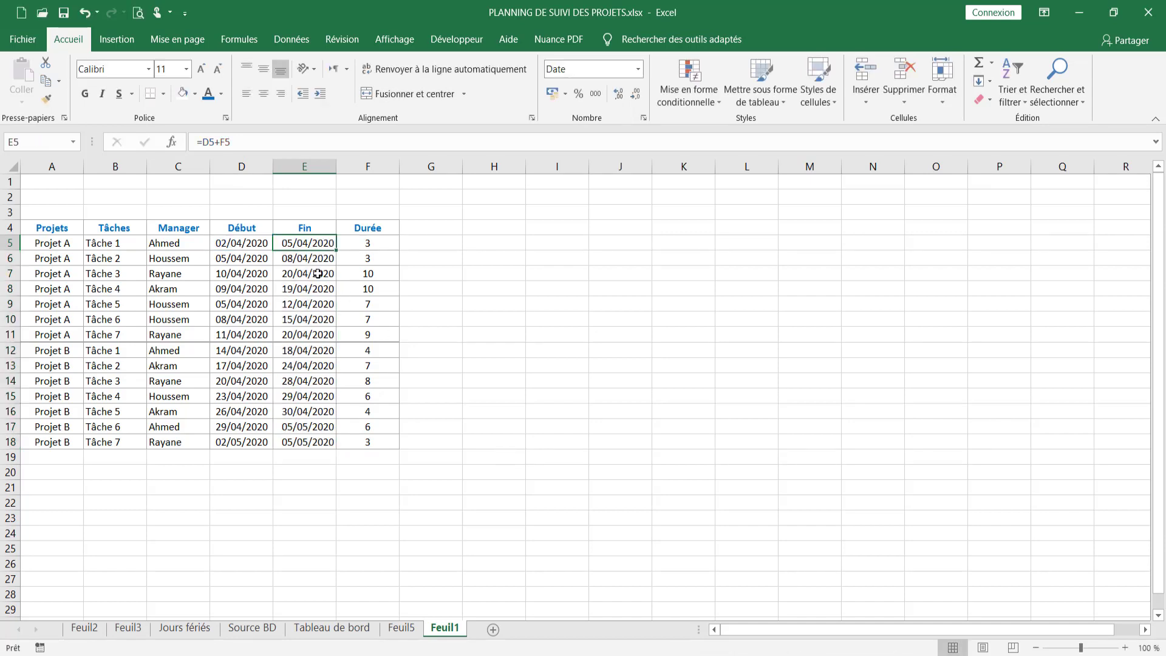
pyautogui.moveTo(318, 274); pyautogui.dragTo(316, 441)
pyautogui.press('Delete')
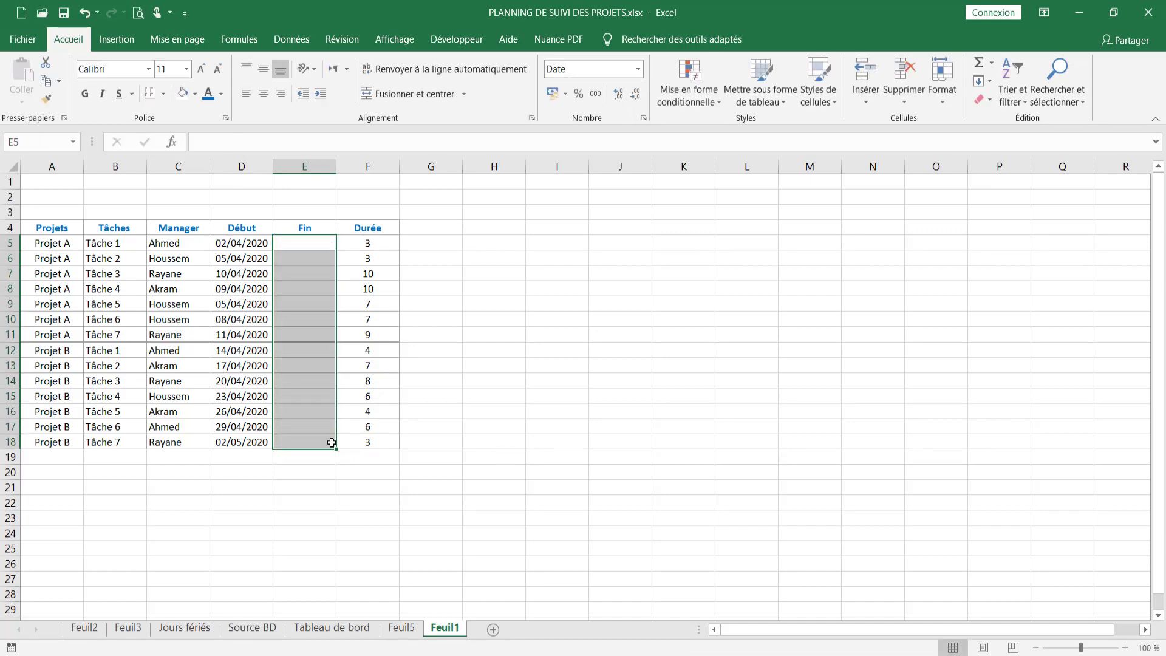
# Calculate the end date in E5 with the formula +D5+F5 and copy it down the Fin column to row 18.
pyautogui.click(303, 243)
pyautogui.write('+')
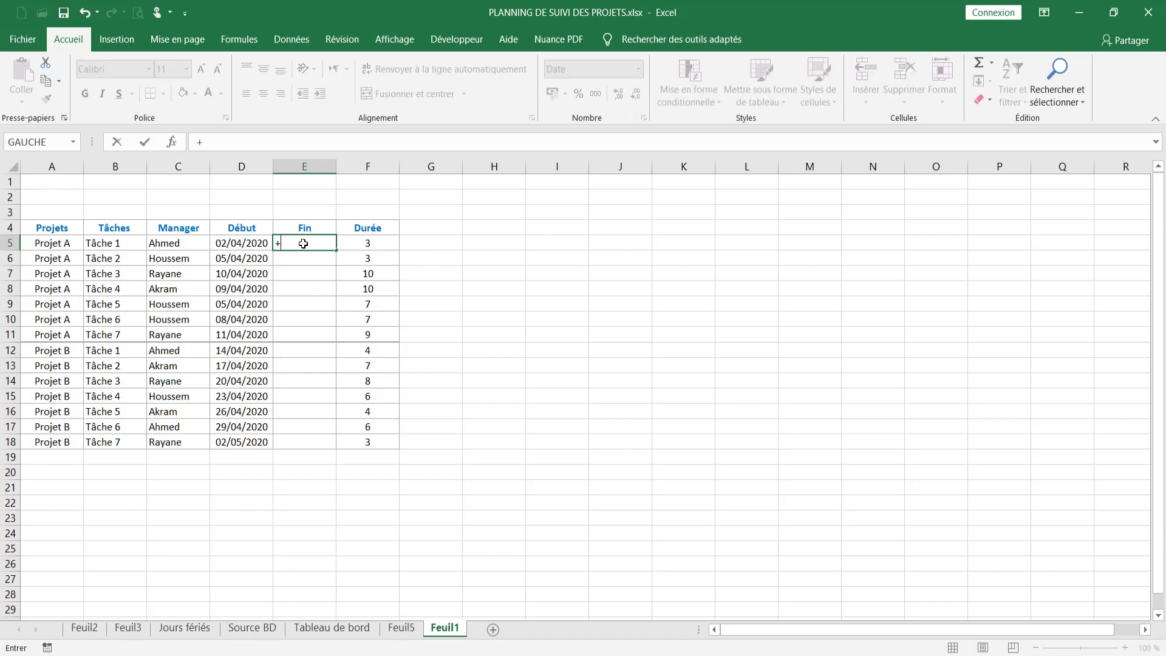
pyautogui.click(258, 244)
pyautogui.write('+')
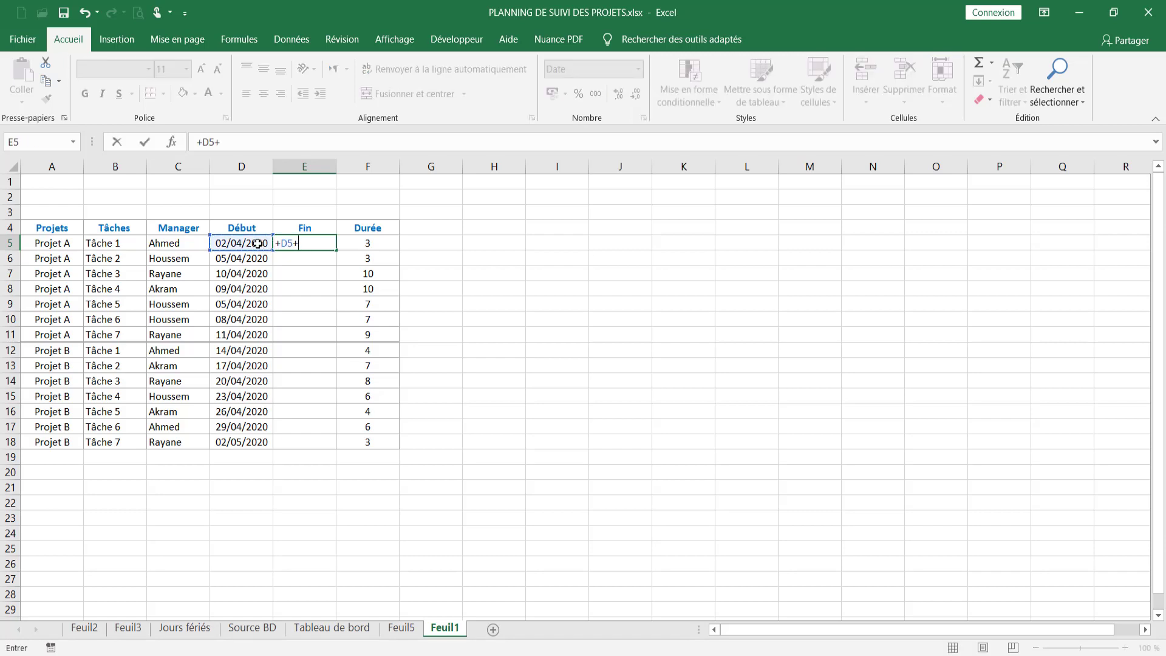
pyautogui.click(353, 245)
pyautogui.hotkey('ctrl', 'Return')
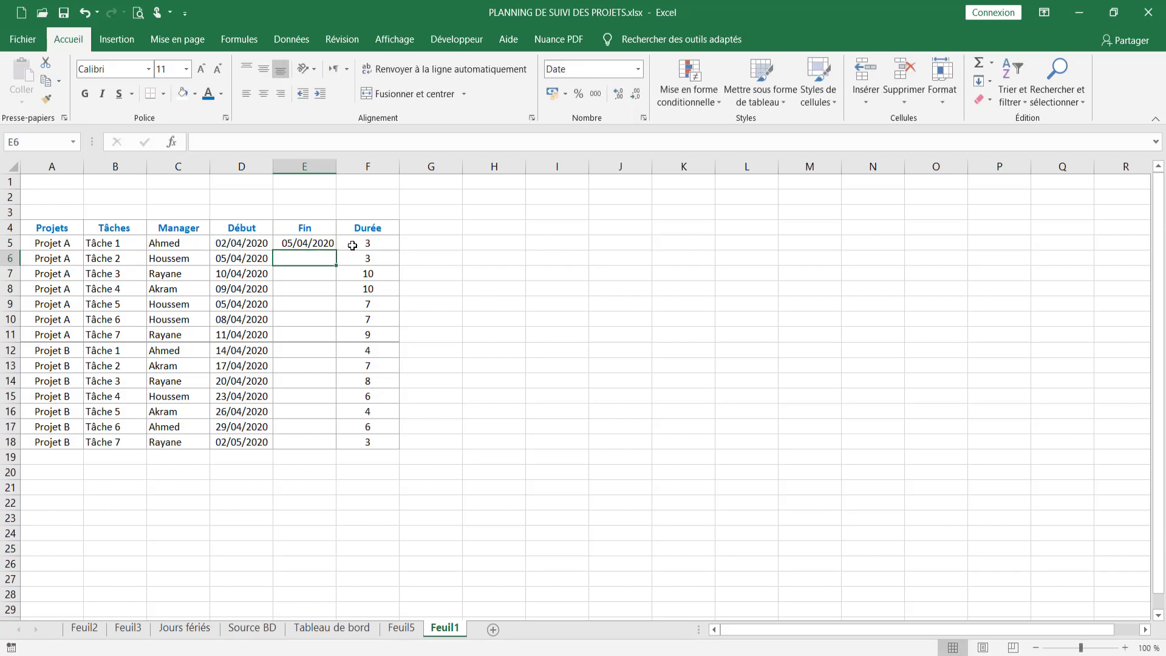
pyautogui.doubleClick(339, 249)
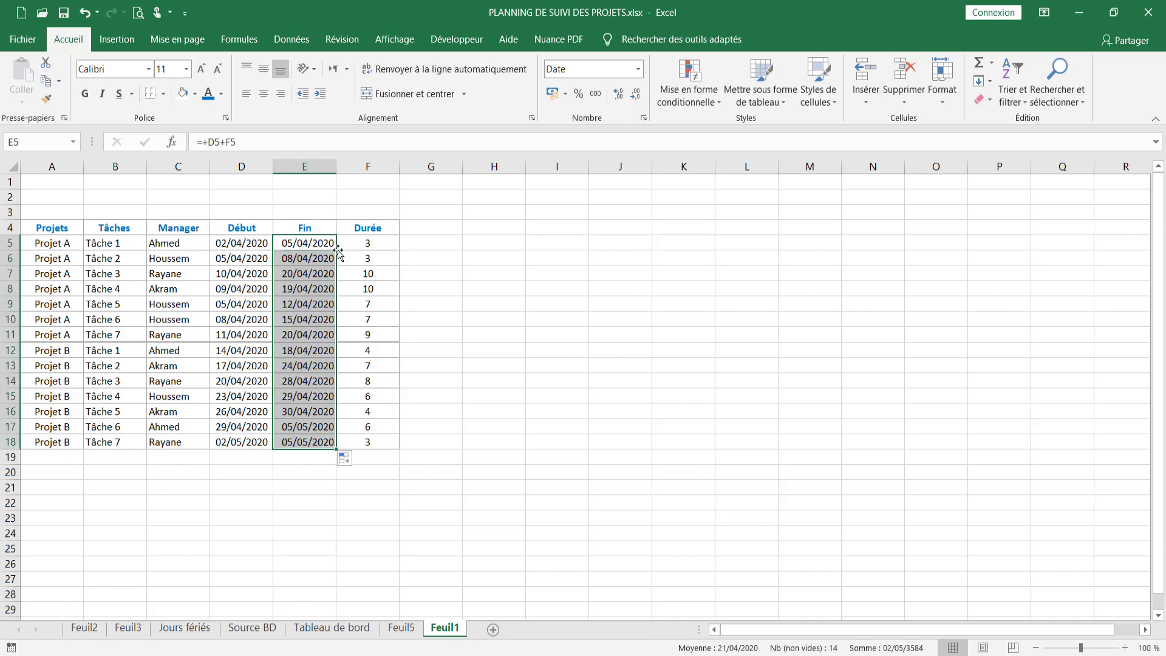
pyautogui.click(501, 375)
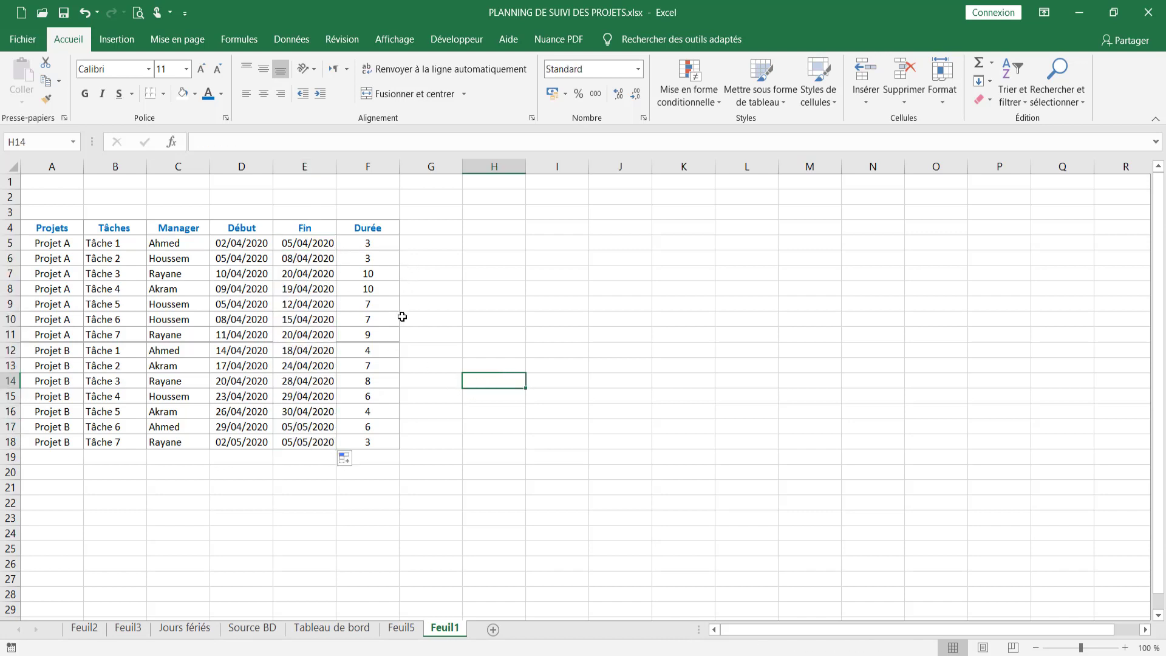
# Format the task range A4:F18 as a table with headers, using a blue style from the Moyen group.
pyautogui.moveTo(51, 229); pyautogui.dragTo(366, 447)
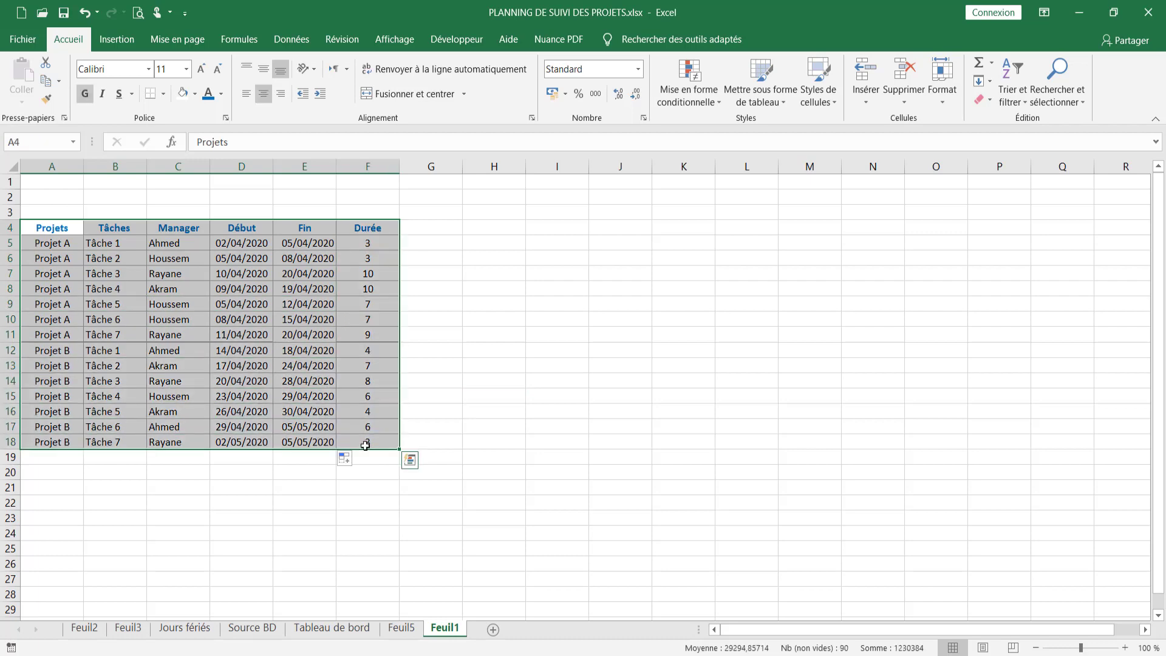
pyautogui.click(759, 99)
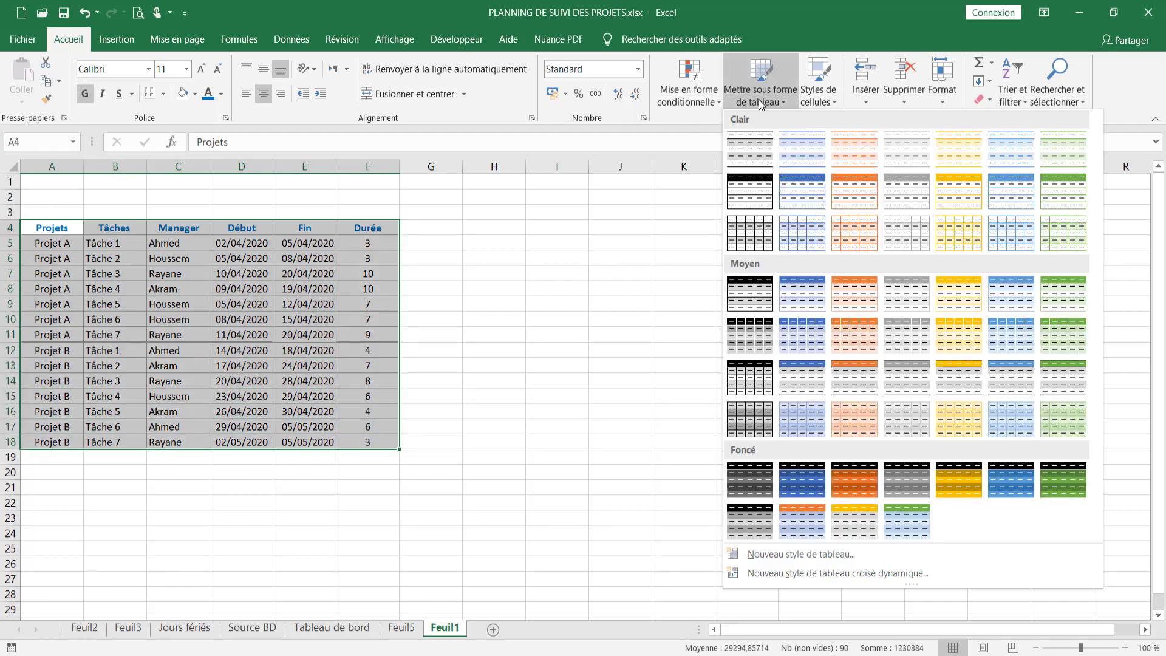
pyautogui.click(797, 323)
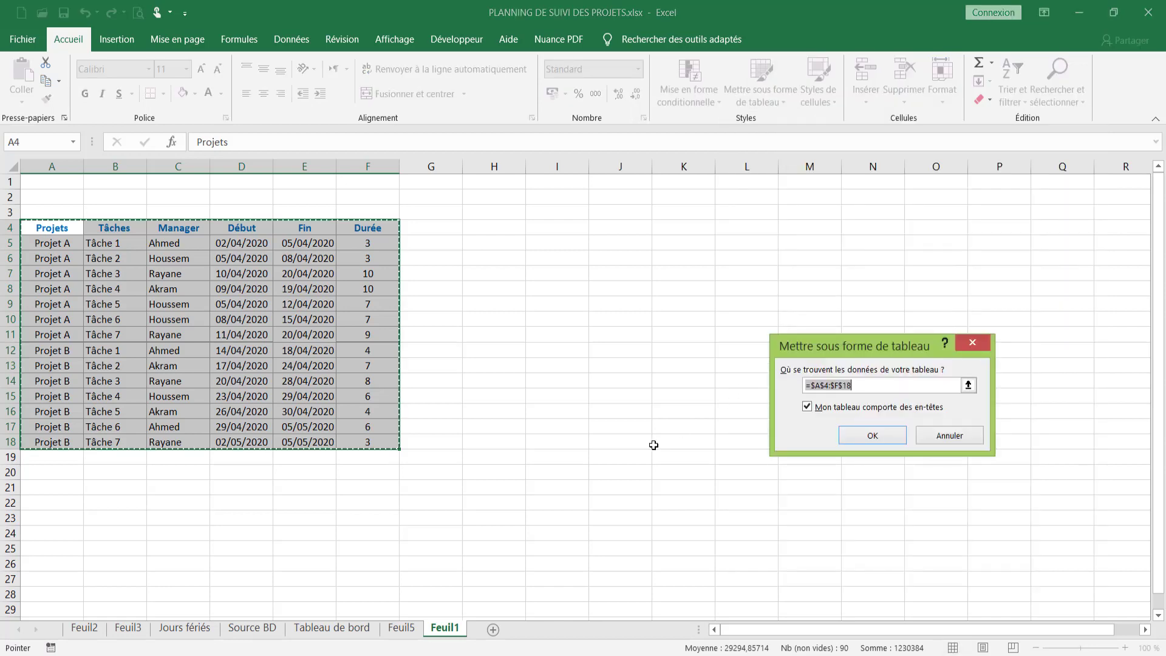
pyautogui.click(873, 436)
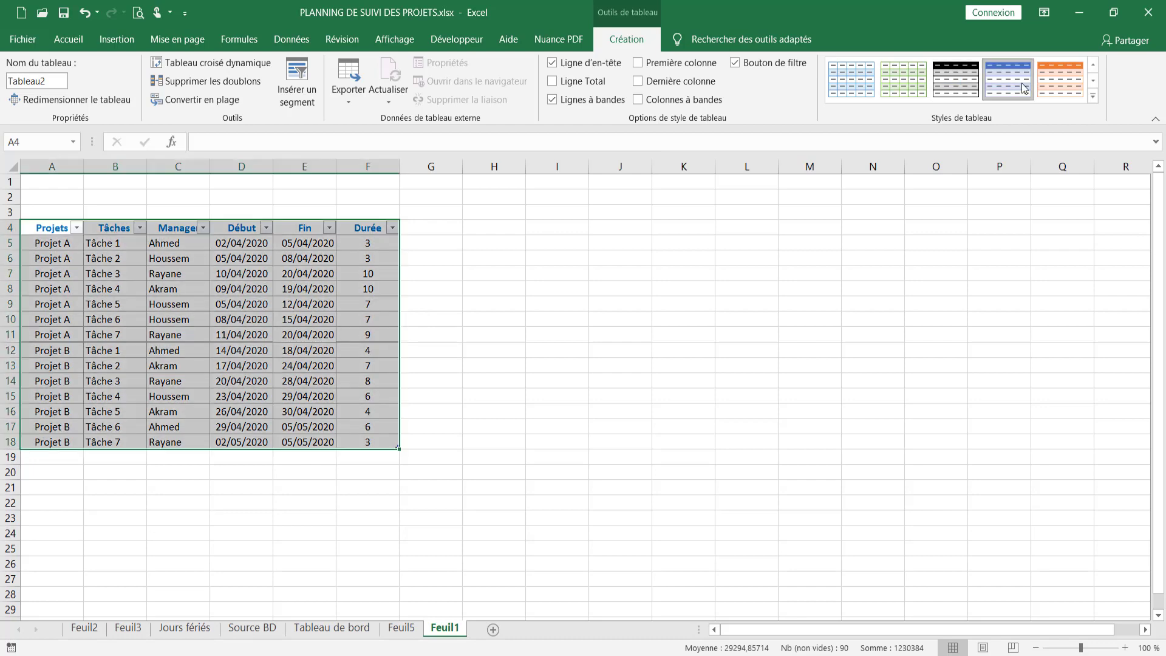
# Change the task table's style to the grey one in the first row of the Moyen group.
pyautogui.click(1054, 89)
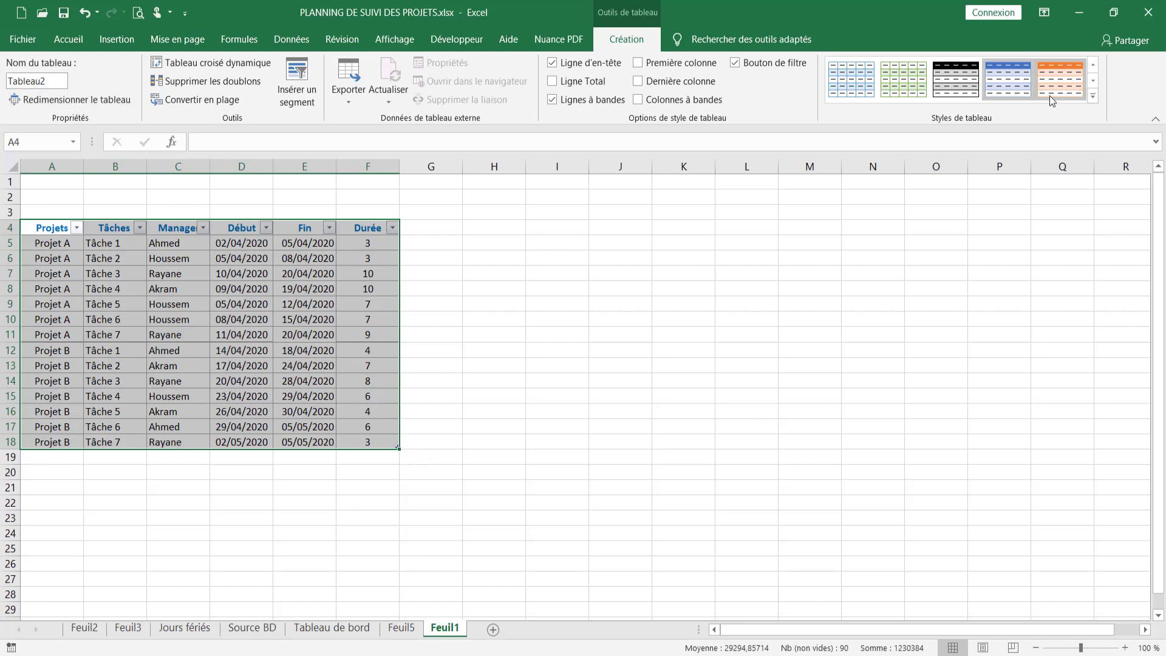
pyautogui.click(1092, 96)
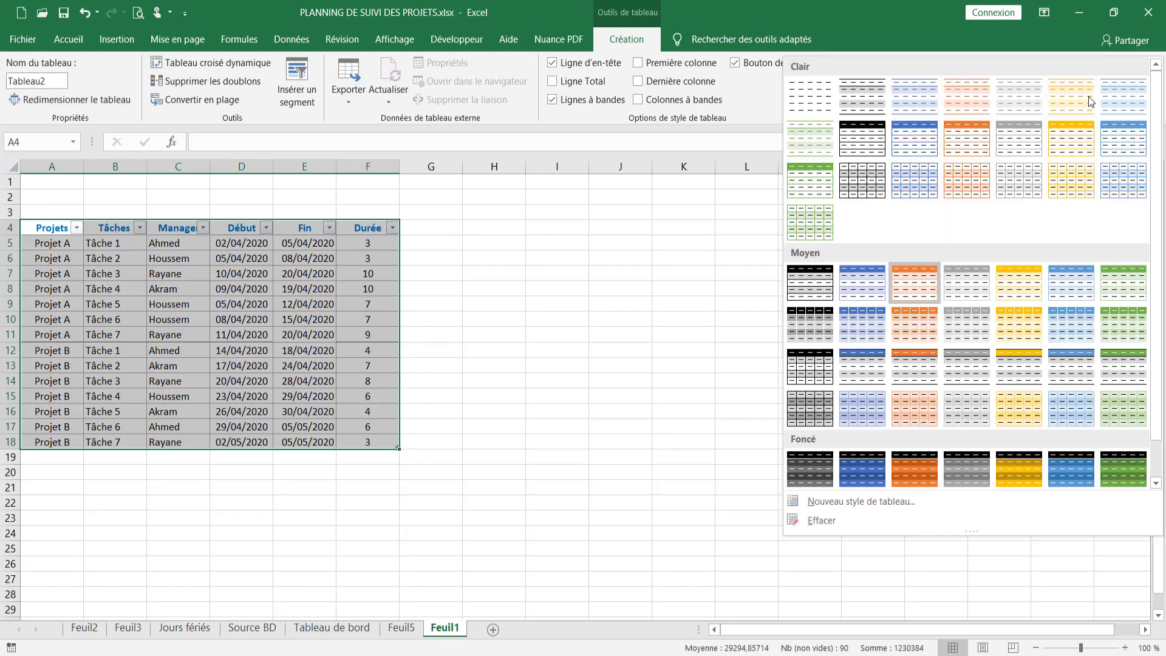
pyautogui.click(965, 298)
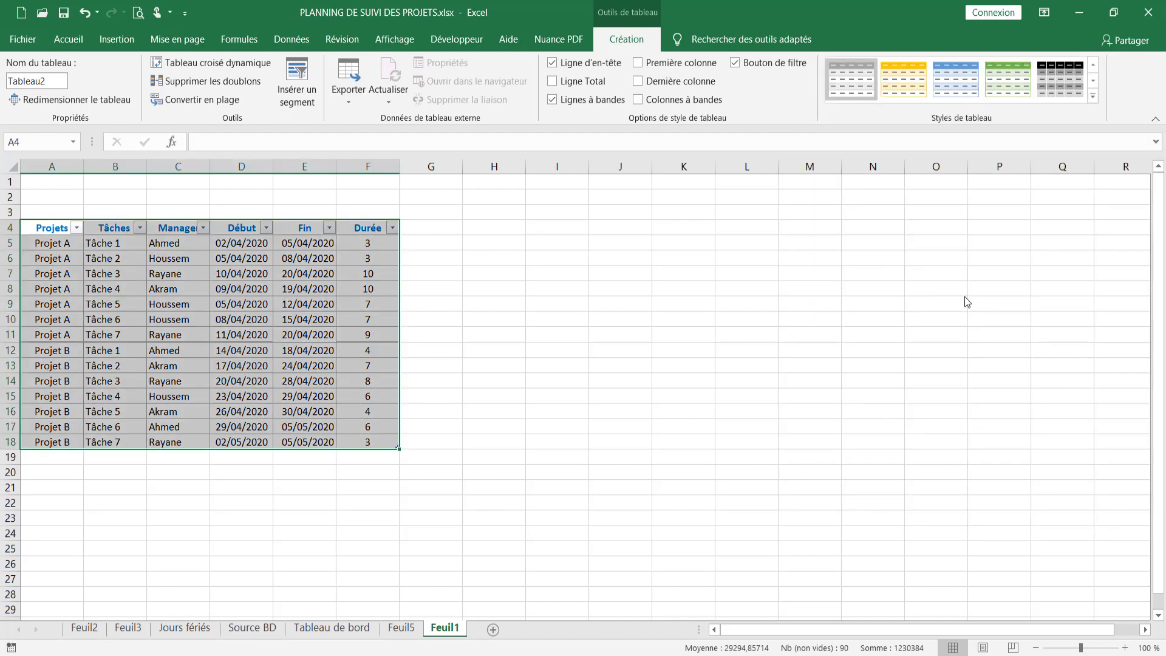
# Create a pivot table from the task table on a new worksheet.
pyautogui.click(118, 41)
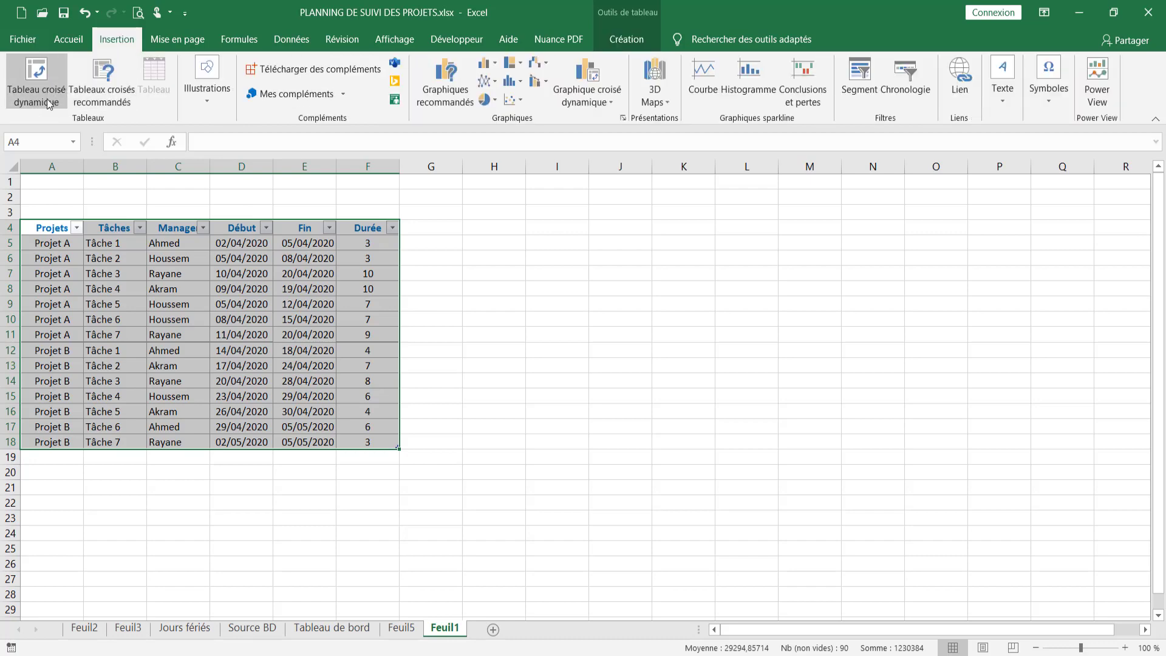
pyautogui.click(47, 97)
pyautogui.click(935, 520)
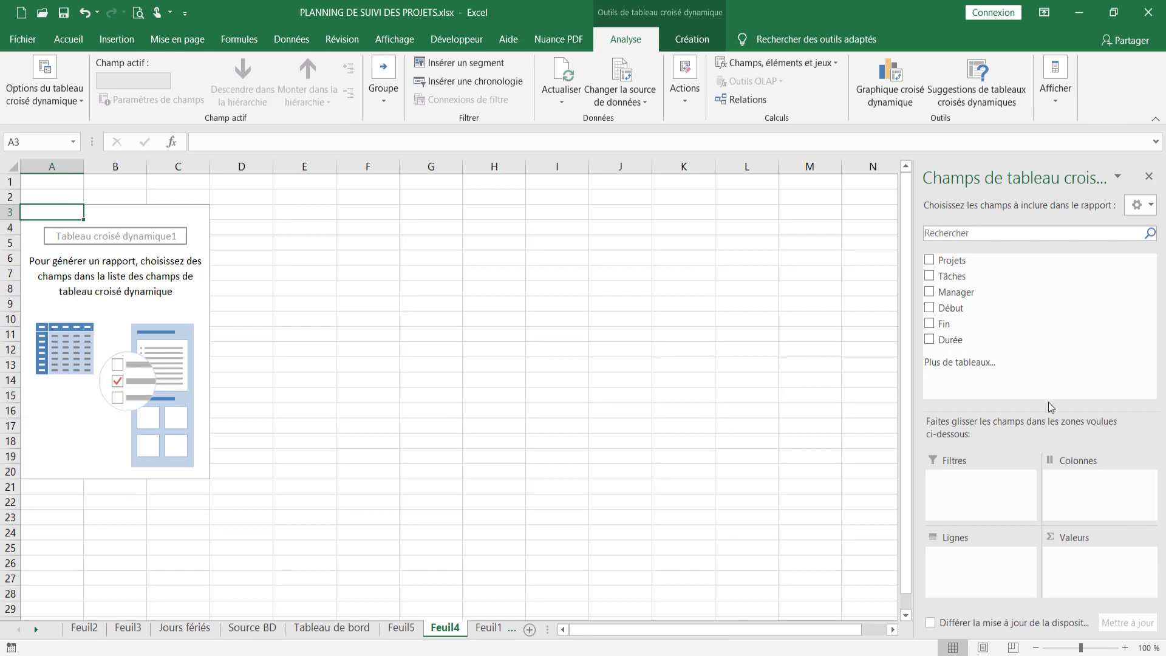
# Add the fields Projets, Tâches, Manager, Début, Fin and Durée to the pivot table.
pyautogui.click(929, 260)
pyautogui.click(929, 276)
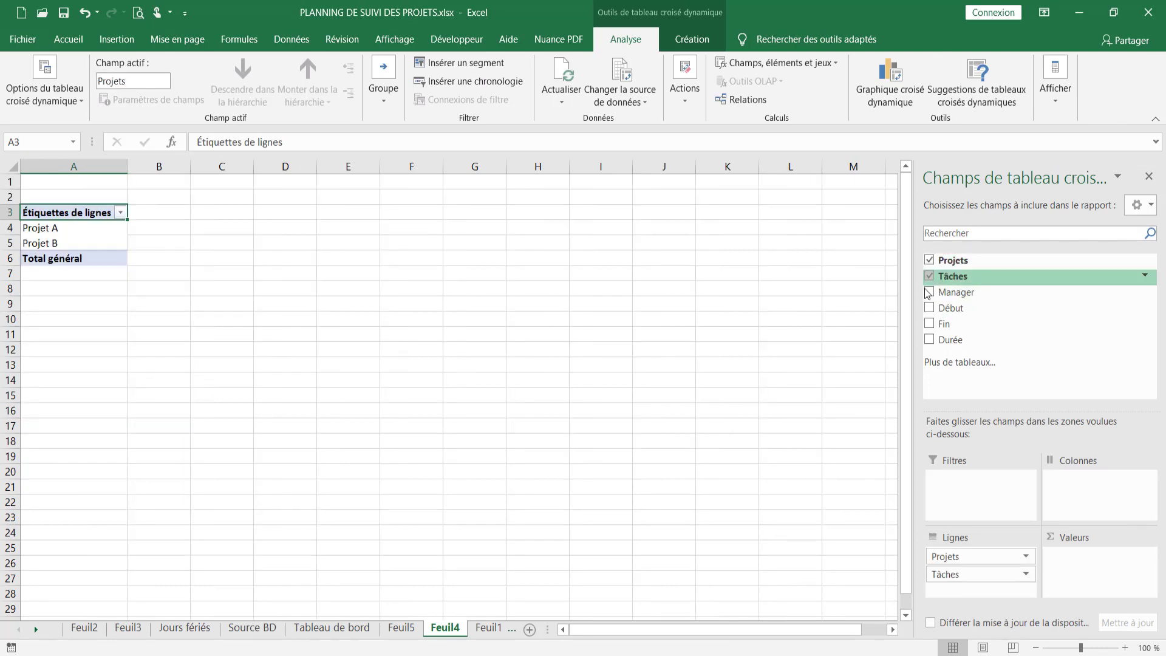
pyautogui.click(929, 292)
pyautogui.click(929, 308)
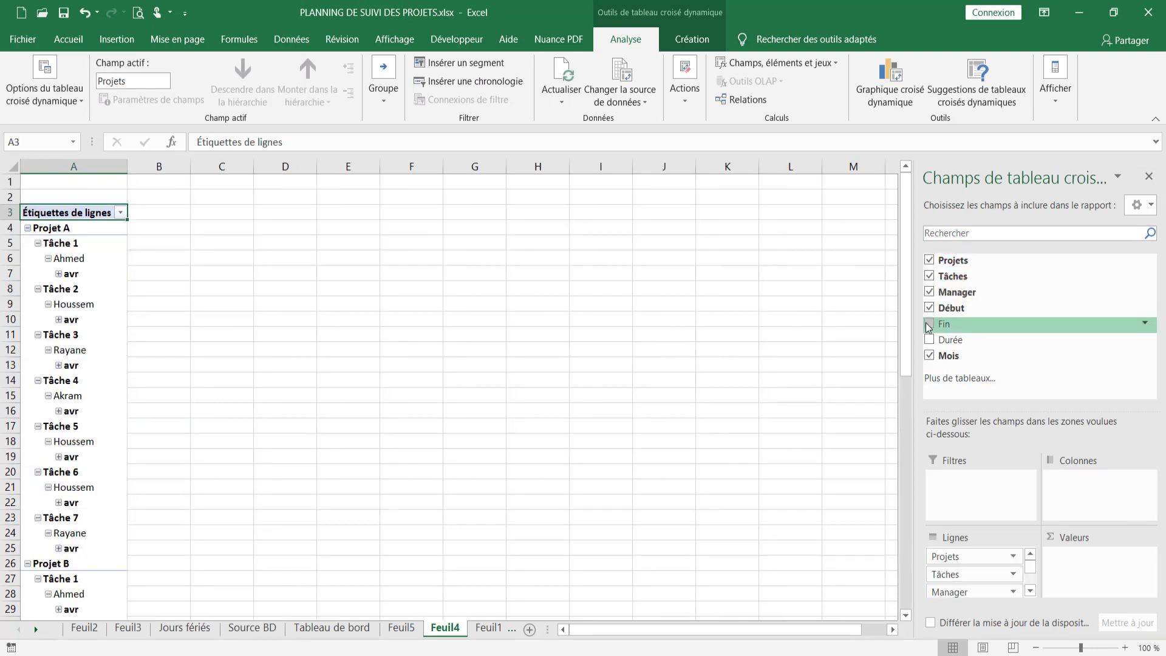
pyautogui.click(929, 324)
pyautogui.click(929, 340)
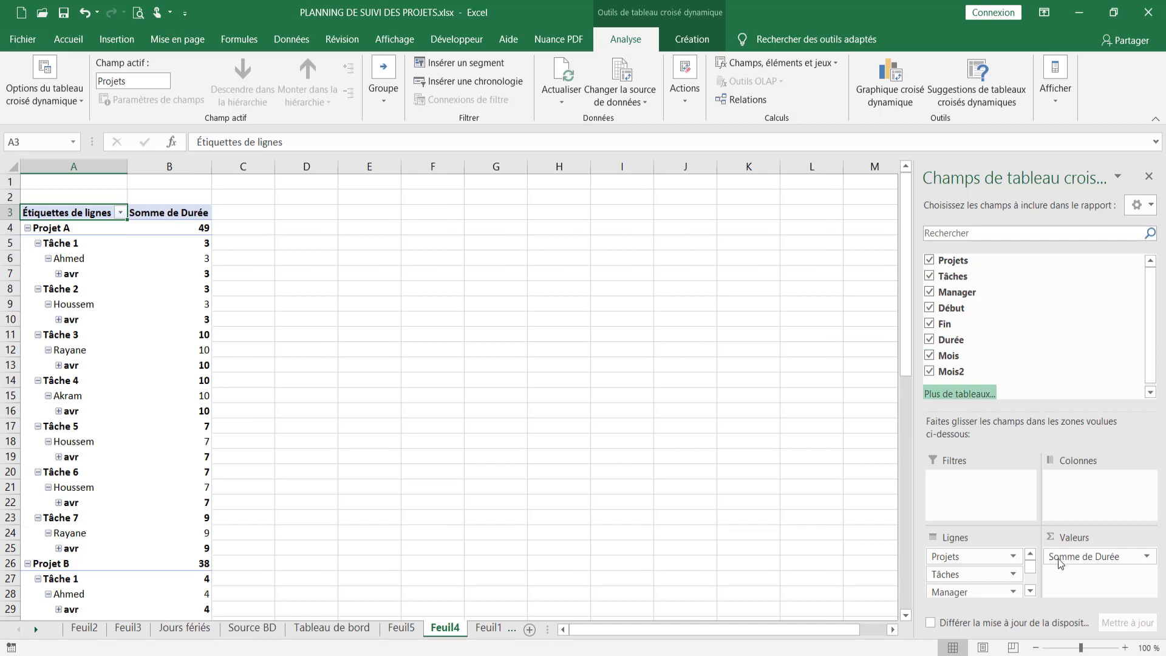
# Remove the automatically grouped Mois and Mois2 fields from the pivot table.
pyautogui.click(928, 355)
pyautogui.click(929, 371)
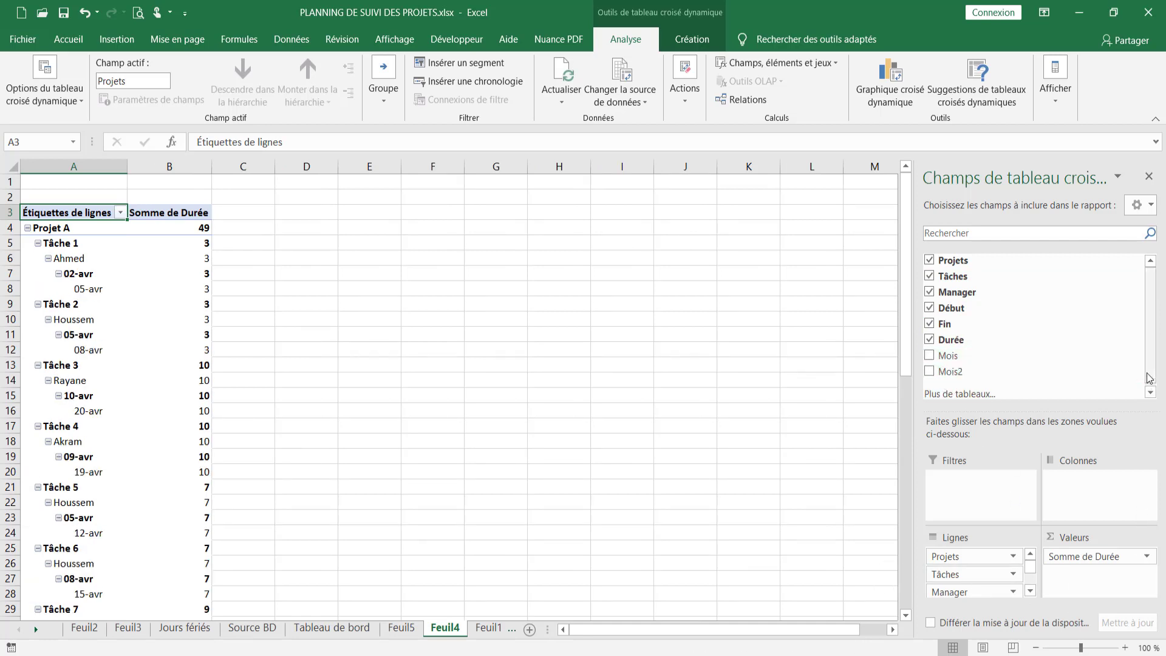
pyautogui.moveTo(1148, 371); pyautogui.dragTo(1148, 398)
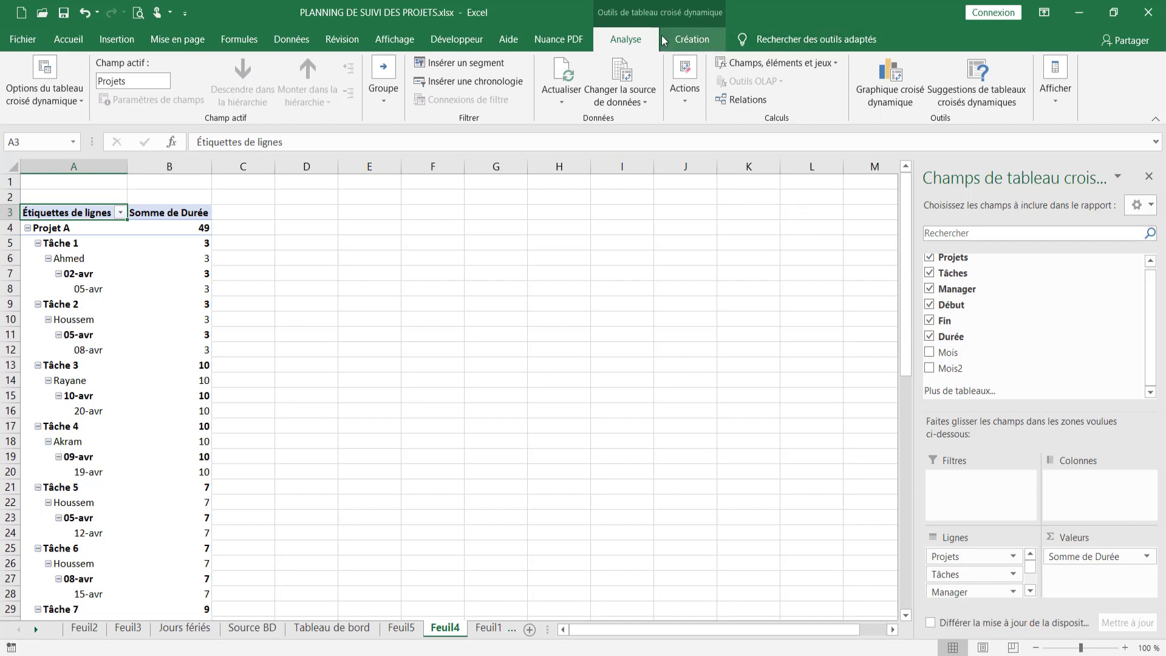
# Display the pivot table in tabular form without any subtotals.
pyautogui.click(692, 39)
pyautogui.click(119, 82)
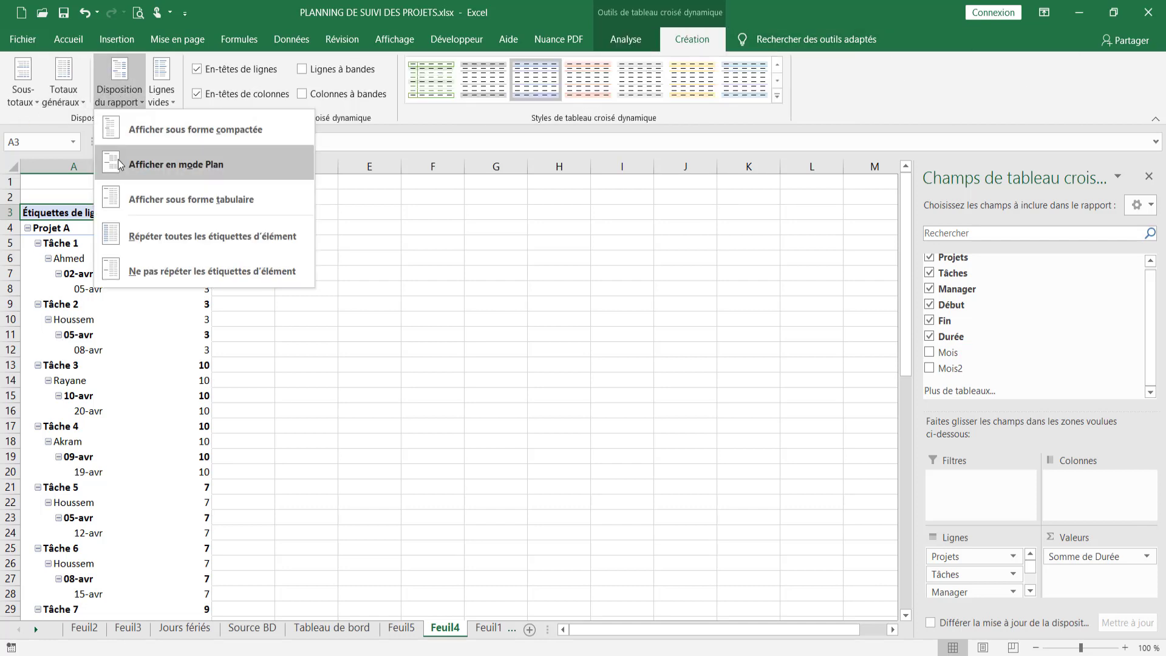
pyautogui.click(136, 203)
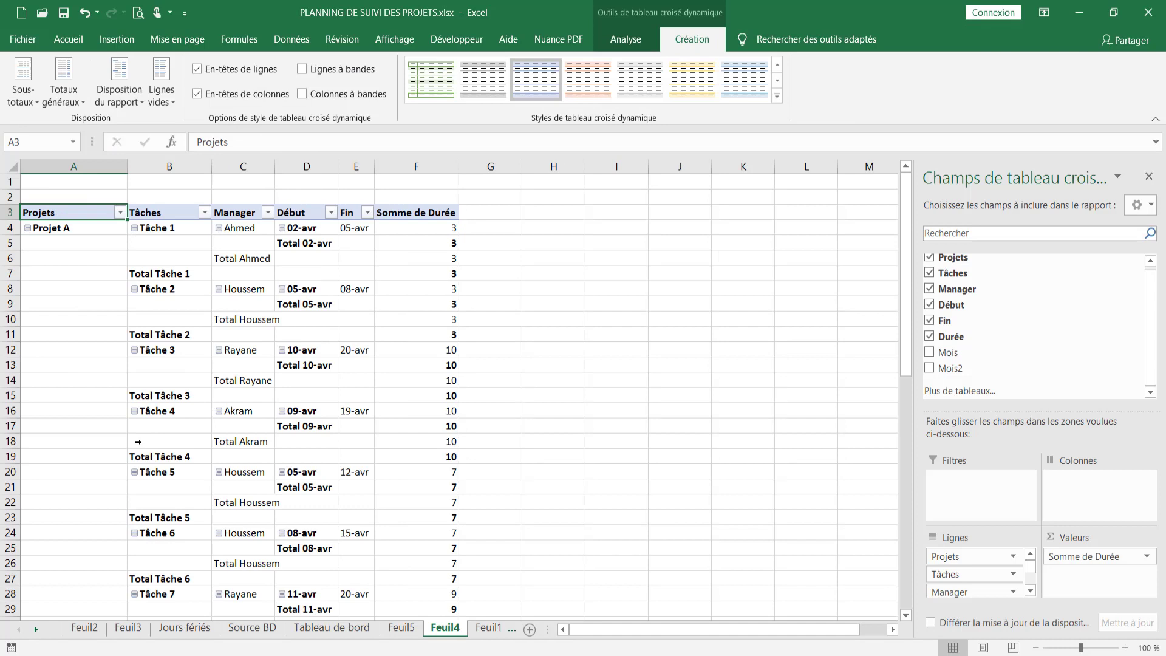
pyautogui.click(23, 85)
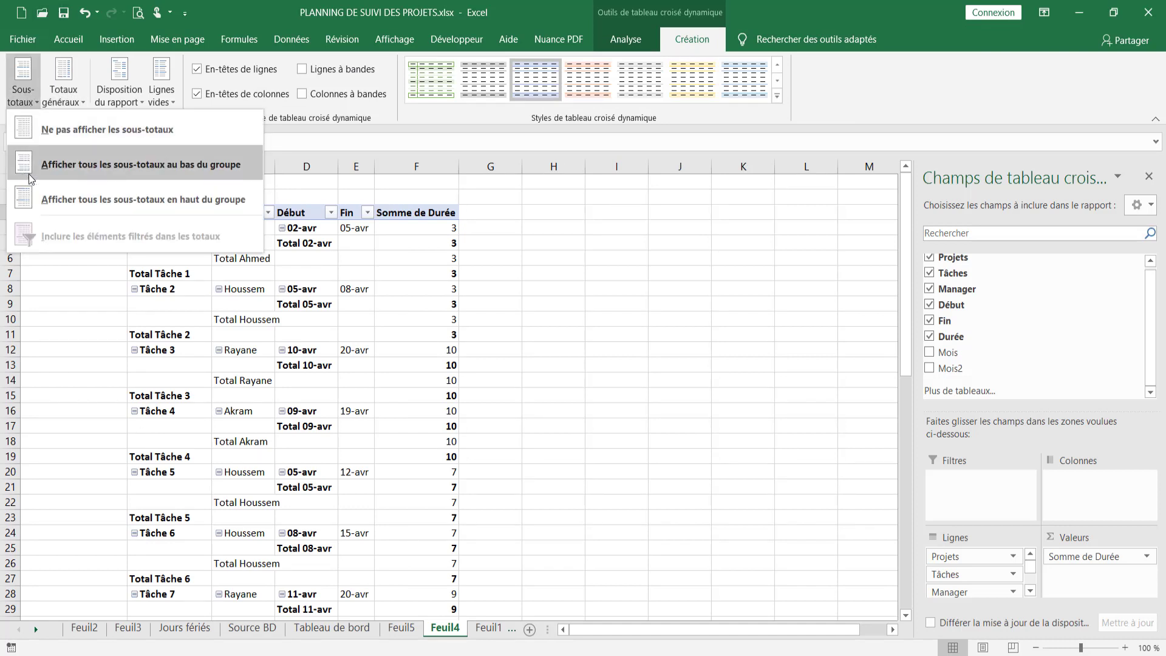
pyautogui.click(37, 130)
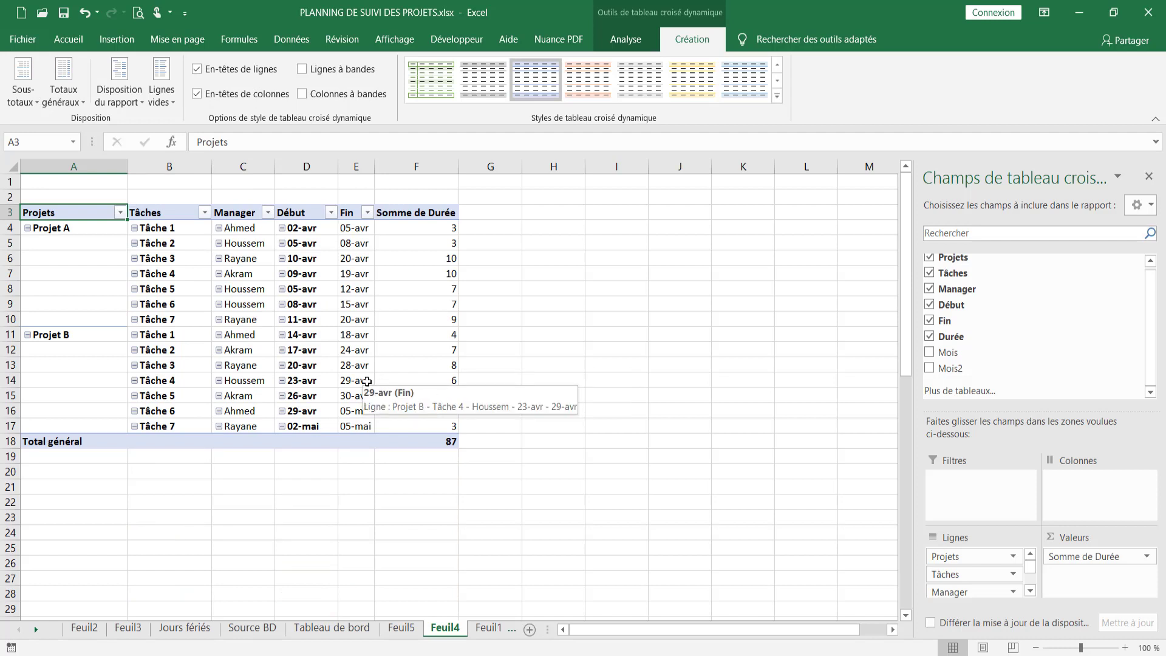
# Hide the pivot table's +/- expand buttons and close its field list.
pyautogui.click(652, 42)
pyautogui.click(1056, 79)
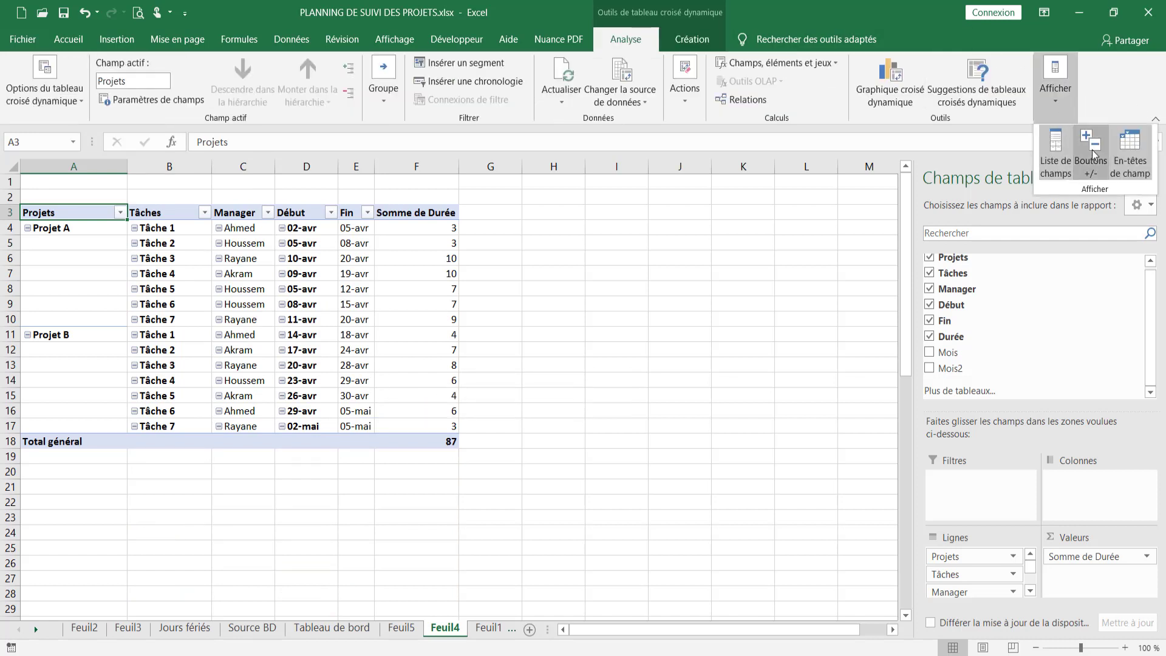
pyautogui.click(1092, 155)
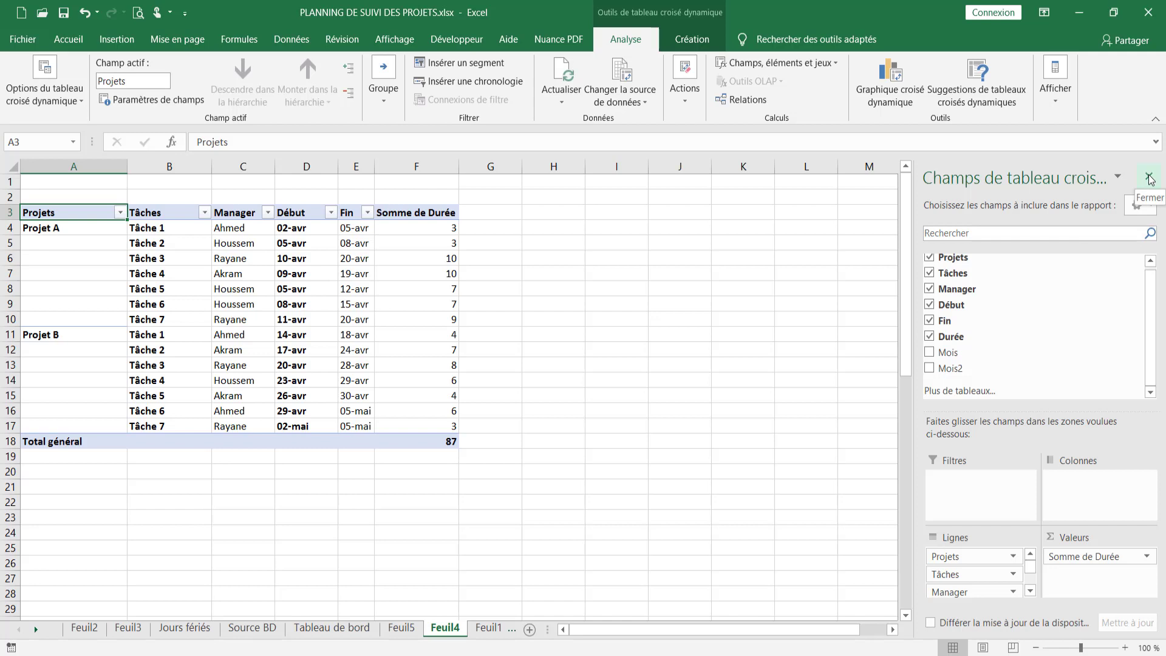
pyautogui.click(1149, 178)
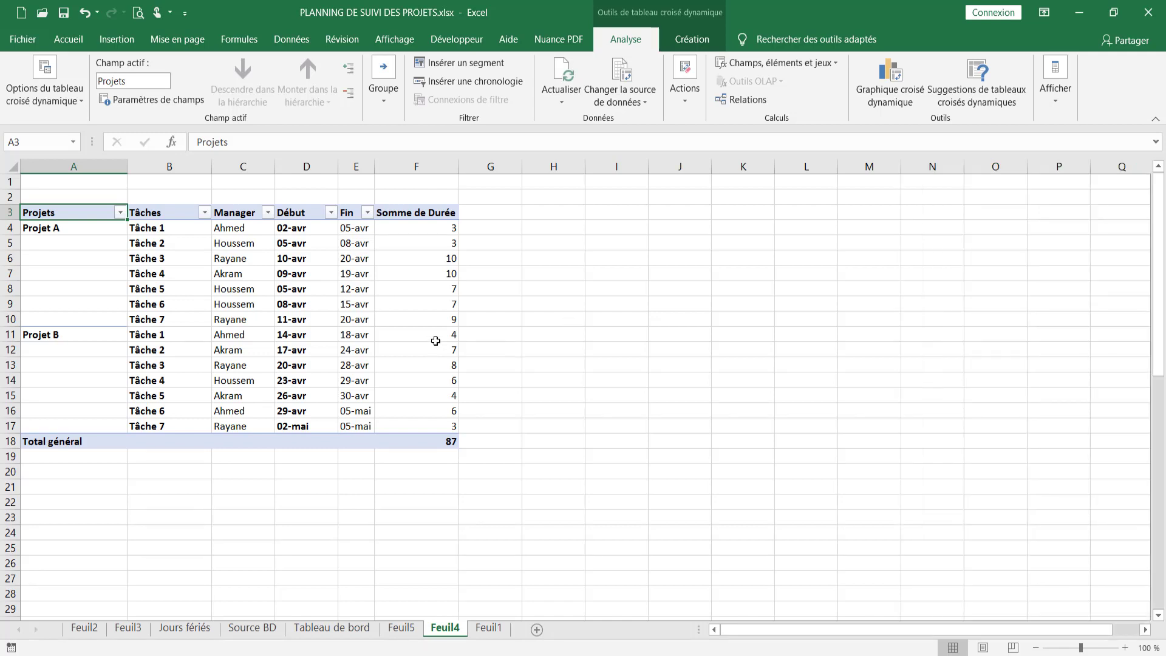
# Insert seven blank rows at row 2 to make room above the pivot table.
pyautogui.click(9, 198)
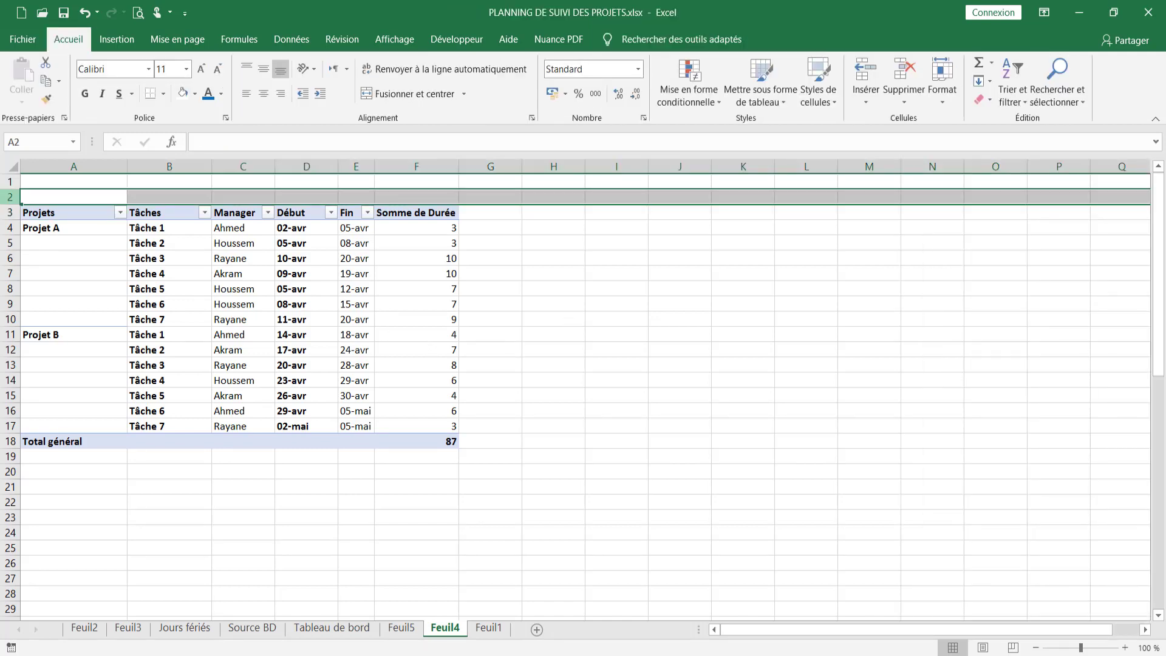
pyautogui.hotkey('ctrl', '+')
pyautogui.hotkey('ctrl', '+')
pyautogui.hotkey('ctrl', '+')
pyautogui.hotkey('ctrl', '+')
pyautogui.hotkey('ctrl', '+')
pyautogui.hotkey('ctrl', '+')
pyautogui.hotkey('ctrl', '+')
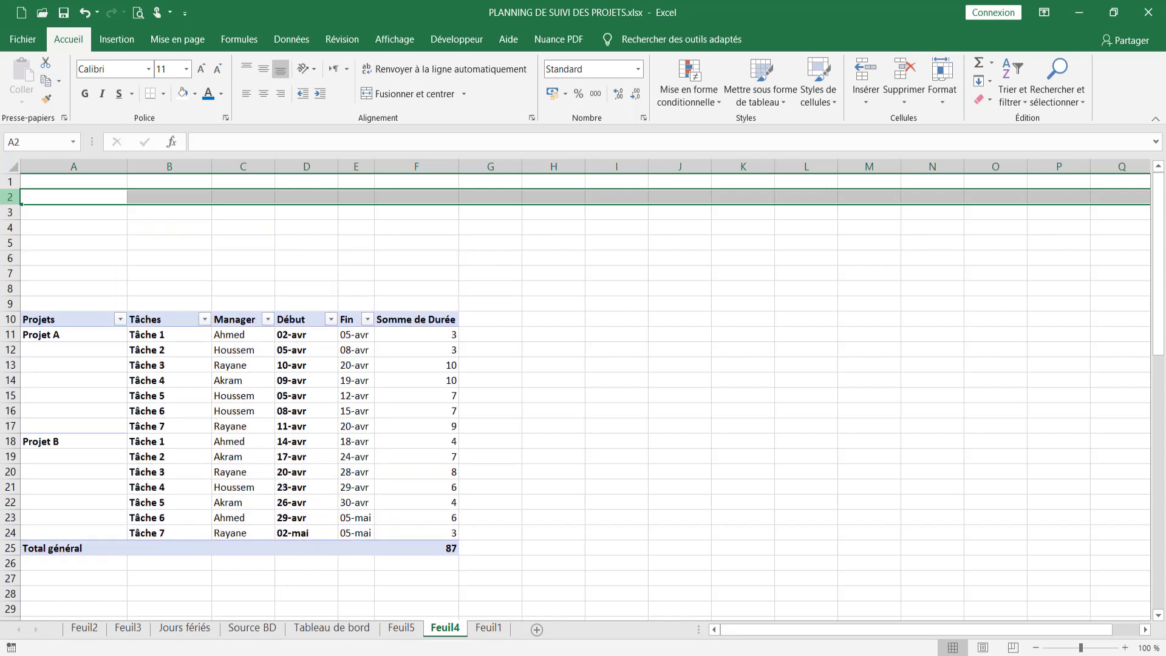
# Rename the pivot table's duration column header in F10 as (Durée).
pyautogui.click(416, 320)
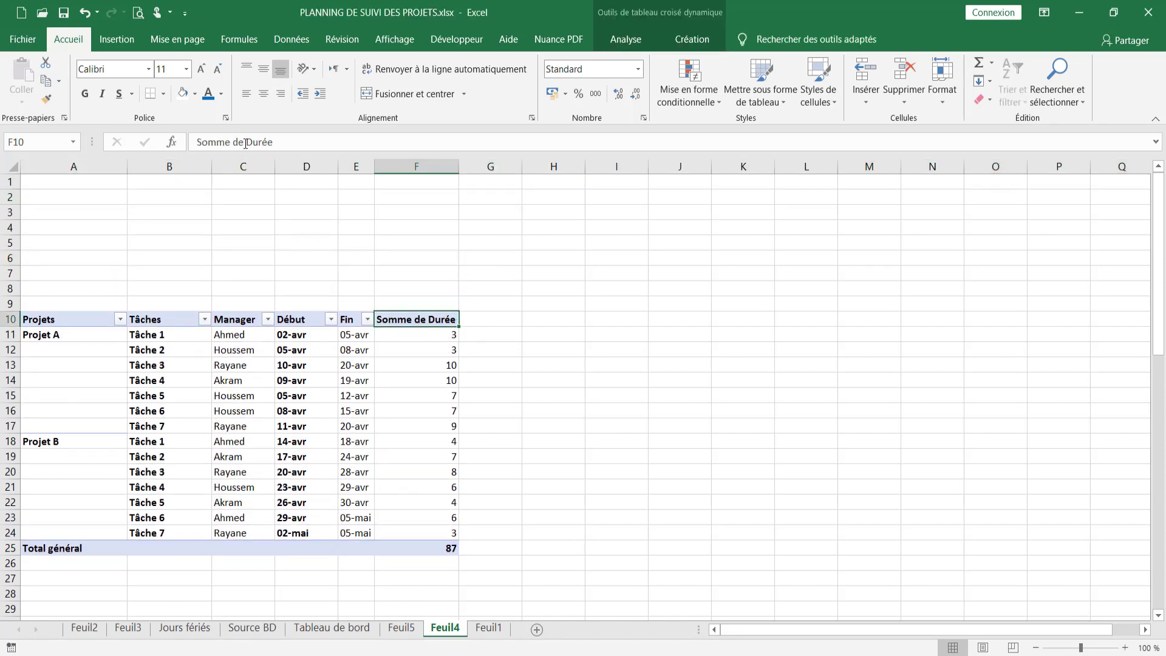
pyautogui.moveTo(246, 141); pyautogui.dragTo(99, 131)
pyautogui.write('(')
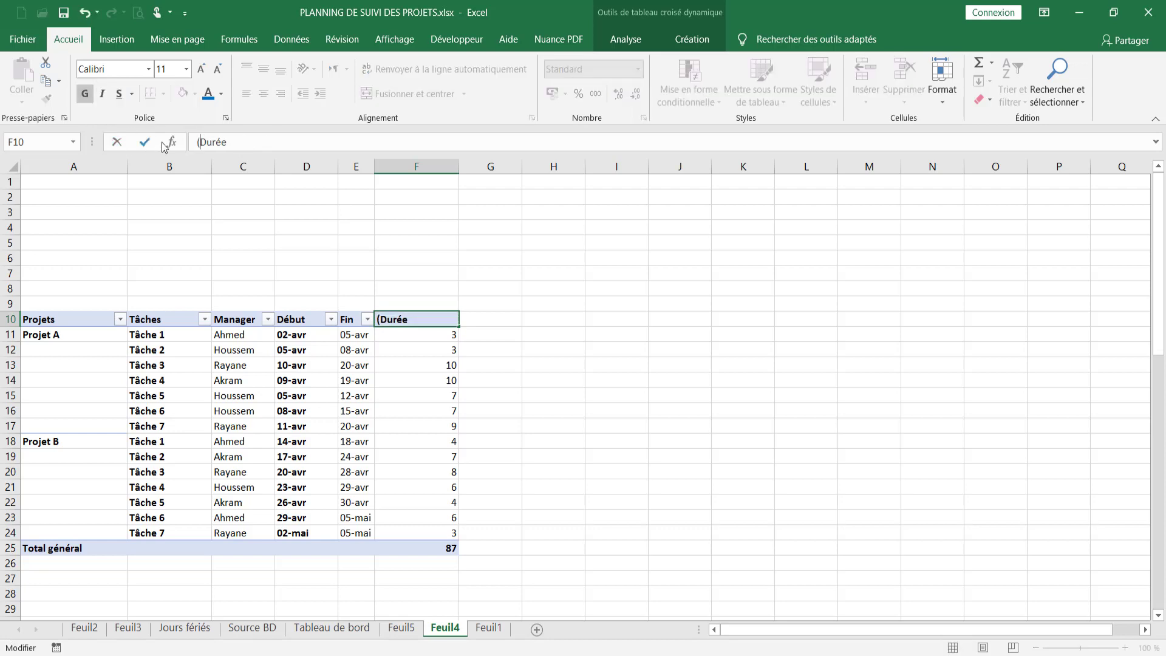
pyautogui.write(')')
pyautogui.press('Return')
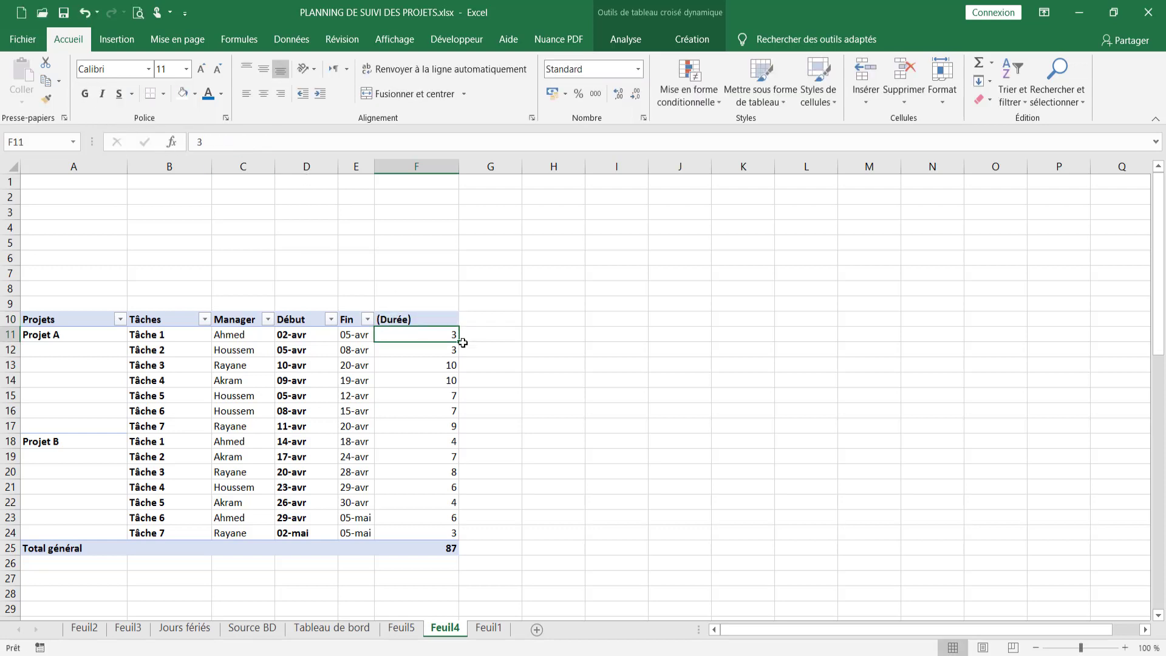
# Centre the pivot table headers in A10:F10 horizontally and vertically.
pyautogui.click(512, 395)
pyautogui.click(66, 319)
pyautogui.moveTo(292, 329); pyautogui.dragTo(434, 503)
pyautogui.moveTo(429, 423); pyautogui.dragTo(413, 319)
pyautogui.click(263, 93)
pyautogui.click(264, 73)
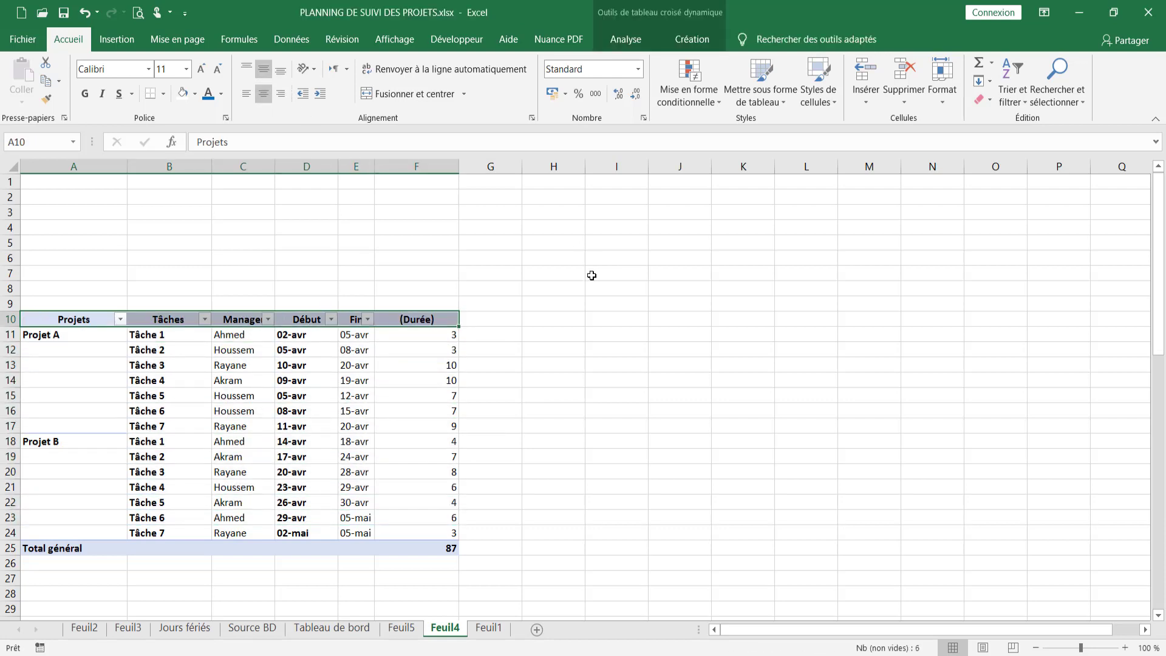
pyautogui.click(593, 273)
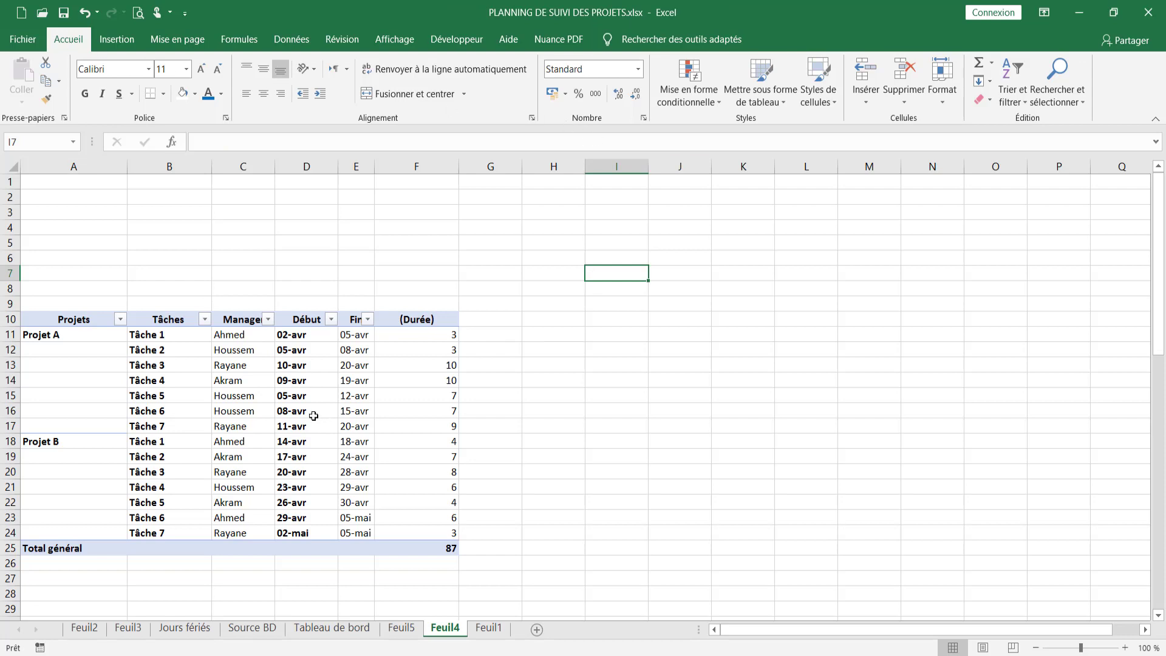
# Insert slicers for the Projets and Manager fields of the pivot table.
pyautogui.click(161, 349)
pyautogui.click(692, 40)
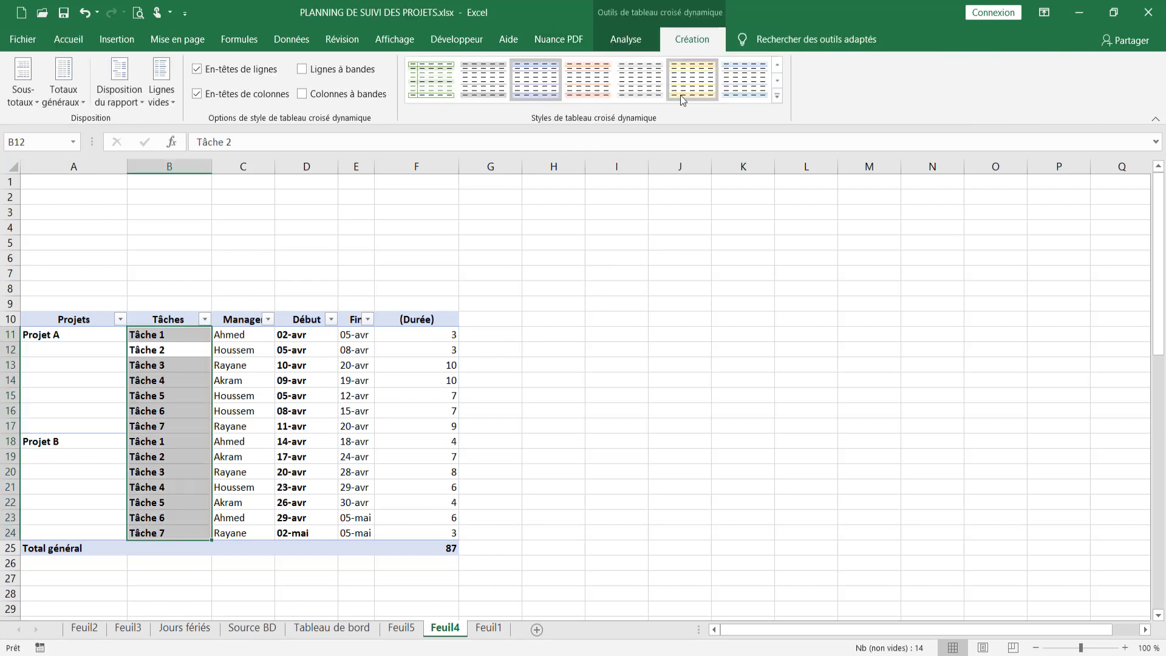
pyautogui.click(625, 39)
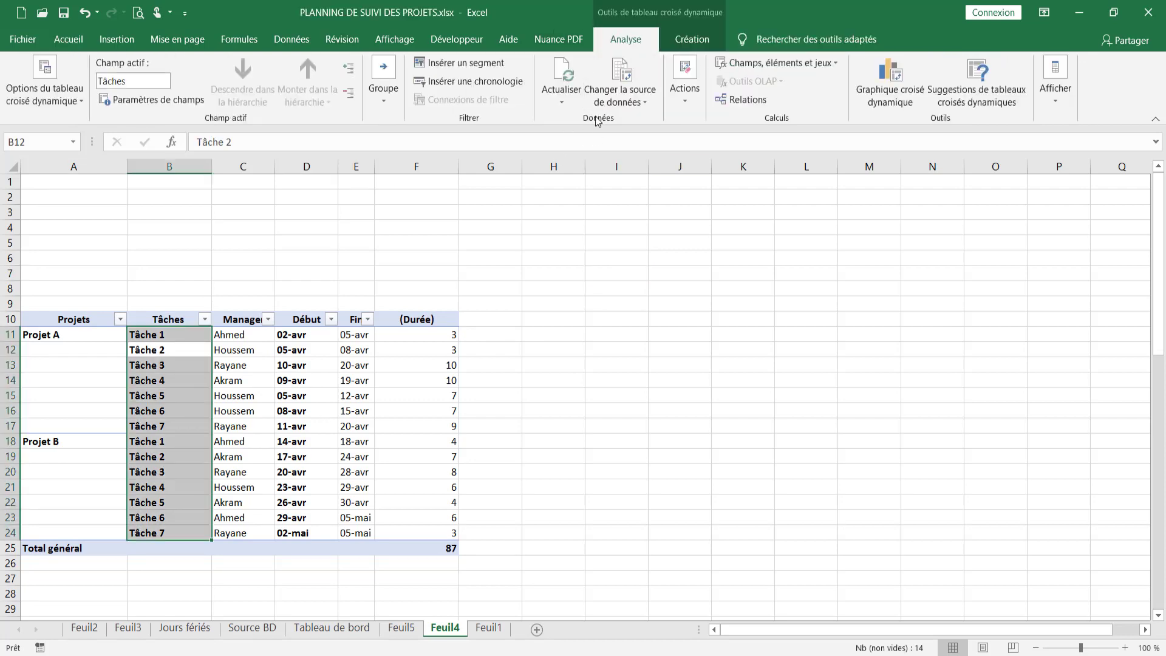
pyautogui.click(464, 63)
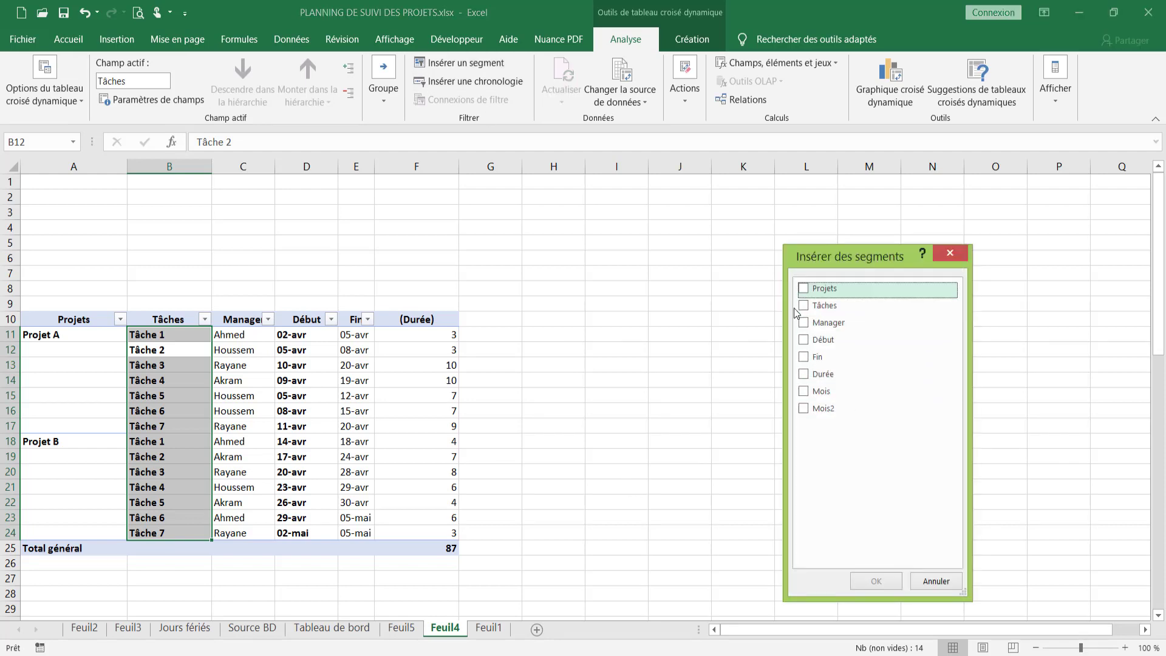
pyautogui.click(802, 289)
pyautogui.click(803, 322)
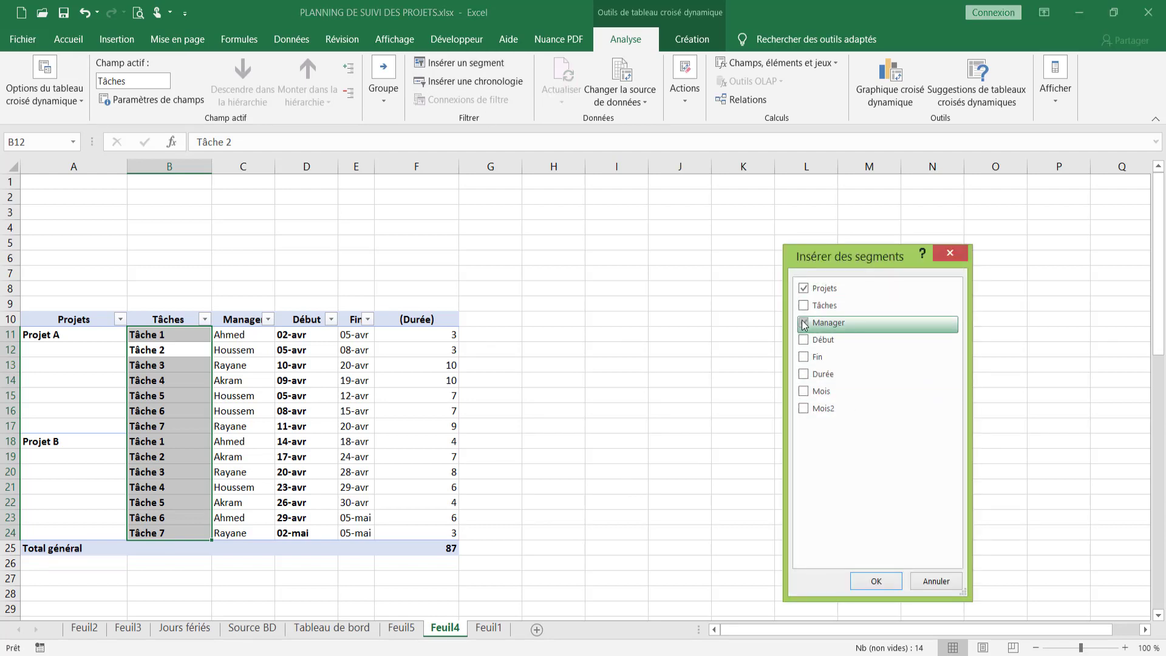
pyautogui.click(875, 580)
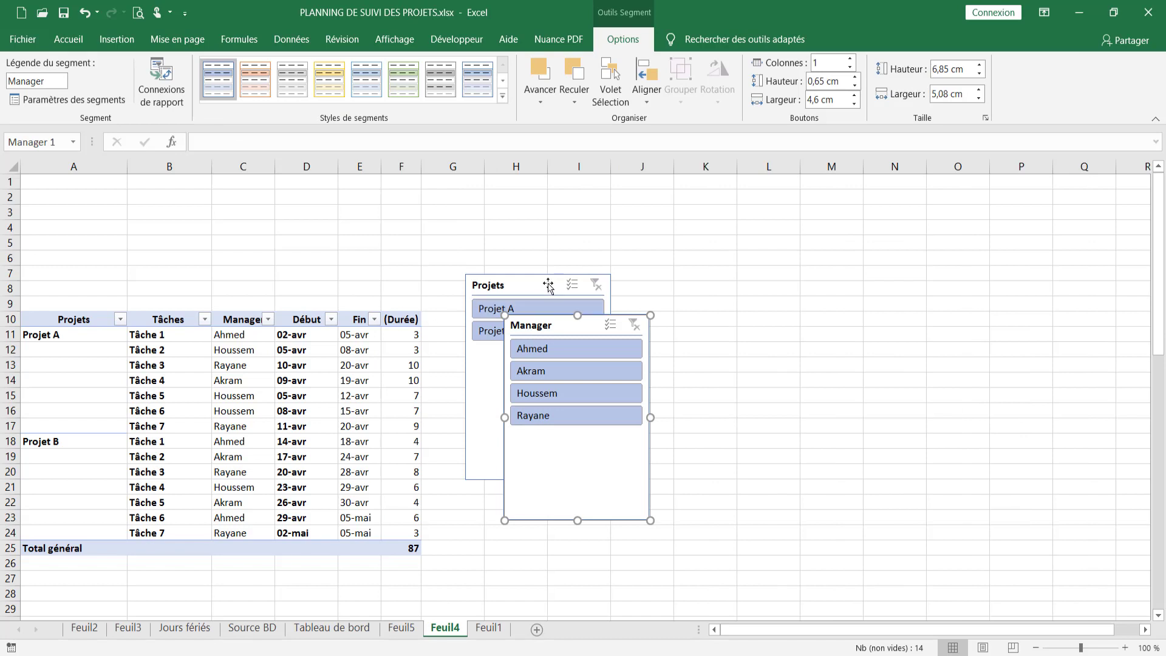
# Place the Projets slicer above the pivot table at cell A1 and reduce its height to about 2.43 cm.
pyautogui.moveTo(549, 284); pyautogui.dragTo(50, 172)
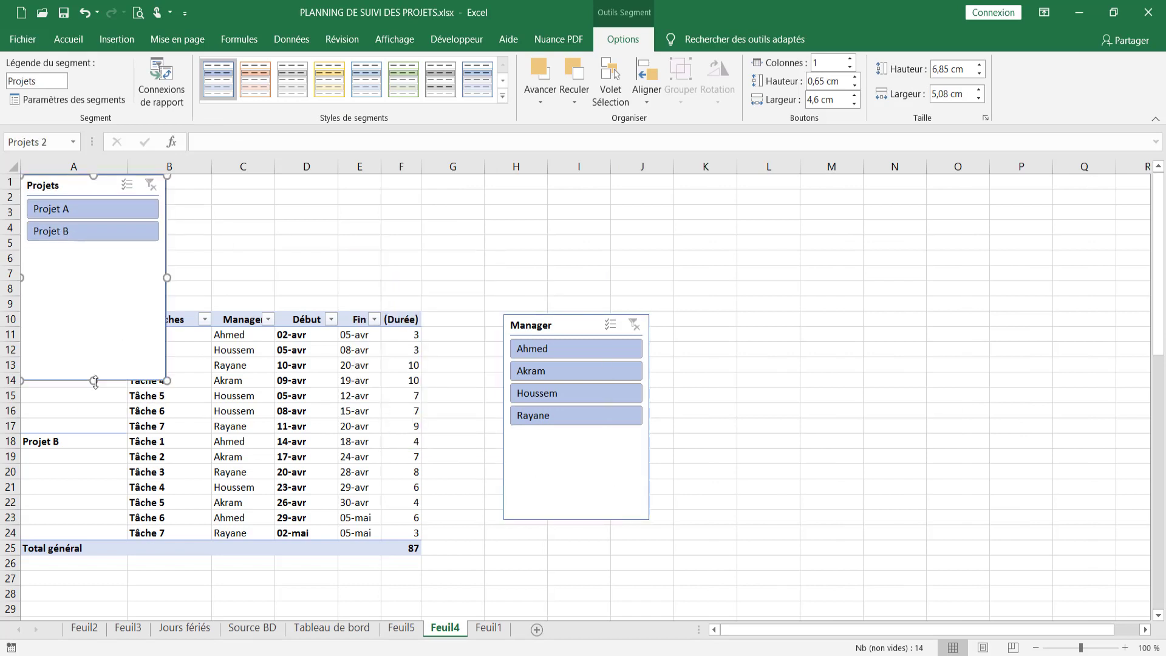
pyautogui.moveTo(93, 389); pyautogui.dragTo(61, 247)
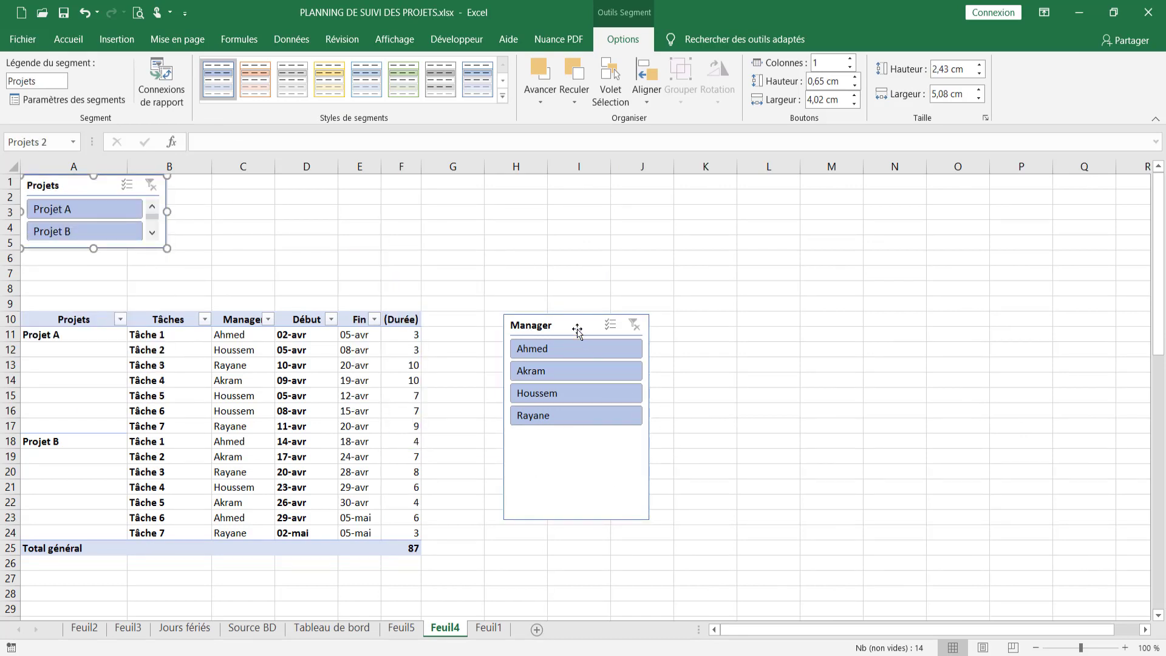
# Place the Manager slicer beside the Projets slicer, with two button columns and a height of about 2.37 cm.
pyautogui.click(594, 507)
pyautogui.moveTo(578, 520); pyautogui.dragTo(577, 430)
pyautogui.moveTo(590, 316); pyautogui.dragTo(258, 176)
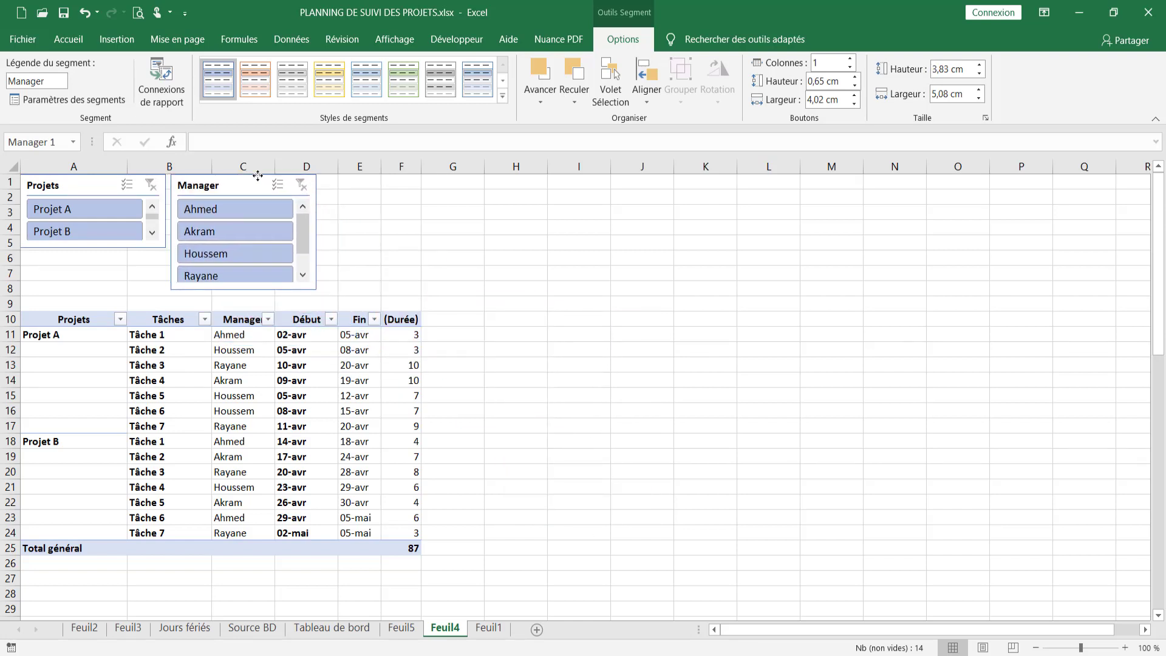
pyautogui.click(851, 60)
pyautogui.moveTo(245, 286); pyautogui.dragTo(241, 246)
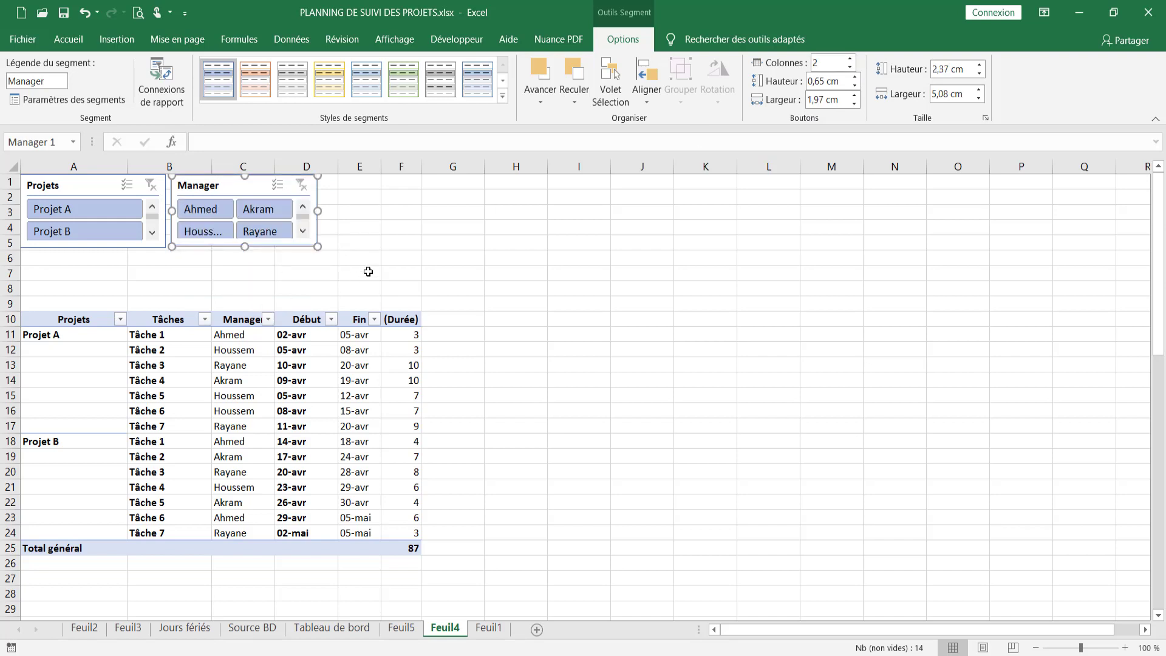
pyautogui.click(365, 270)
# Test the slicers by filtering the pivot table on Projet A, Projet B and individual managers, and clear both filters.
pyautogui.click(92, 209)
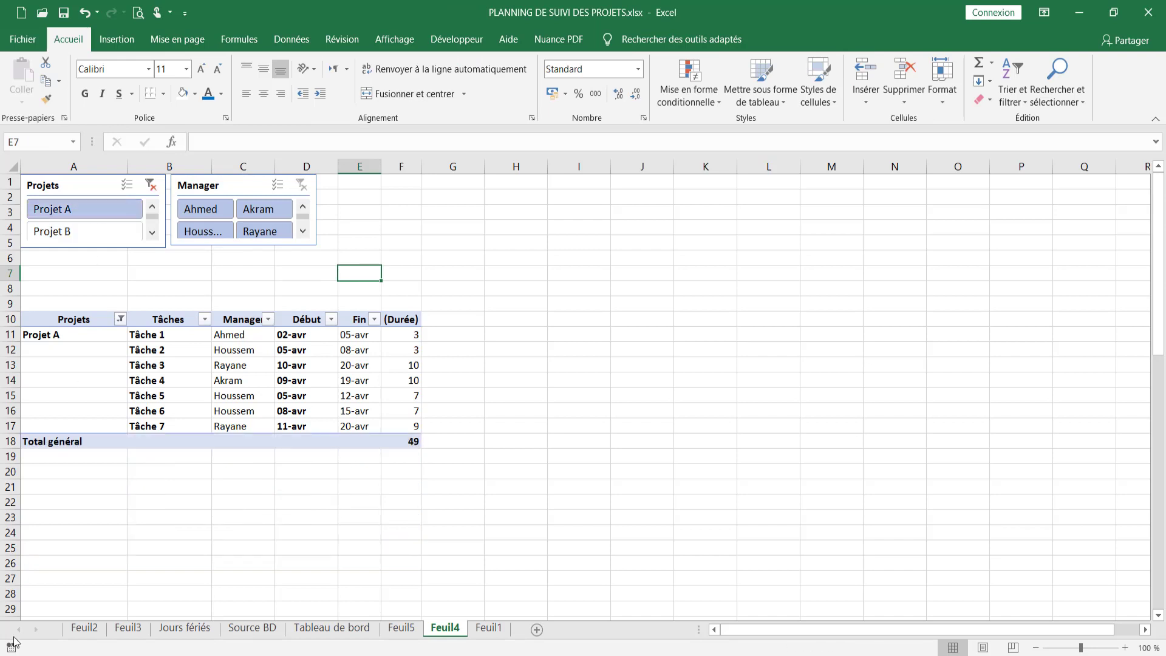
pyautogui.click(88, 238)
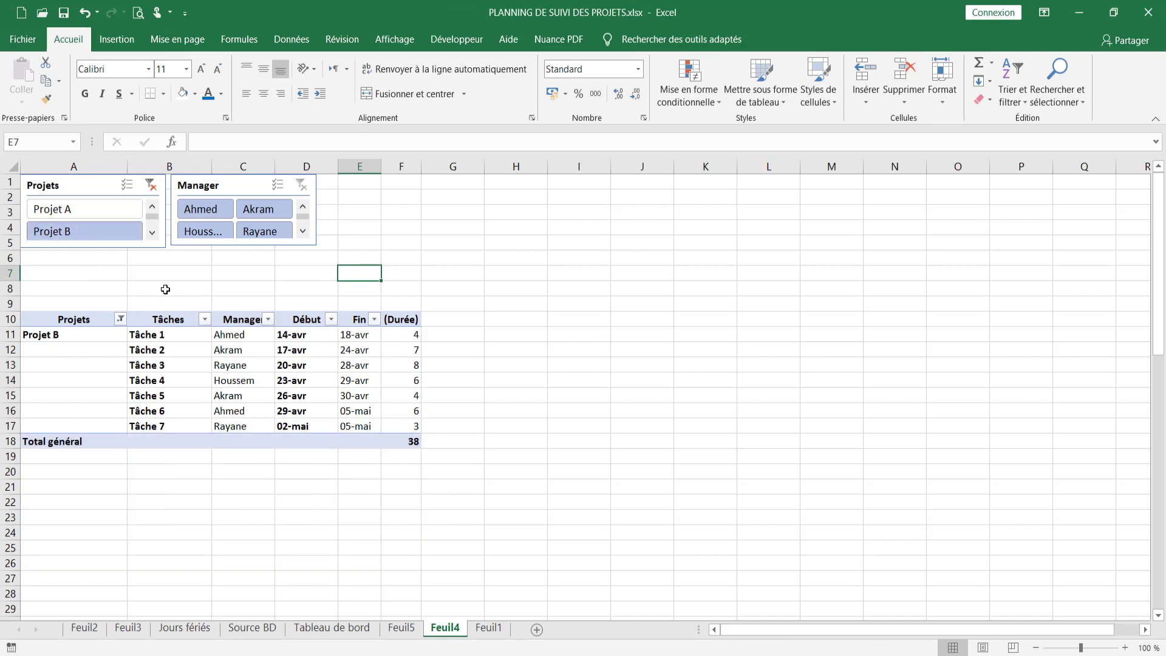
pyautogui.click(202, 210)
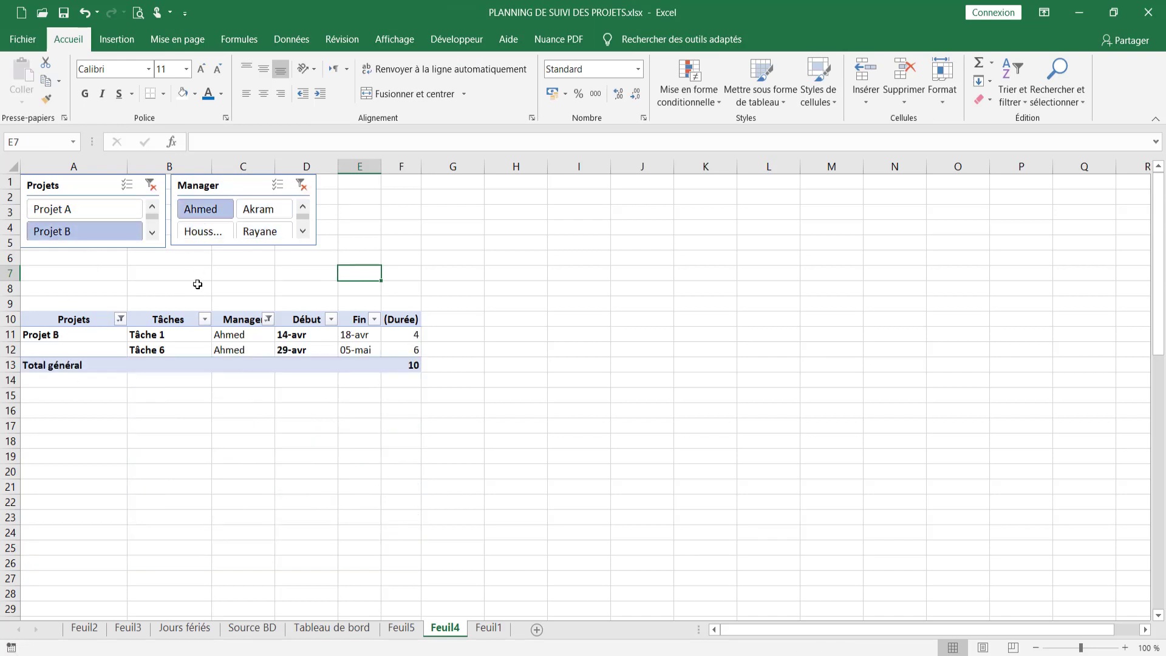
pyautogui.click(205, 234)
pyautogui.click(262, 210)
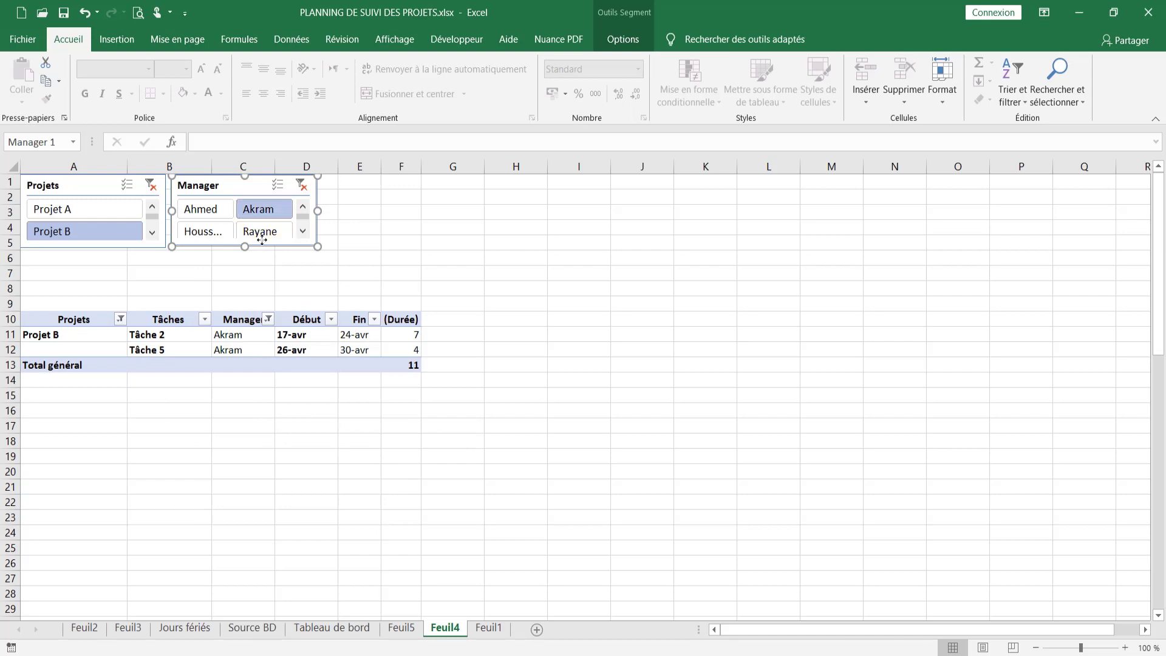
pyautogui.click(261, 233)
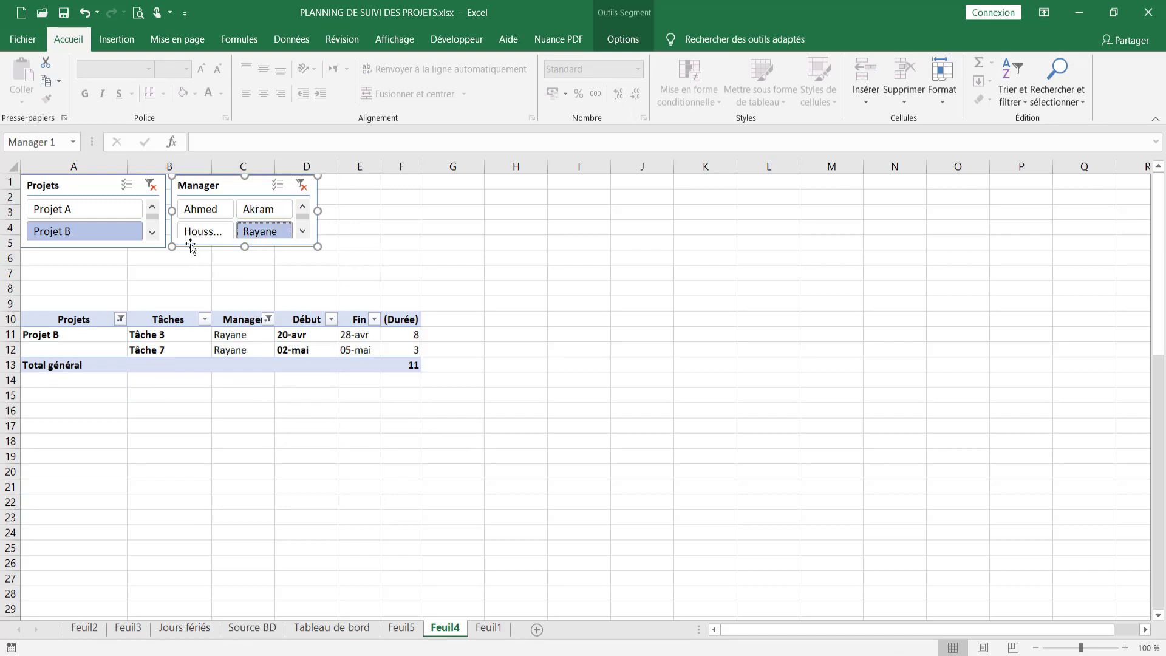
pyautogui.click(149, 185)
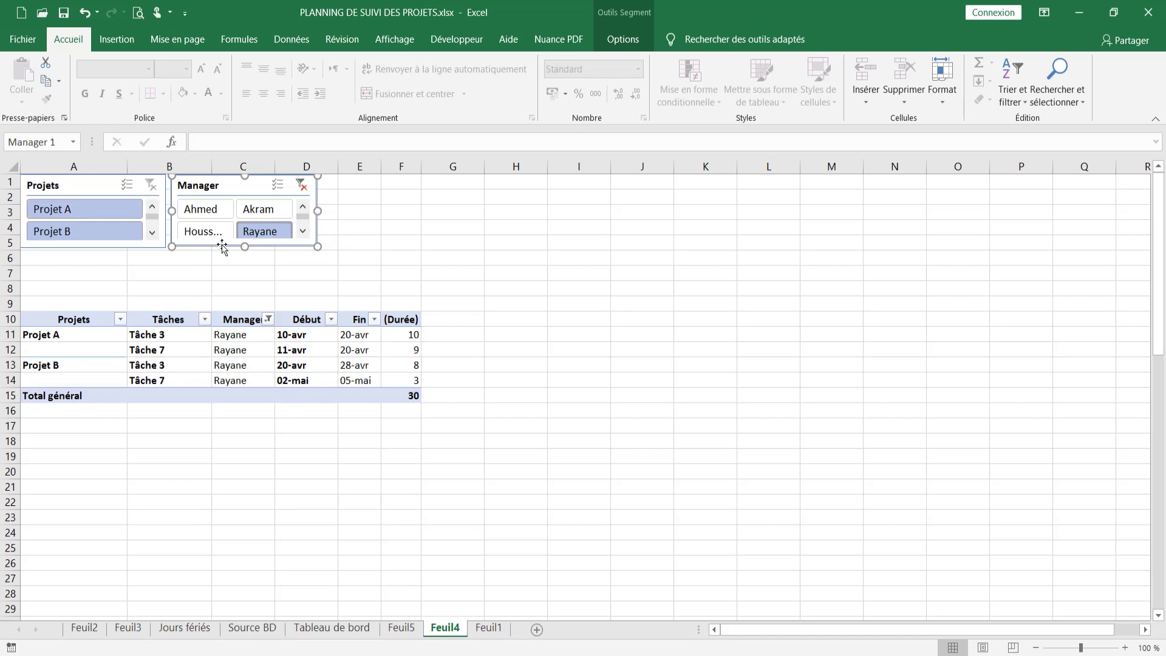
pyautogui.click(300, 185)
pyautogui.click(373, 271)
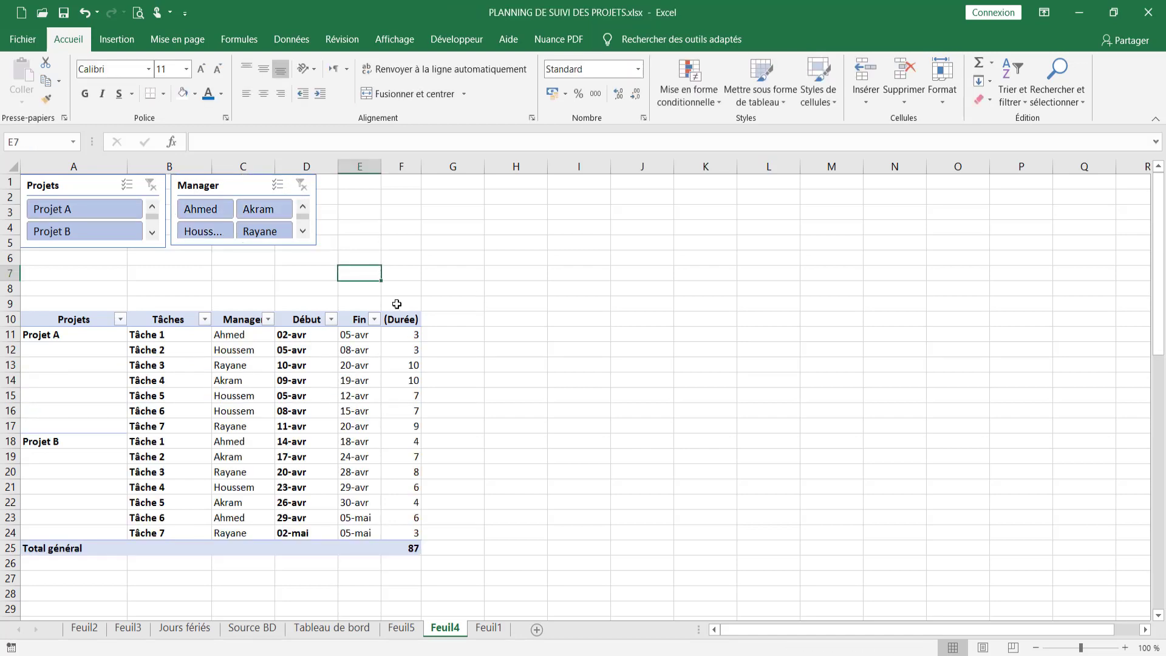
# Ungroup the dates of the Début and Fin fields in the pivot table.
pyautogui.click(440, 319)
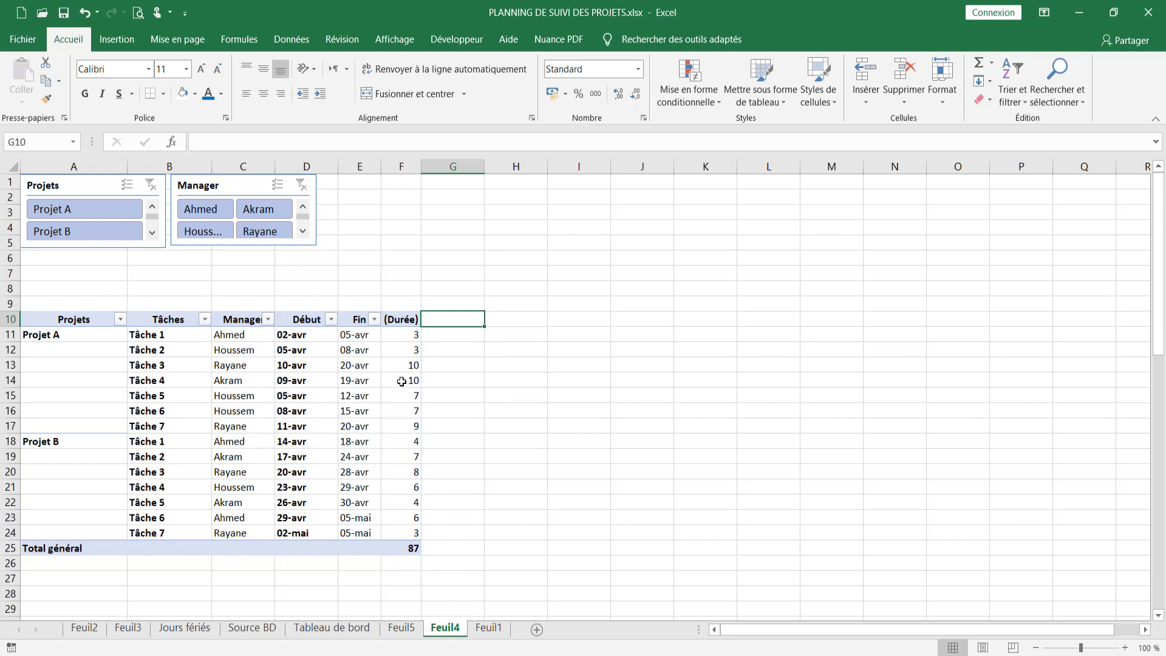
pyautogui.rightClick(311, 339)
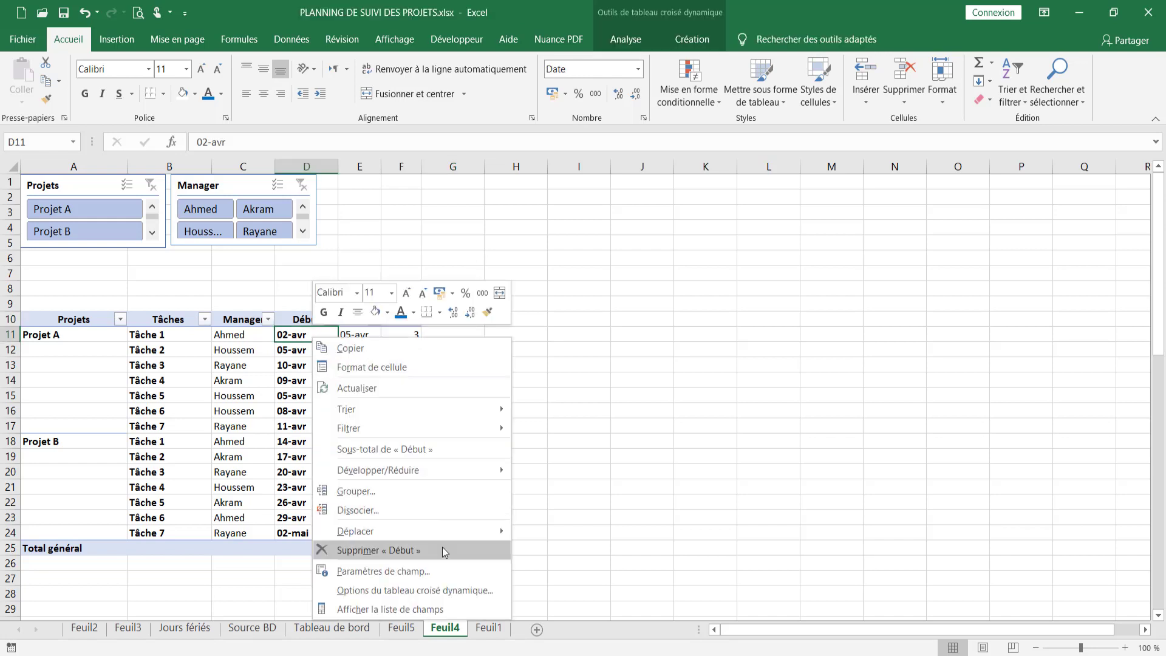
pyautogui.click(399, 505)
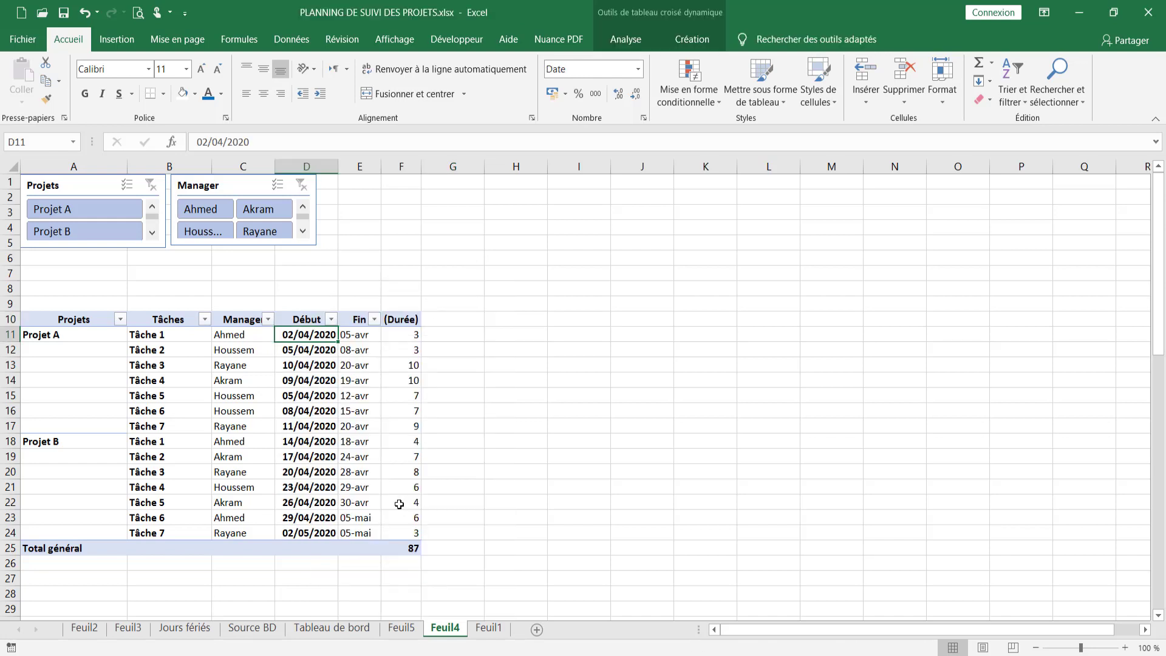
pyautogui.rightClick(353, 335)
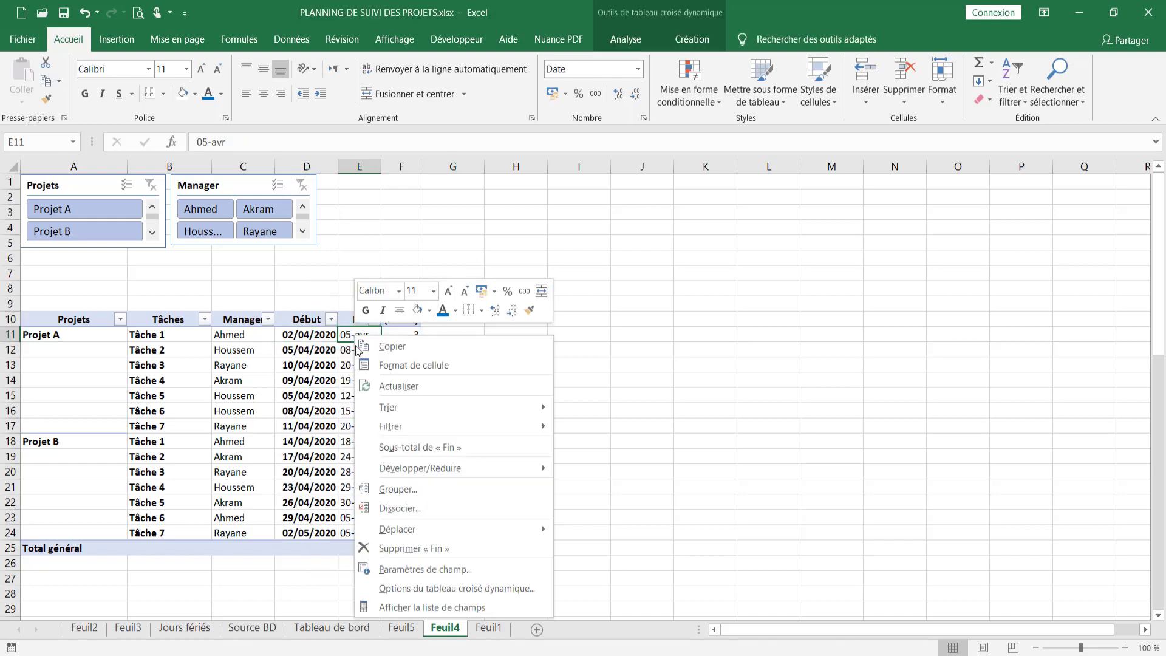
pyautogui.click(417, 510)
pyautogui.click(628, 381)
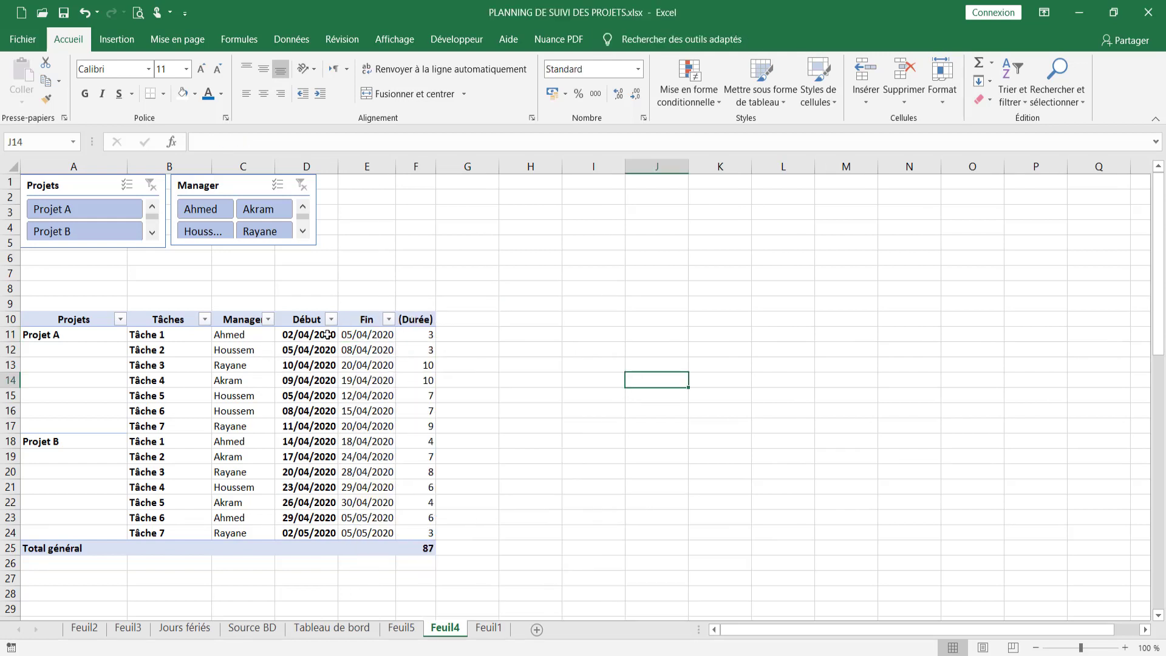
# Centre the start dates, end dates and durations in D11:F24 horizontally.
pyautogui.moveTo(328, 334); pyautogui.dragTo(428, 532)
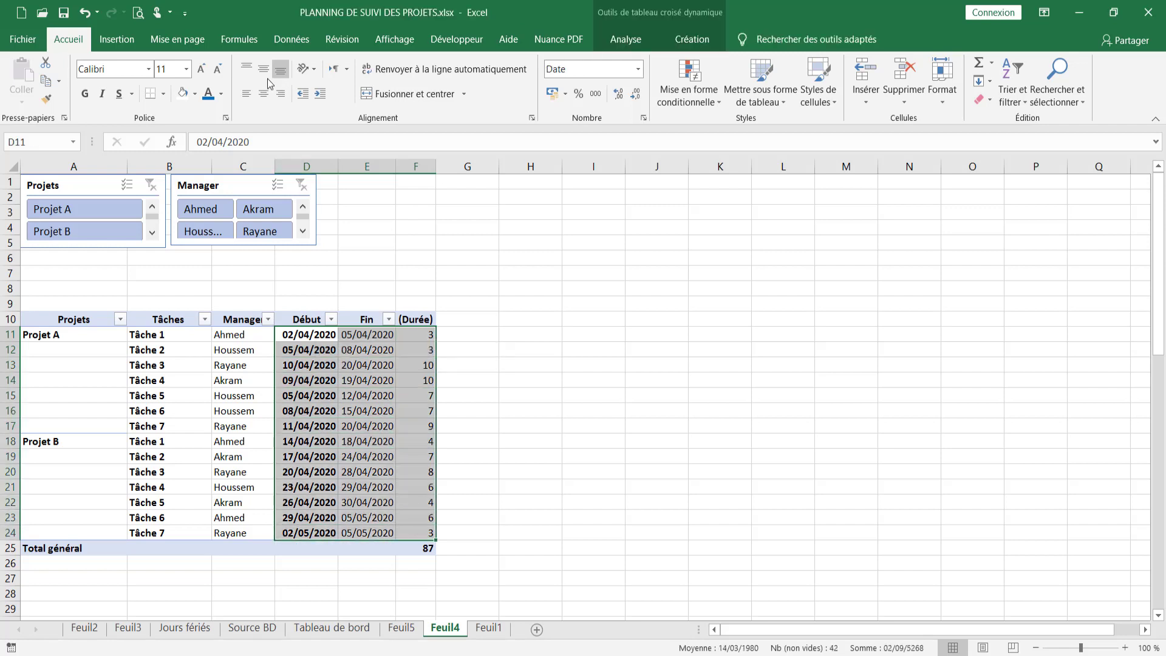
pyautogui.click(263, 93)
pyautogui.click(588, 255)
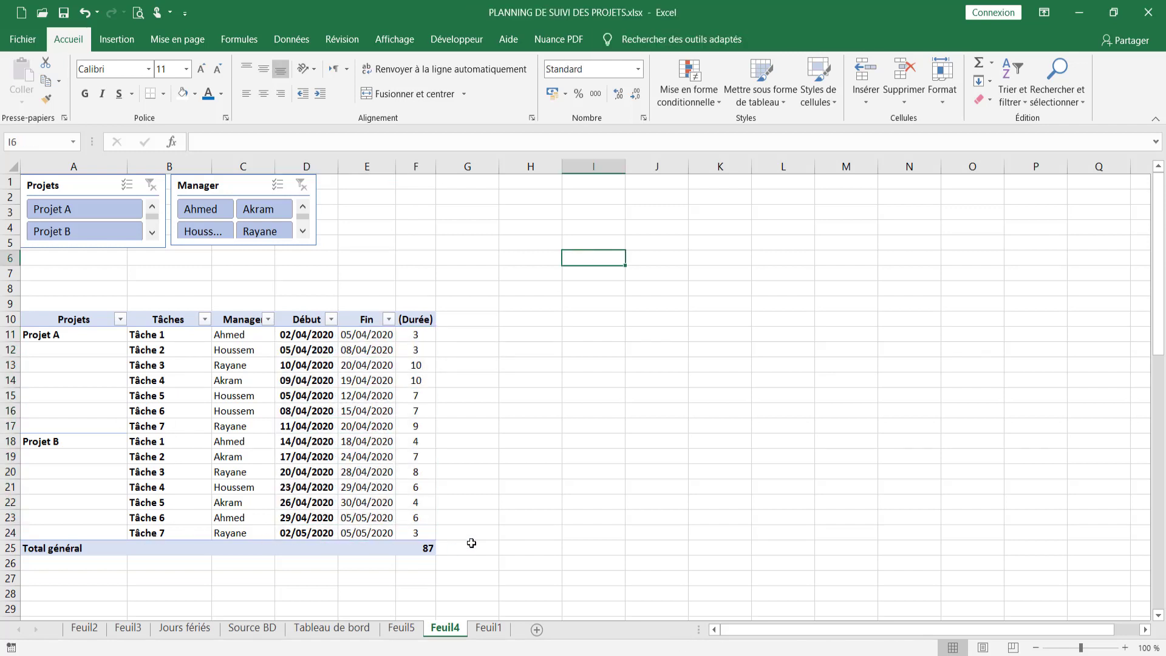
# Enter the timeline's first date, 1/04/2020, in cell G7.
pyautogui.click(483, 305)
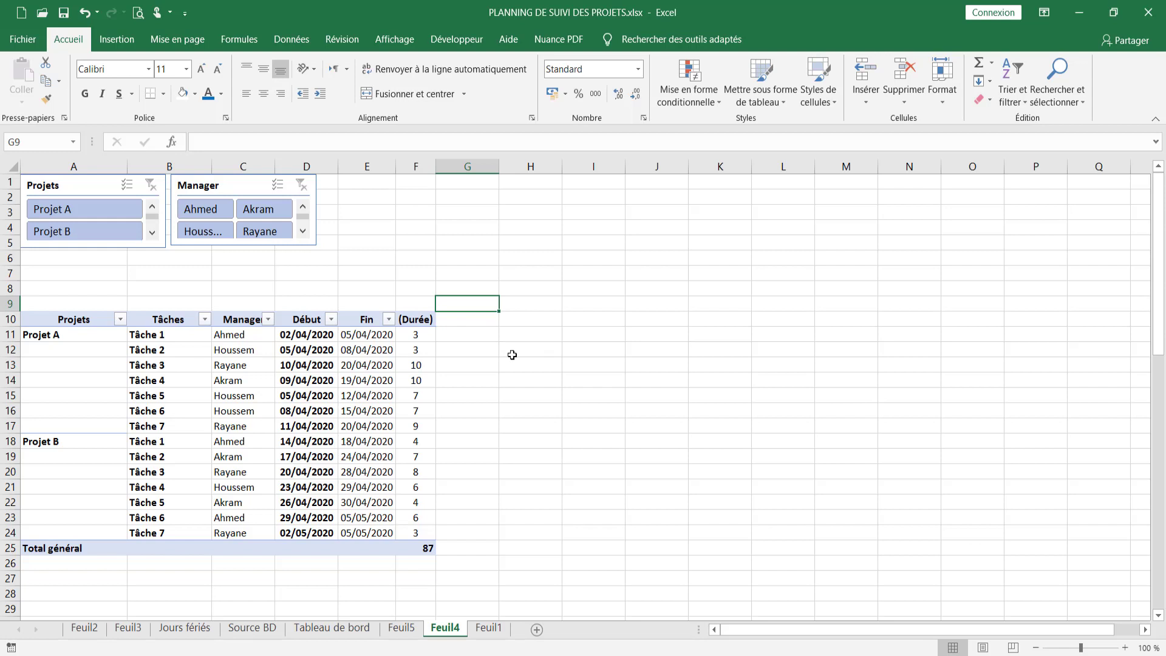
pyautogui.click(471, 276)
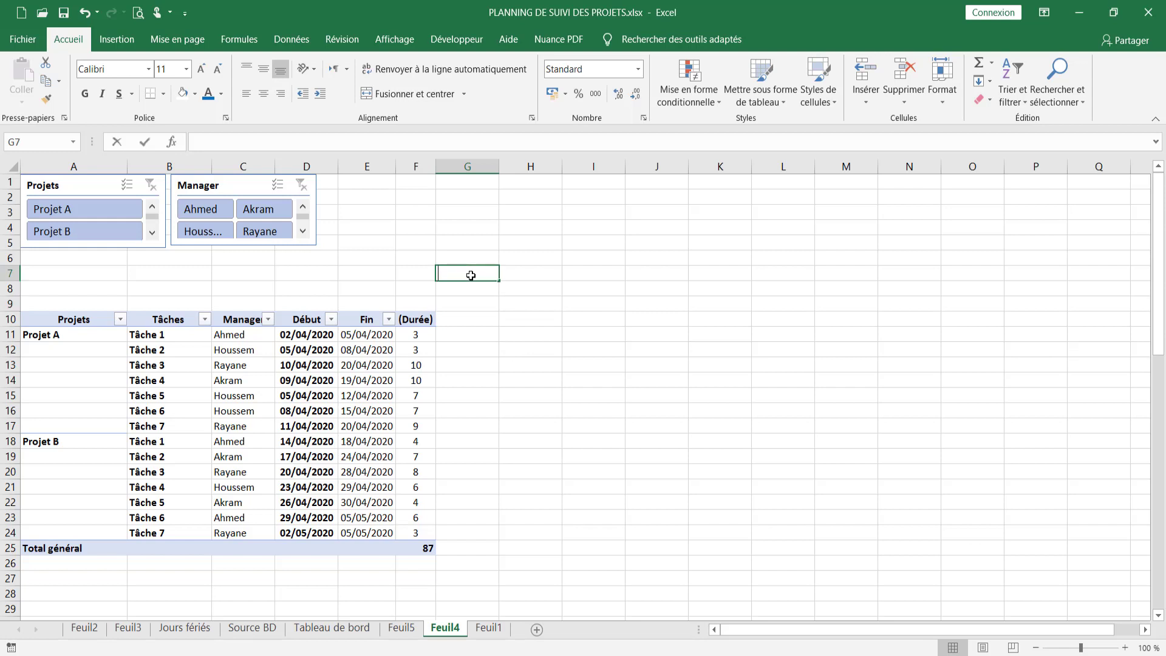
pyautogui.write('1/04/20')
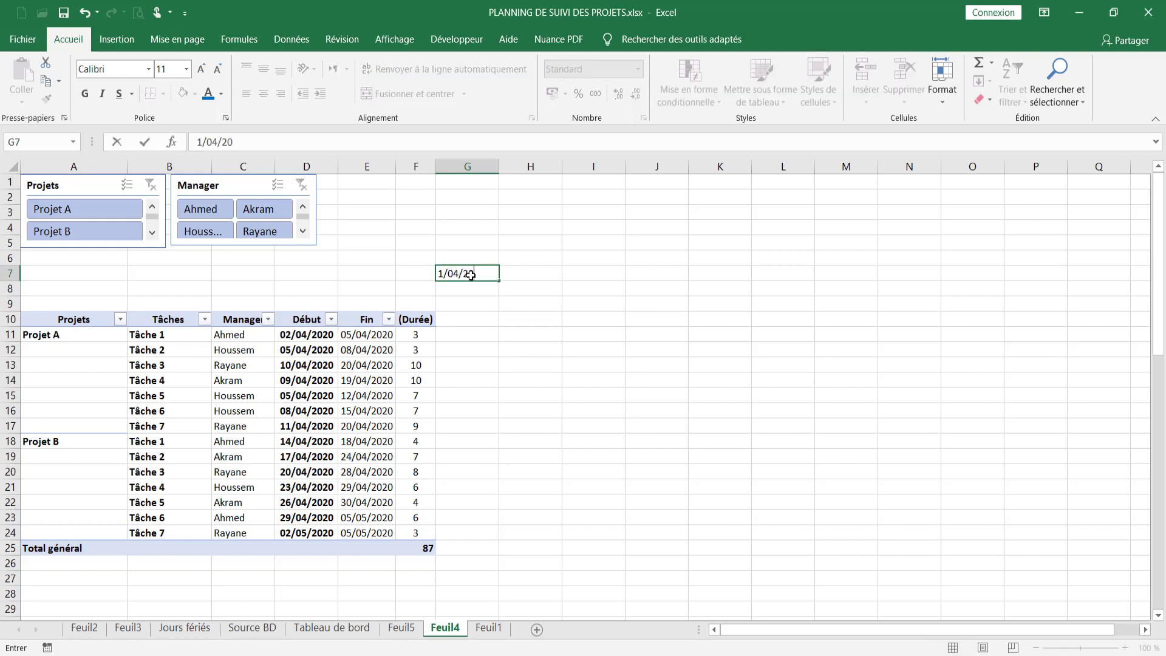
pyautogui.write('20')
pyautogui.press('Return')
# Rotate the date in G7 so it reads vertically upwards, and narrow column G to fit it.
pyautogui.click(473, 275)
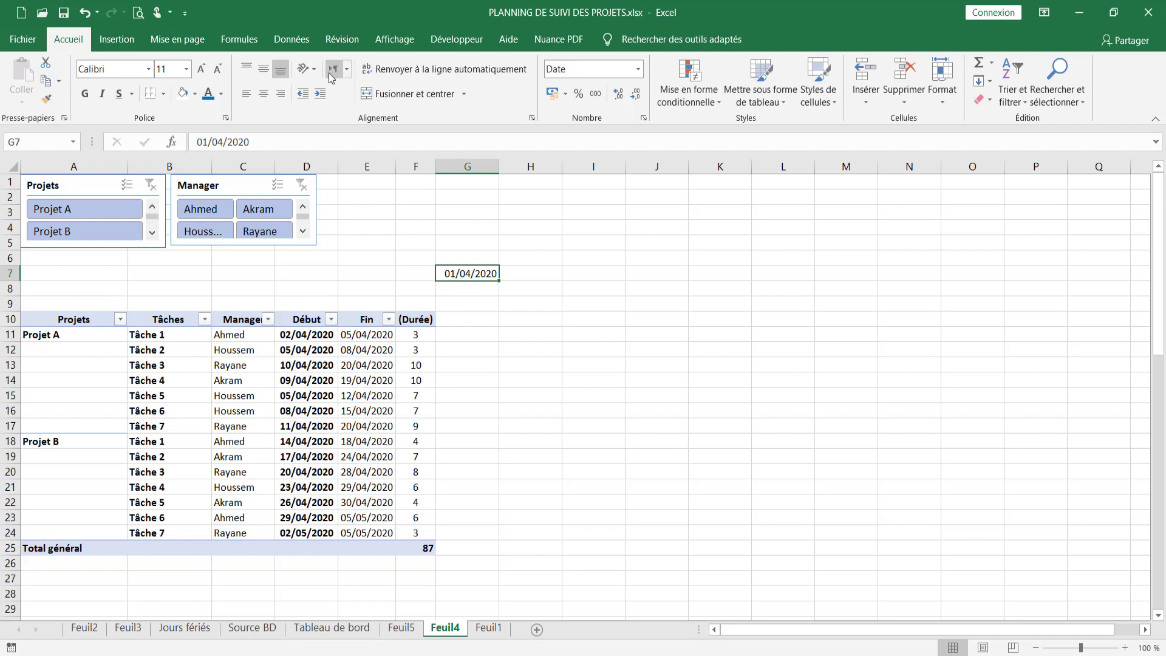
pyautogui.click(308, 69)
pyautogui.click(318, 153)
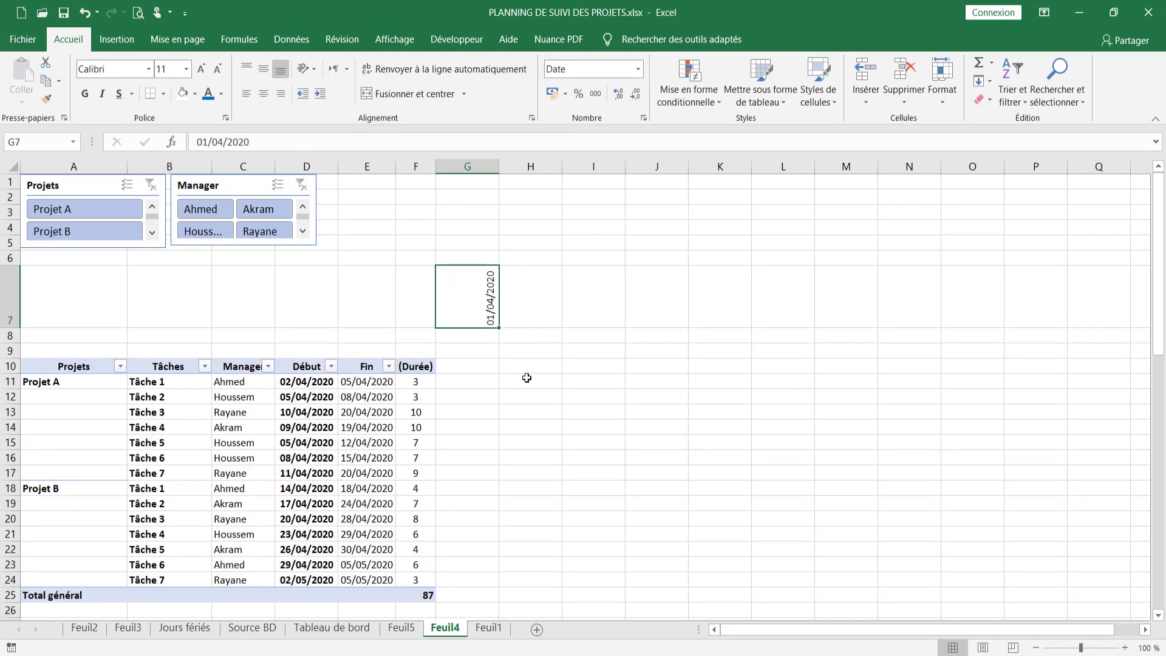
pyautogui.moveTo(498, 166); pyautogui.dragTo(455, 165)
# Fill the daily dates from G7 across to 11/04/2020 in Q7, and set the width of columns G:AA to 4.
pyautogui.moveTo(458, 329); pyautogui.dragTo(1084, 328)
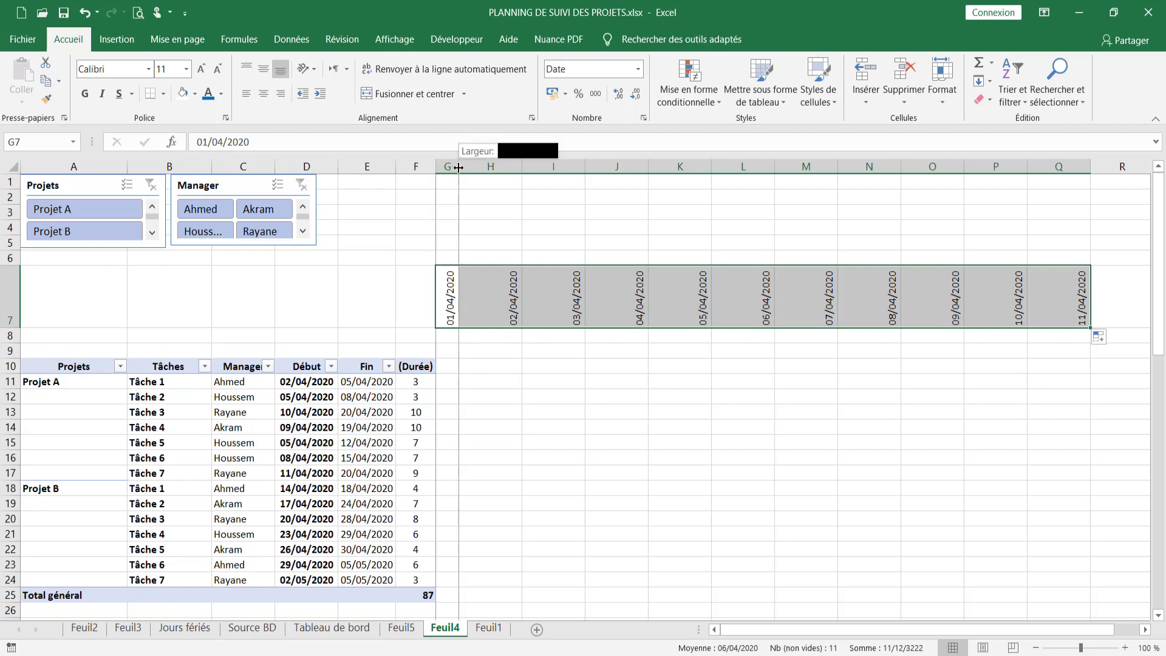
pyautogui.moveTo(451, 164); pyautogui.dragTo(1002, 166)
pyautogui.rightClick(887, 165)
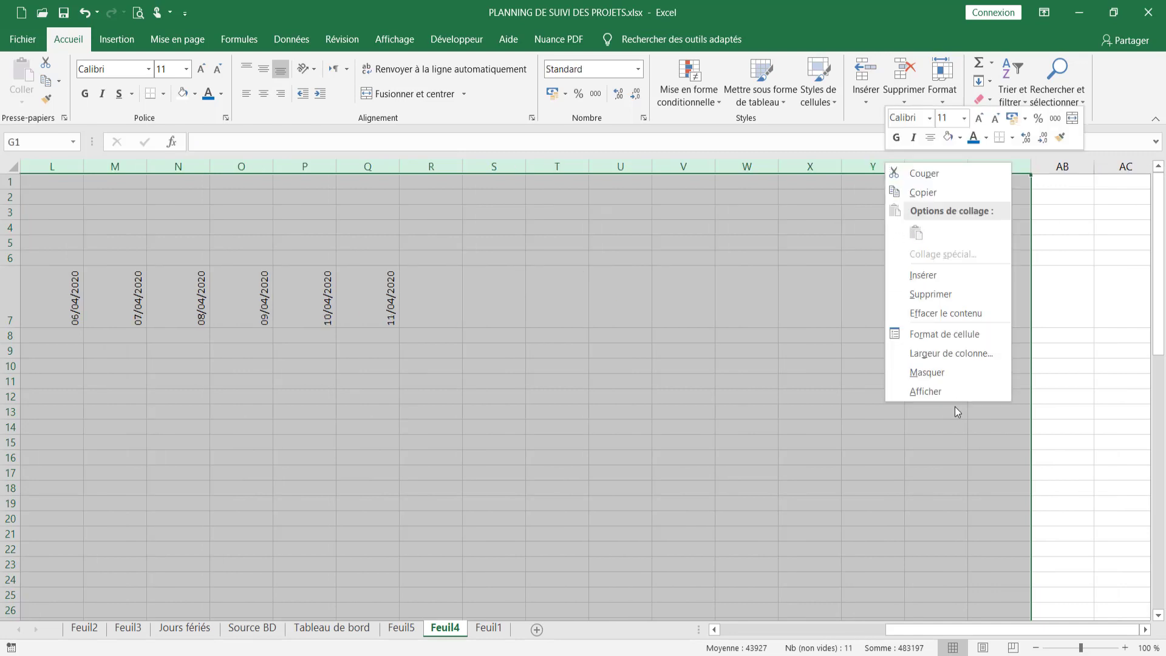
pyautogui.click(948, 354)
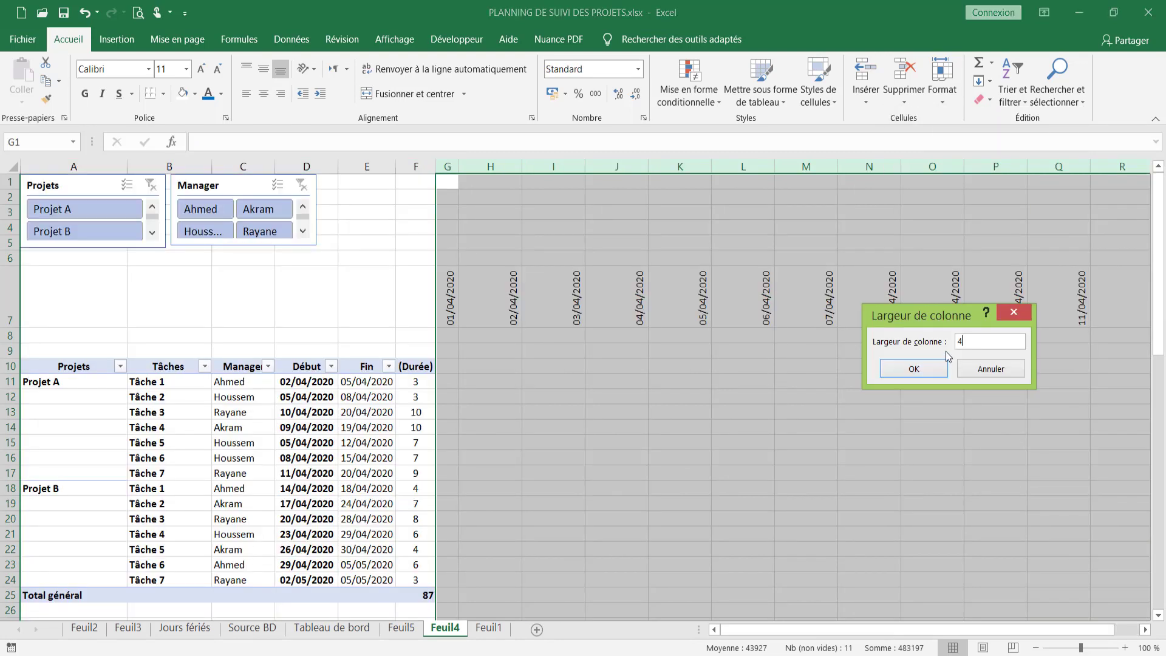
pyautogui.write('4')
pyautogui.click(943, 364)
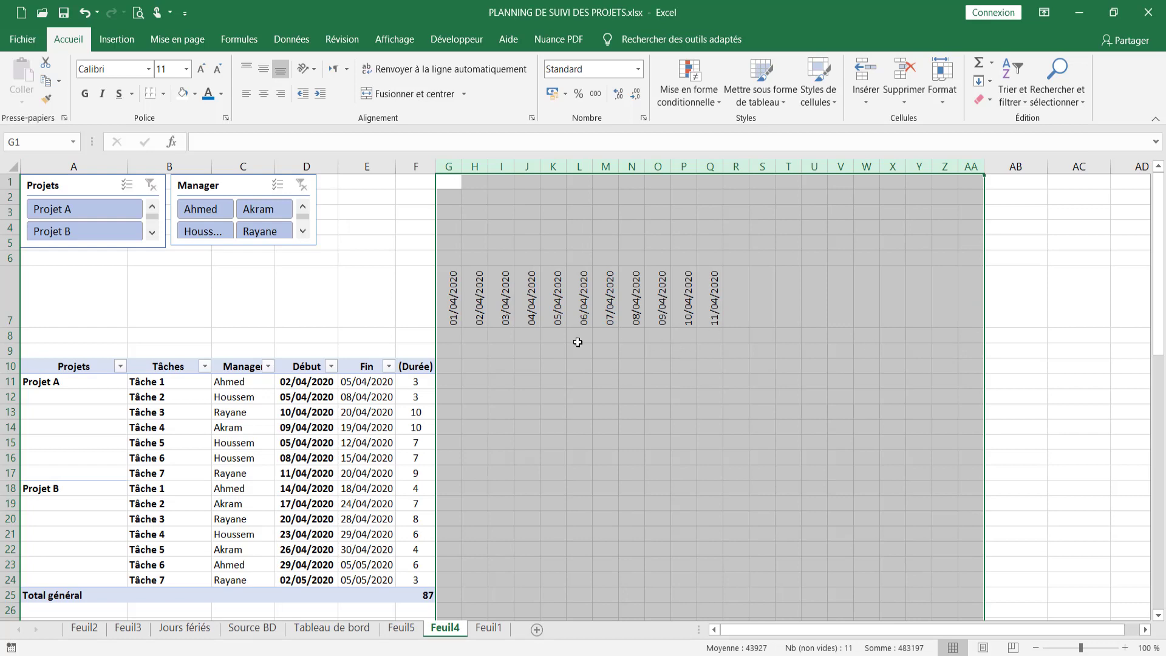
# Extend the daily date series in row 7 from P7:Q7 across to 28/04/2020 in AH7.
pyautogui.moveTo(681, 319); pyautogui.dragTo(720, 332)
pyautogui.scroll(-2, 354, 574)
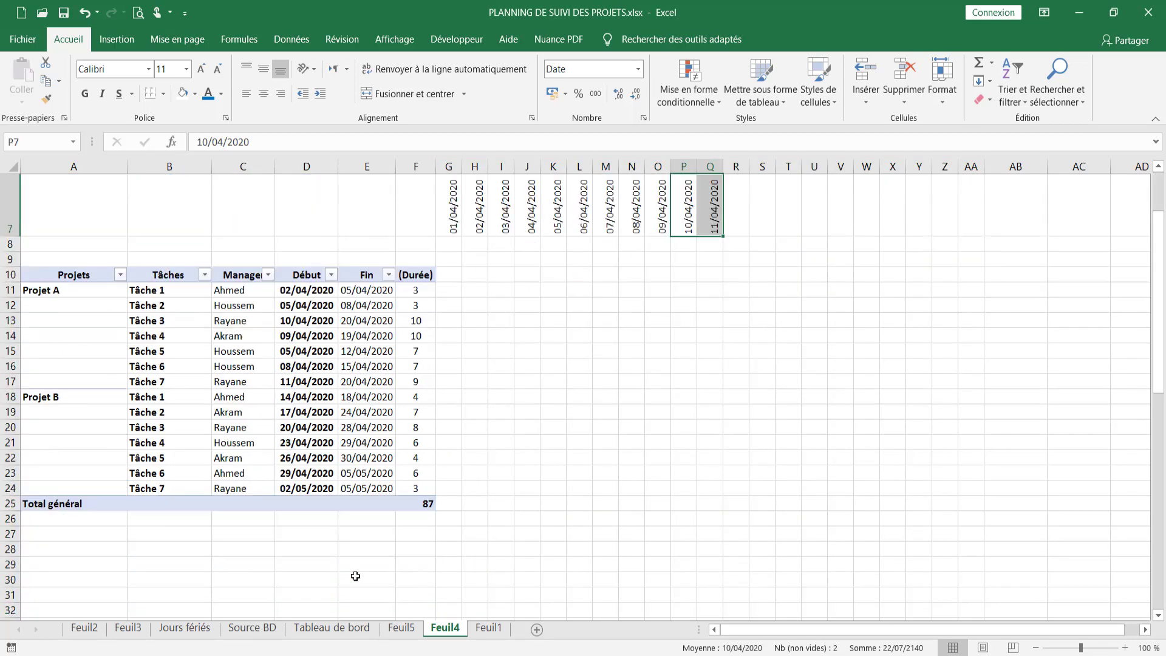
pyautogui.scroll(2, 709, 382)
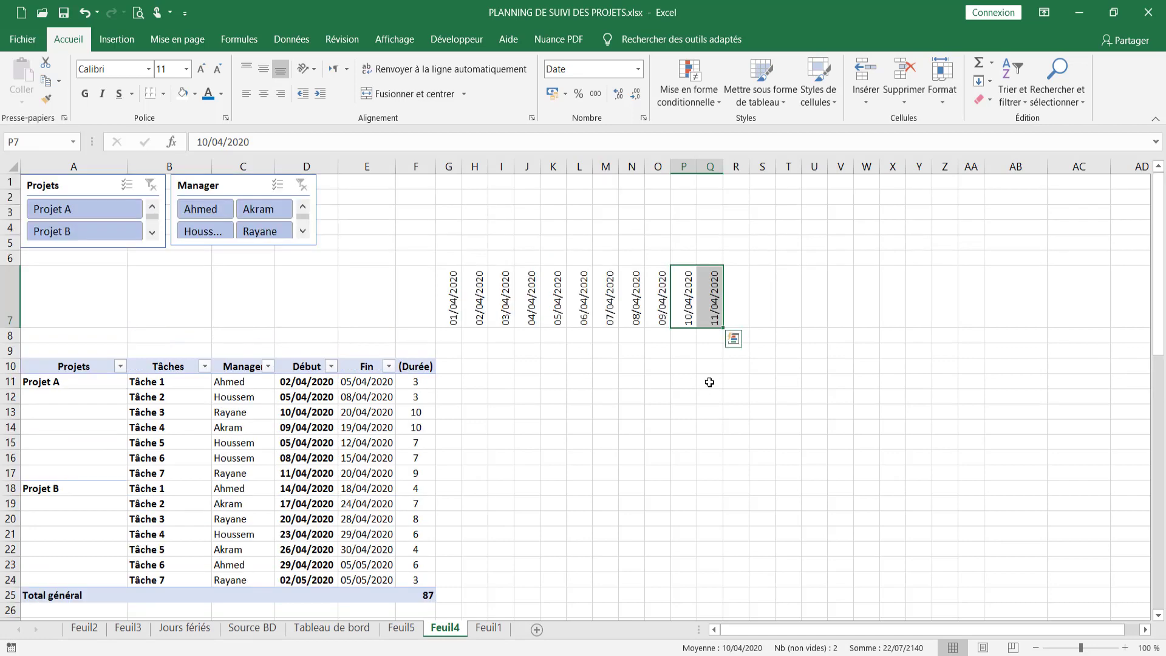
pyautogui.moveTo(724, 328); pyautogui.dragTo(1149, 318)
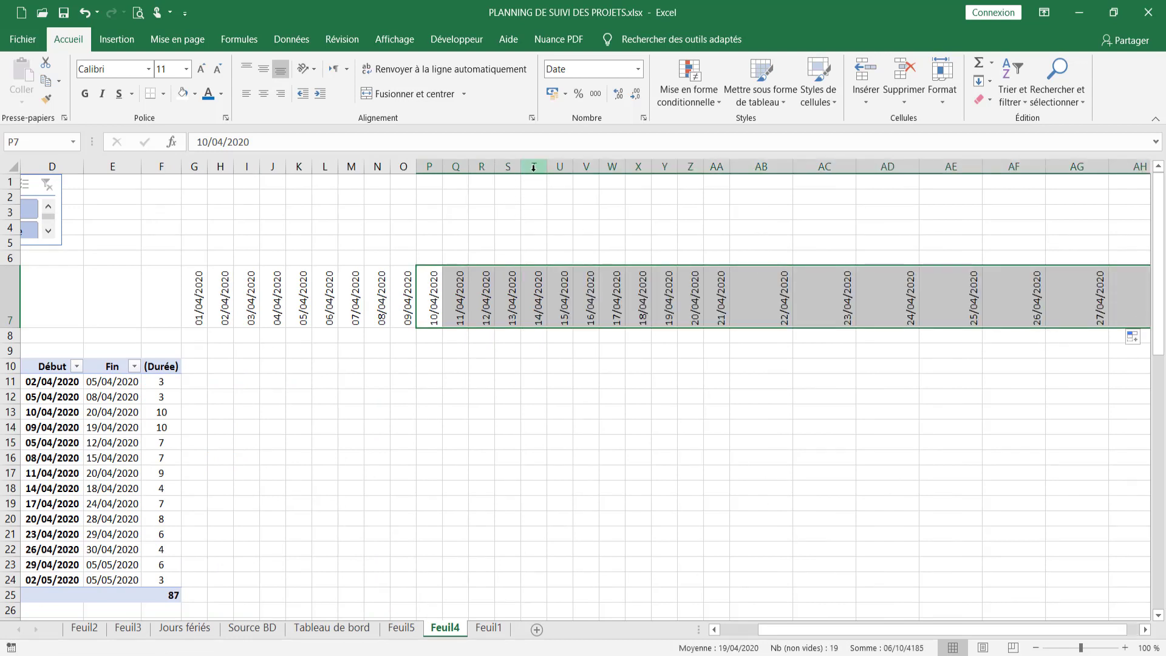
# Set all timeline columns G:AH to the same width of 4.
pyautogui.moveTo(534, 167); pyautogui.dragTo(838, 166)
pyautogui.moveTo(195, 166); pyautogui.dragTo(1121, 203)
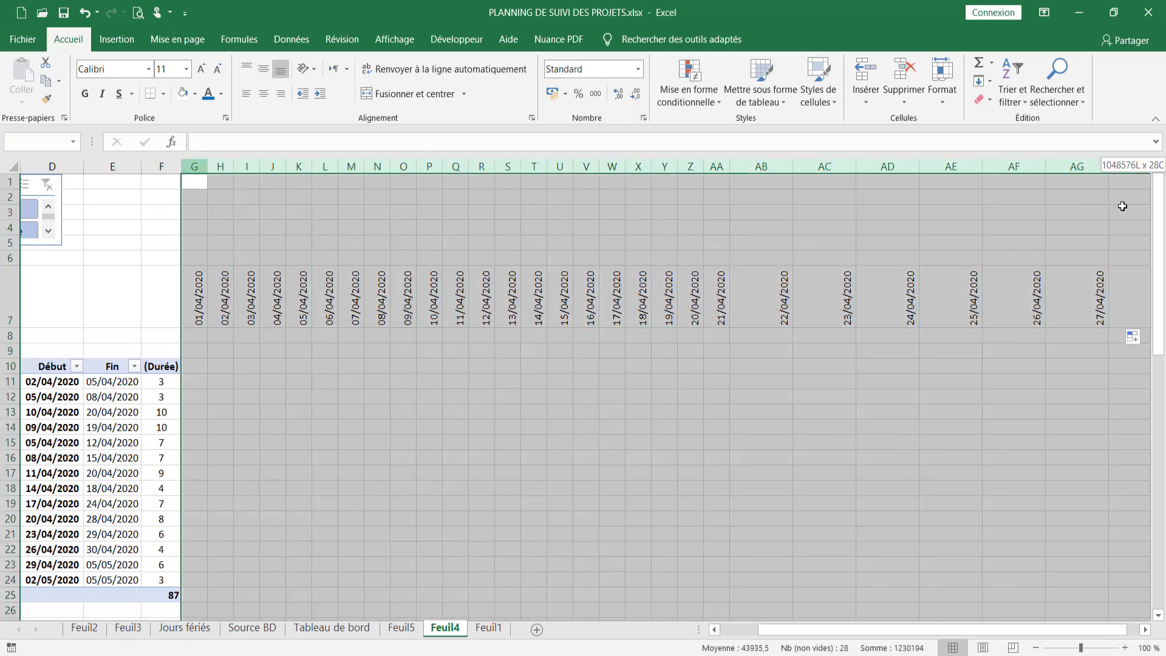
pyautogui.rightClick(554, 168)
pyautogui.click(629, 367)
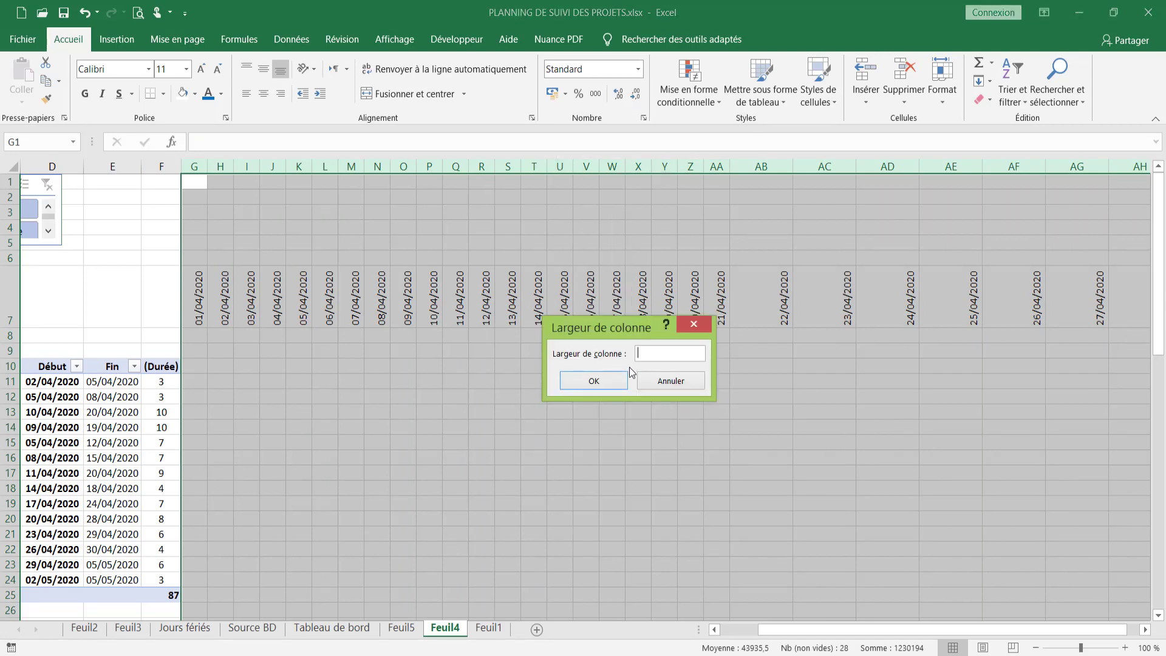
pyautogui.press('Return')
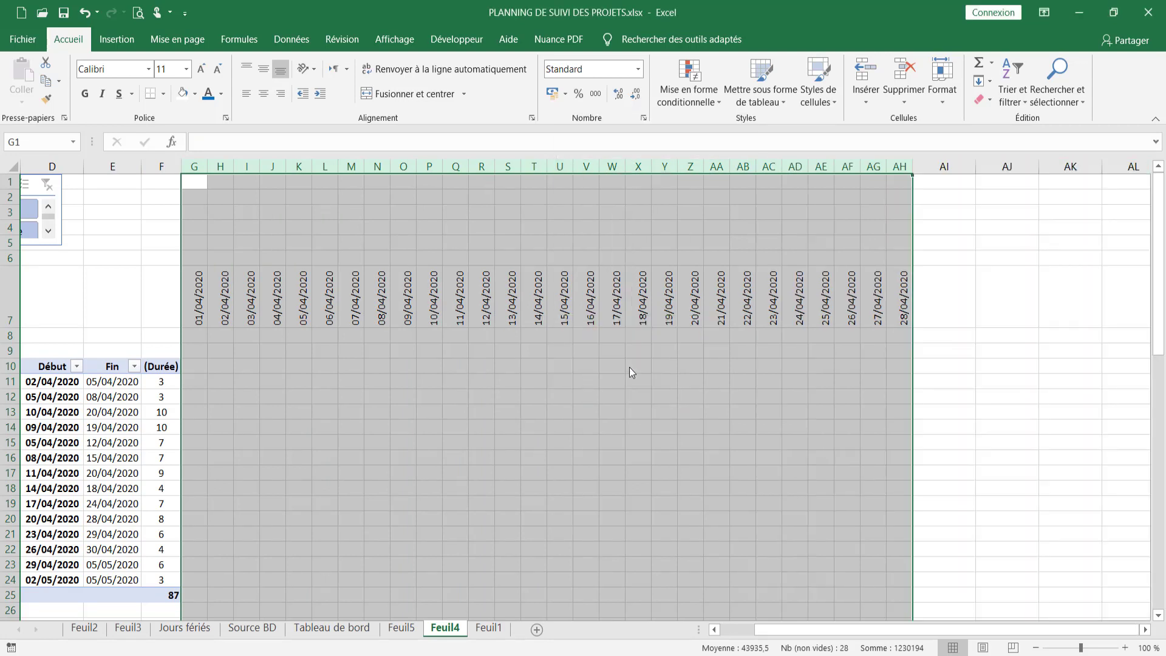
# Repeat the narrow column width on AI:AS, and extend the dates in row 7 to 11/05/2020 in AU7.
pyautogui.click(905, 319)
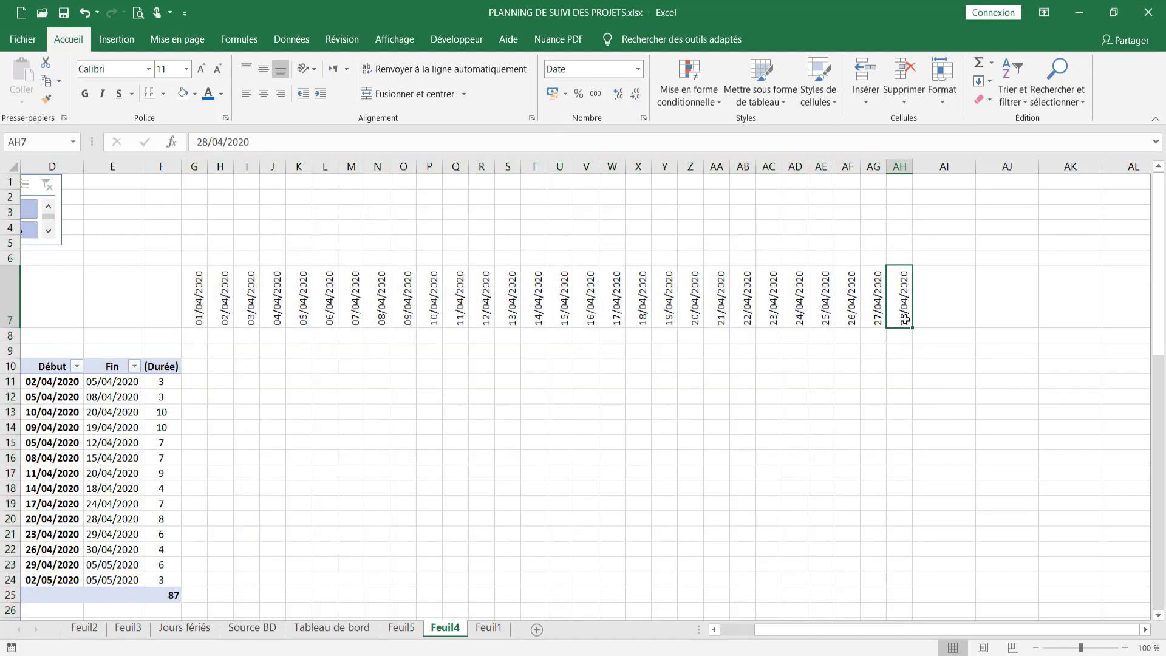
pyautogui.moveTo(945, 166); pyautogui.dragTo(1151, 166)
pyautogui.press('F4')
pyautogui.moveTo(909, 166); pyautogui.dragTo(1132, 176)
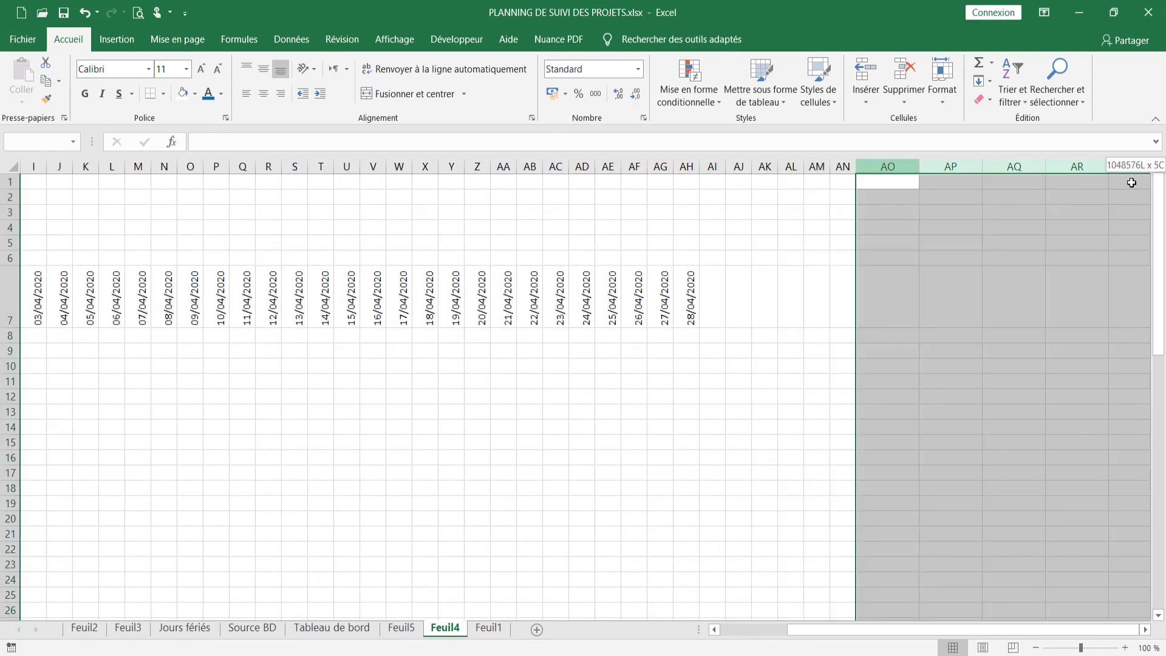
pyautogui.press('F4')
pyautogui.click(688, 323)
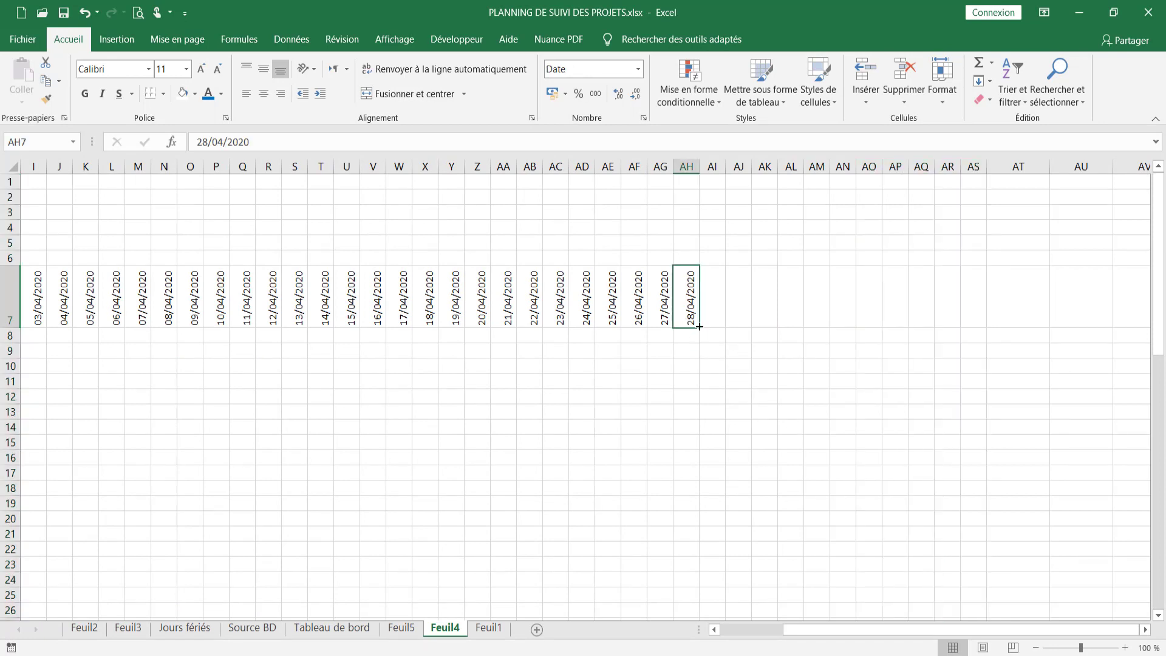
pyautogui.moveTo(698, 327); pyautogui.dragTo(1125, 325)
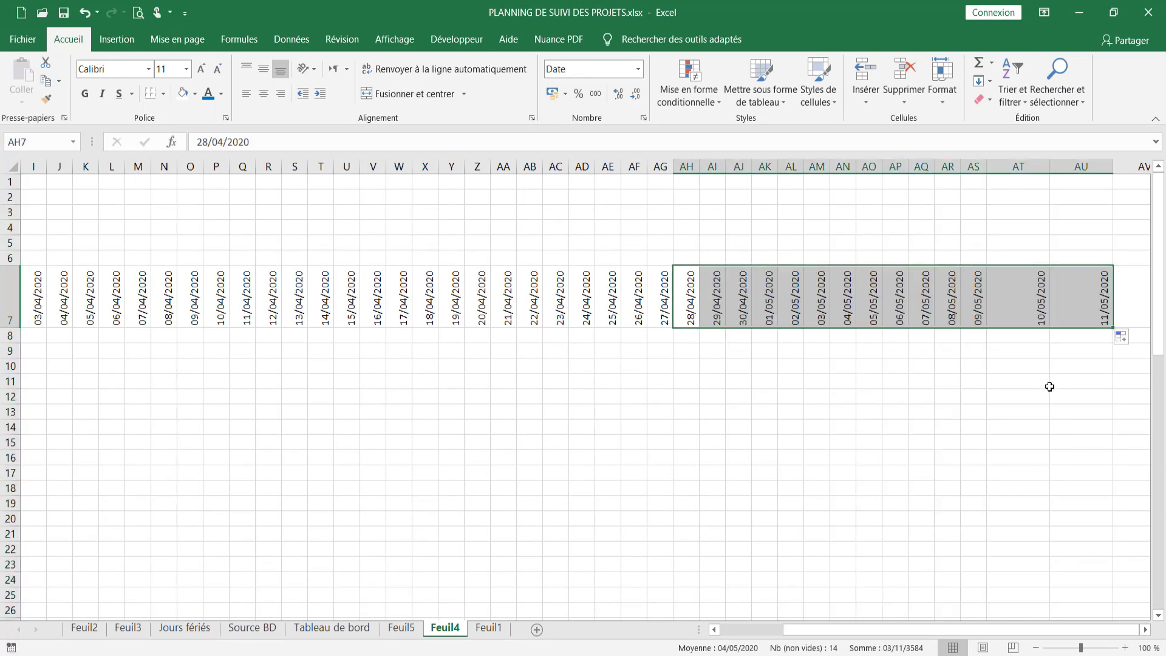
# Set the width of the date columns AS:AU to 4.
pyautogui.click(1080, 166)
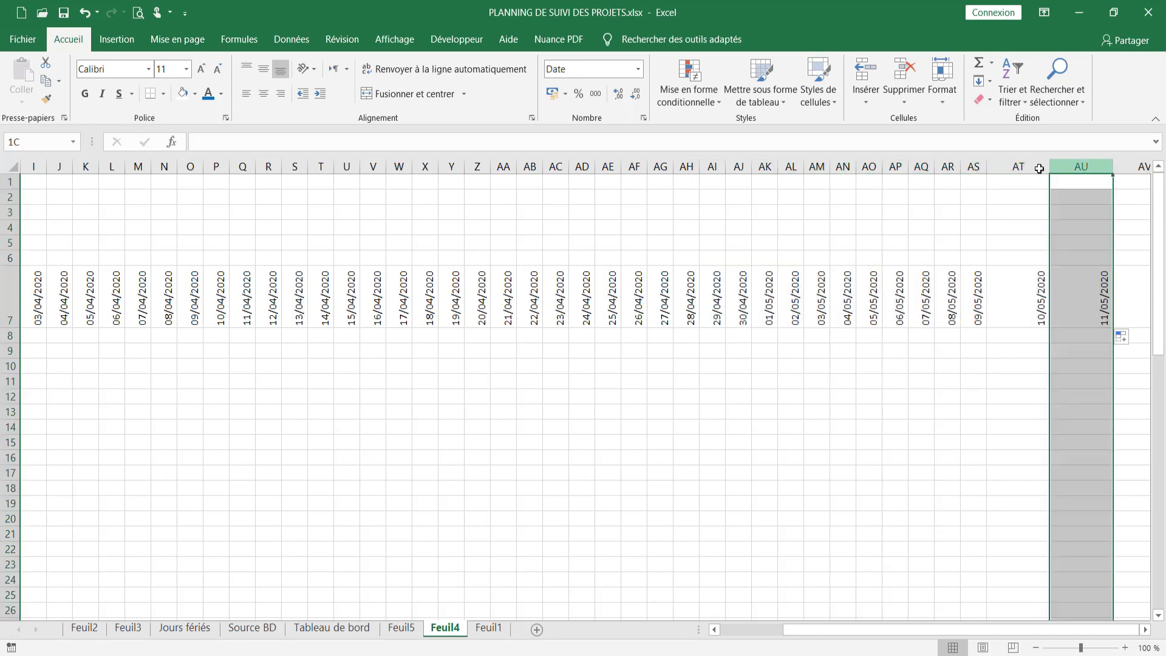
pyautogui.moveTo(1039, 168); pyautogui.dragTo(969, 172)
pyautogui.rightClick(969, 172)
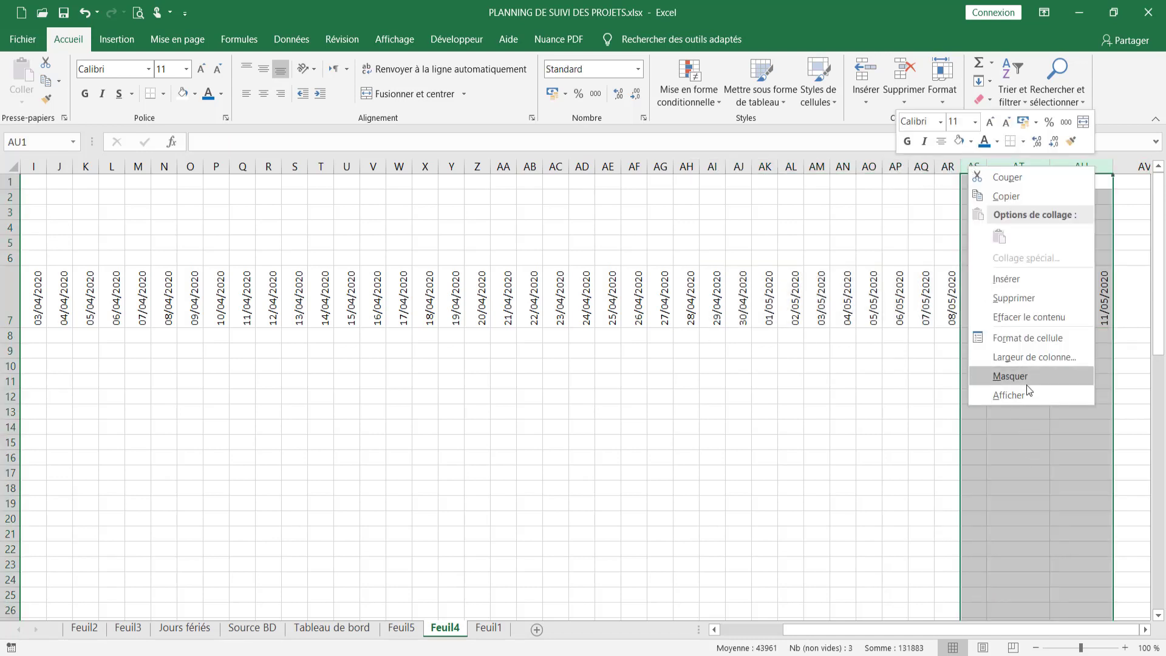
pyautogui.click(1029, 358)
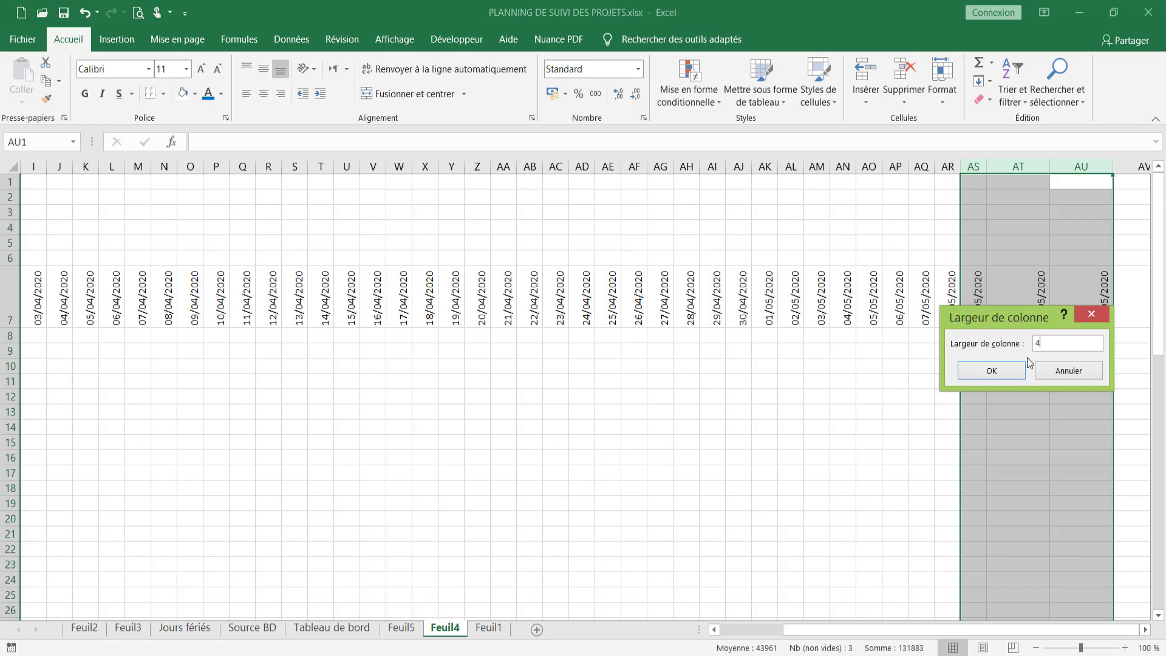
pyautogui.press('Return')
pyautogui.click(817, 487)
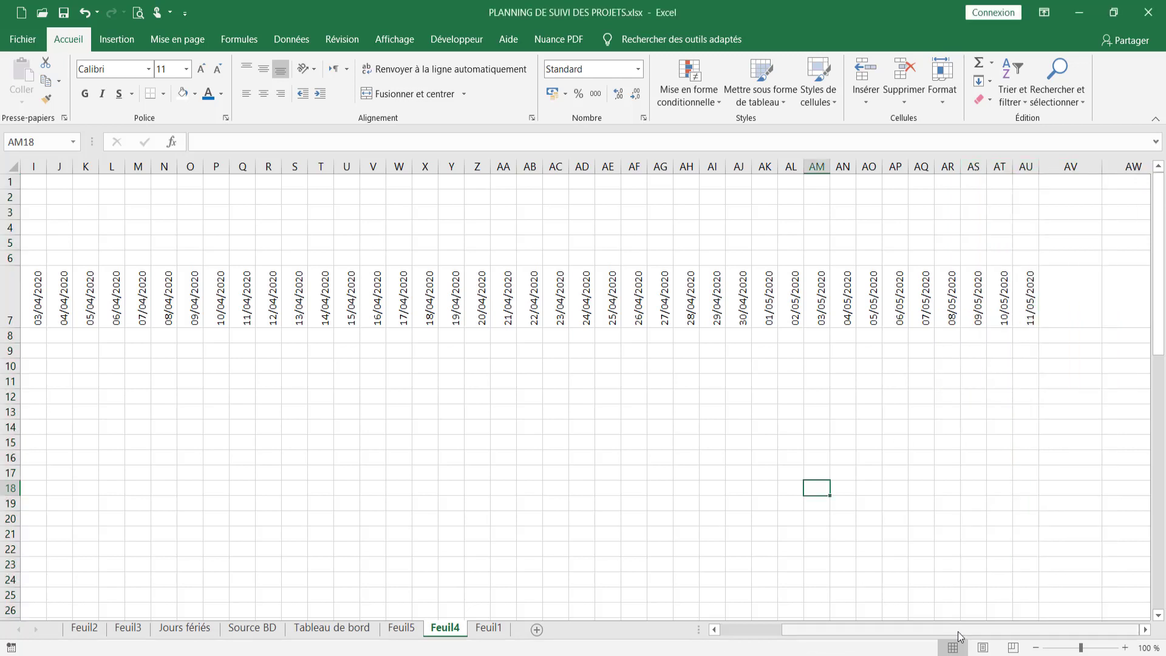
# Hide the gridlines on the Feuil4 sheet.
pyautogui.moveTo(959, 636); pyautogui.dragTo(828, 637)
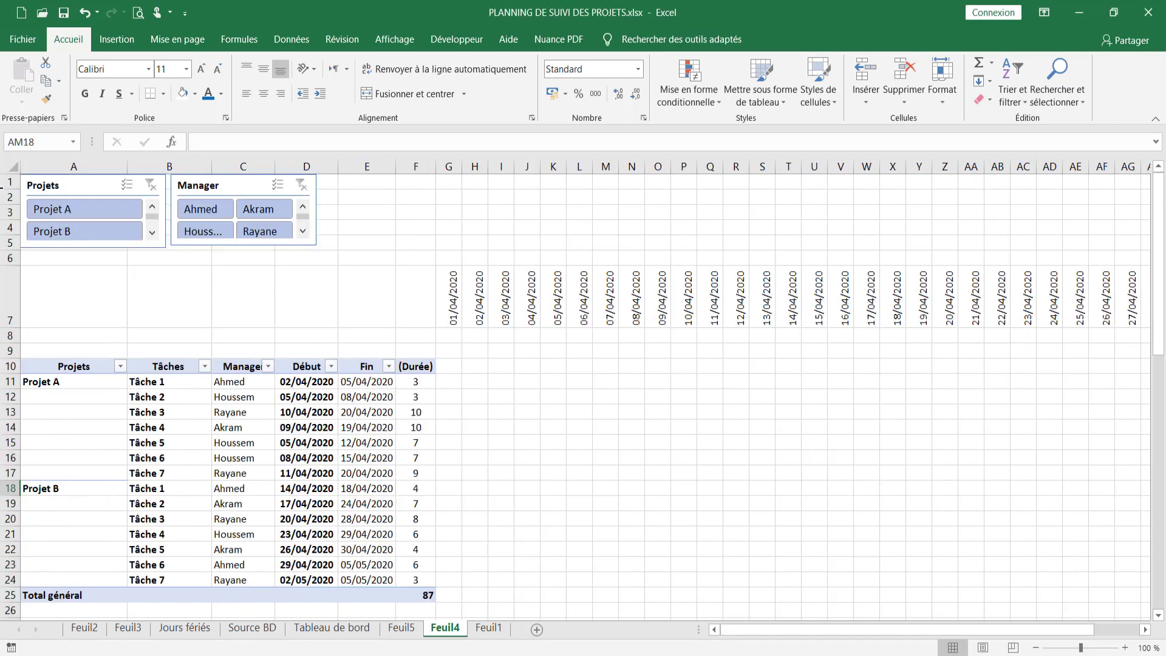
pyautogui.click(242, 49)
pyautogui.click(394, 38)
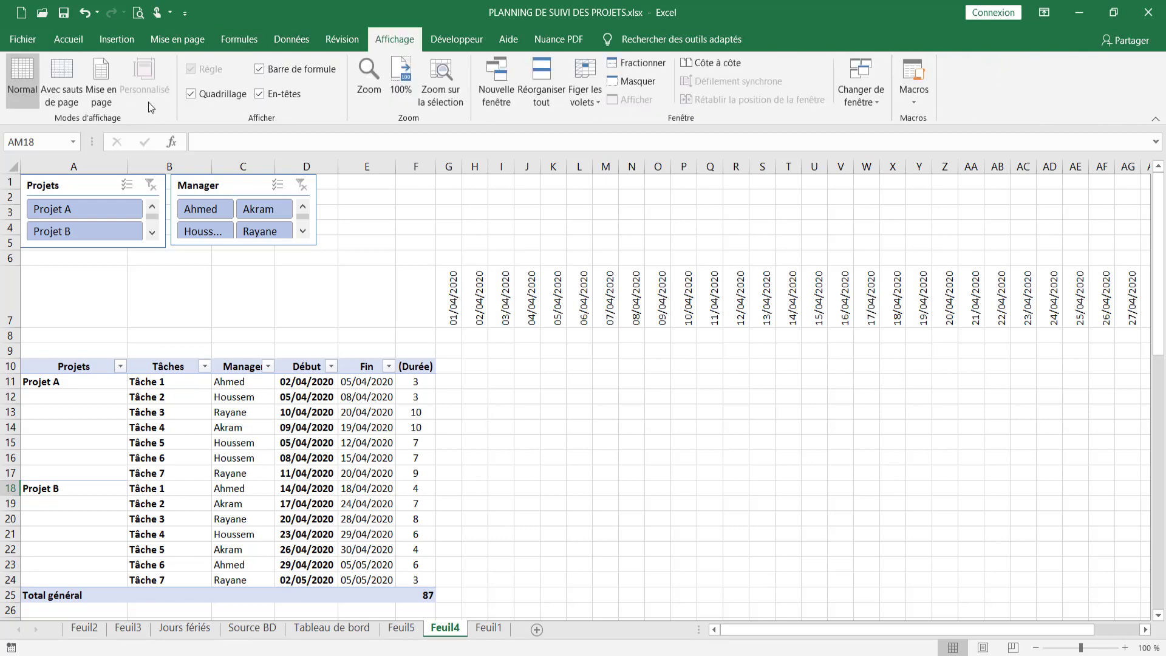
pyautogui.click(736, 474)
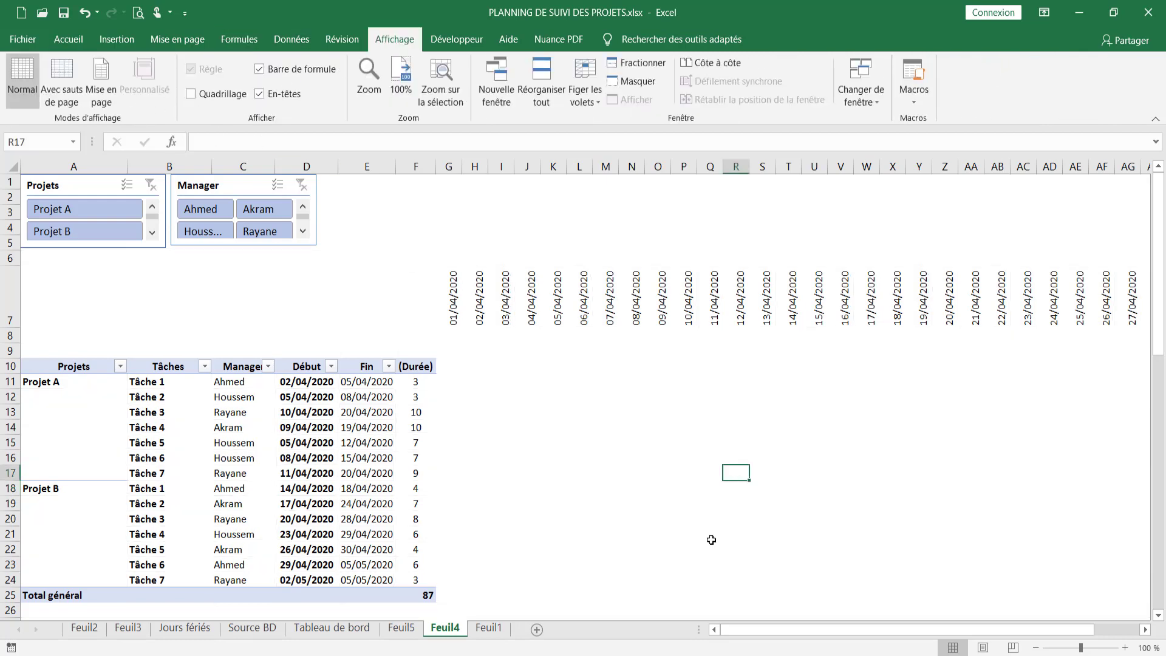
pyautogui.click(458, 335)
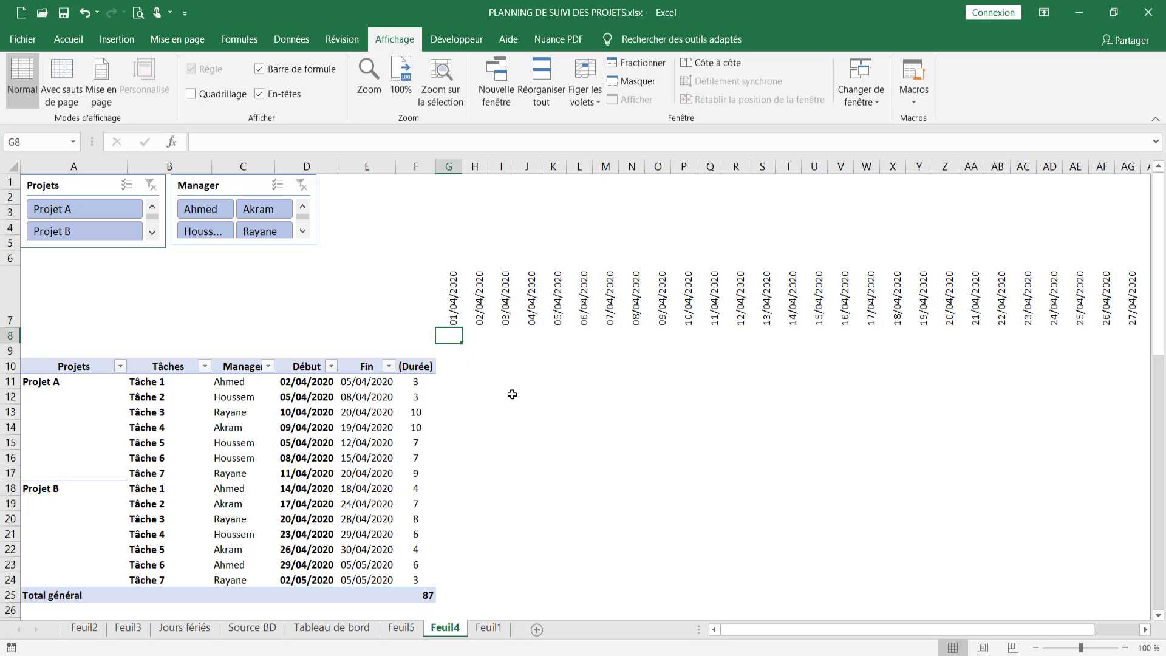
# Copy the week, day number and weekday header cells L8:L10 from the Tableau de bord sheet.
pyautogui.click(332, 628)
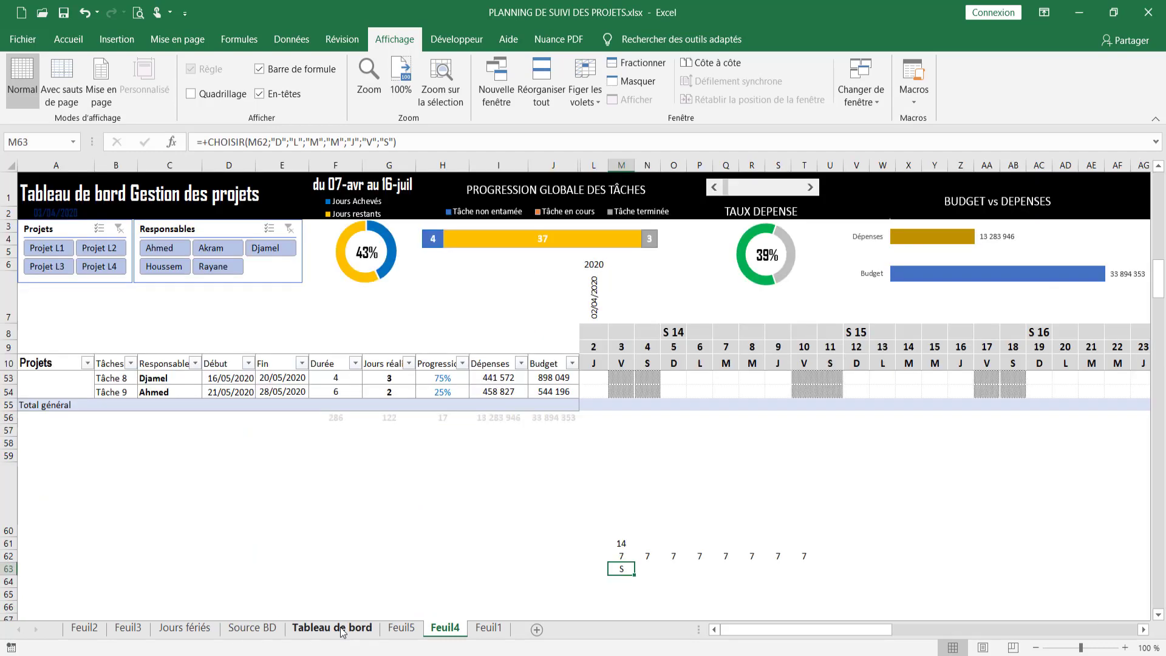
pyautogui.click(614, 542)
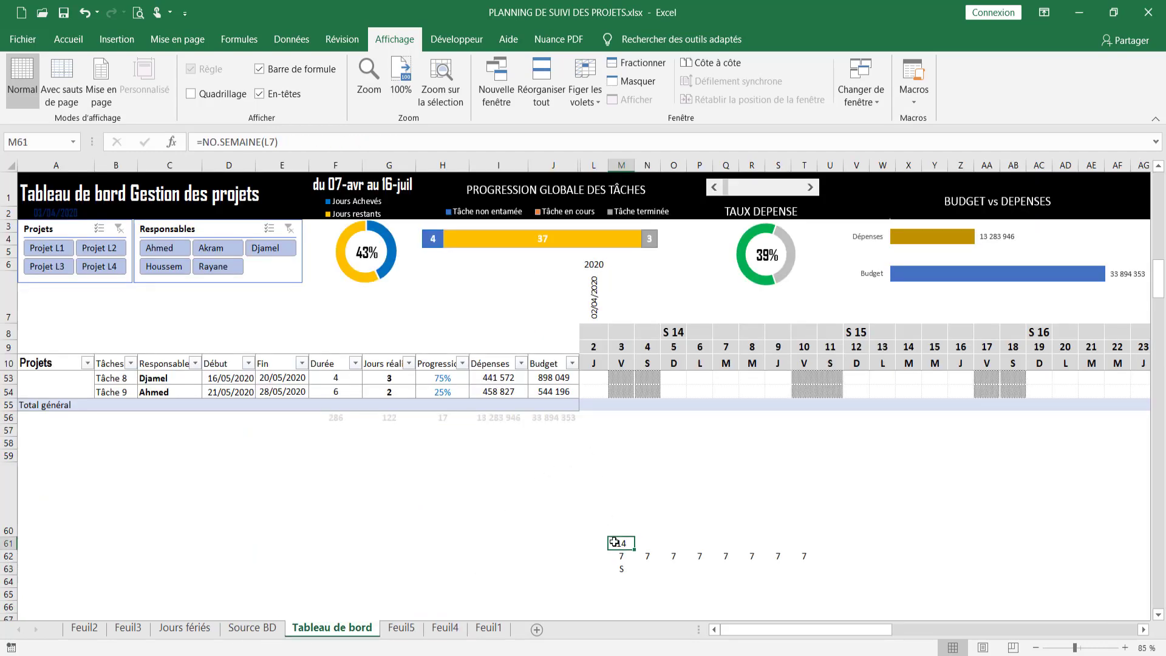
pyautogui.click(601, 348)
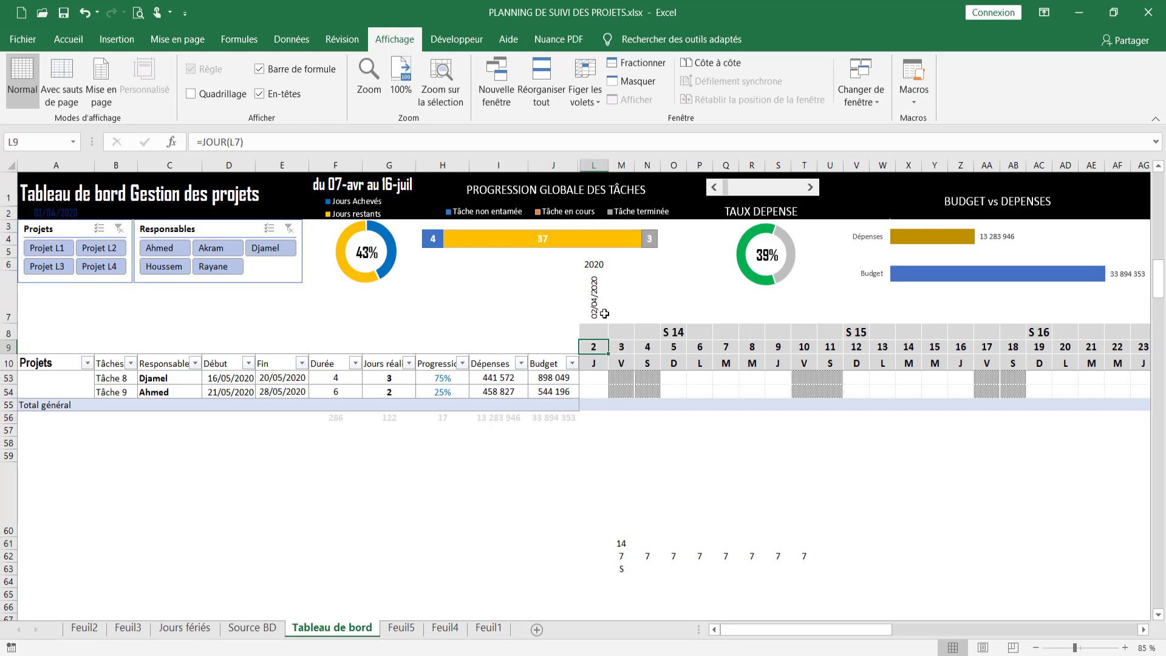
pyautogui.click(597, 339)
pyautogui.moveTo(597, 338); pyautogui.dragTo(597, 363)
pyautogui.rightClick(598, 363)
pyautogui.click(651, 14)
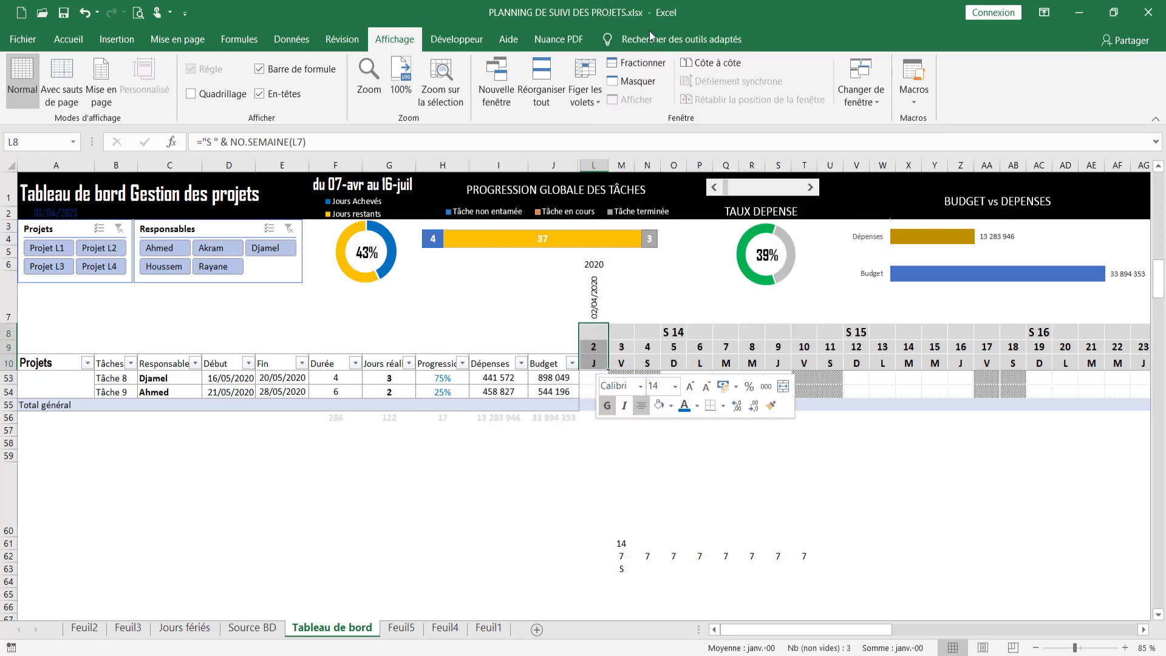
# Paste the copied week, day and weekday header cells into G2:G4 on the Feuil4 sheet.
pyautogui.click(488, 627)
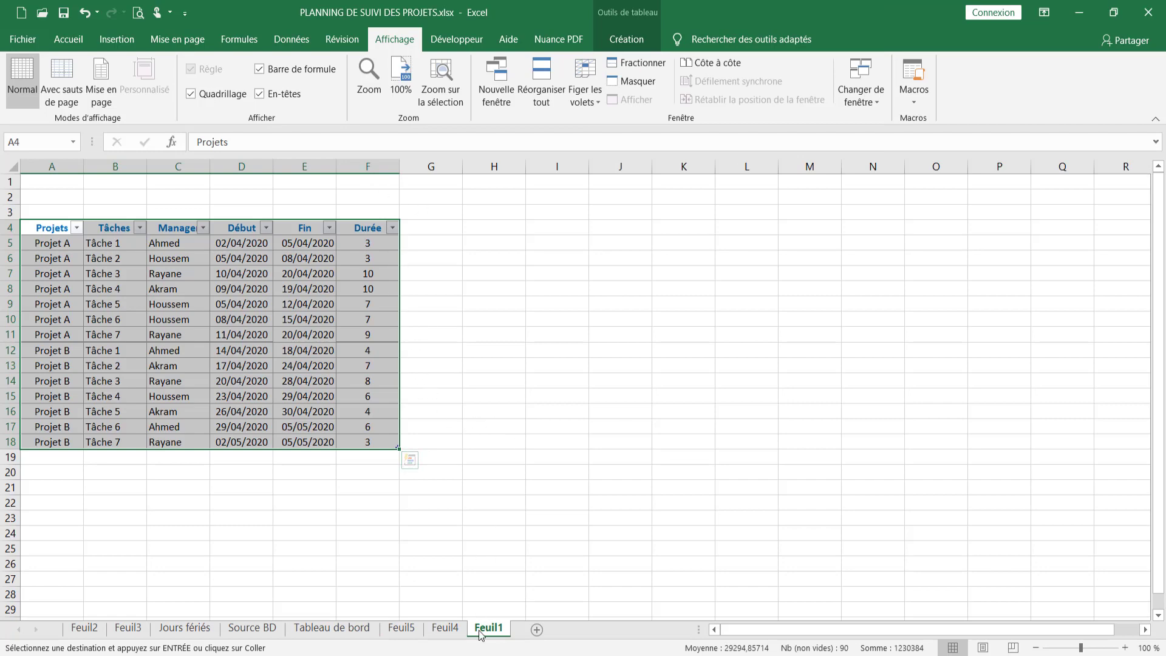
pyautogui.click(446, 628)
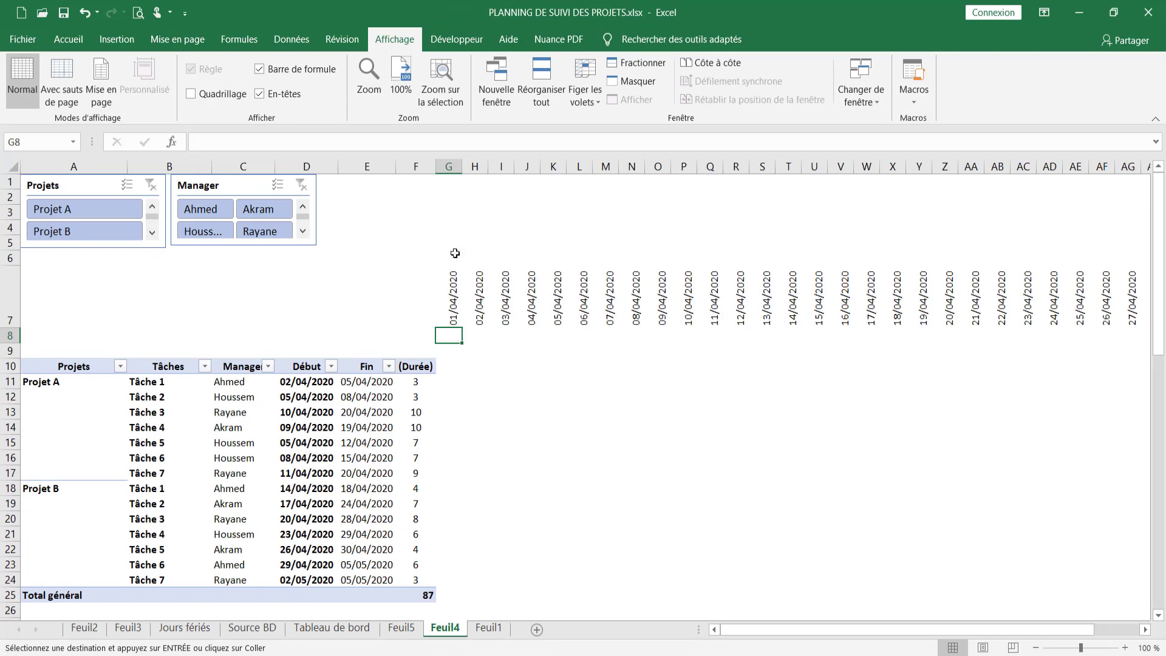
pyautogui.click(459, 201)
pyautogui.rightClick(456, 197)
pyautogui.click(488, 269)
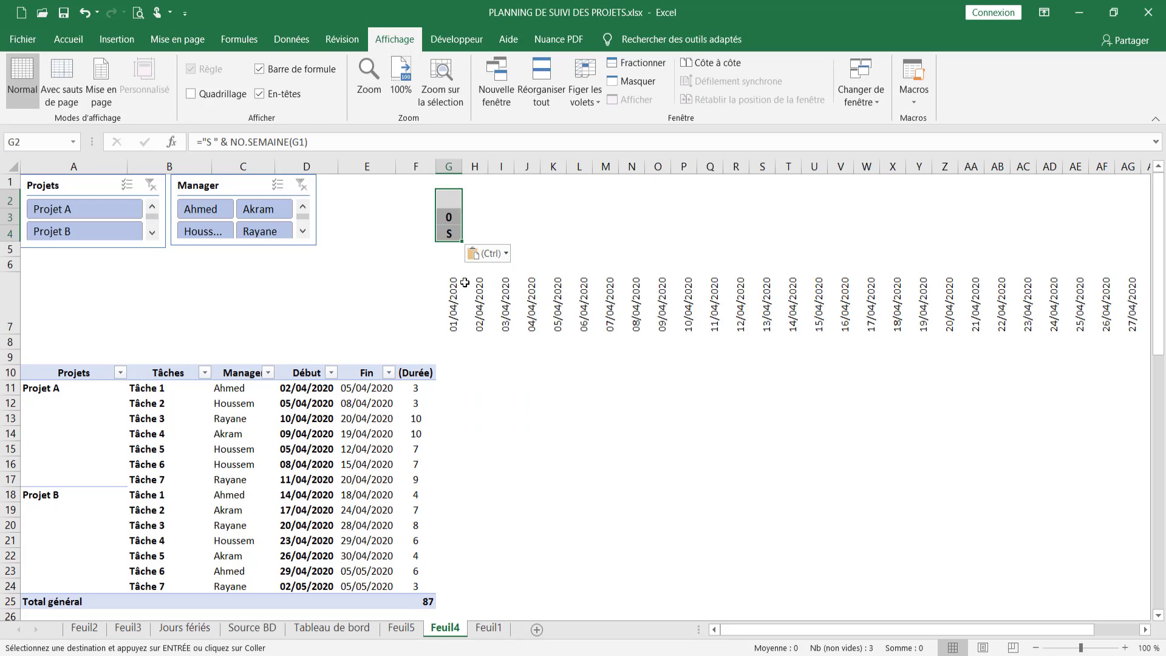
# Insert a blank row above row 8, and move the header block G2:G4 to G9:G11.
pyautogui.click(7, 343)
pyautogui.rightClick(8, 343)
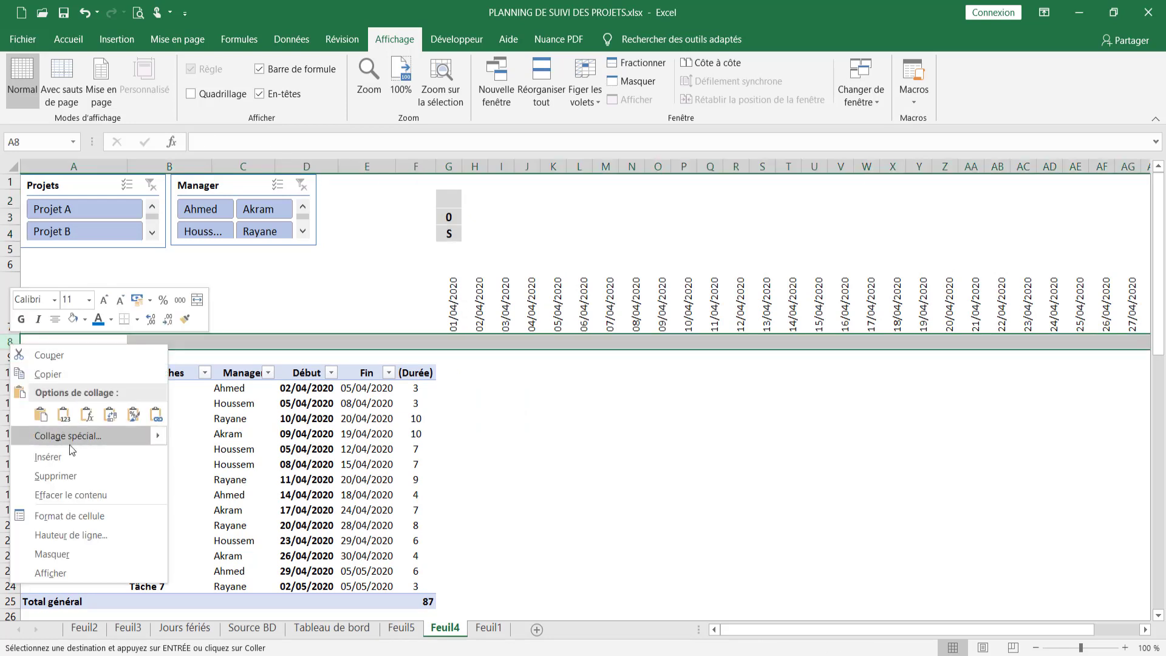
pyautogui.click(70, 456)
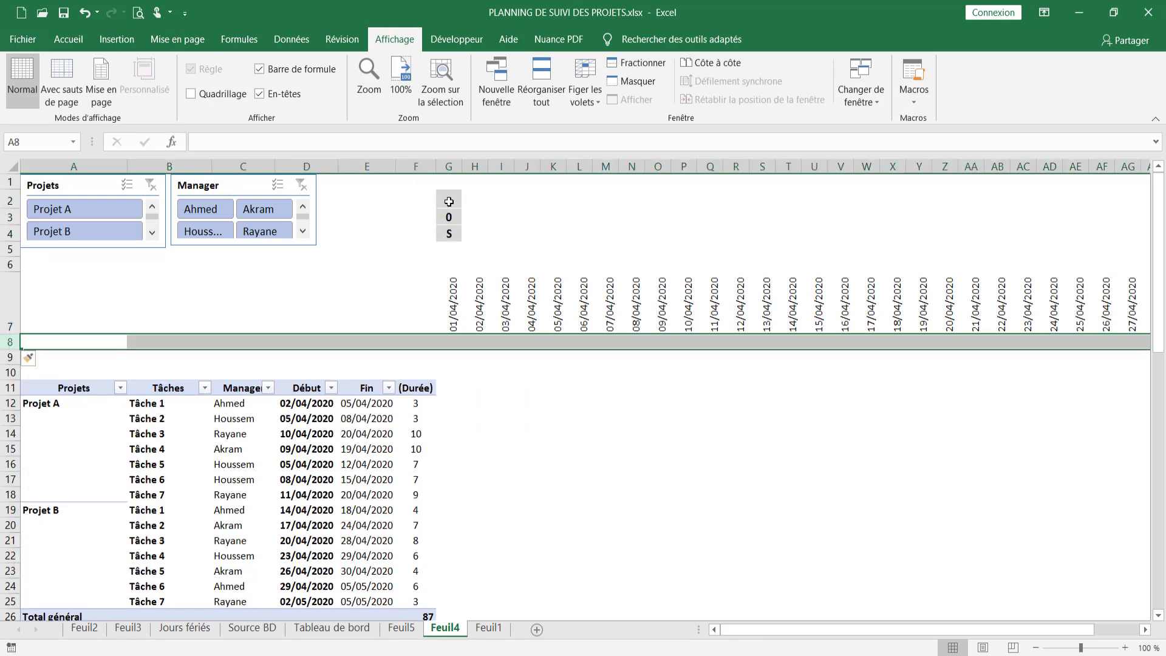
pyautogui.moveTo(447, 203); pyautogui.dragTo(462, 373)
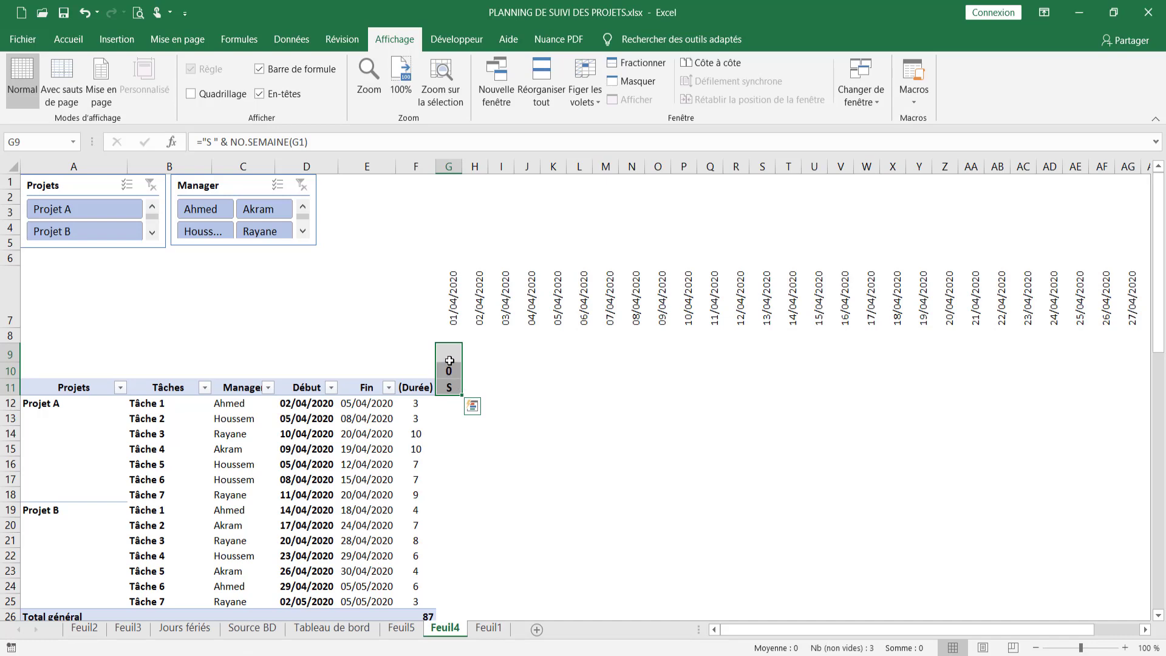
# Compare with the Tableau de bord header, and make the CHOISIR(JOURSEM()) weekday formula in G11 refer to the date in G7.
pyautogui.click(331, 627)
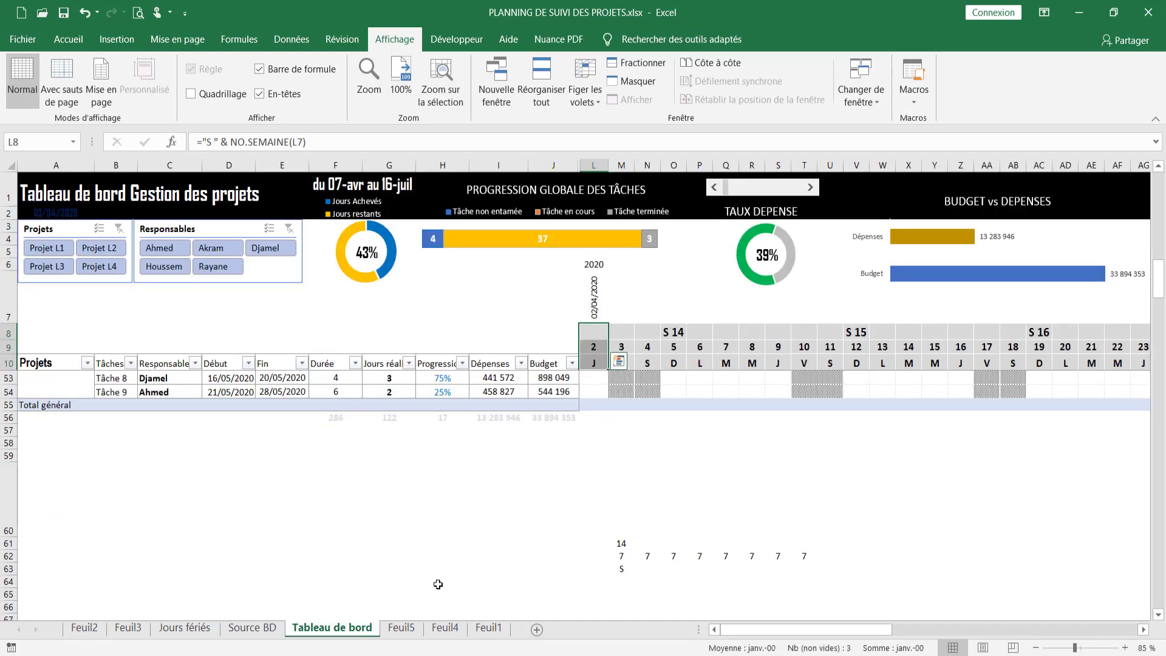
pyautogui.click(445, 629)
pyautogui.click(456, 321)
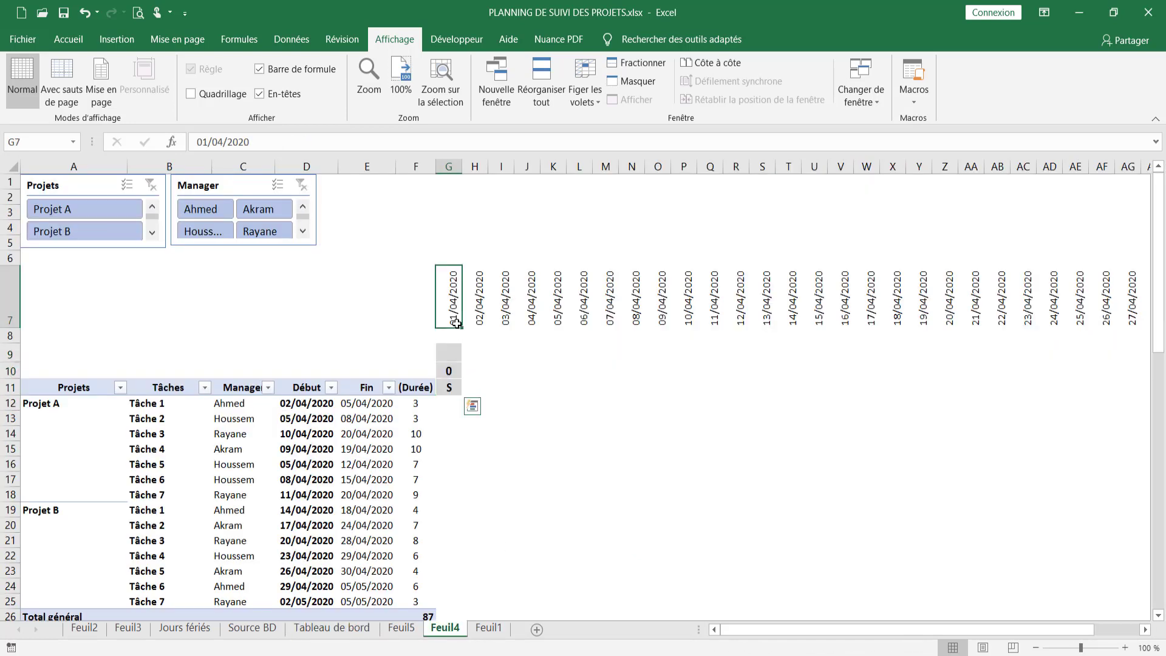
pyautogui.click(456, 340)
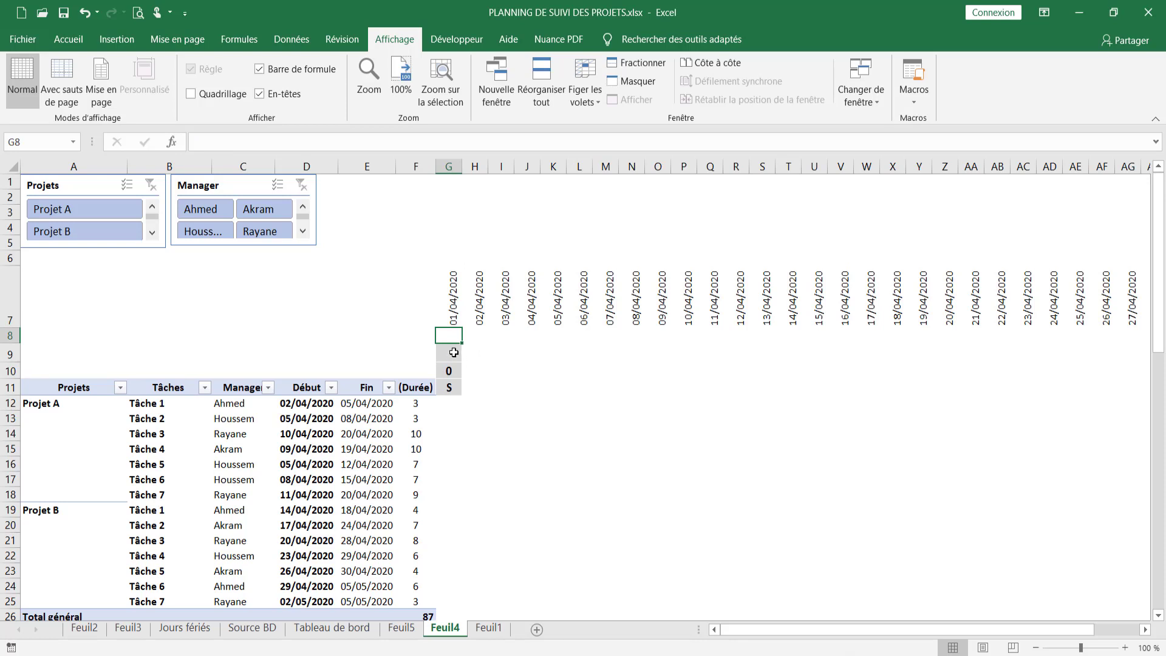
pyautogui.click(454, 388)
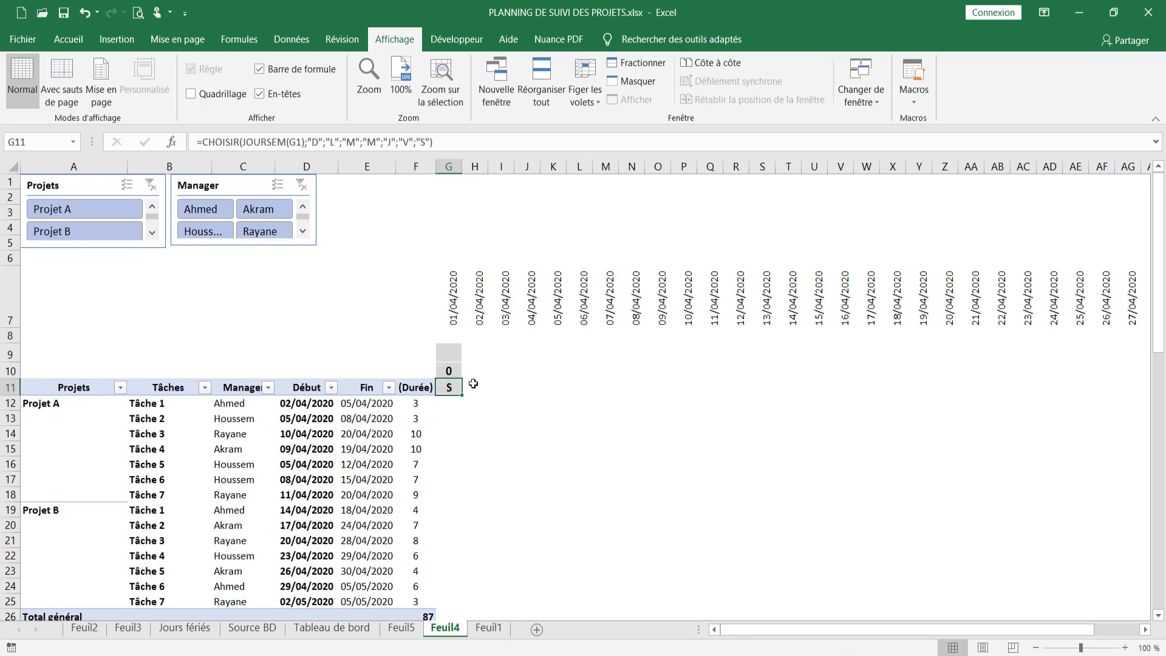
pyautogui.click(280, 145)
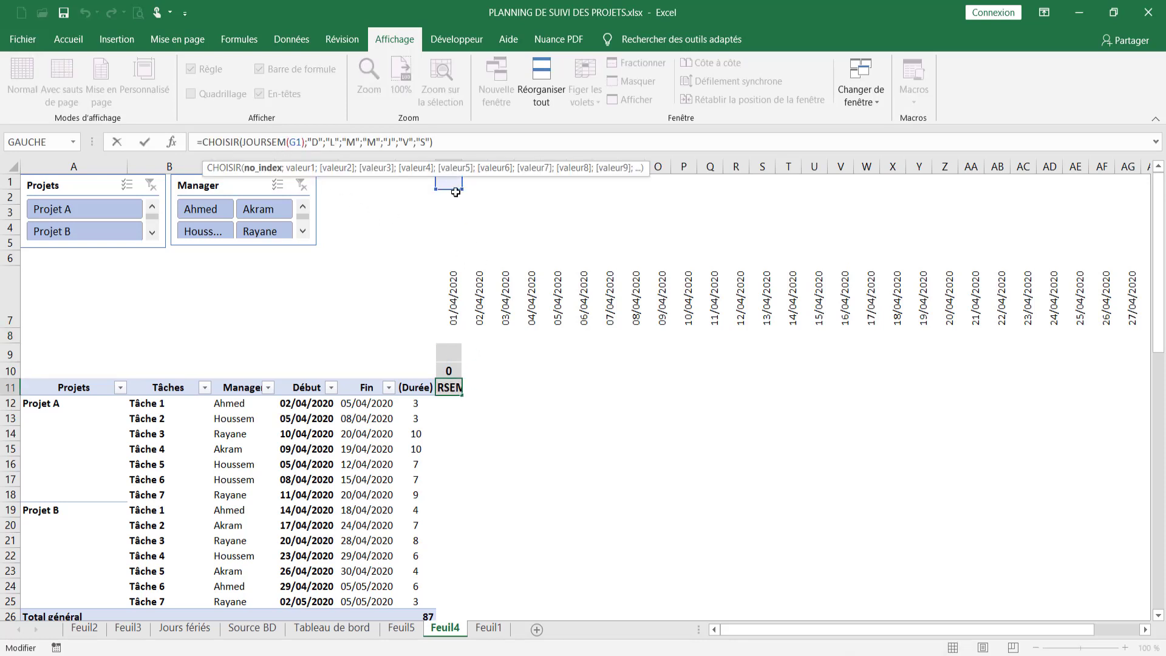
pyautogui.moveTo(453, 198); pyautogui.dragTo(453, 292)
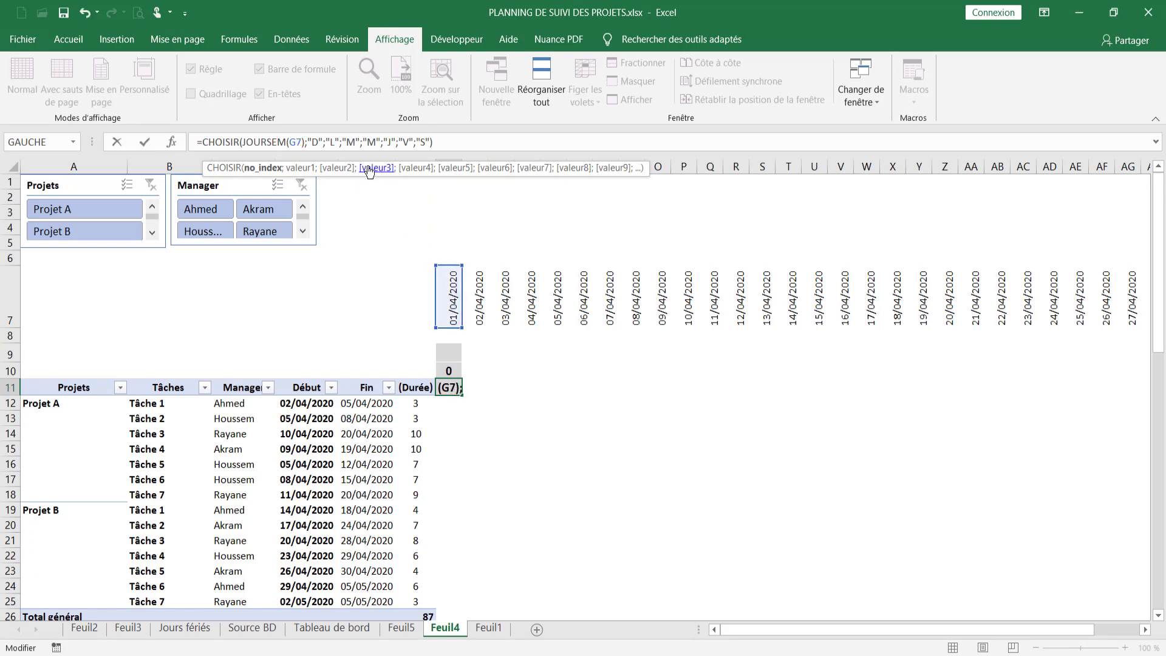
pyautogui.press('Return')
# Change the day number formula in G10 to =JOUR(G7).
pyautogui.click(449, 371)
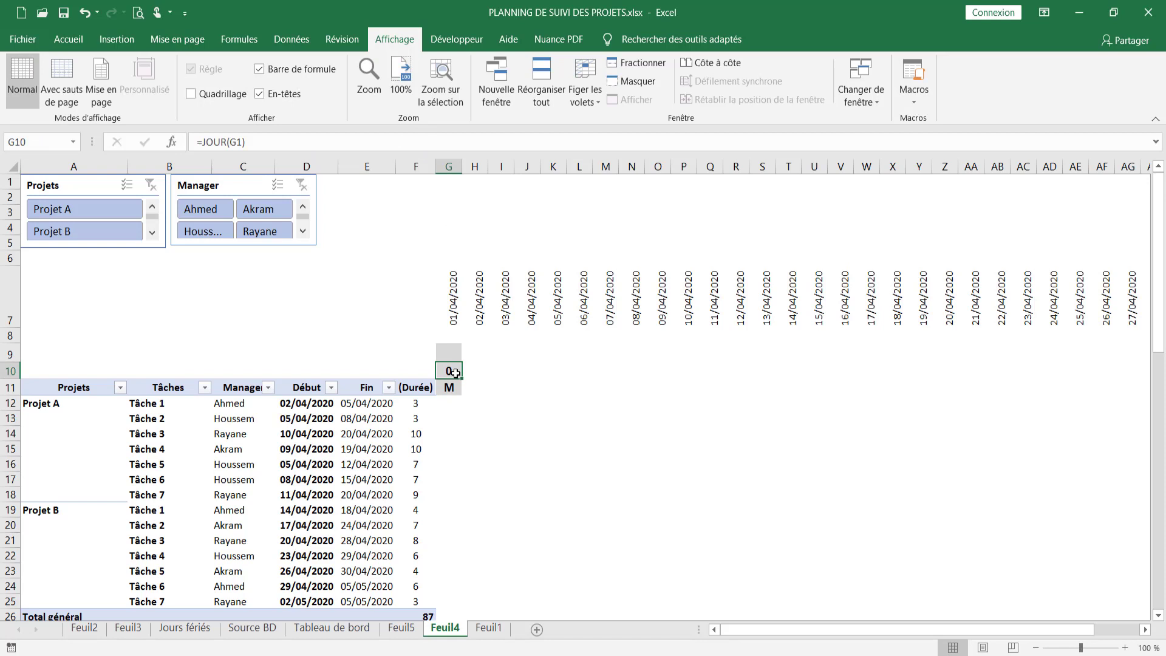
pyautogui.click(270, 141)
pyautogui.moveTo(449, 182); pyautogui.dragTo(446, 309)
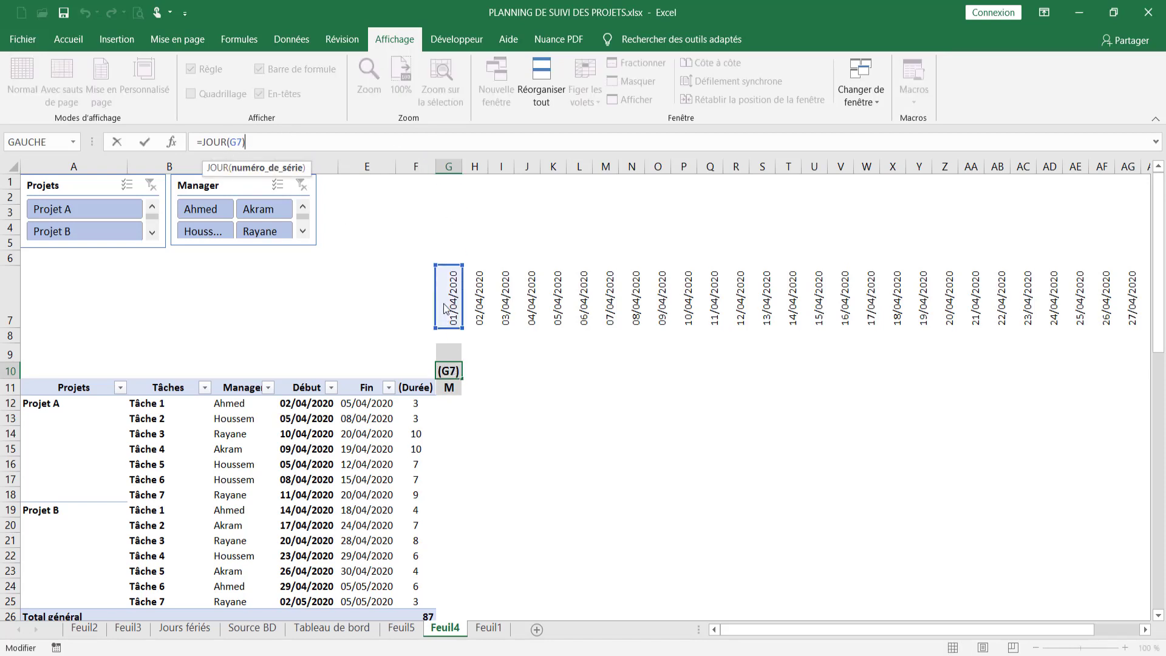
pyautogui.press('Return')
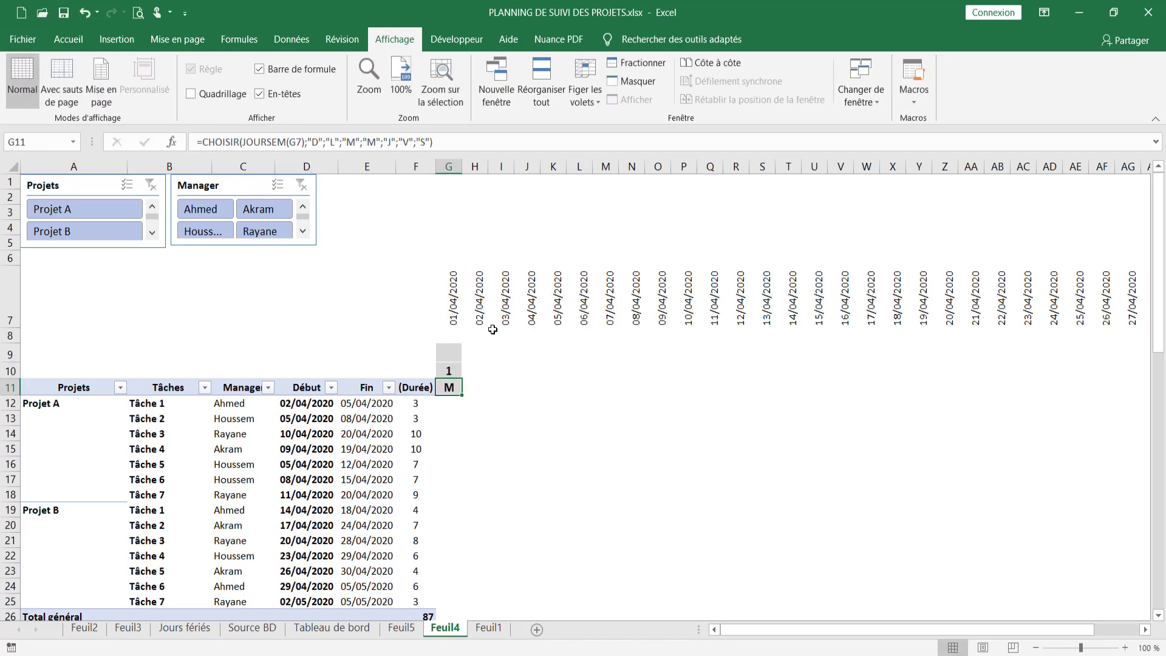
# Change the week number formula in G9 to ="S " & NO.SEMAINE(G7).
pyautogui.click(448, 355)
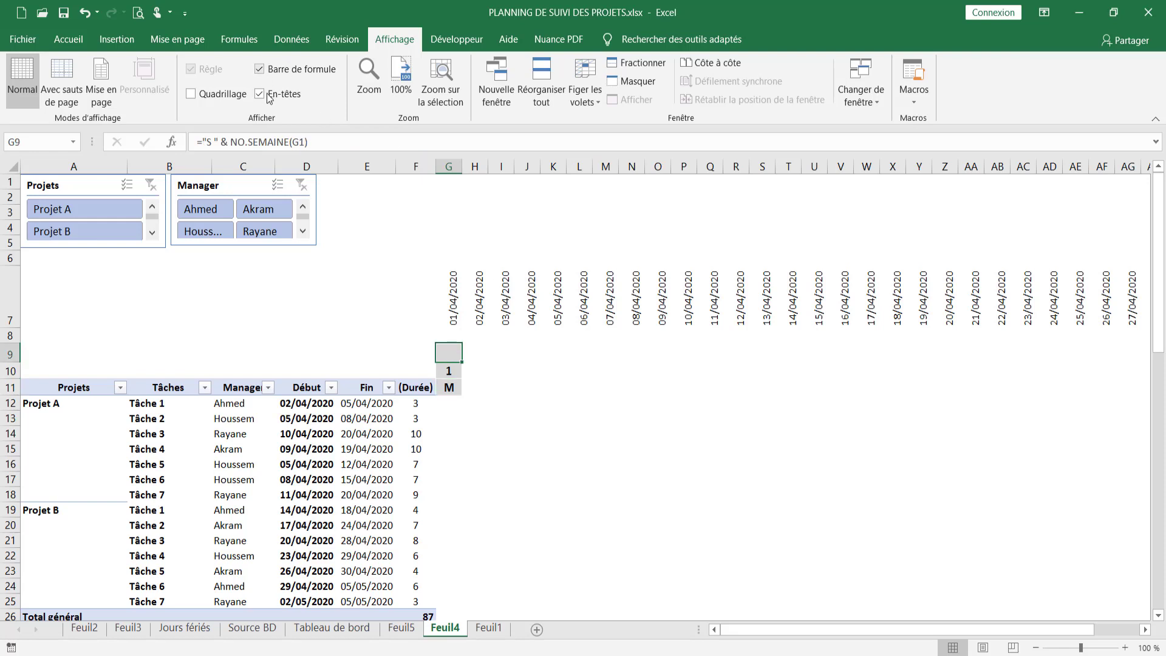
pyautogui.click(299, 141)
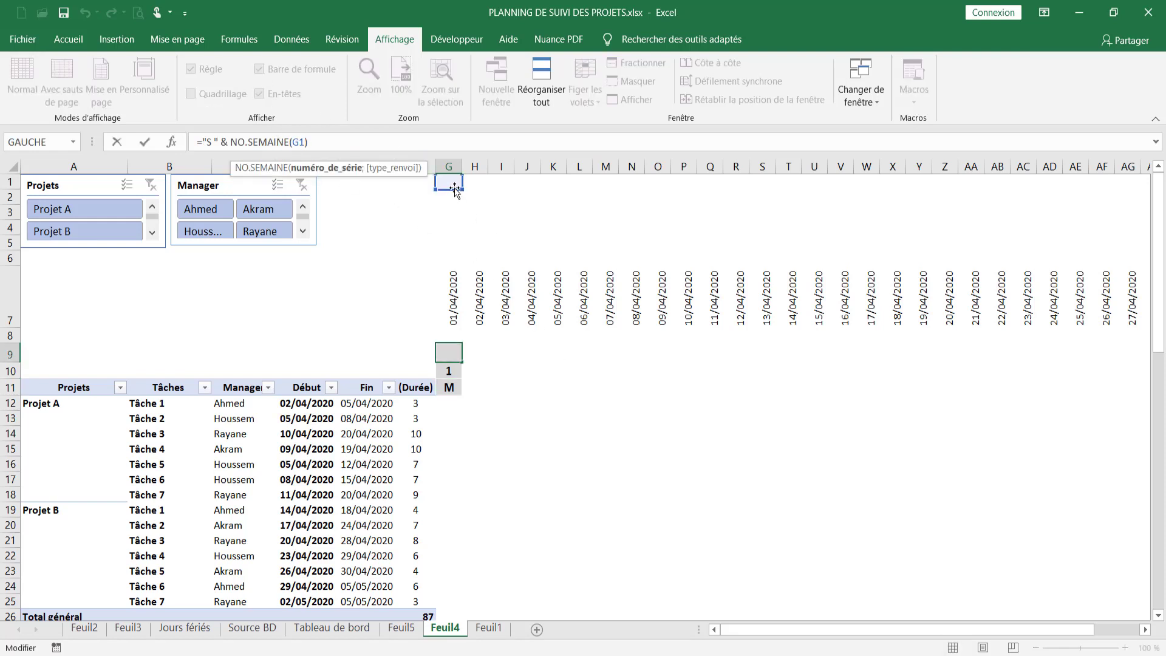
pyautogui.moveTo(455, 188); pyautogui.dragTo(451, 279)
pyautogui.press('Return')
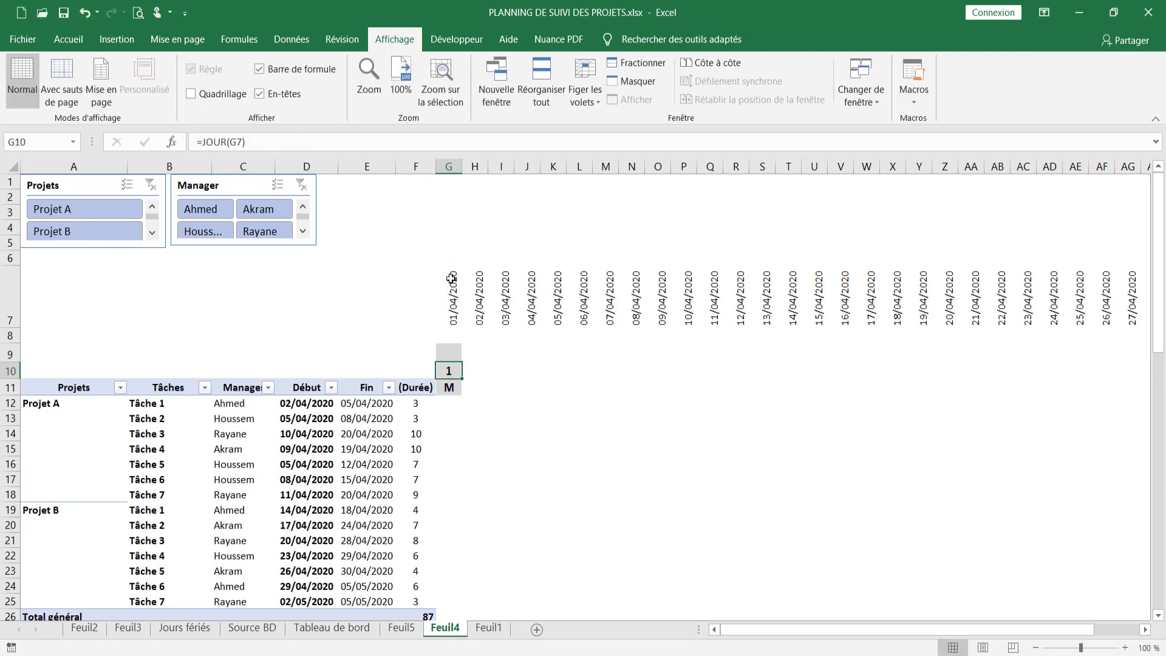
# Fill the week, day number and weekday formulas in G9:G11 across the timeline to column AU.
pyautogui.click(454, 351)
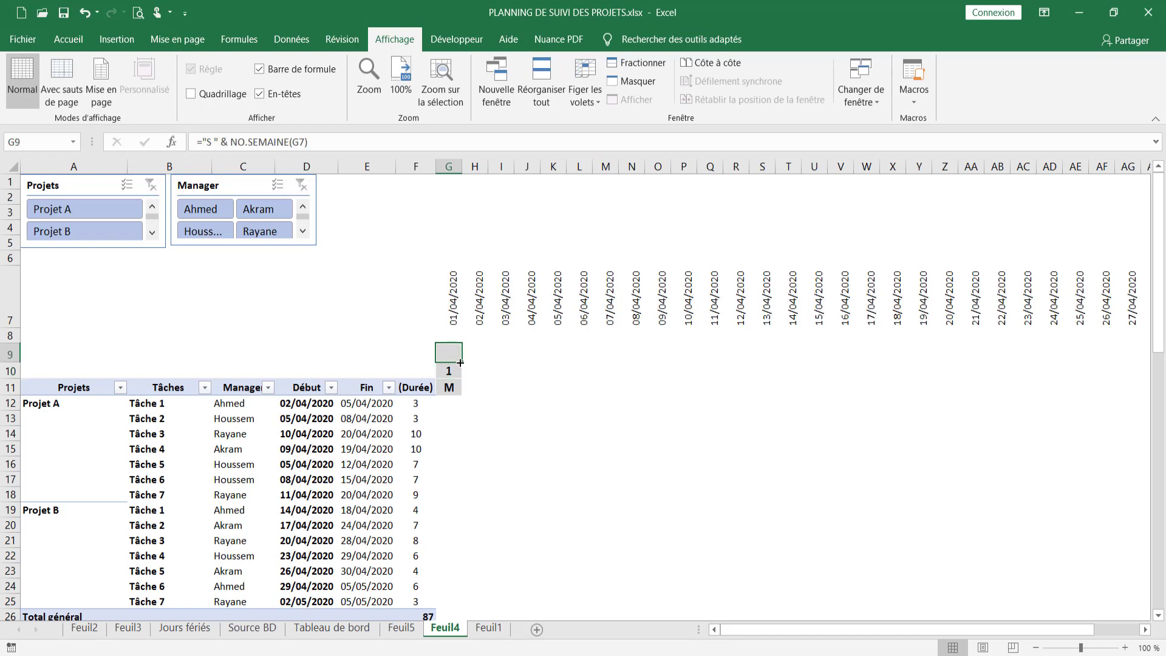
pyautogui.moveTo(452, 356); pyautogui.dragTo(971, 361)
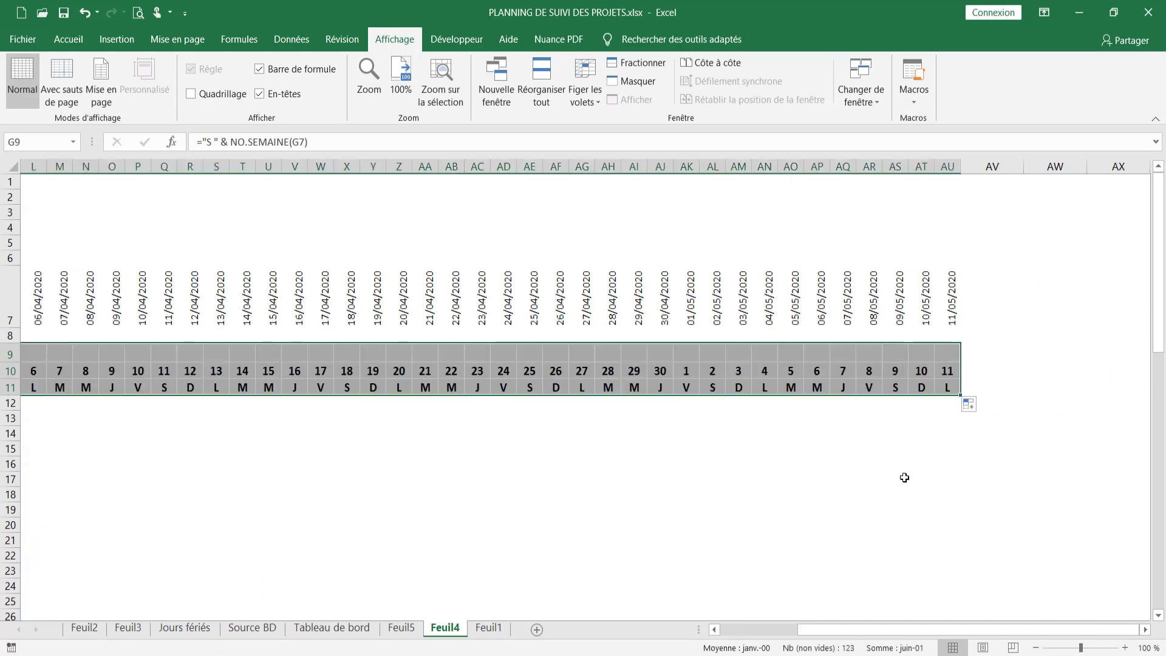
pyautogui.moveTo(929, 629); pyautogui.dragTo(846, 629)
pyautogui.click(697, 537)
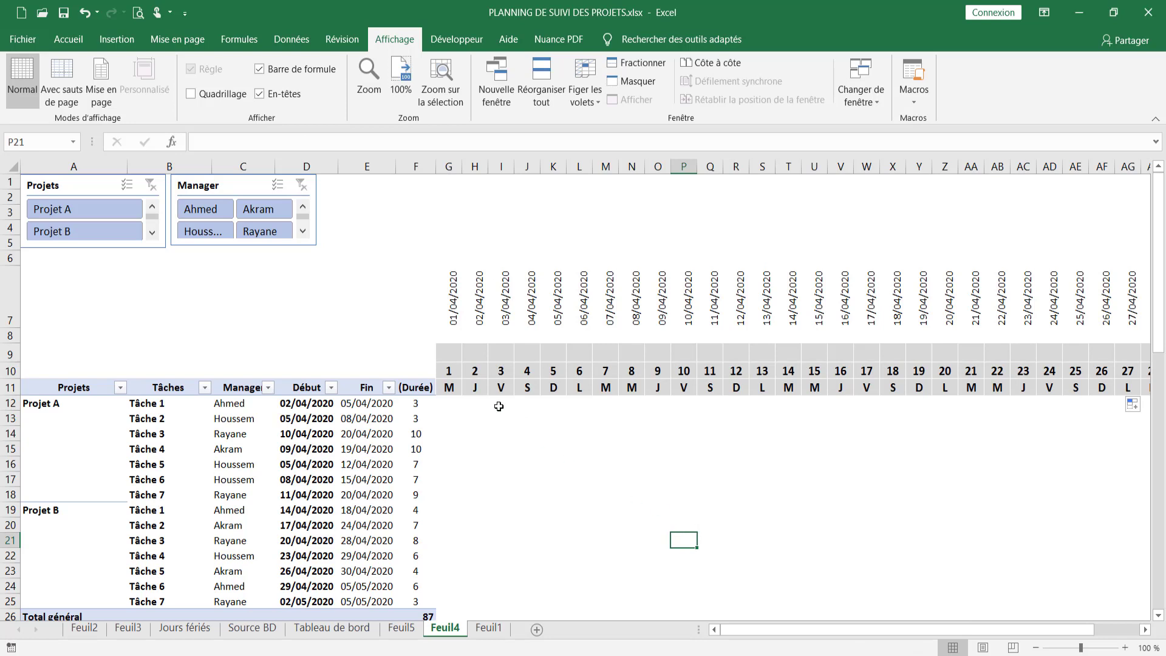
# Inspect the week number formula in G9 and the date cell it refers to.
pyautogui.click(454, 352)
pyautogui.click(277, 141)
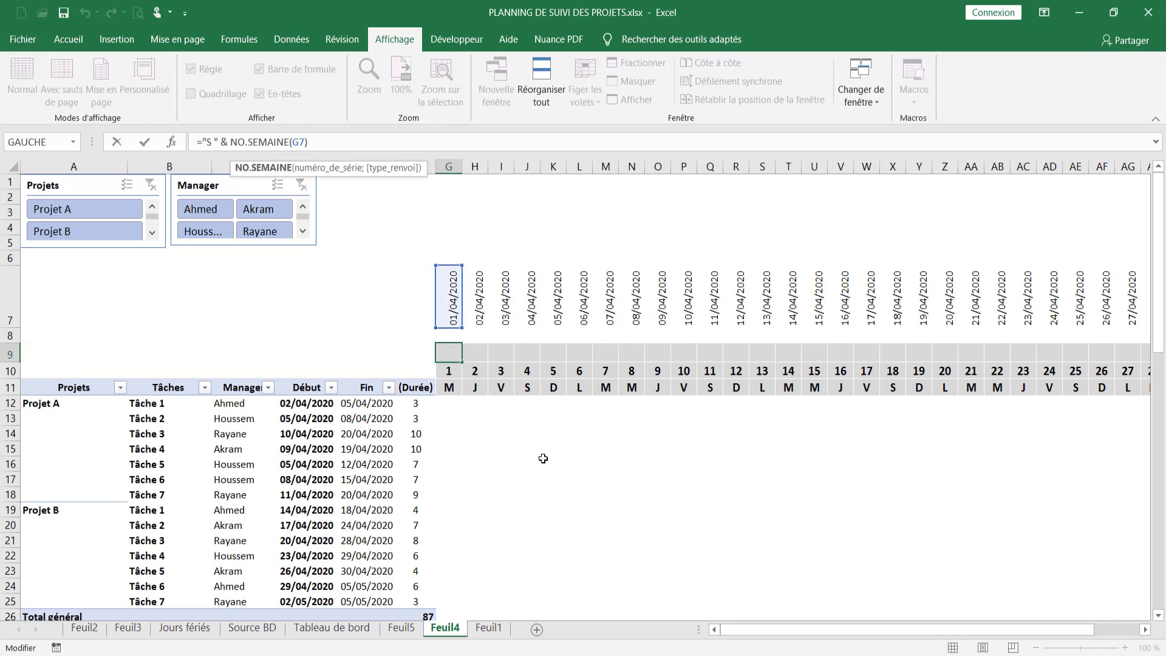
pyautogui.click(575, 489)
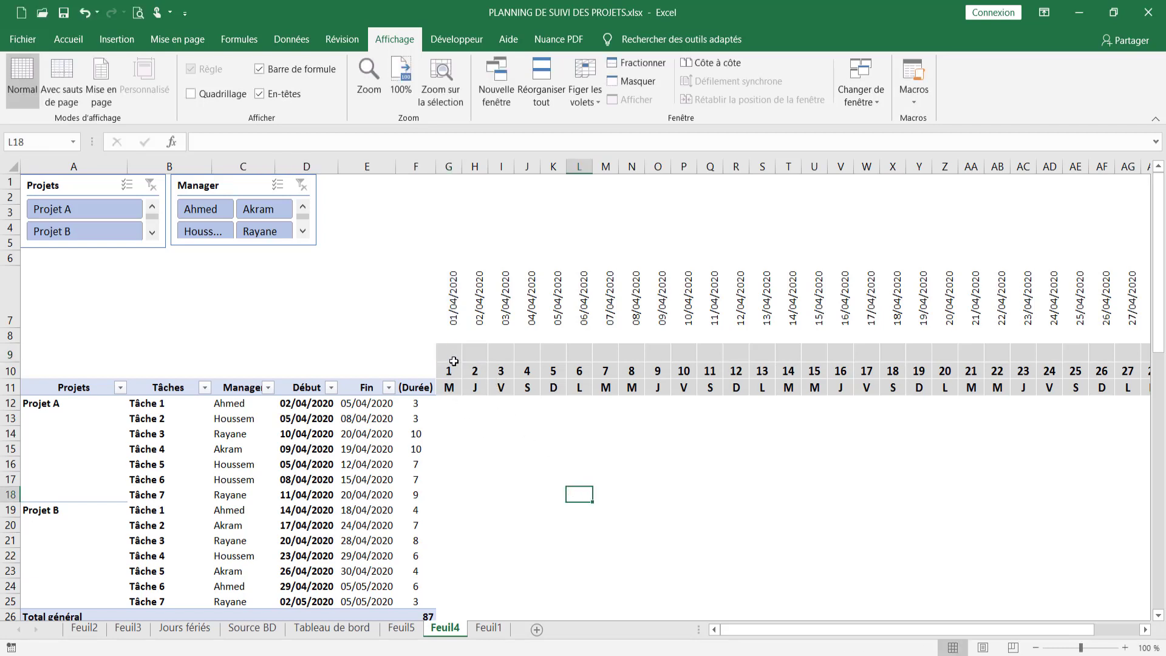
# Set the font color of the week labels in G9:U9 to blue.
pyautogui.moveTo(452, 353); pyautogui.dragTo(815, 353)
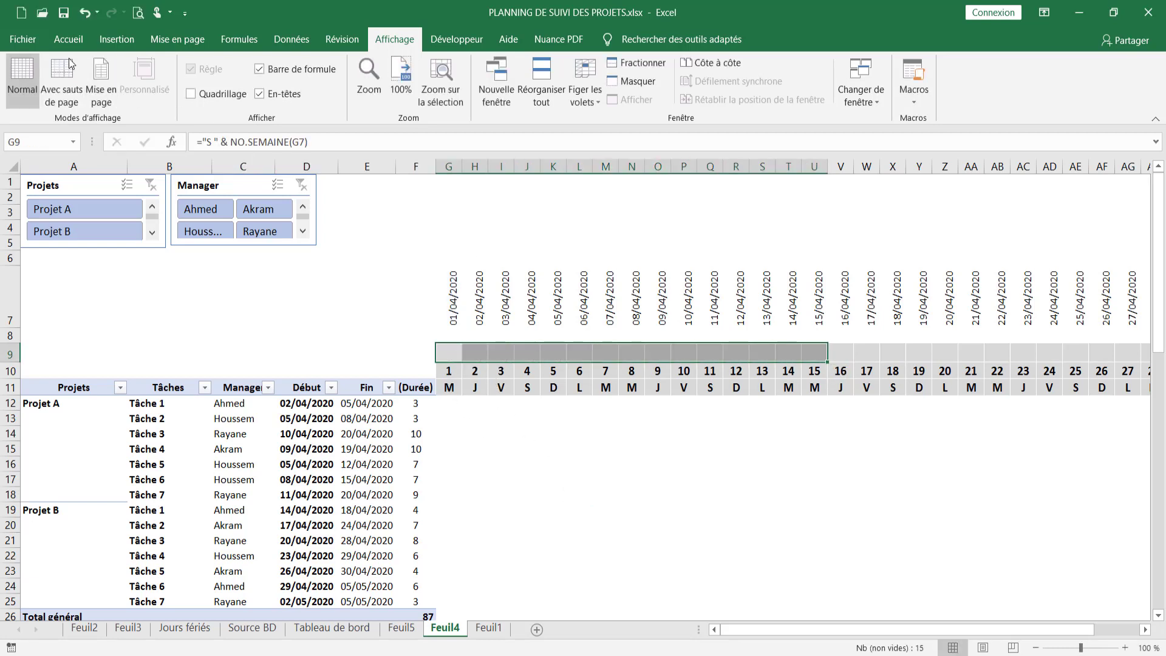
pyautogui.click(68, 39)
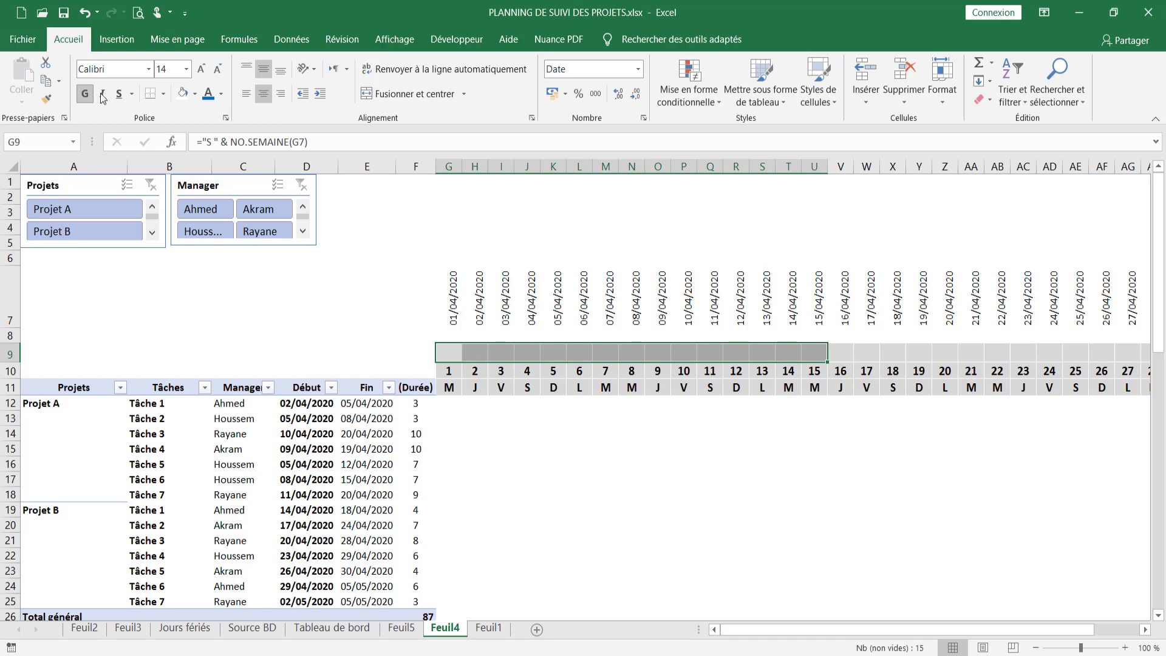
pyautogui.click(195, 94)
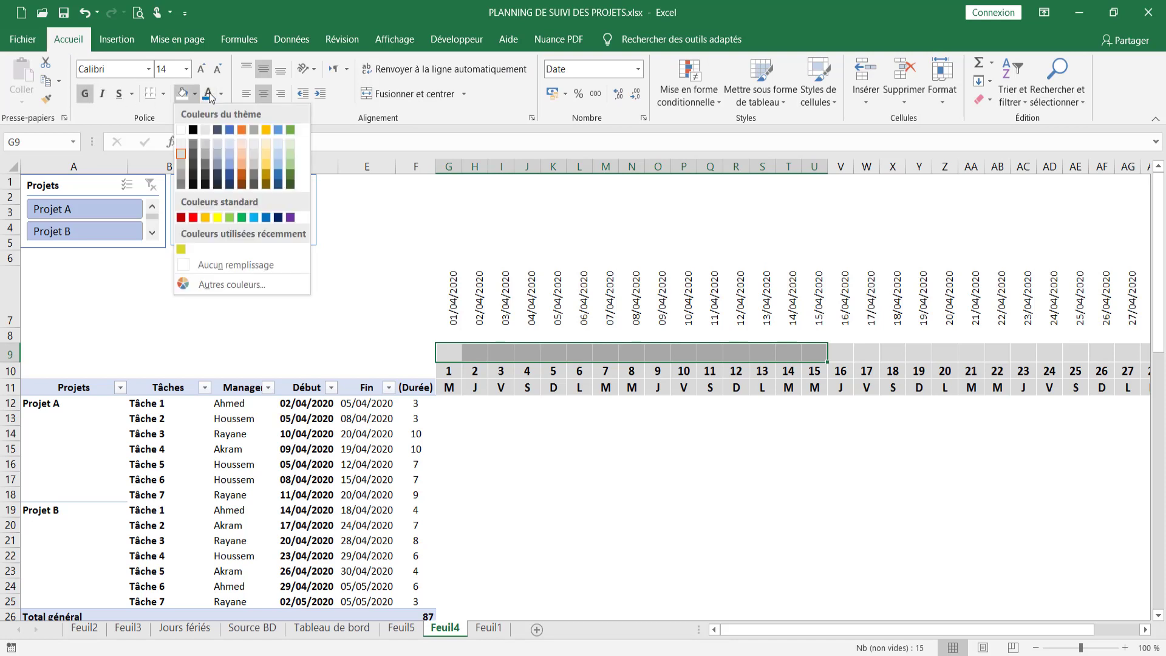
pyautogui.click(209, 94)
pyautogui.click(209, 94)
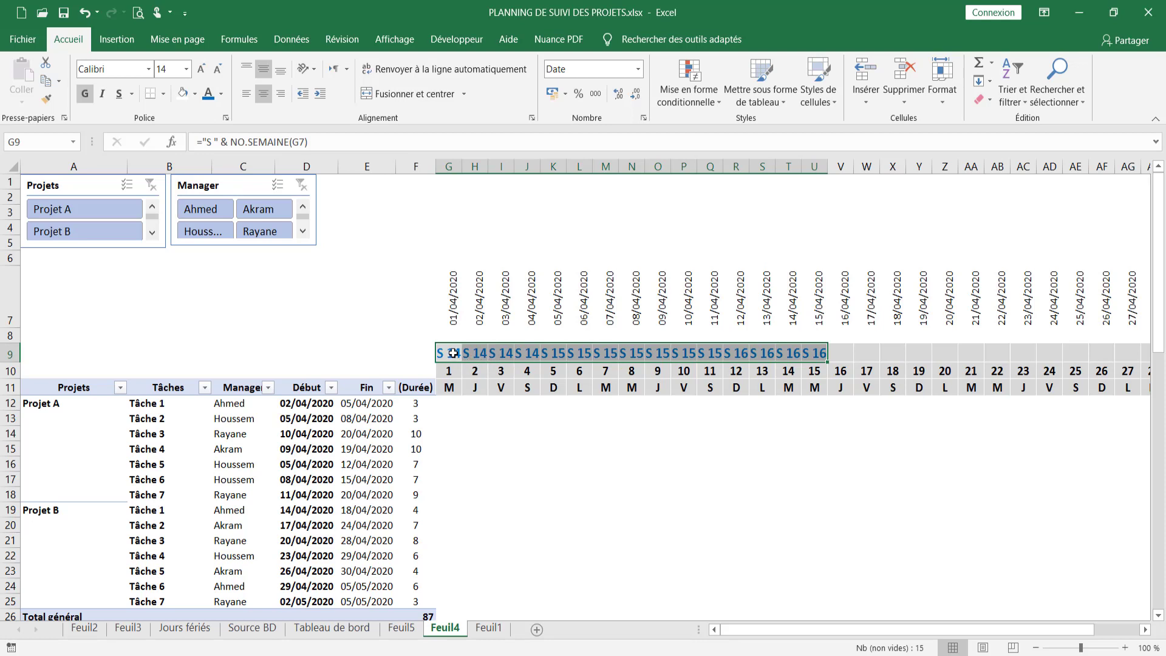
# Hide the repeated week labels in H9:J9 and L9:Q9 by setting their font color to the background's light gray.
pyautogui.click(555, 354)
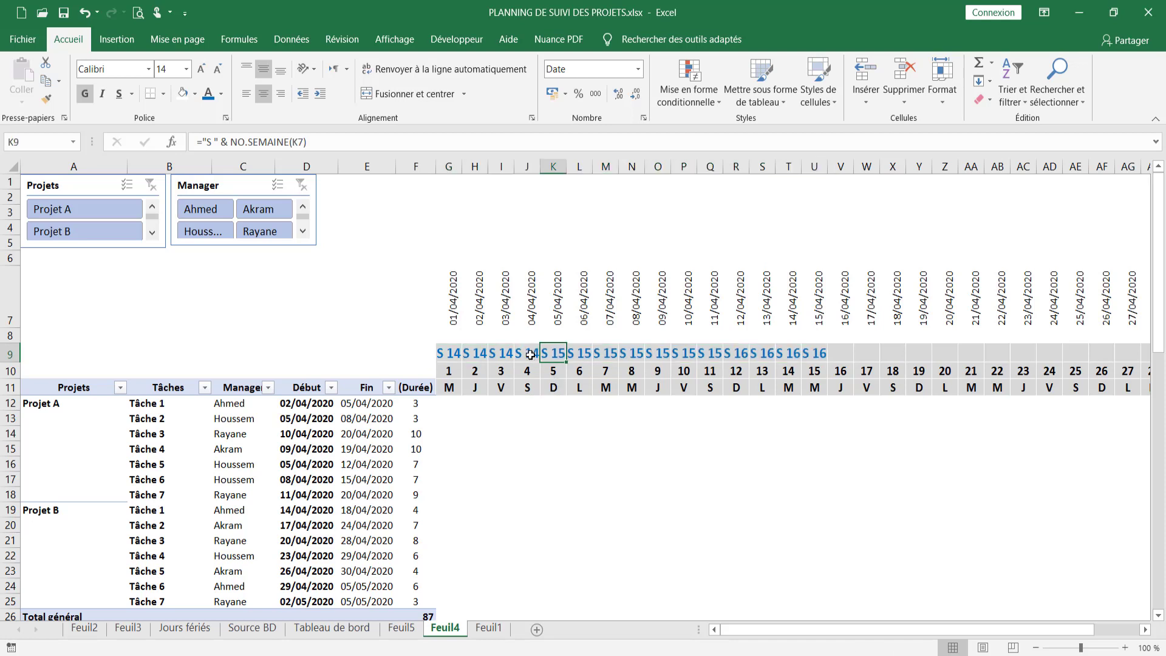
pyautogui.moveTo(528, 354); pyautogui.dragTo(472, 351)
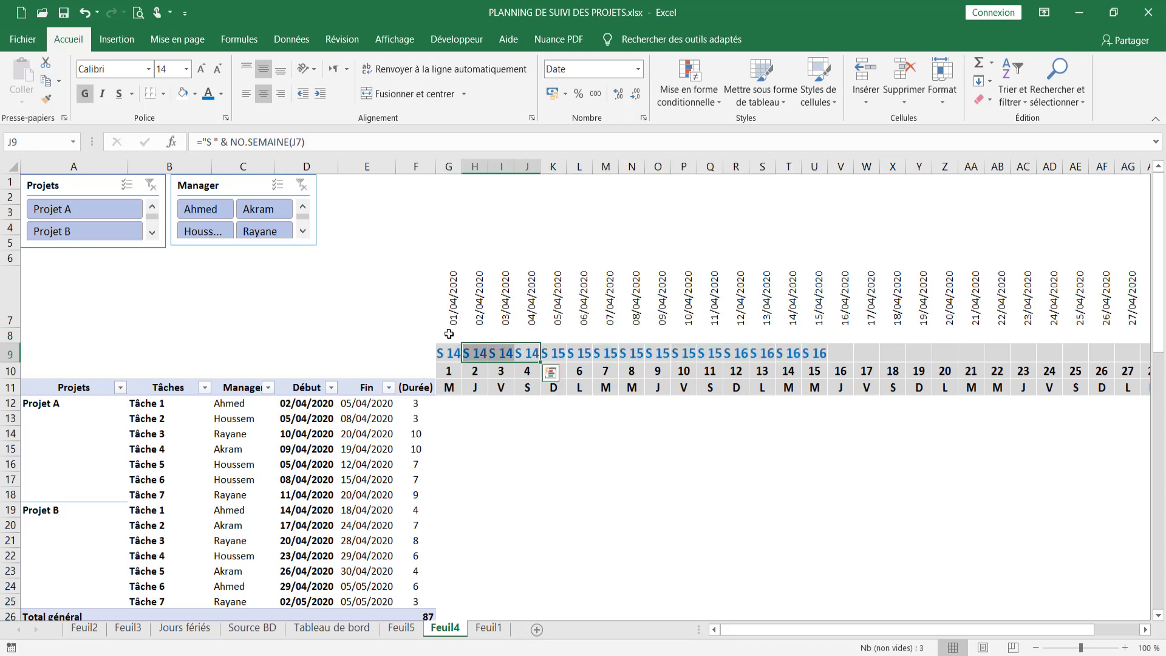
pyautogui.click(221, 105)
pyautogui.click(208, 146)
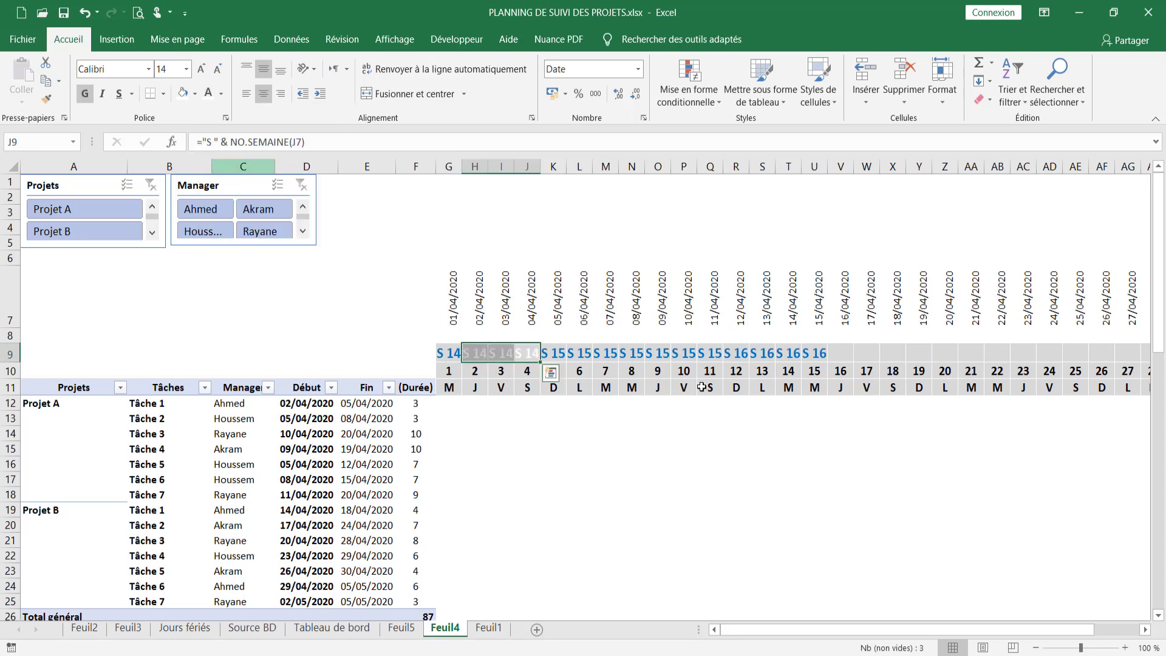
pyautogui.click(222, 97)
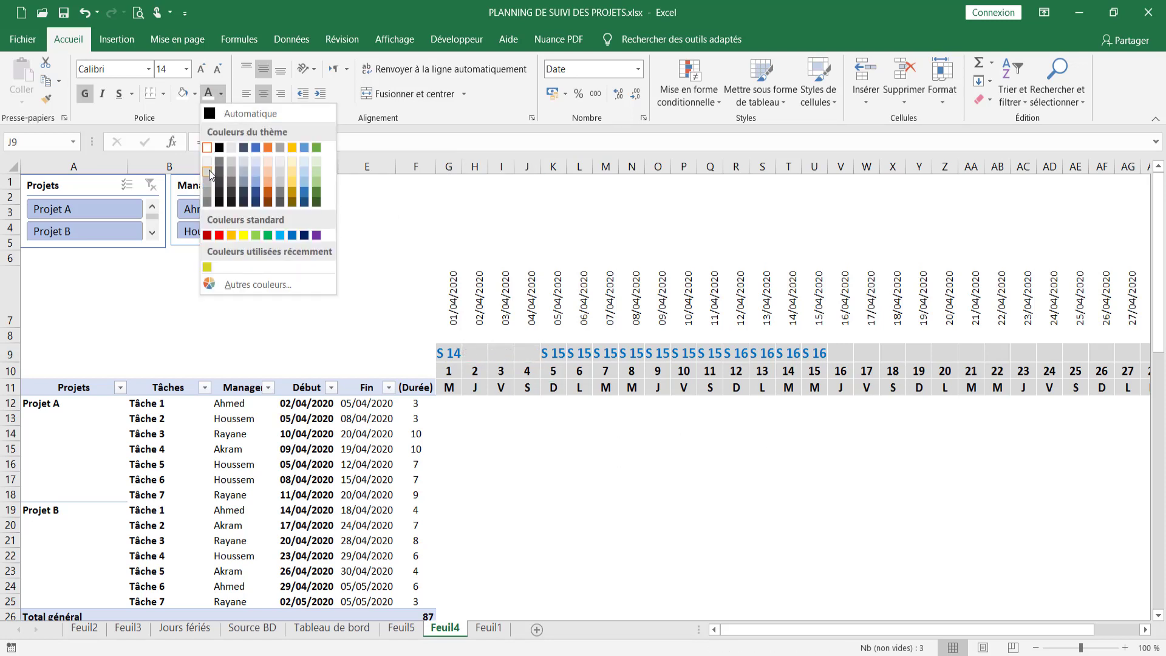
pyautogui.click(209, 170)
pyautogui.moveTo(578, 353); pyautogui.dragTo(721, 354)
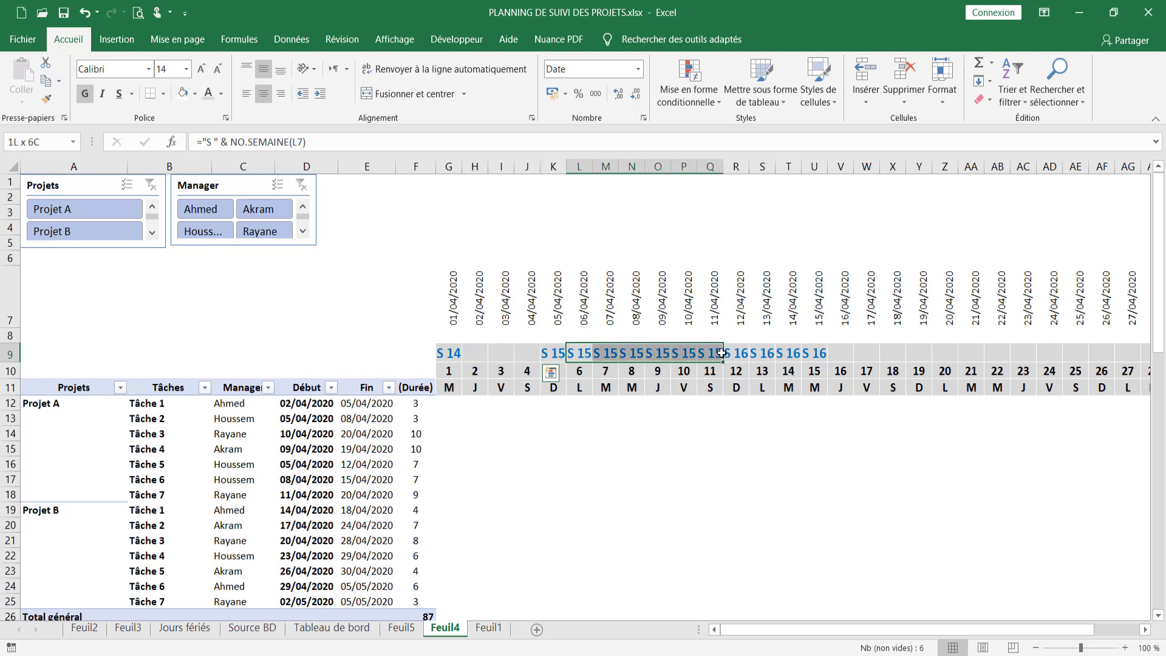
pyautogui.moveTo(721, 353); pyautogui.dragTo(721, 354)
pyautogui.click(208, 93)
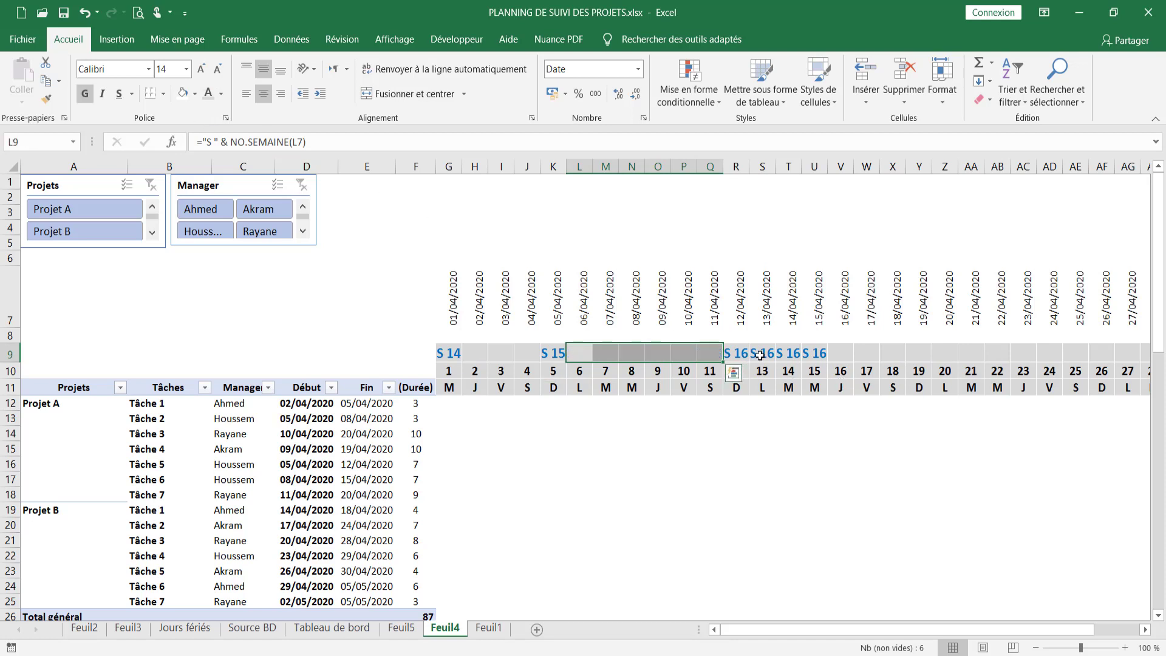
# Set the font color of the repeated week labels in S9:U9 to the same light gray.
pyautogui.moveTo(763, 353); pyautogui.dragTo(806, 354)
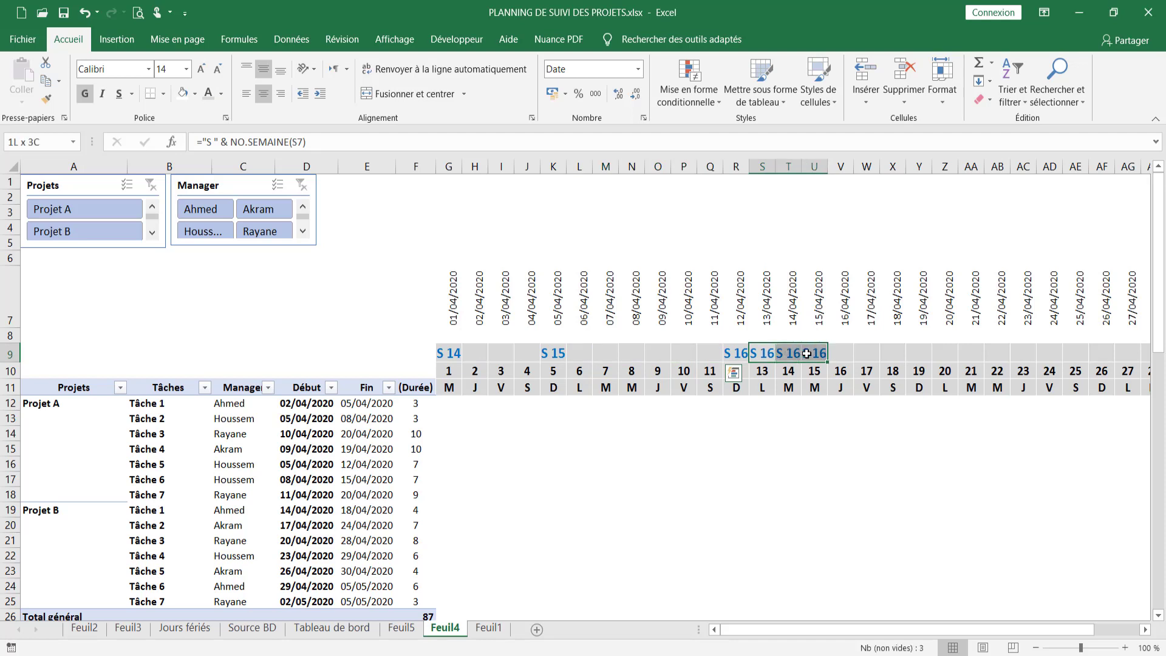
pyautogui.moveTo(806, 353); pyautogui.dragTo(806, 353)
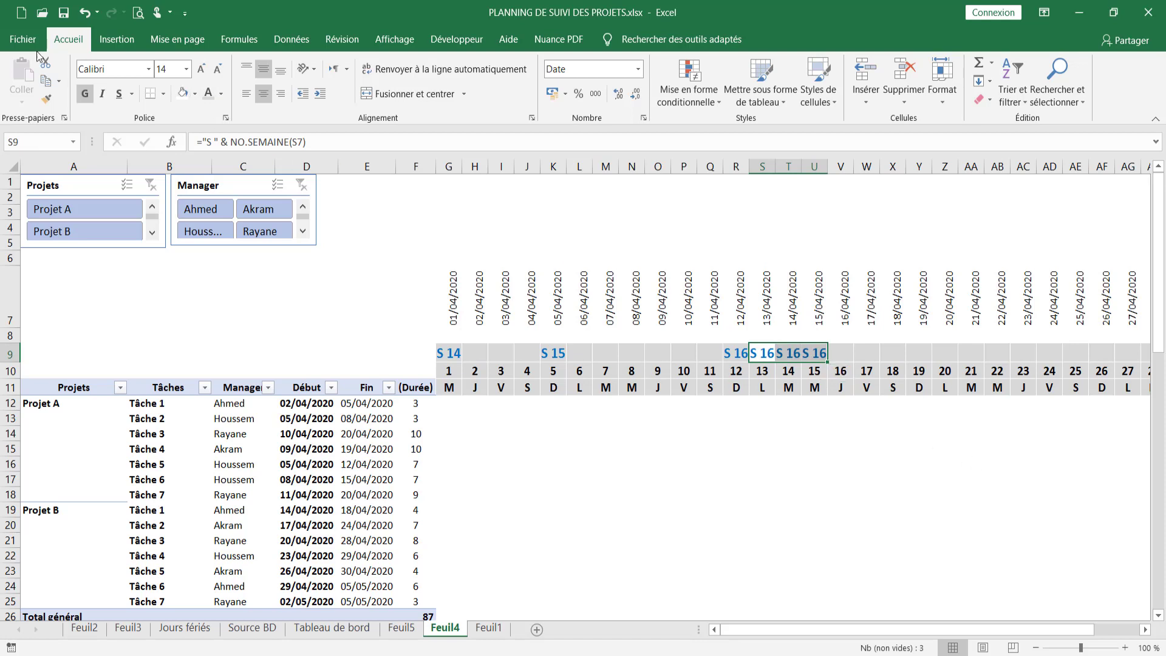
pyautogui.click(209, 93)
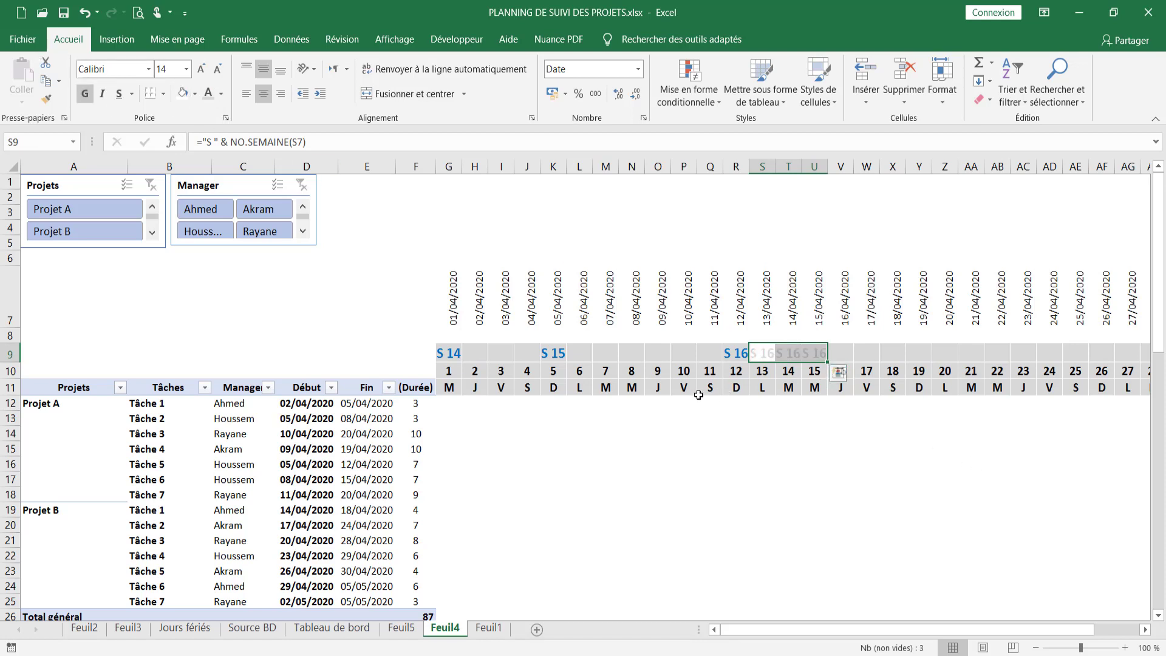
# Try to copy the format of O9 across rows 9 and 10 of the timeline, and undo it.
pyautogui.click(661, 355)
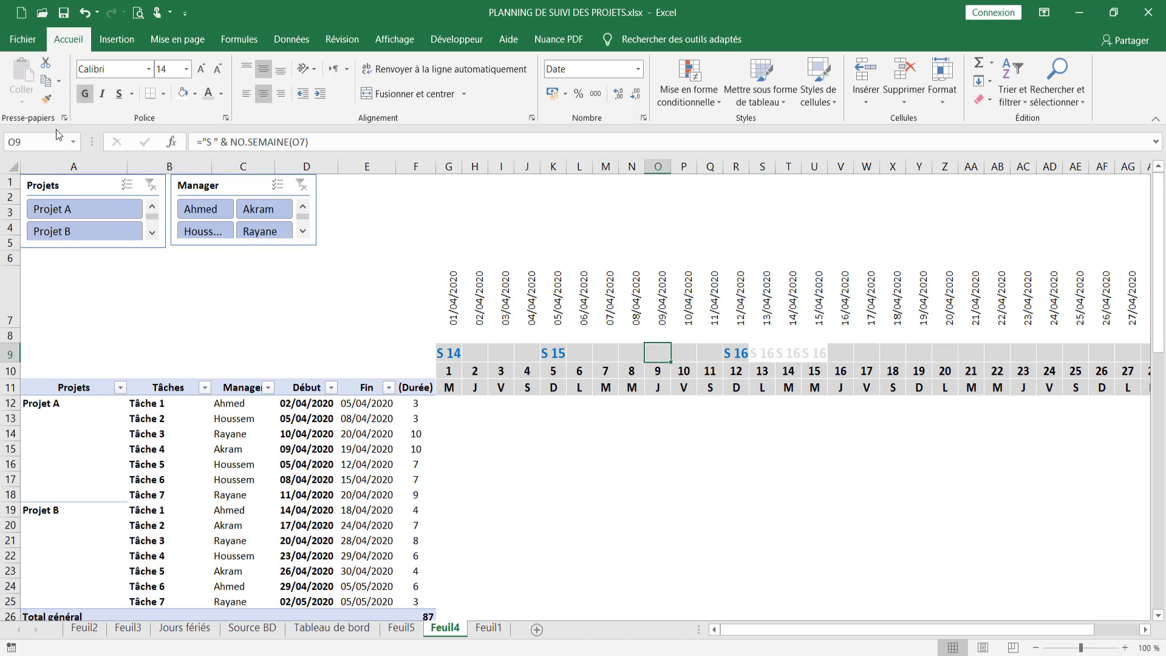
pyautogui.click(47, 98)
pyautogui.moveTo(668, 355)
pyautogui.mouseDown()
pyautogui.moveTo(1146, 365)
pyautogui.moveTo(1141, 373)
pyautogui.mouseUp()
pyautogui.click(85, 12)
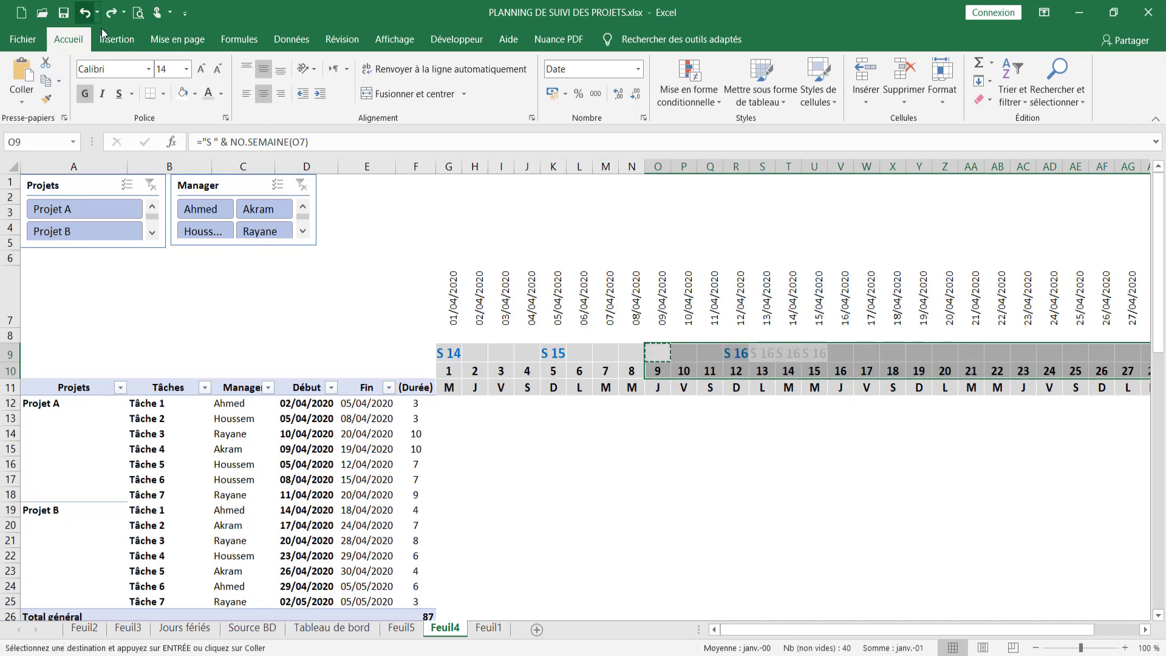
# Copy the format of O9 onto the week cells of row 9 from S9 onward with Format Painter.
pyautogui.click(661, 352)
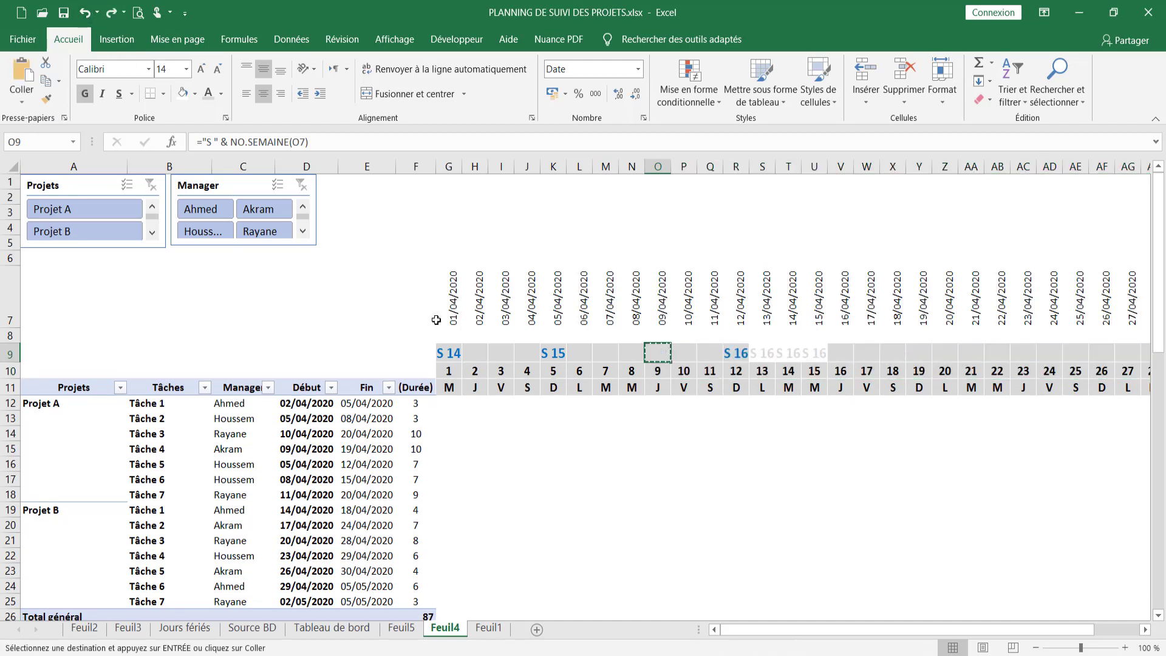
pyautogui.click(45, 97)
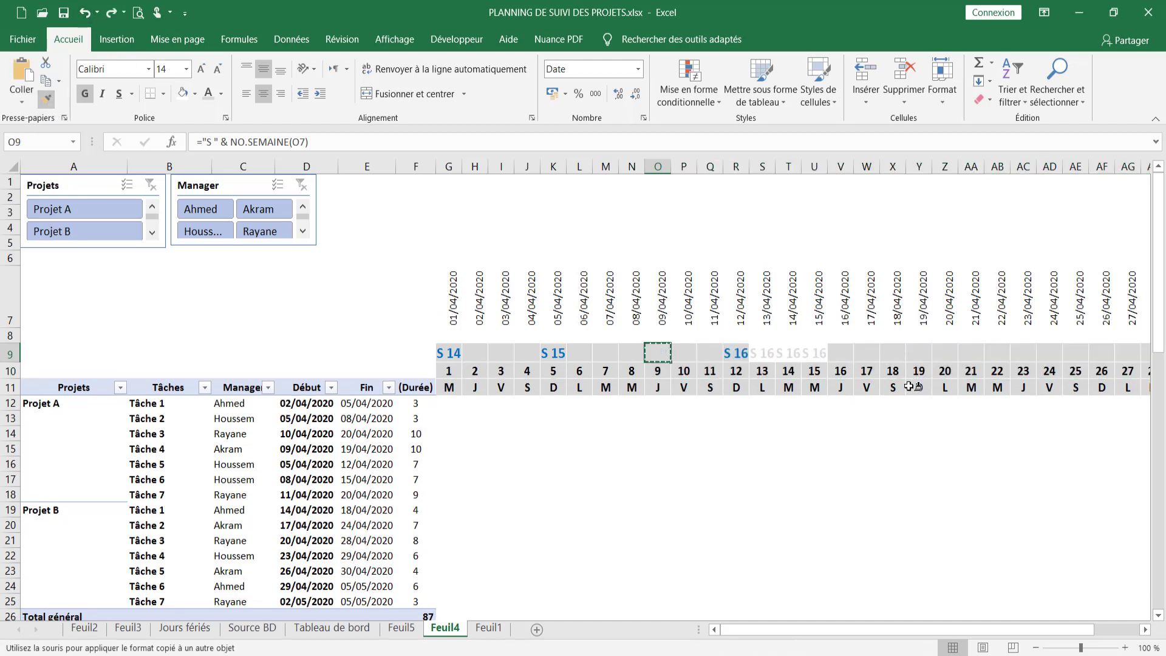
pyautogui.click(762, 353)
pyautogui.moveTo(780, 352); pyautogui.dragTo(1010, 351)
pyautogui.click(844, 434)
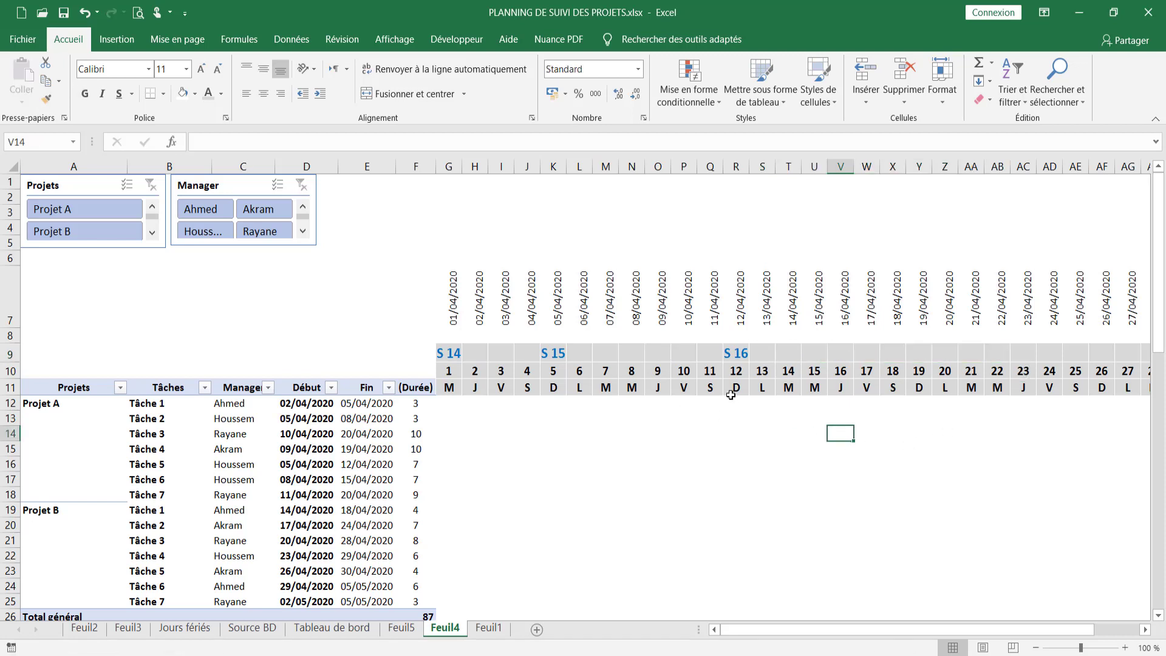
# Fill the blue week label from R9 across to AU9 and set the font color of S9:X9 to light gray.
pyautogui.click(732, 352)
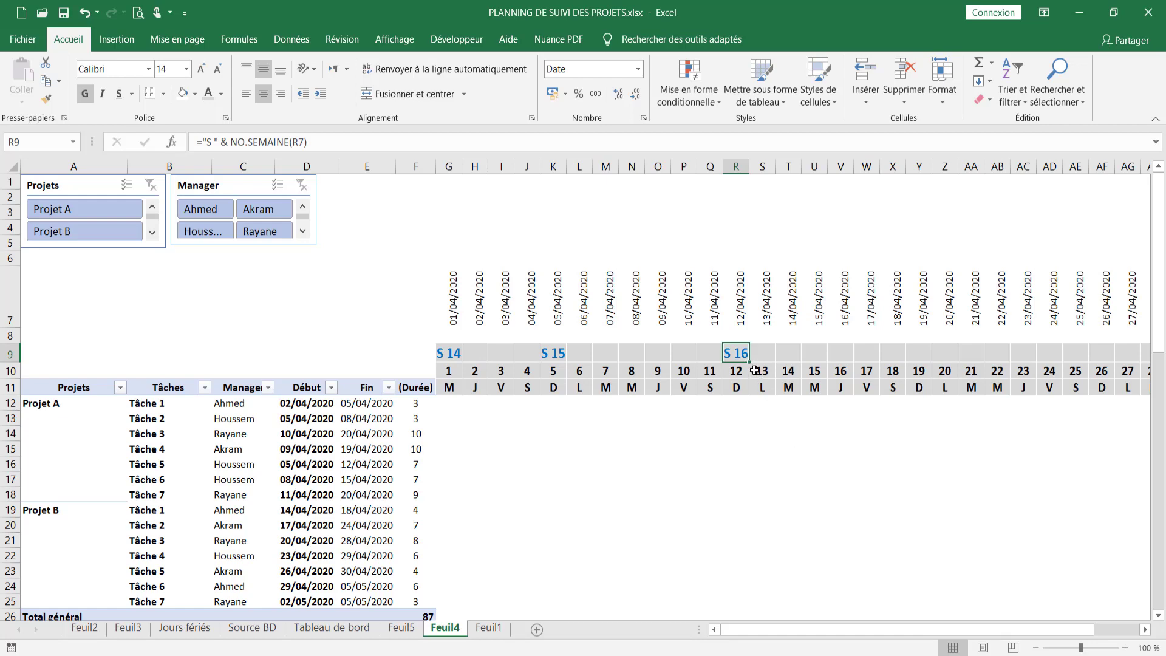
pyautogui.moveTo(751, 363); pyautogui.dragTo(1128, 363)
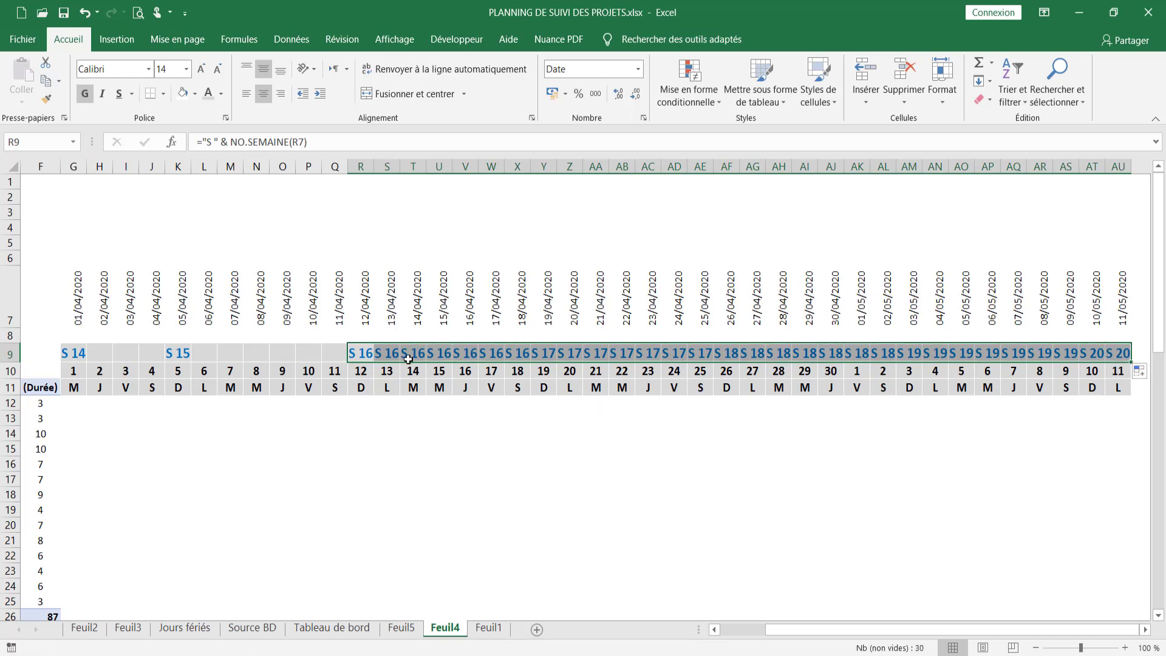
pyautogui.moveTo(388, 354); pyautogui.dragTo(515, 354)
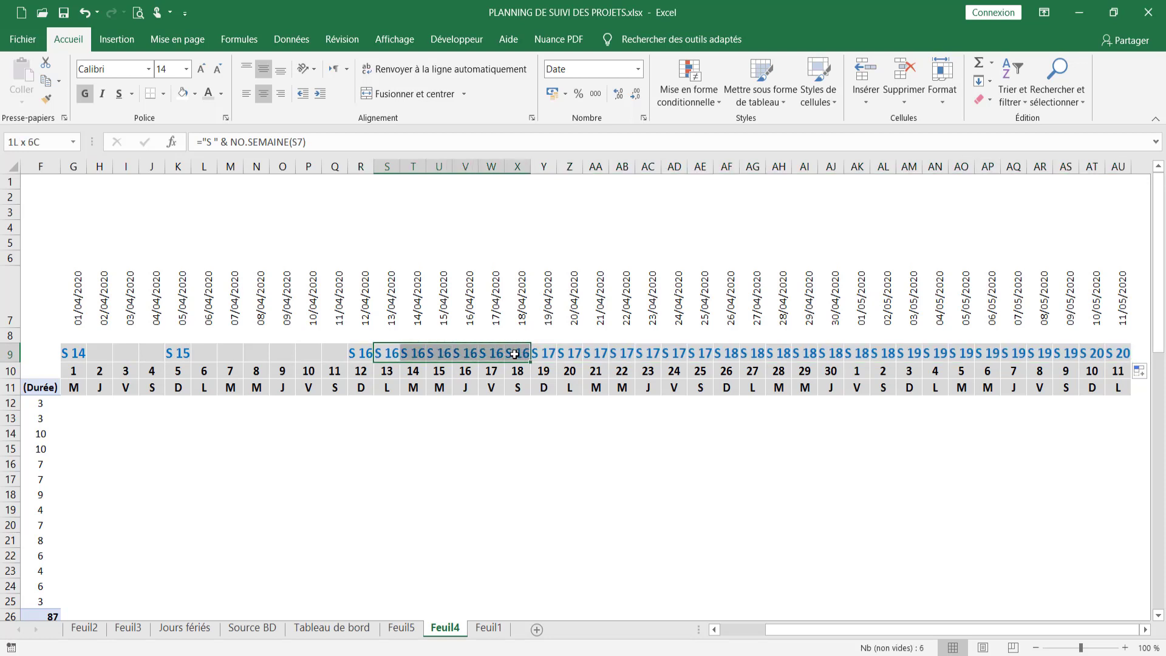
pyautogui.click(208, 93)
# Hide the repeated week labels in Z9:AE9, AG9:AL9, AN9:AS9 and AU9 with the light gray font color.
pyautogui.moveTo(571, 354); pyautogui.dragTo(704, 354)
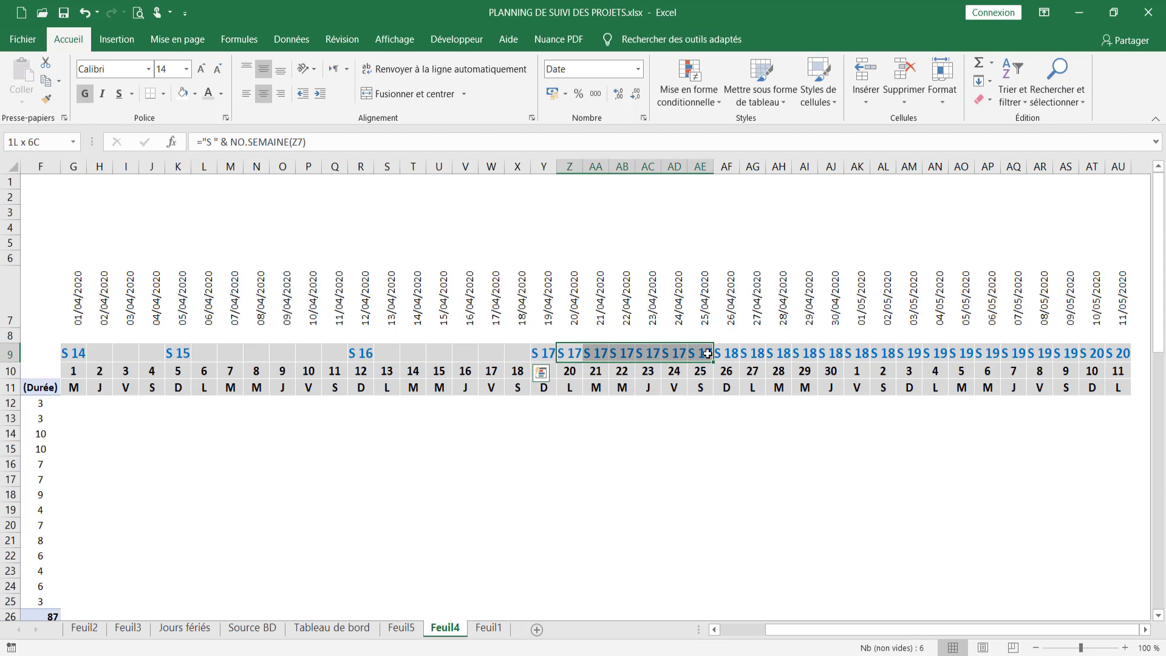
pyautogui.click(208, 93)
pyautogui.moveTo(753, 354); pyautogui.dragTo(1074, 359)
pyautogui.click(211, 93)
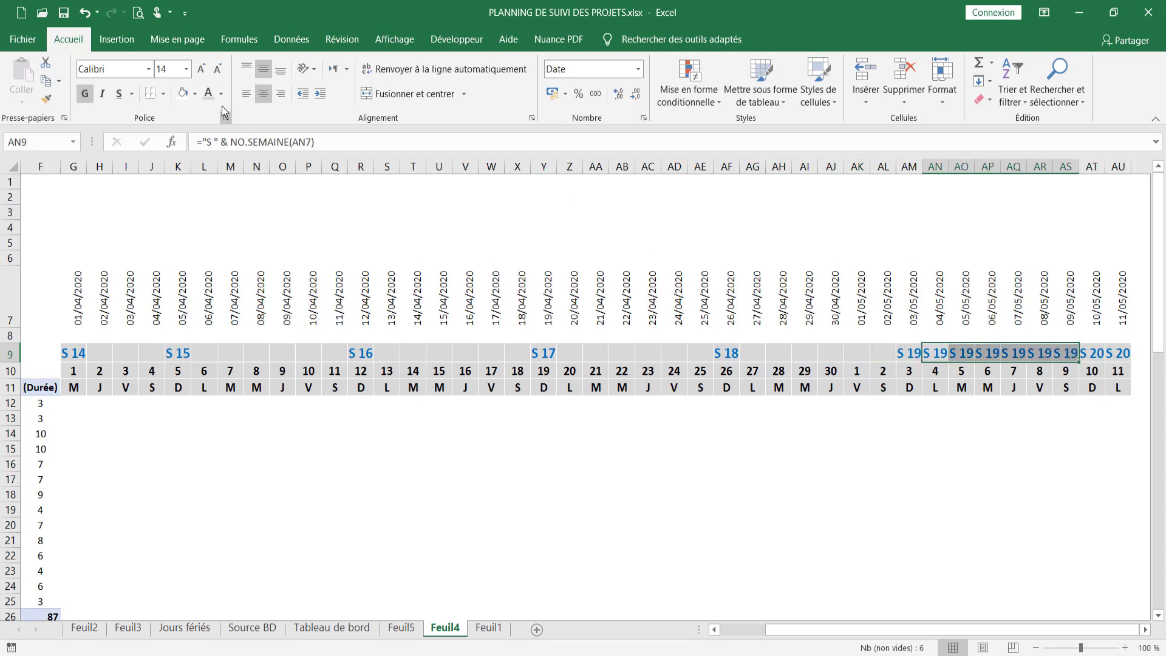
pyautogui.click(211, 93)
pyautogui.click(1118, 353)
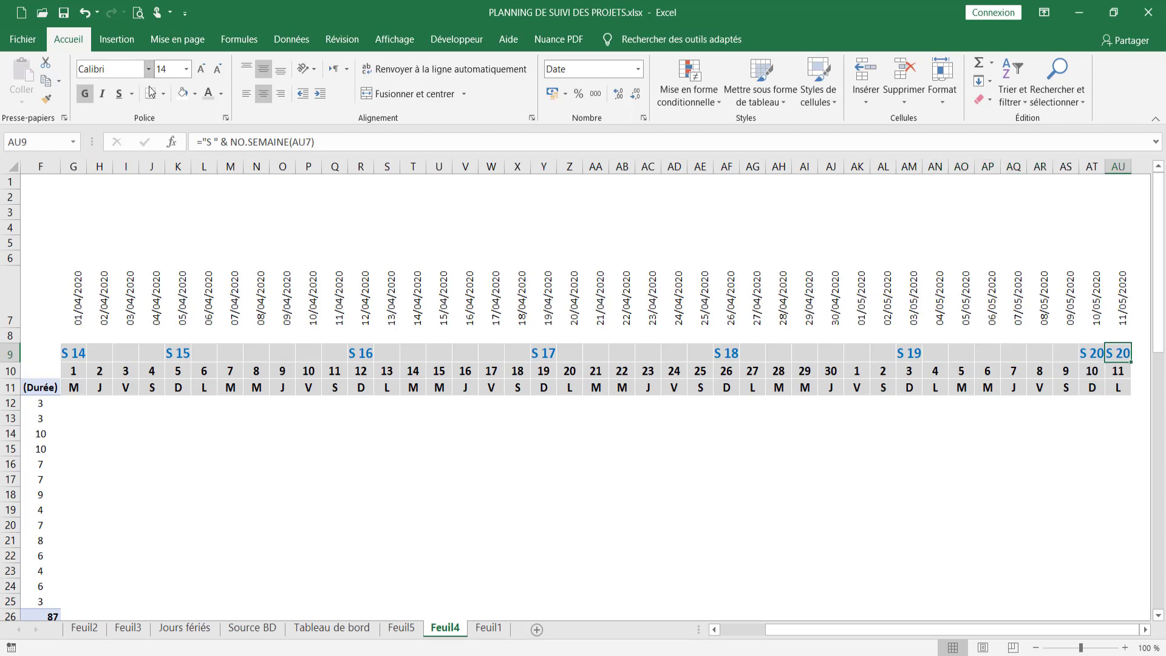
pyautogui.click(208, 93)
pyautogui.click(844, 485)
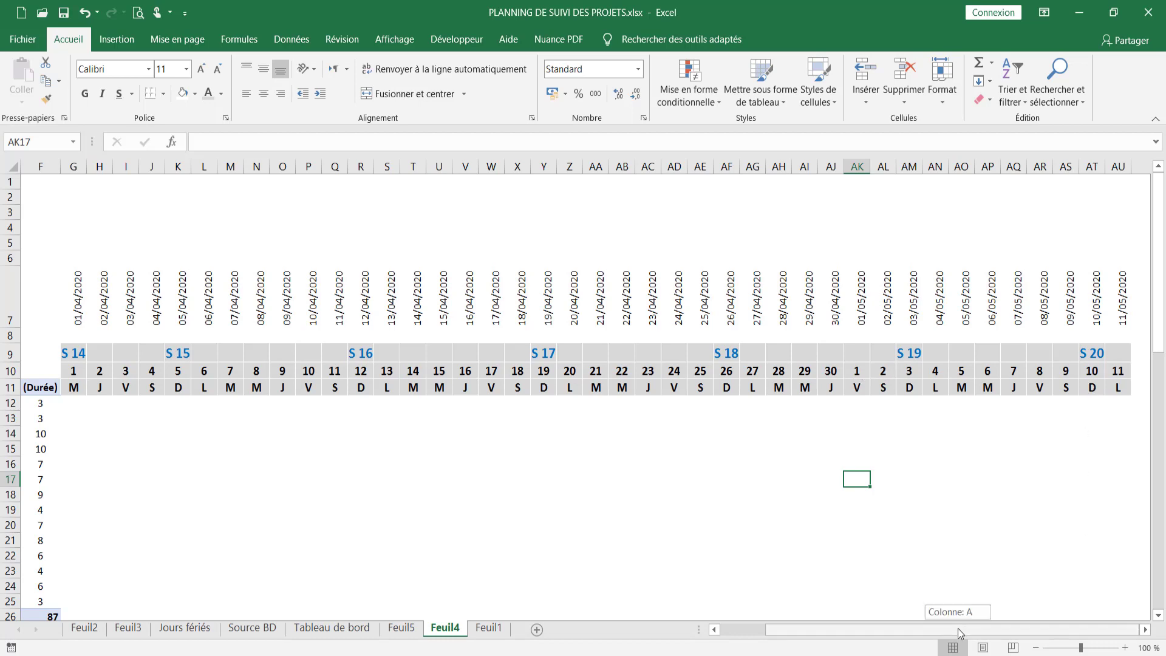
# Move the Projets and Manager slicers down side by side so that rows 1 to 3 above them are free.
pyautogui.hscroll(-5, 966, 608)
pyautogui.click(392, 213)
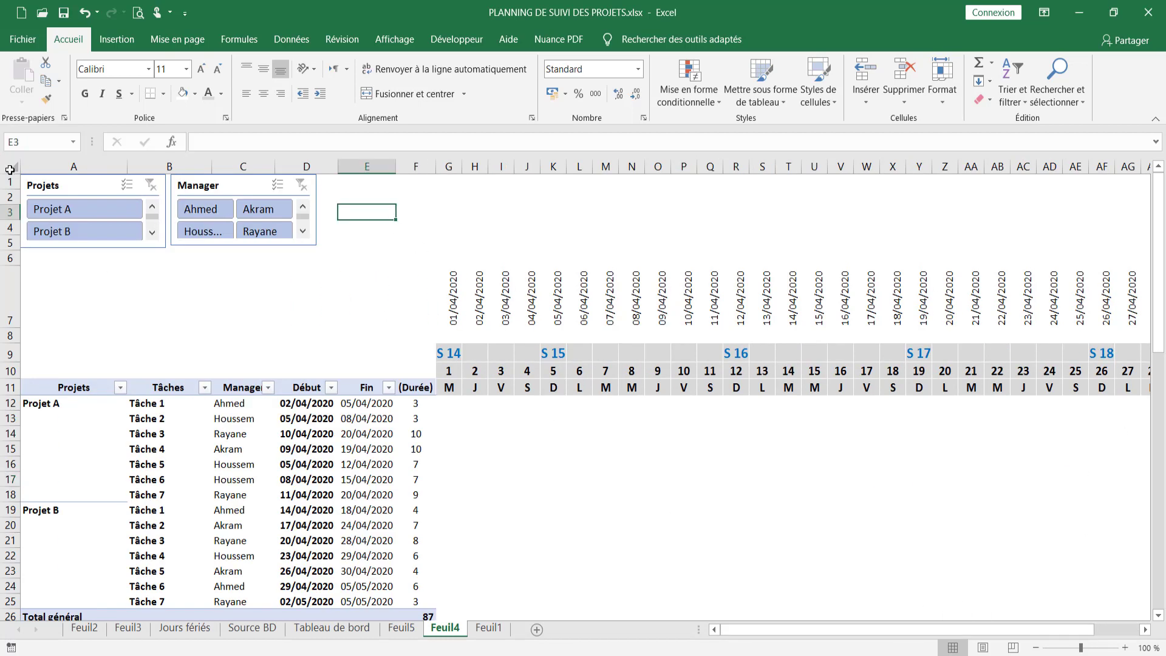
pyautogui.click(87, 187)
pyautogui.moveTo(87, 187); pyautogui.dragTo(91, 243)
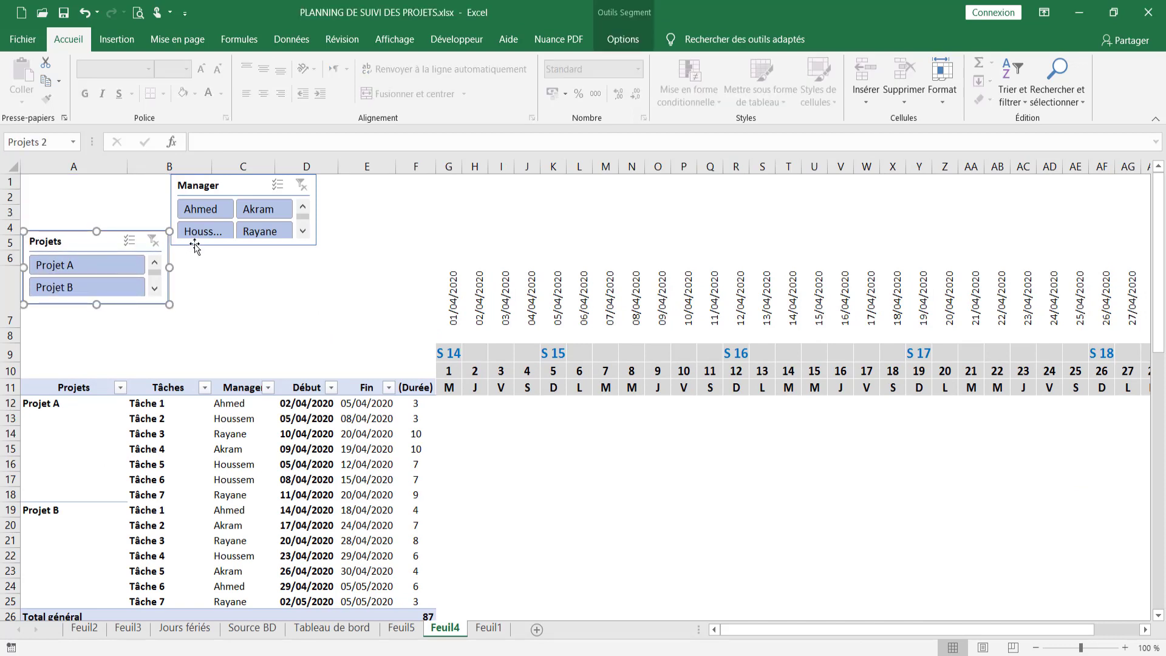
pyautogui.moveTo(194, 242); pyautogui.dragTo(193, 299)
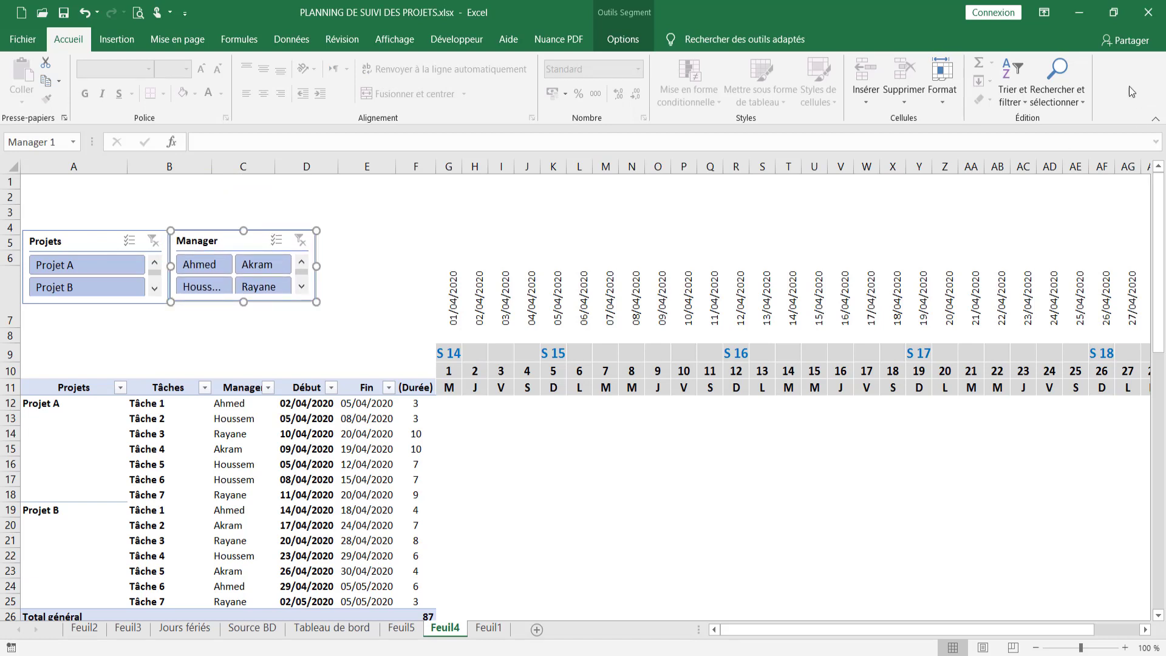
# Set the height of the Manager and Projets slicers to 2,4 cm and line them up in one row.
pyautogui.click(624, 39)
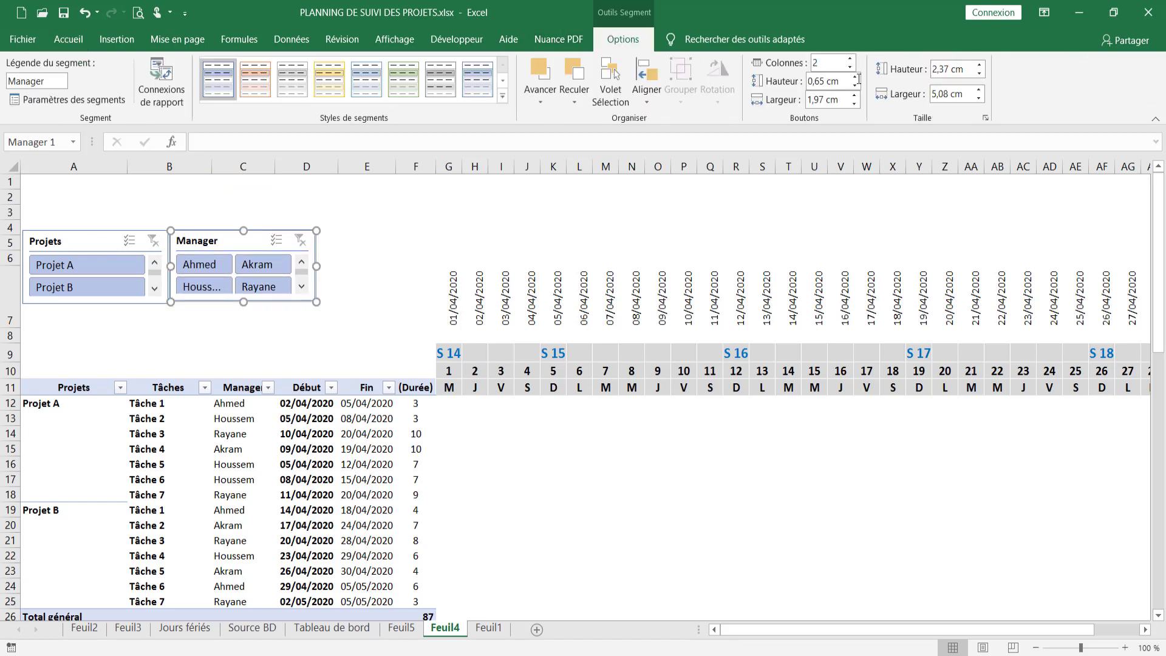
pyautogui.click(975, 65)
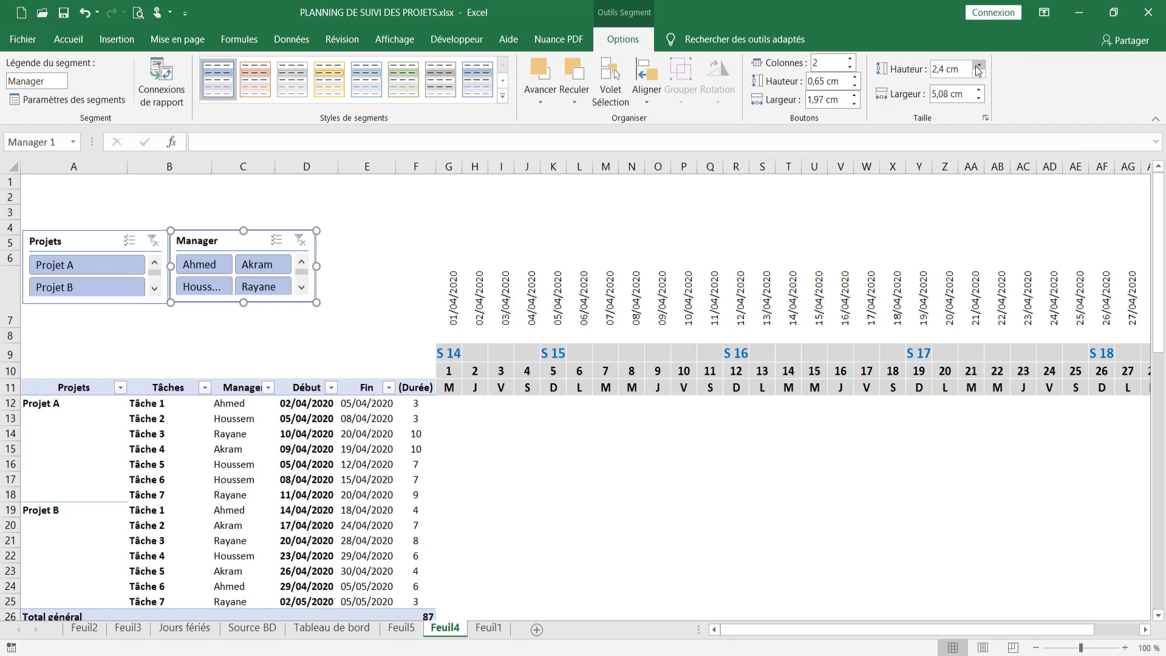
pyautogui.click(140, 305)
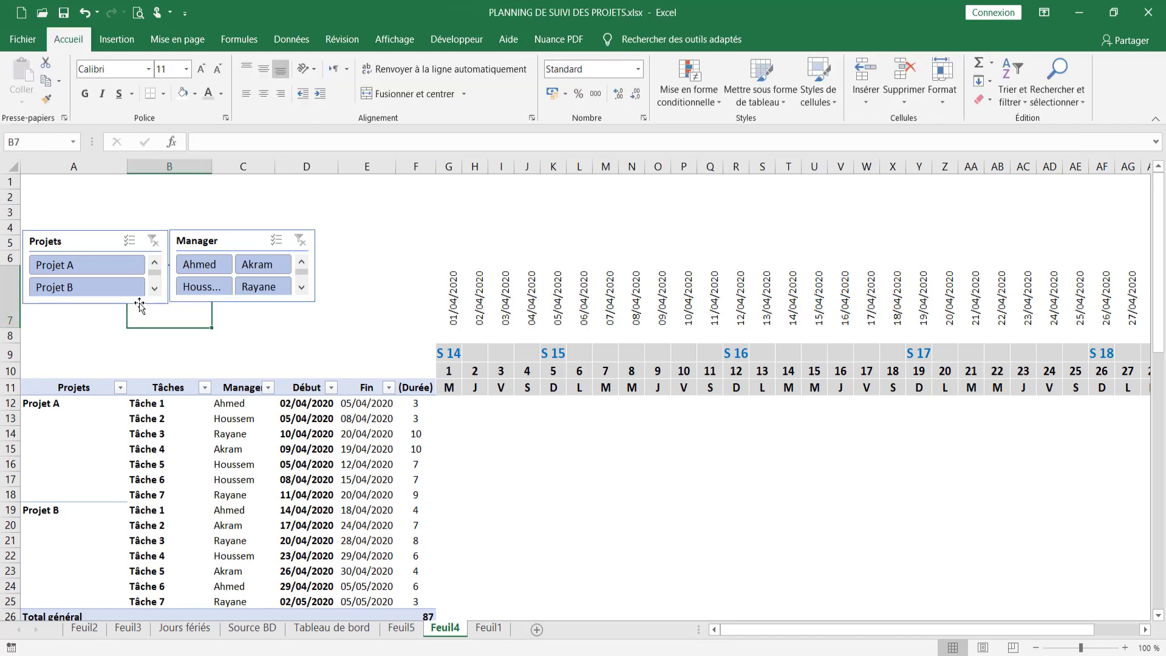
pyautogui.click(139, 303)
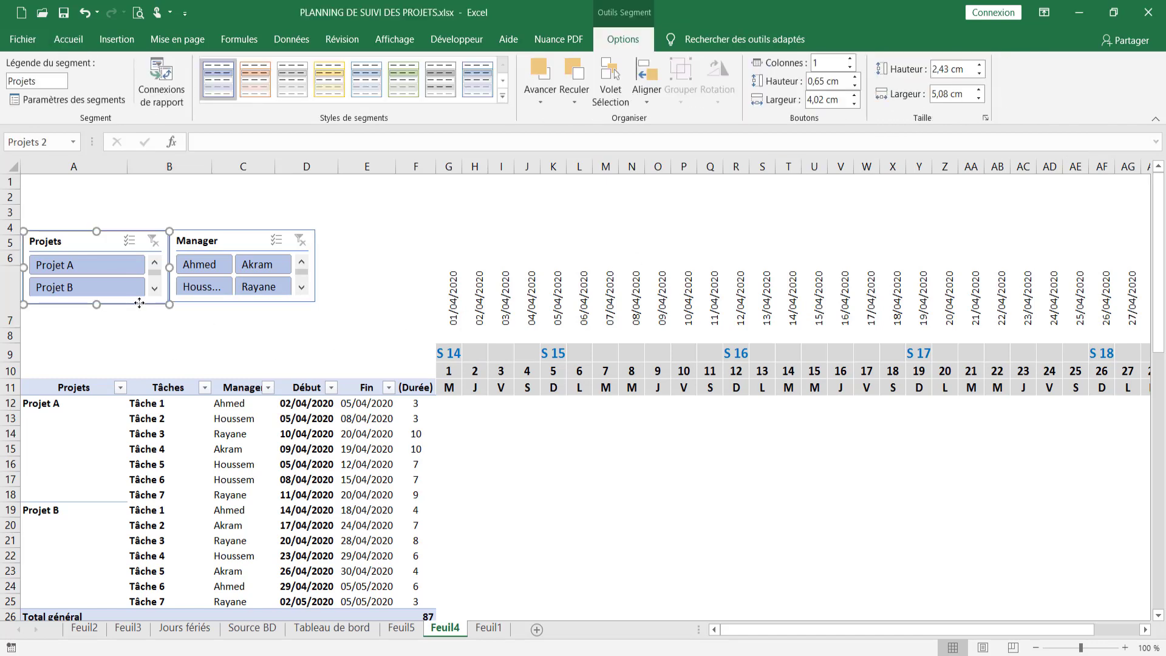
pyautogui.click(979, 73)
pyautogui.click(261, 353)
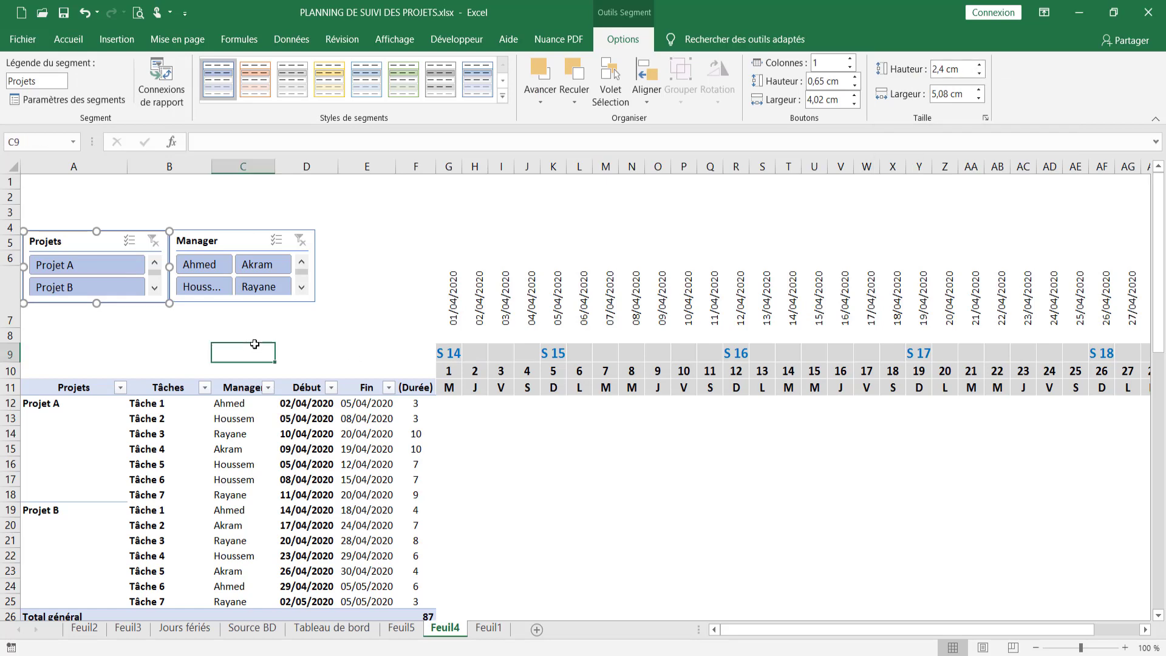
pyautogui.click(213, 231)
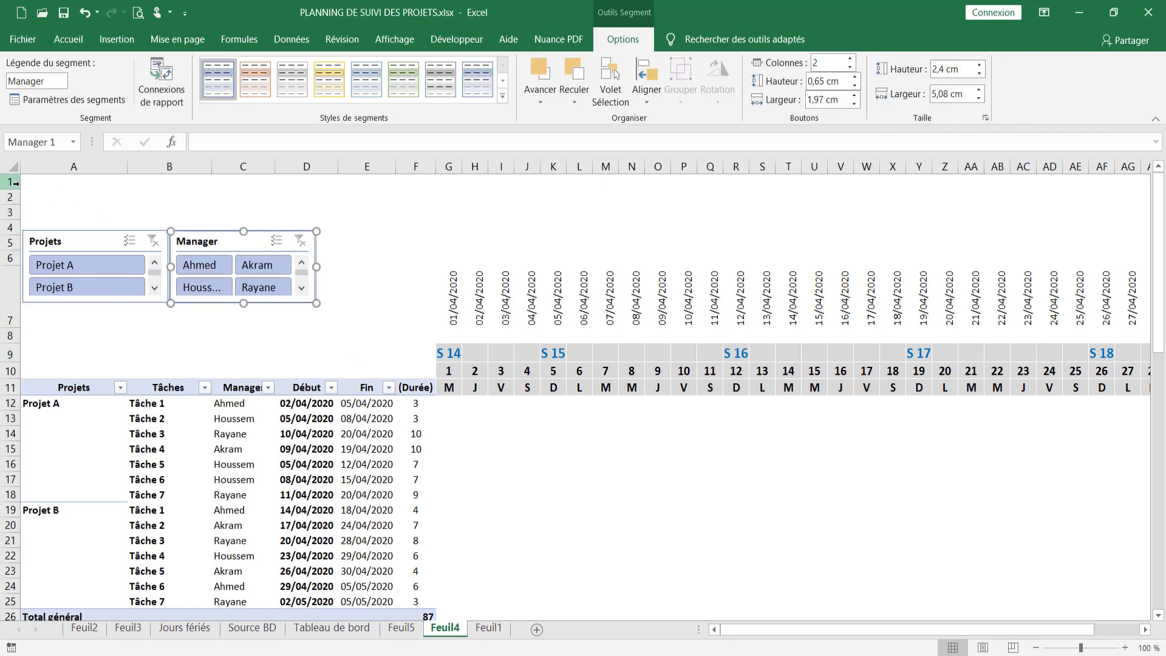
# Fill the banner range A1:AX4 with the standard dark blue color.
pyautogui.moveTo(27, 184); pyautogui.dragTo(1018, 225)
pyautogui.moveTo(1091, 222); pyautogui.dragTo(1003, 219)
pyautogui.click(195, 94)
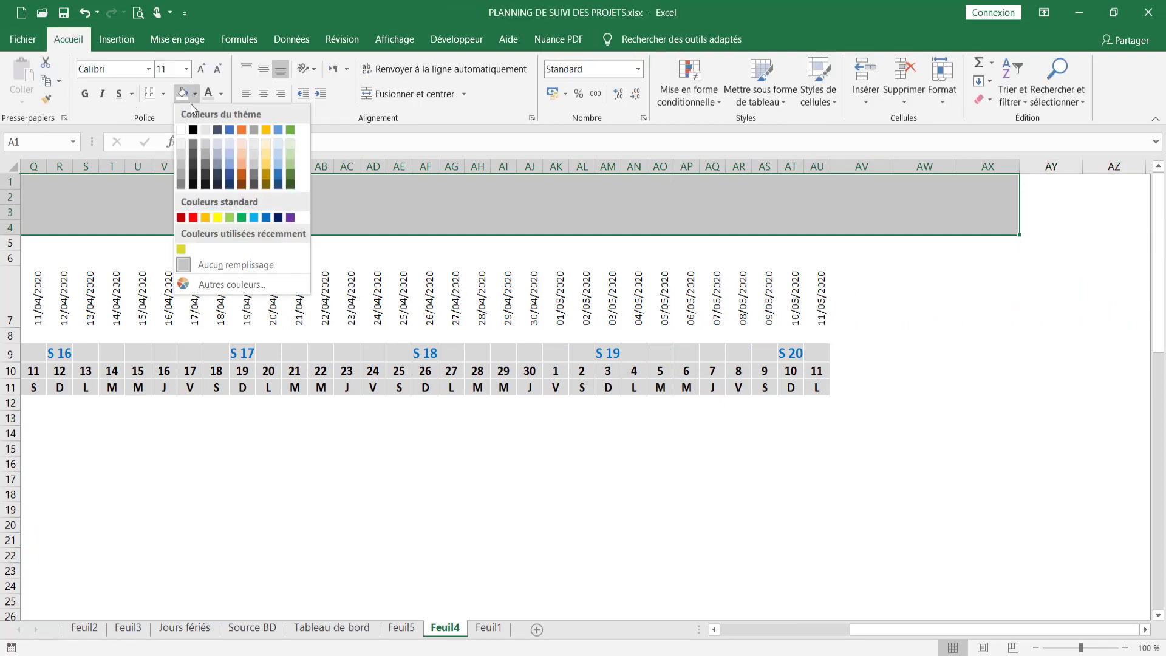
pyautogui.click(286, 233)
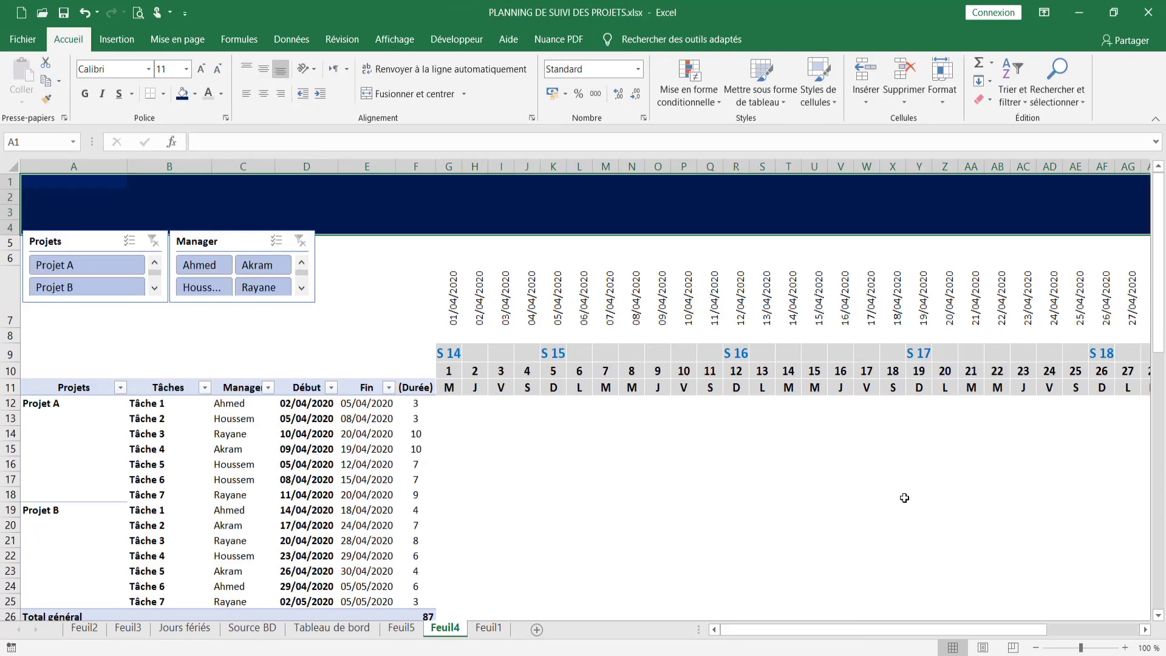
pyautogui.click(860, 506)
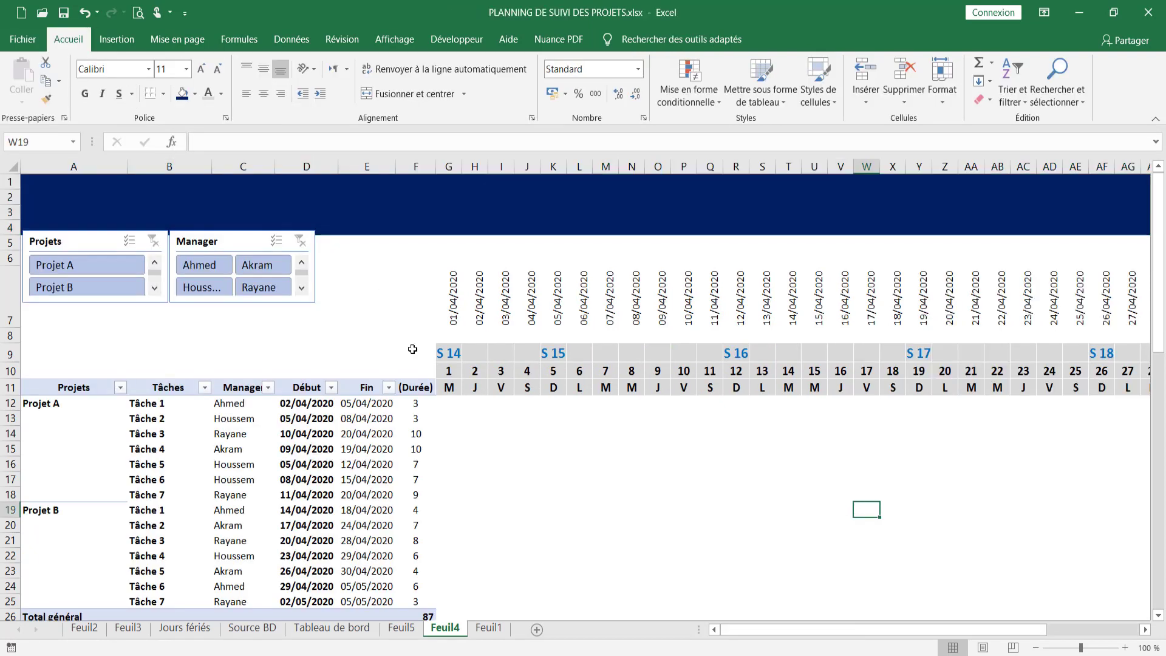
# Move the Projets and Manager slicers down just below the dark blue banner, keeping them side by side.
pyautogui.moveTo(96, 306); pyautogui.dragTo(78, 305)
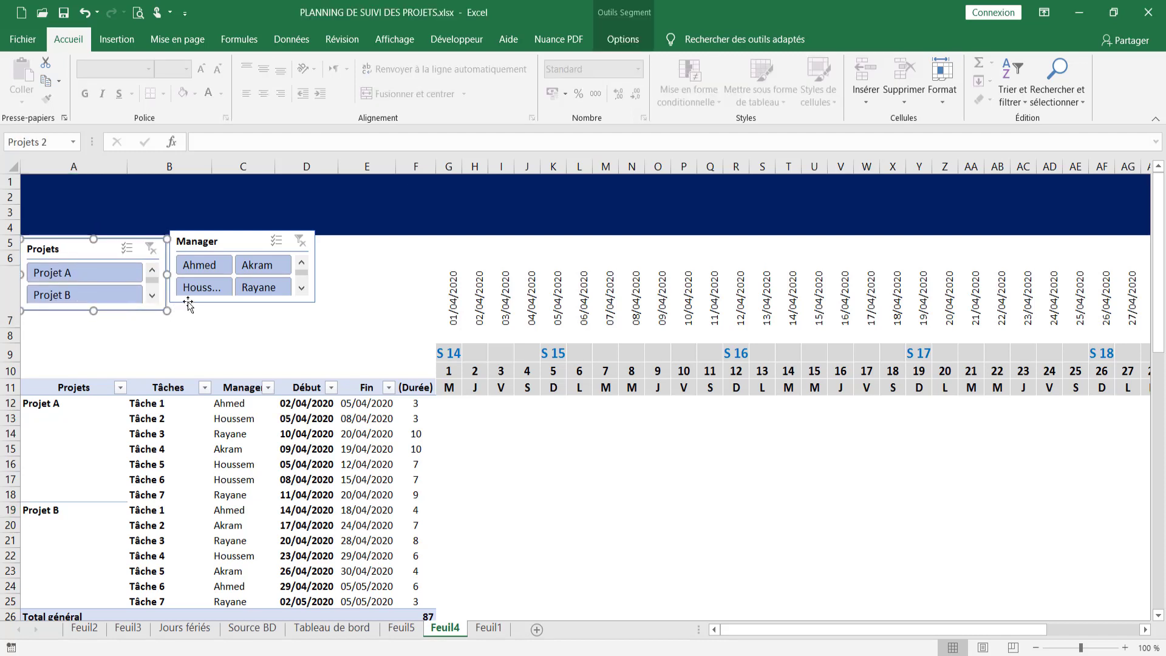
pyautogui.moveTo(188, 302); pyautogui.dragTo(185, 311)
pyautogui.click(243, 319)
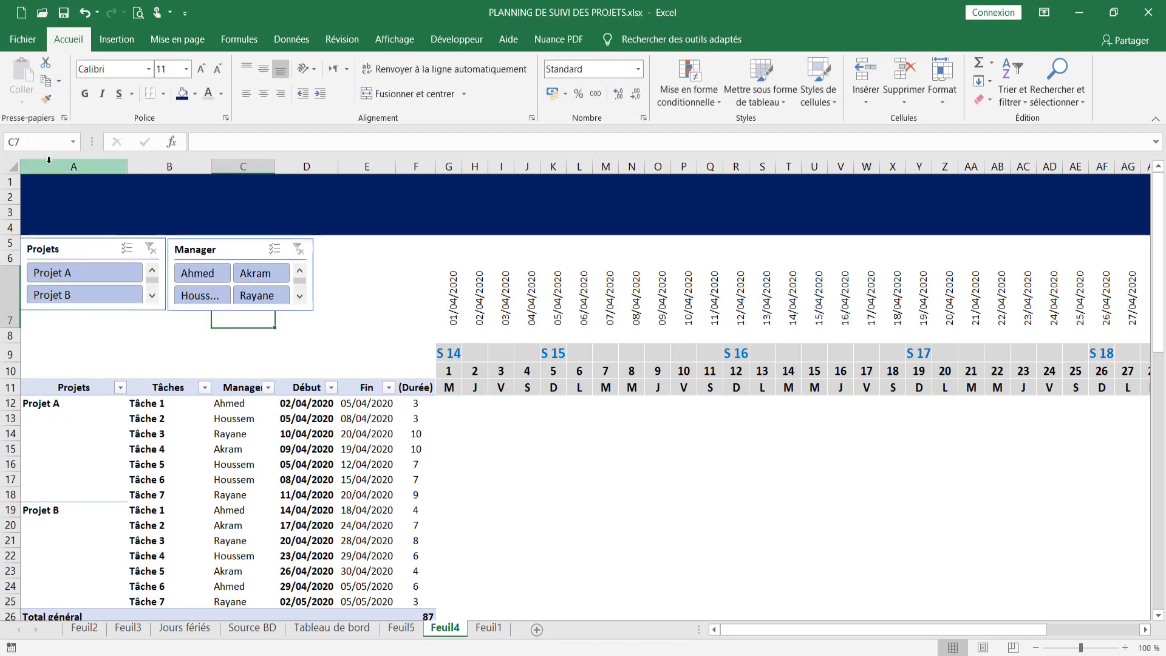
# Enter the title PLANNING DE GESTION DES PROJETS in cell A2.
pyautogui.click(69, 200)
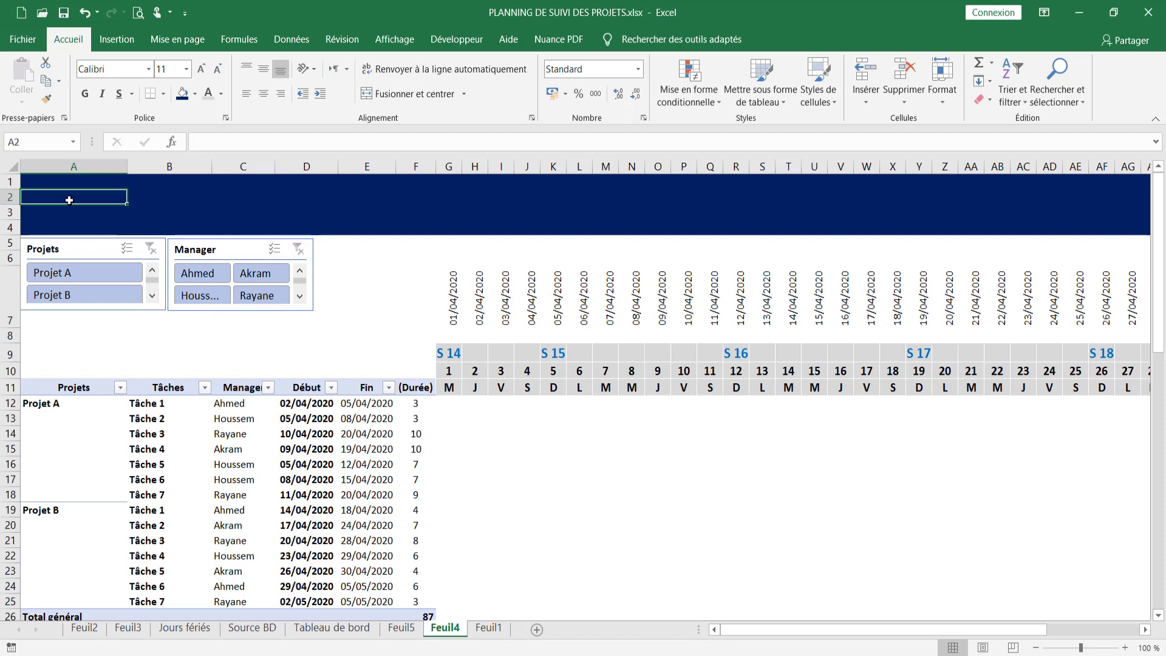
pyautogui.write('PL')
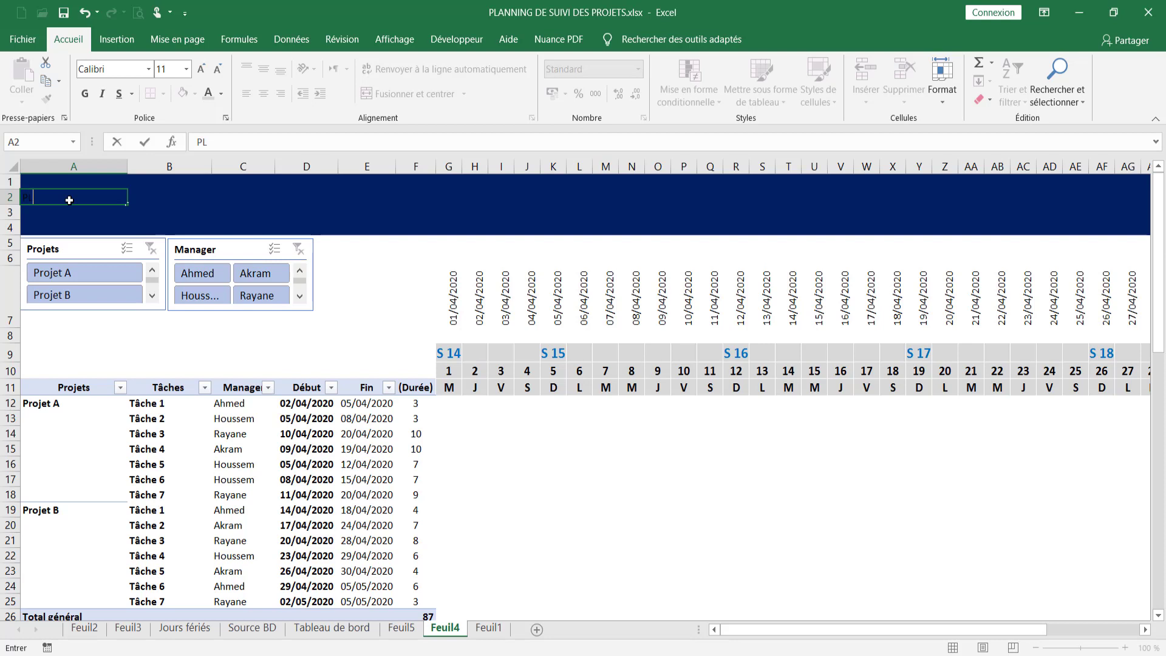
pyautogui.write('ANNING DE GESTION D')
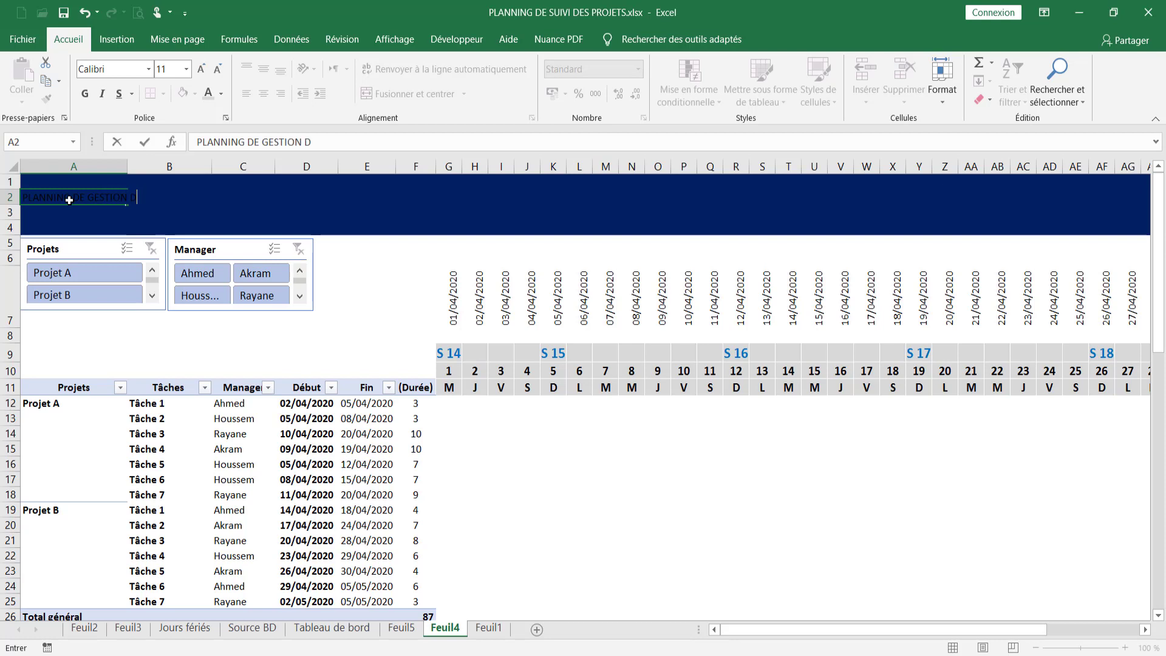
pyautogui.write('ES PROJET')
pyautogui.click(360, 142)
pyautogui.write('S')
pyautogui.click(197, 342)
# Make the title range A1:E3 bold with a yellow font color.
pyautogui.click(36, 184)
pyautogui.moveTo(38, 194); pyautogui.dragTo(387, 209)
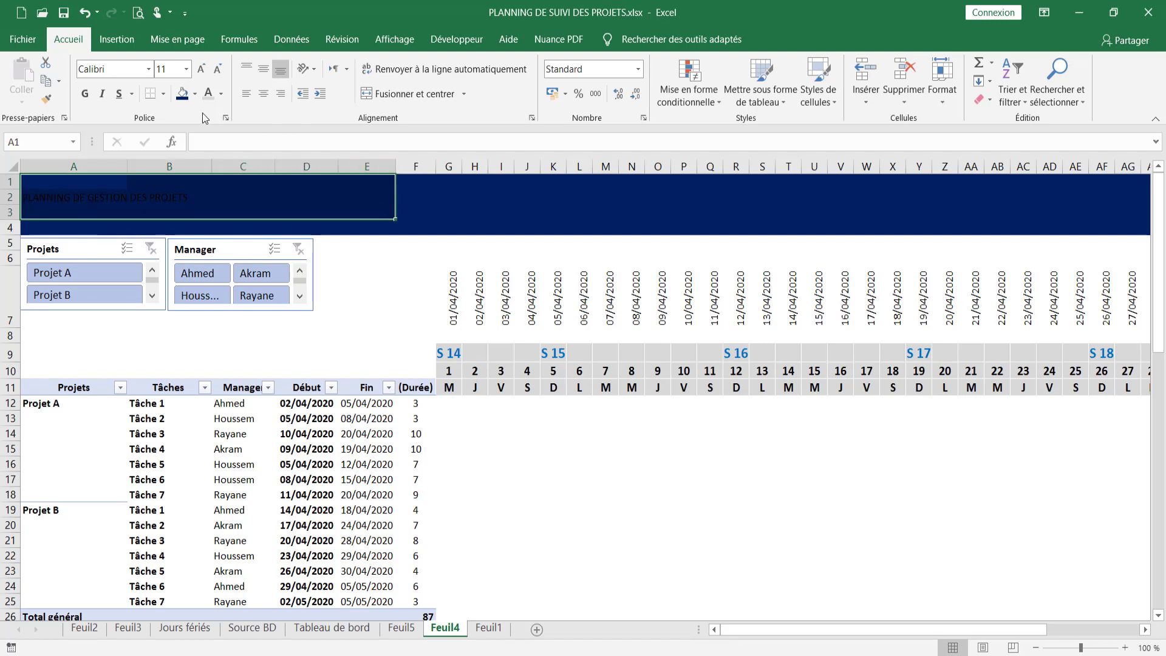
pyautogui.click(85, 94)
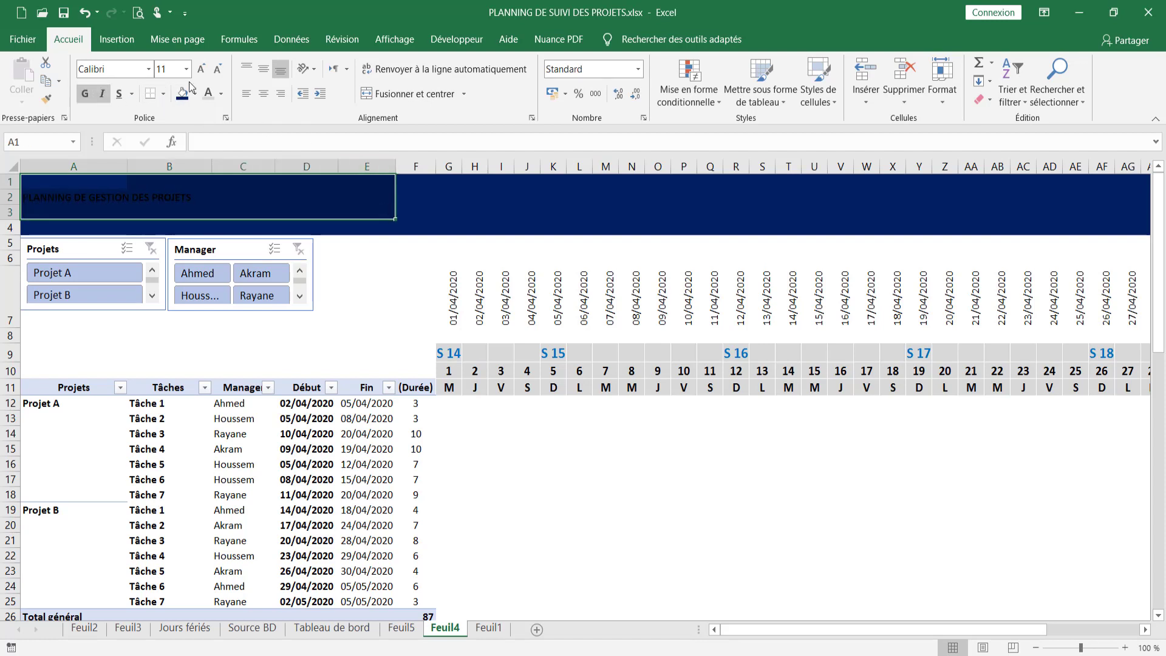
pyautogui.click(221, 95)
pyautogui.click(251, 236)
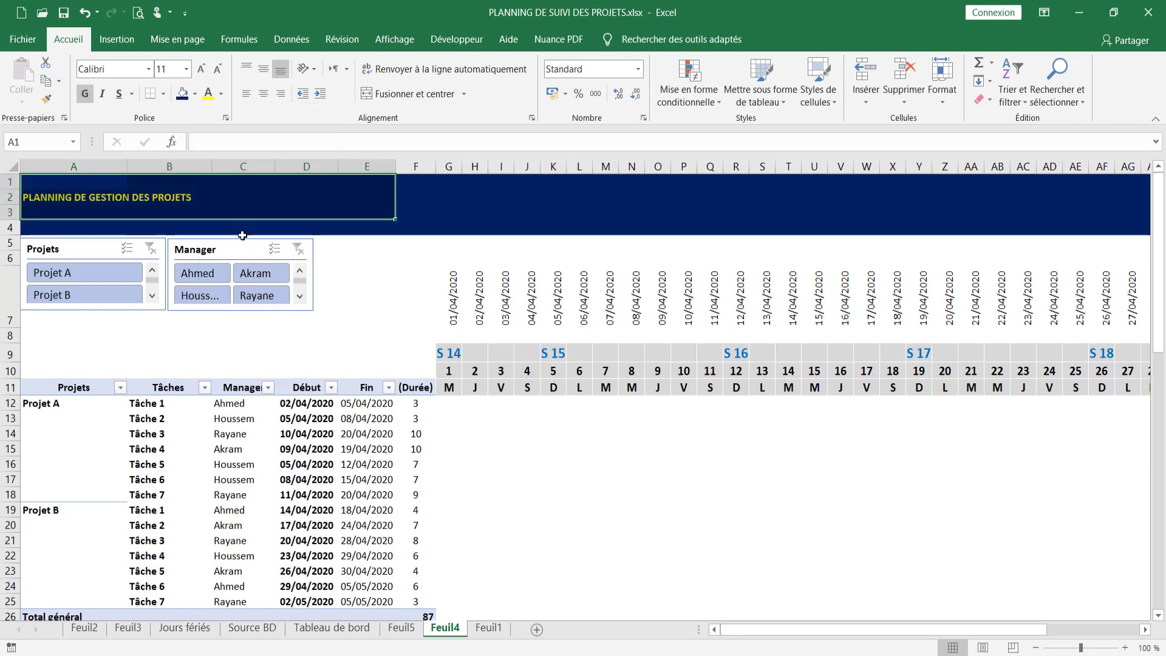
# Set the title range's font to Agency FB at size 18.
pyautogui.click(201, 69)
pyautogui.click(201, 68)
pyautogui.click(200, 69)
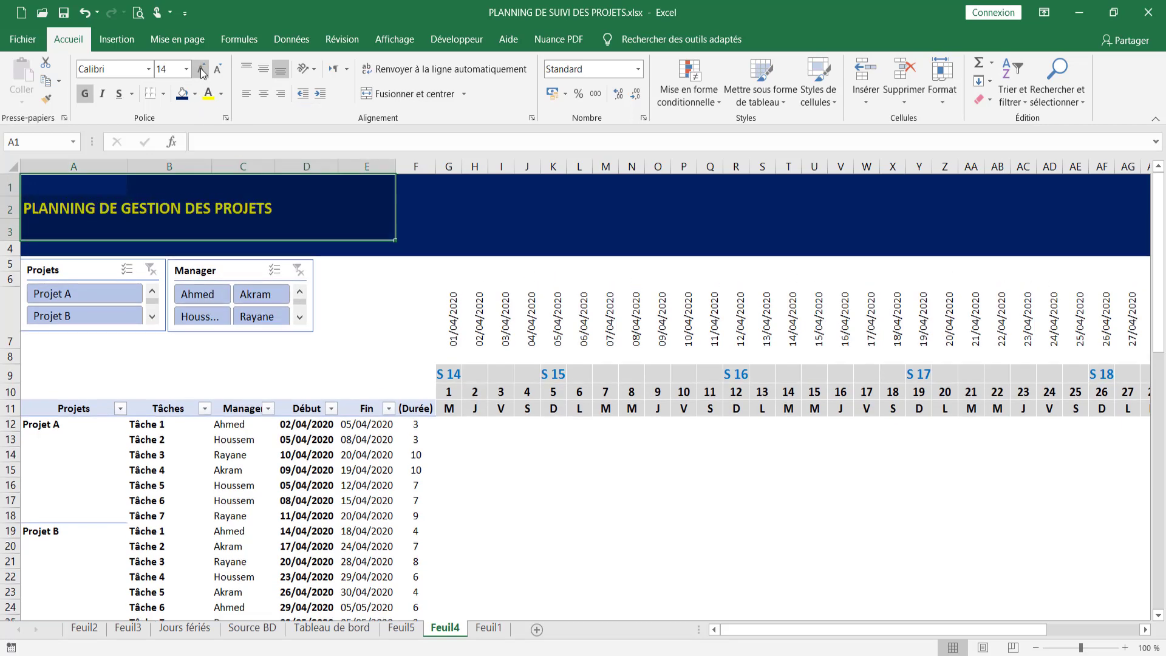
pyautogui.click(148, 69)
pyautogui.click(107, 169)
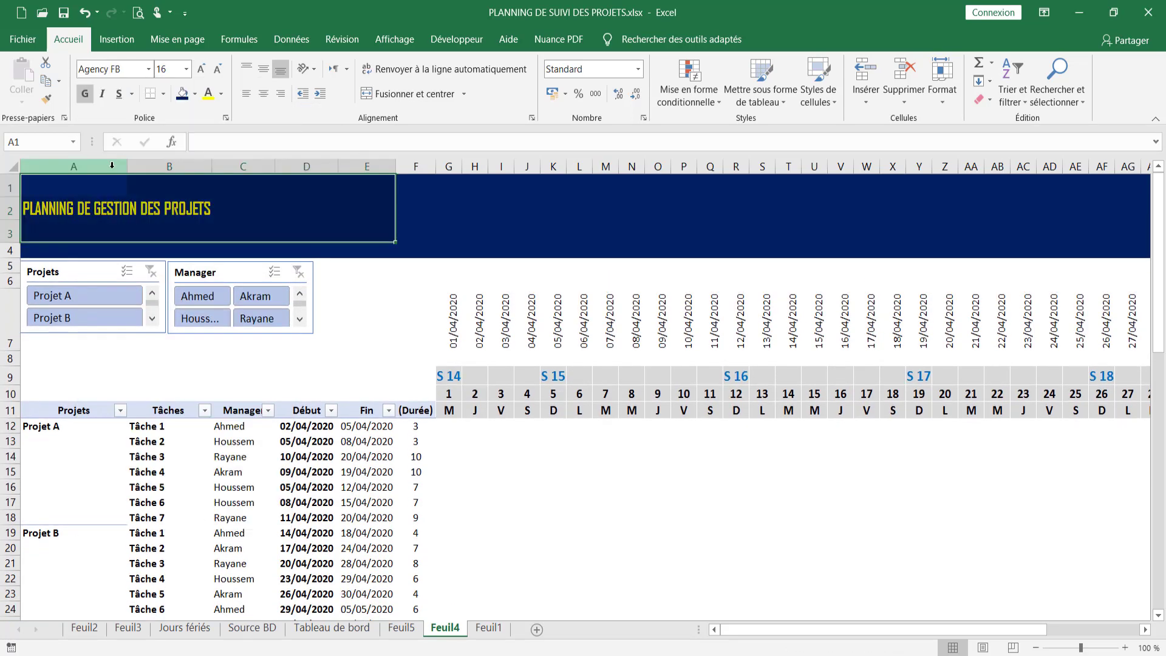
pyautogui.click(202, 68)
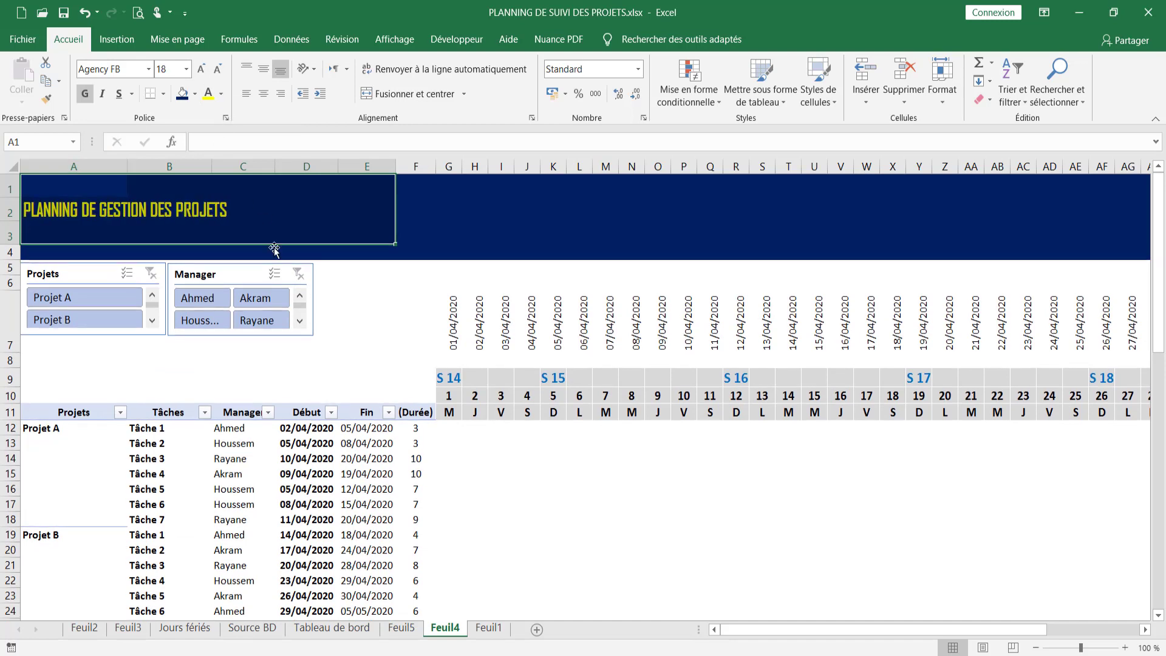
pyautogui.click(367, 315)
# Examine the date-range formula in F1 of the Tableau de bord sheet and return to cell F2 of Feuil4.
pyautogui.click(428, 205)
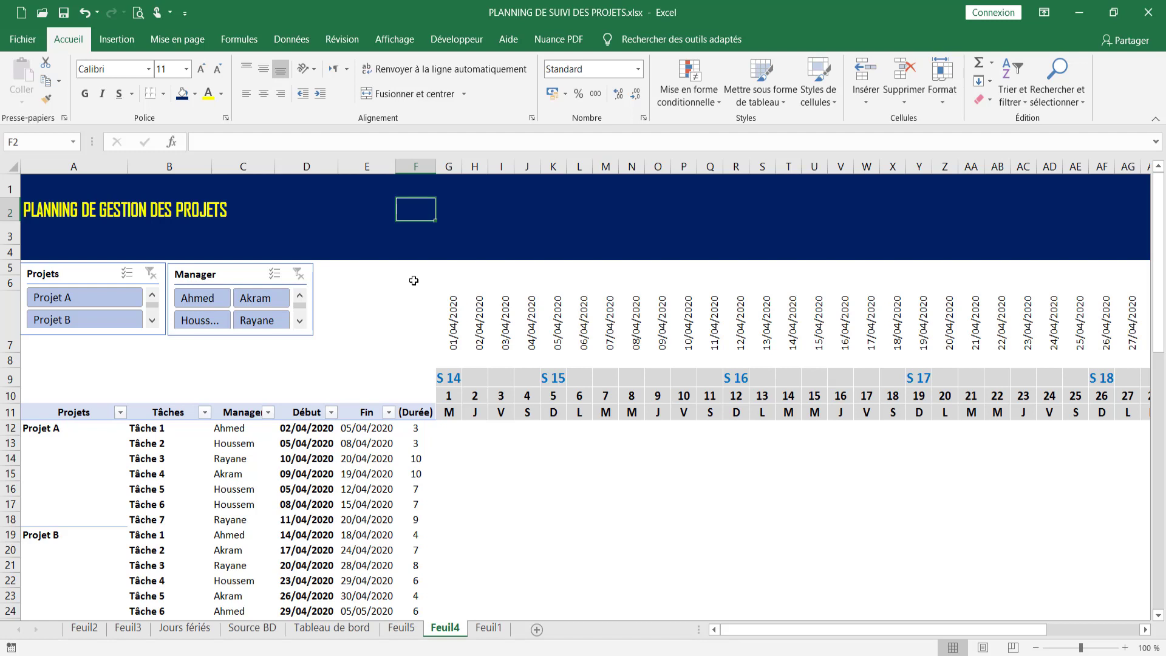
pyautogui.click(331, 627)
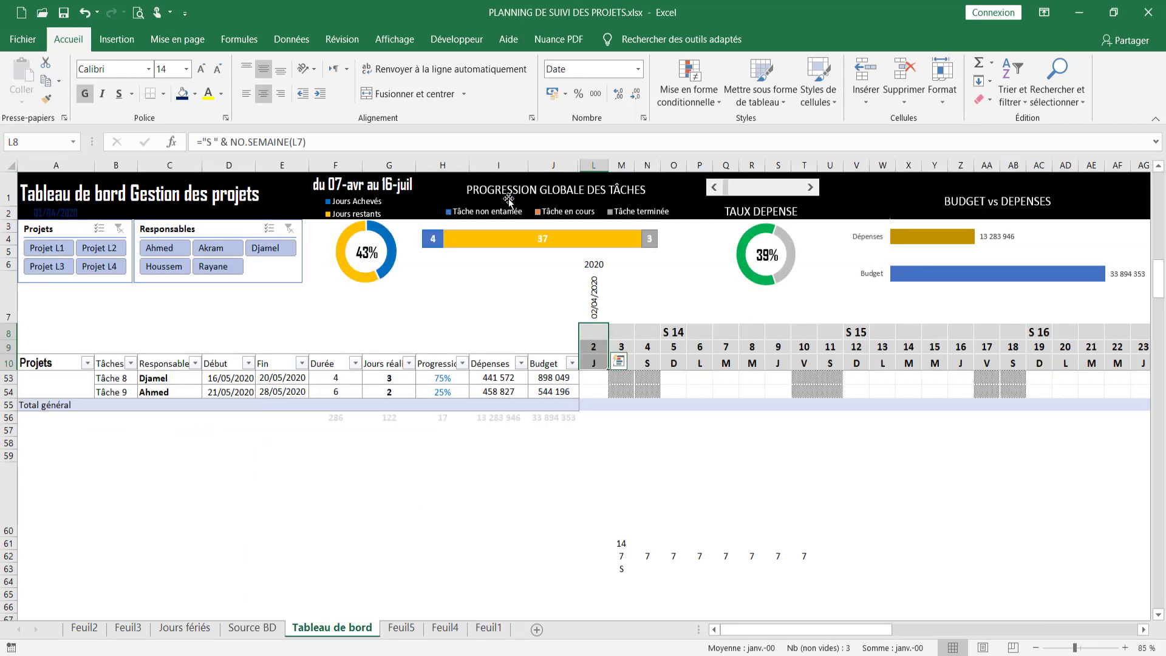
pyautogui.click(393, 193)
pyautogui.moveTo(379, 271)
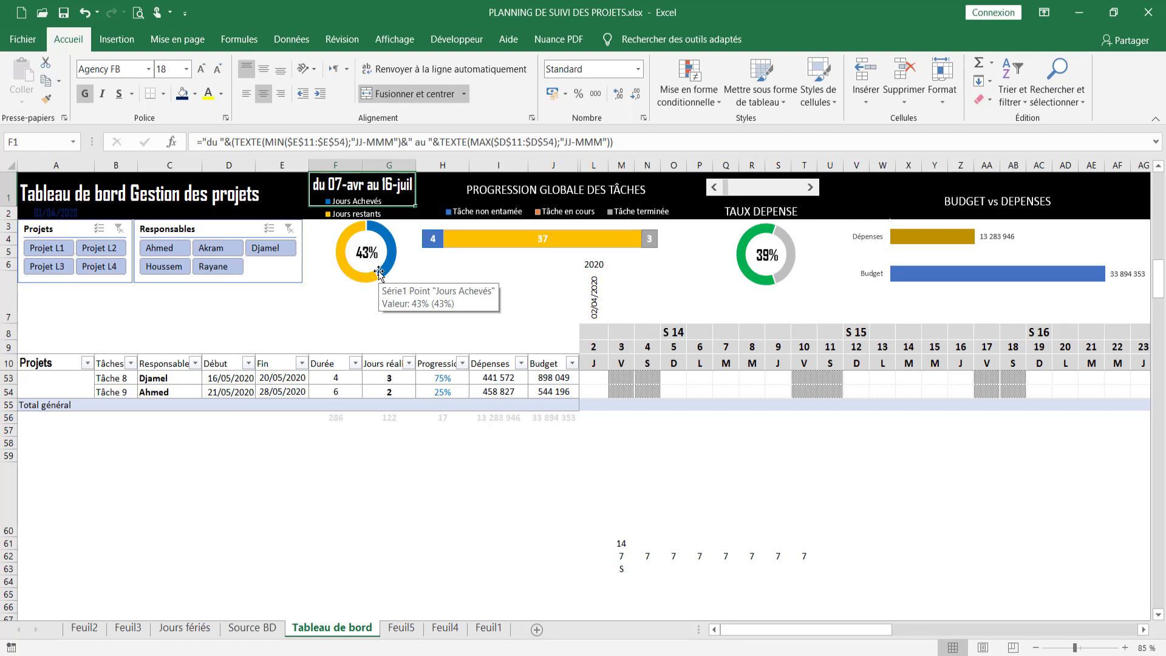
pyautogui.click(452, 627)
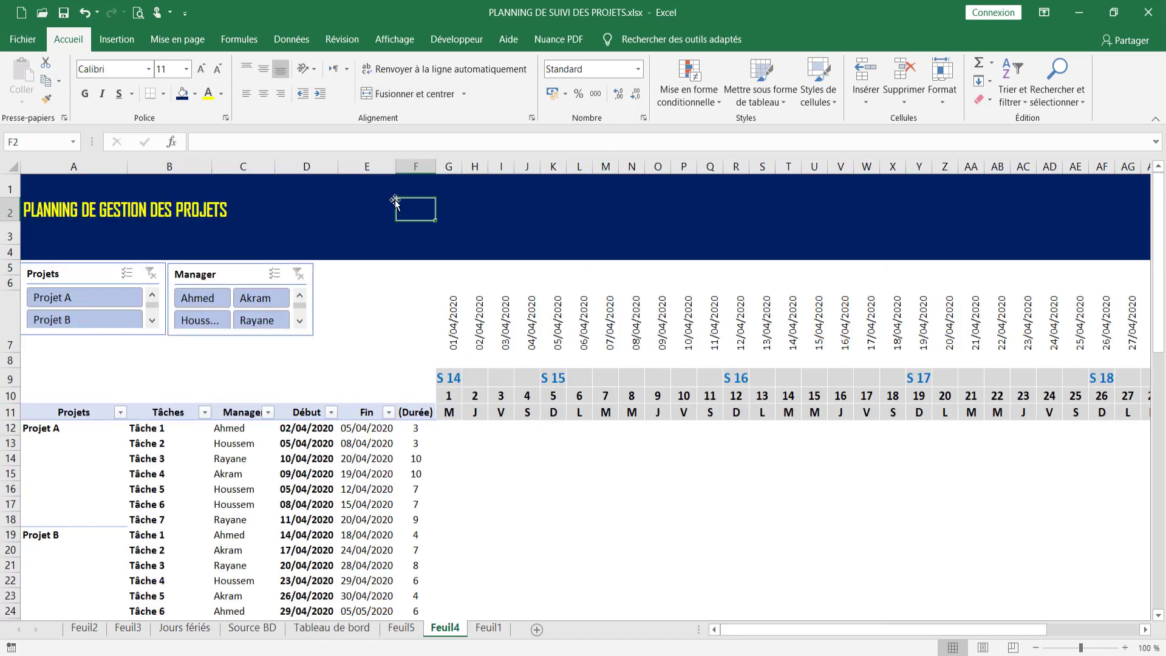
# Try to enter the formula +"DU" &TEXTE(min(D12:D25;"jj-mmm") in F2 for the earliest start date.
pyautogui.write('+')
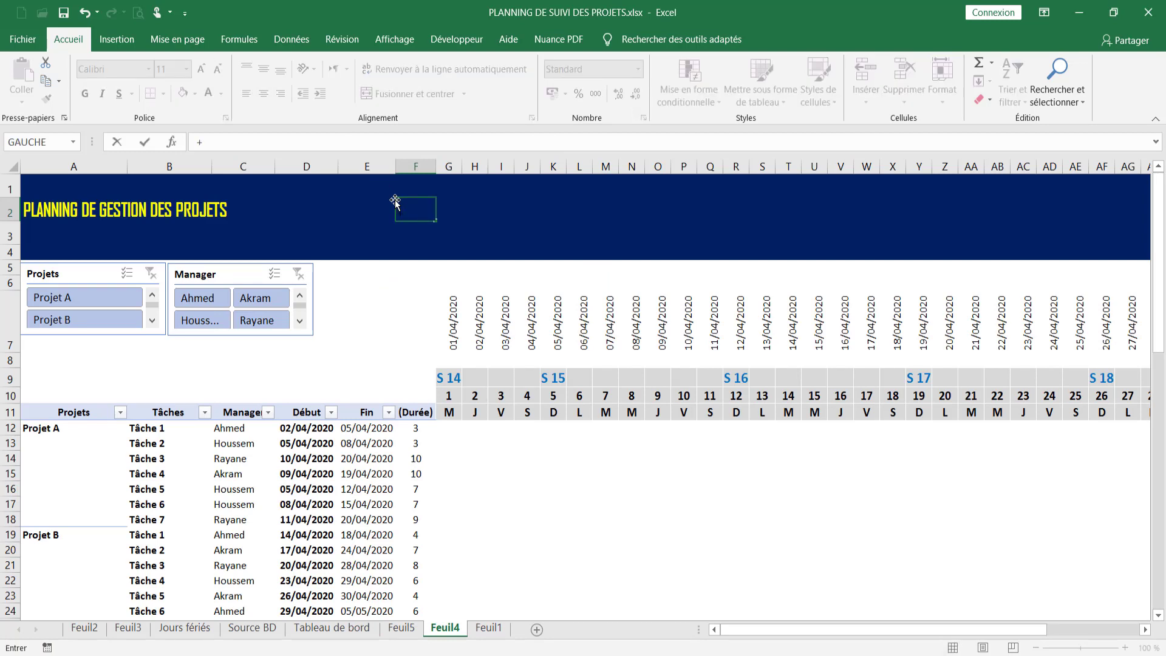
pyautogui.write('"DU')
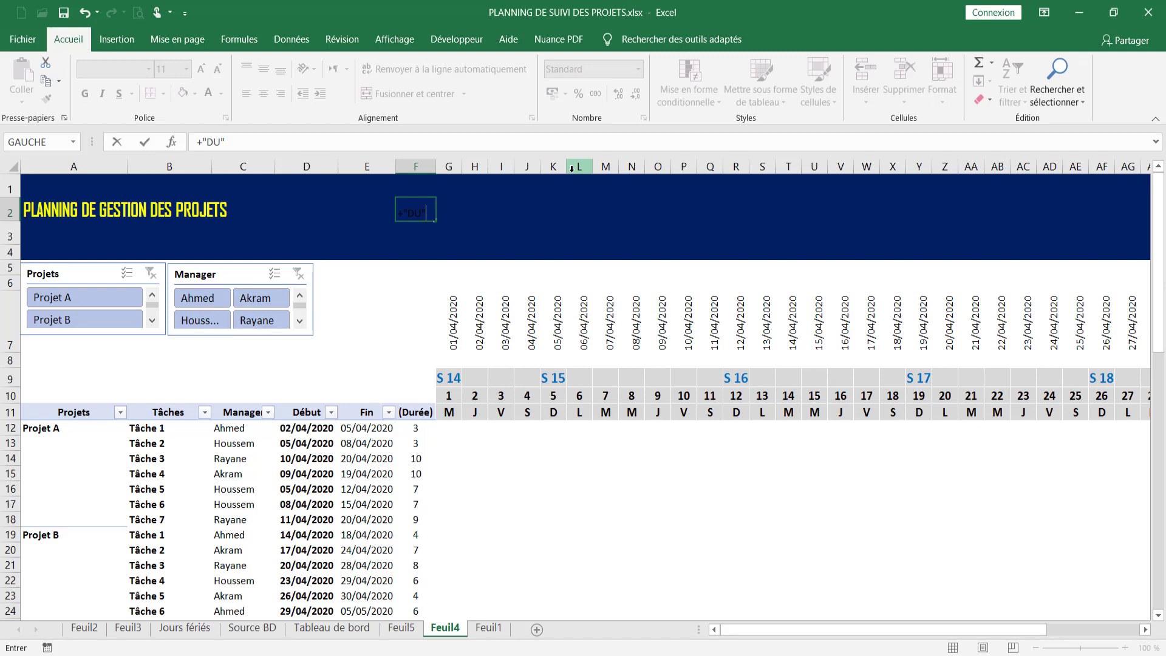
pyautogui.write('" &tex')
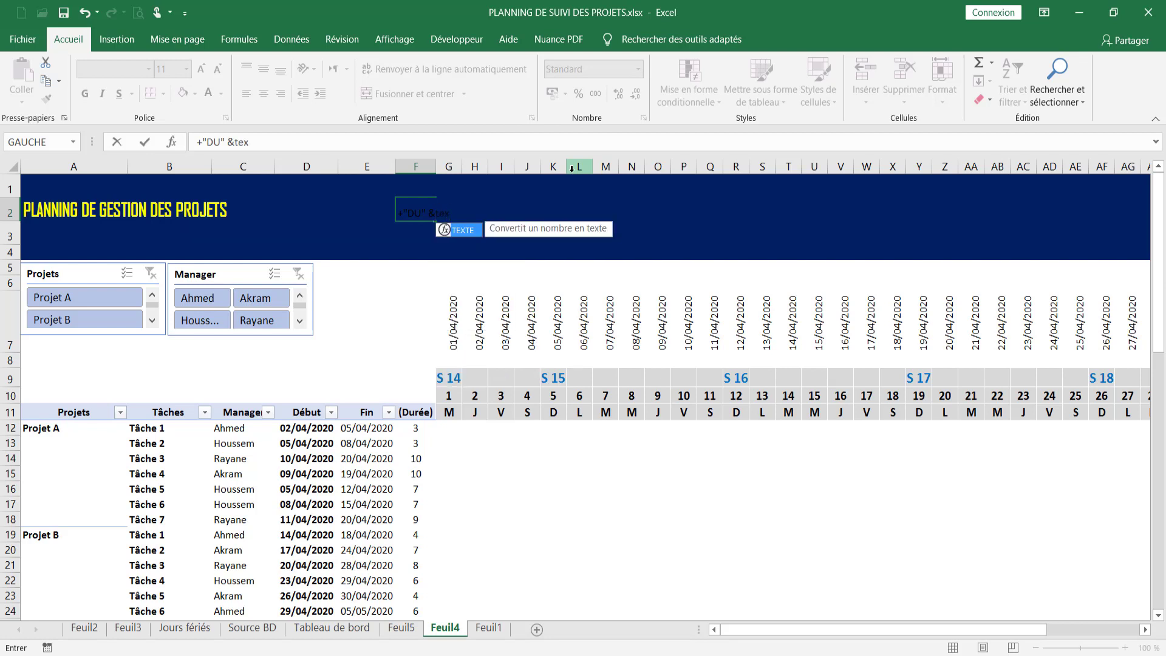
pyautogui.doubleClick(466, 233)
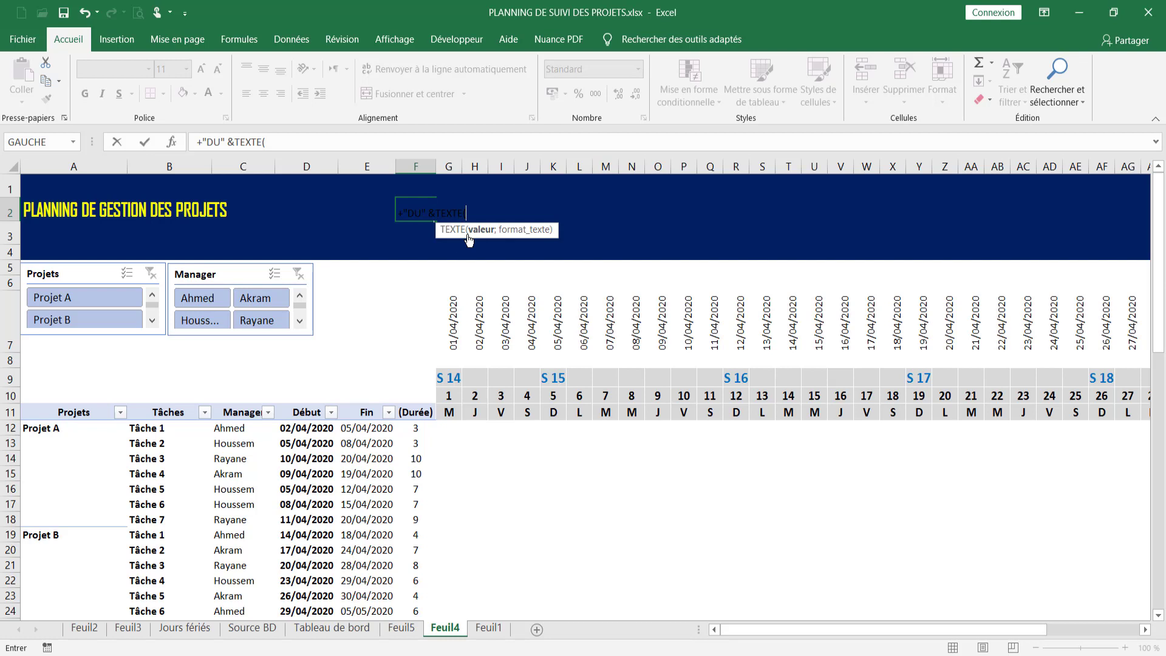
pyautogui.write('min')
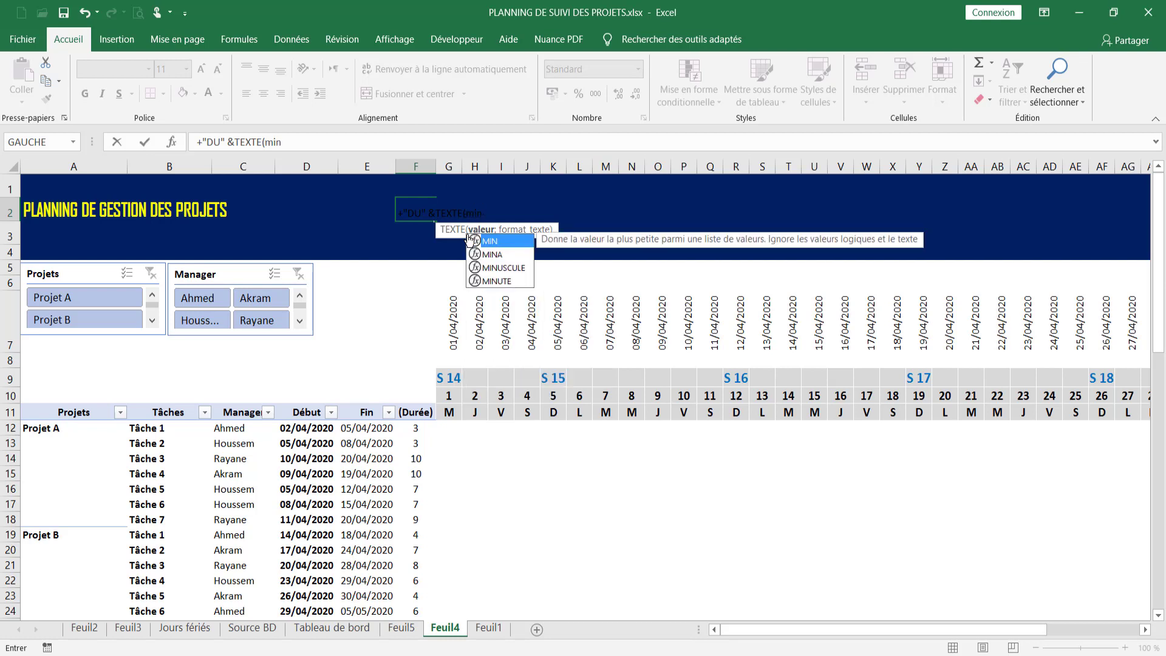
pyautogui.write('(')
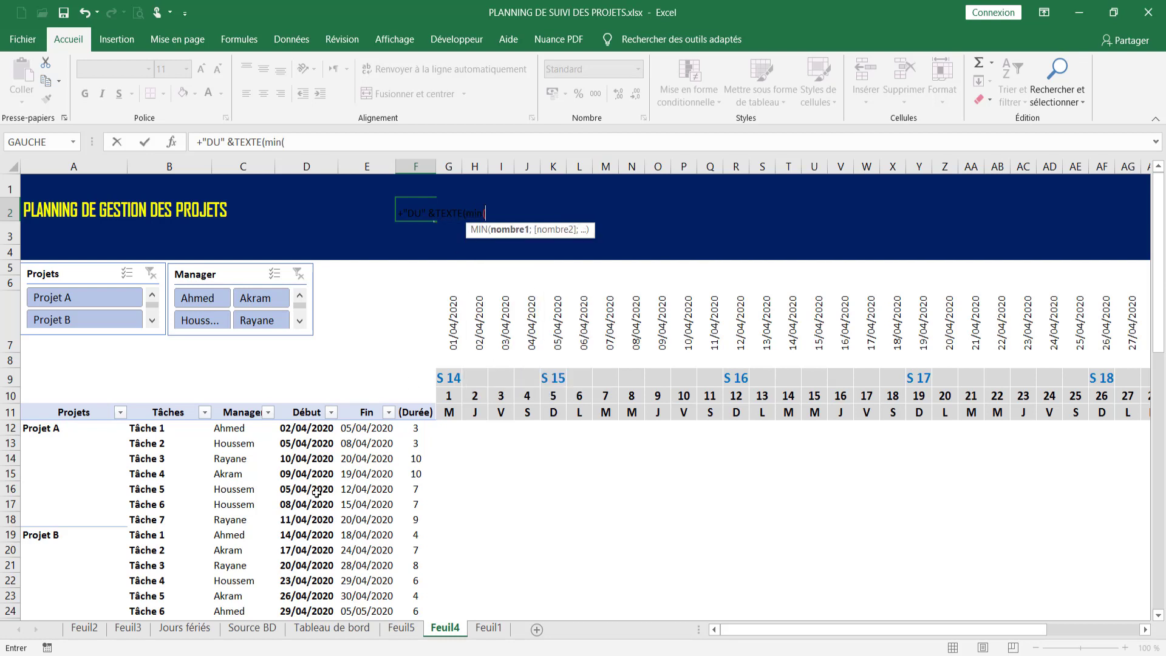
pyautogui.moveTo(302, 428); pyautogui.dragTo(306, 573)
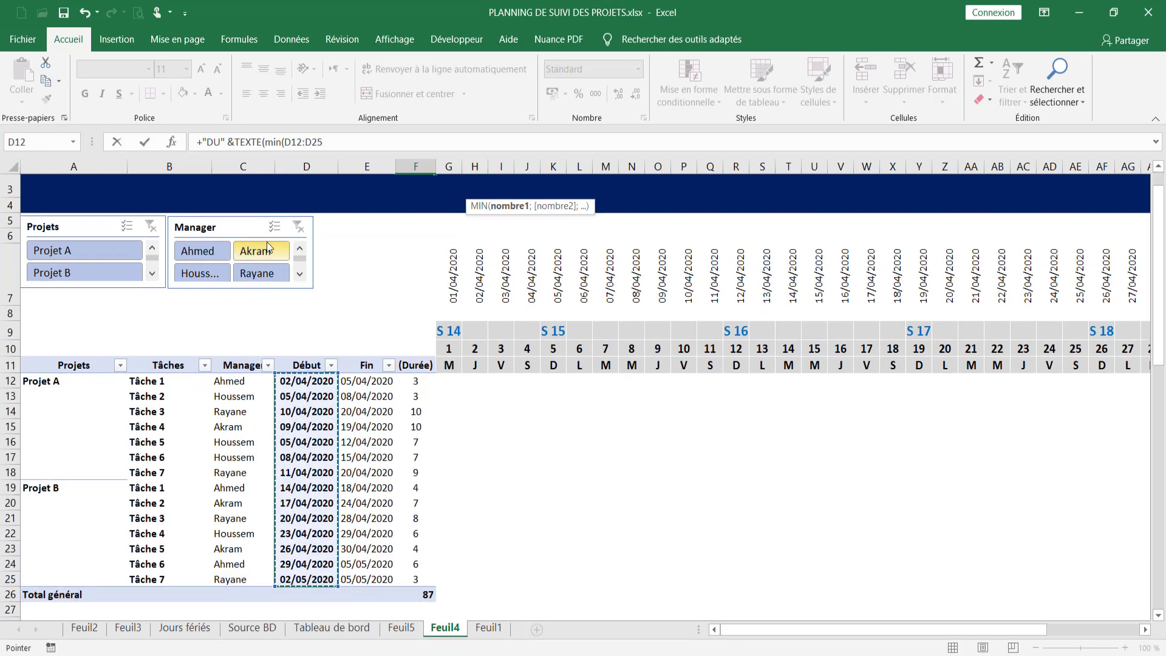
pyautogui.press('F2')
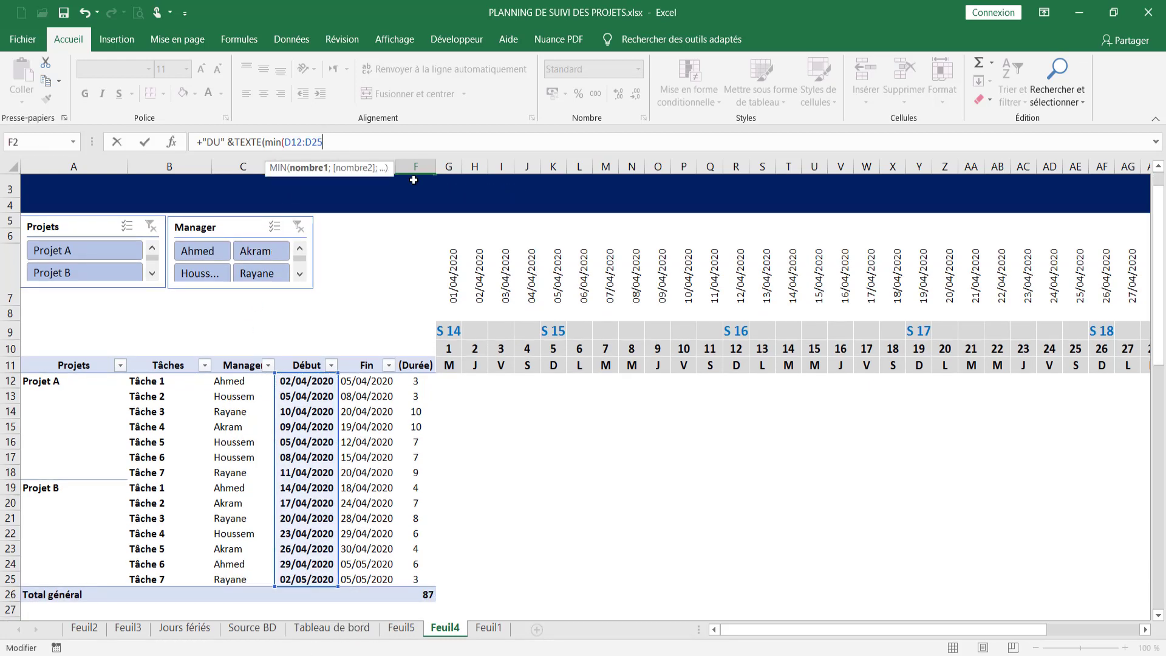
pyautogui.write(';')
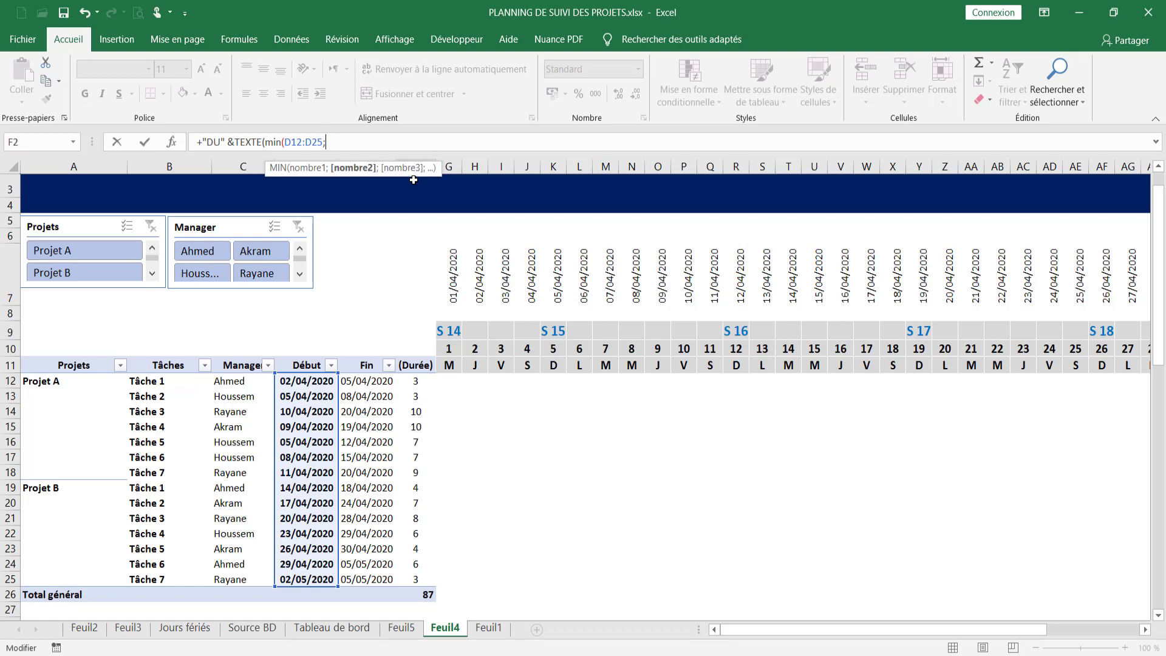
pyautogui.write('"jj-mmm")')
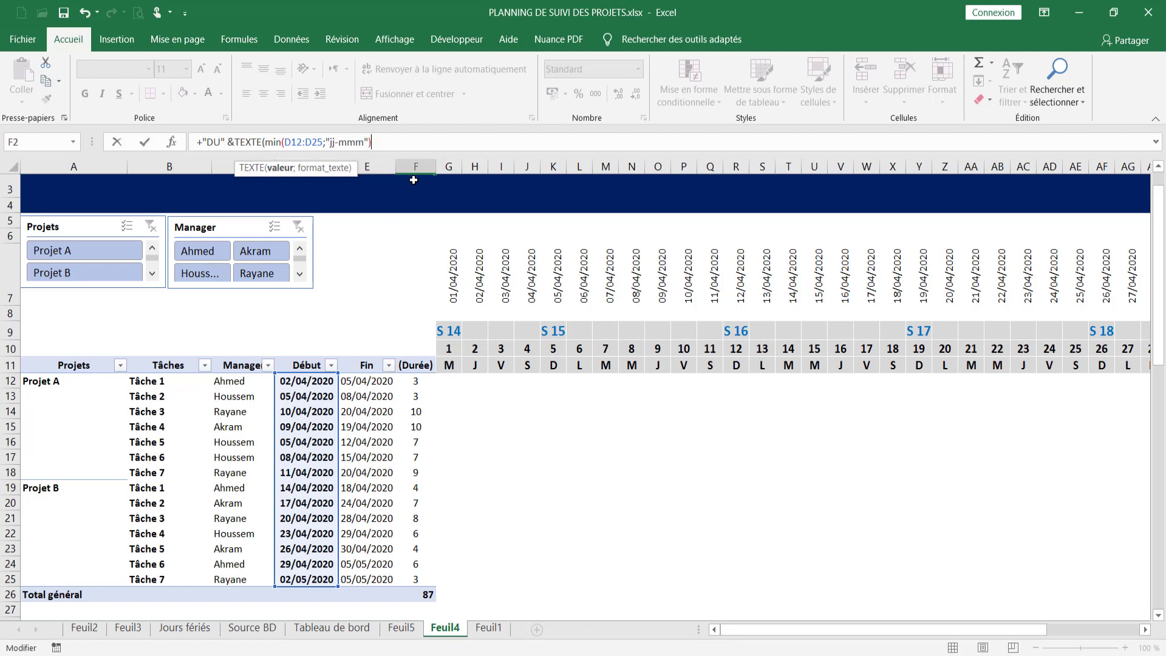
pyautogui.press('Return')
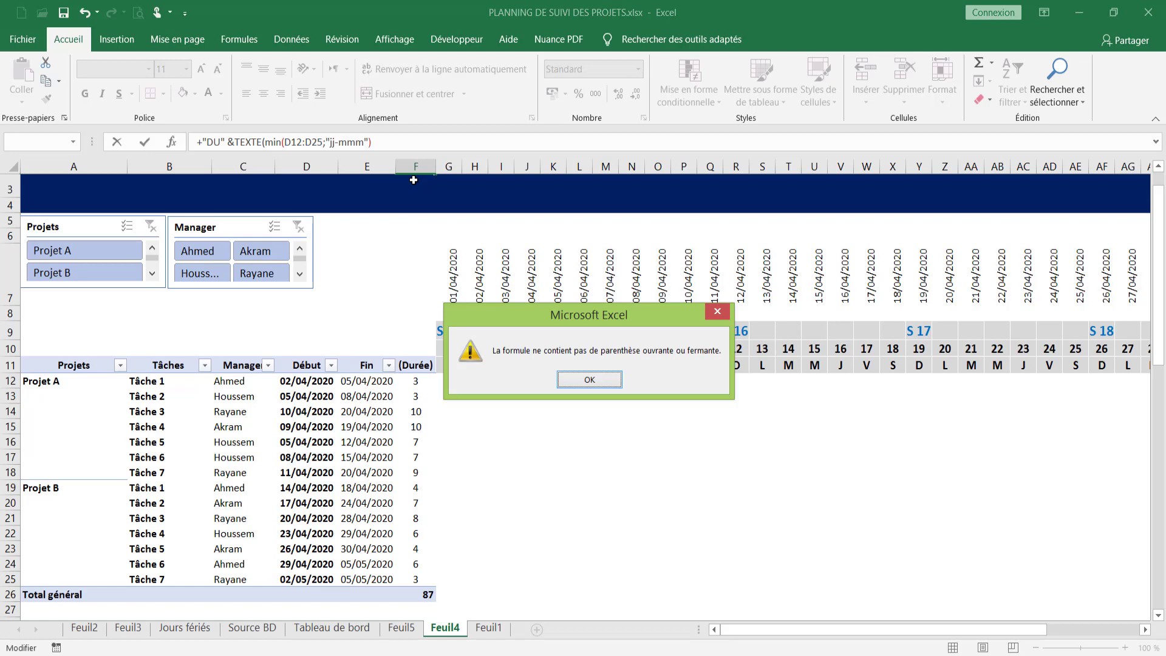
pyautogui.click(565, 381)
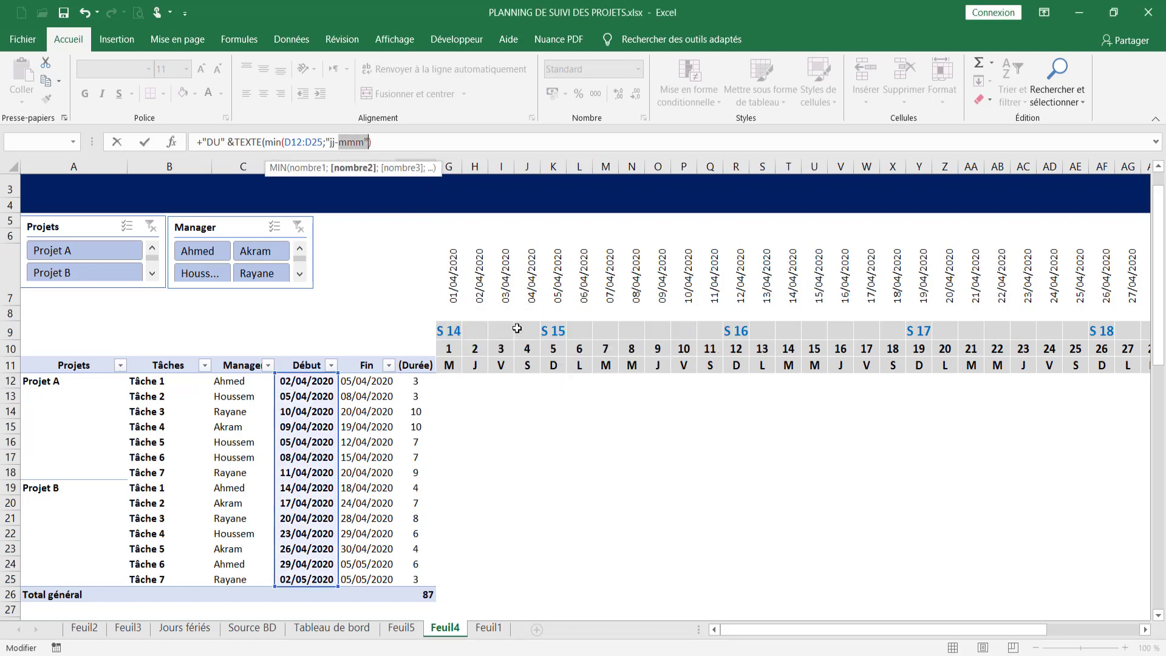
pyautogui.click(348, 144)
pyautogui.press('BackSpace')
pyautogui.click(323, 142)
pyautogui.write(';')
pyautogui.press('Return')
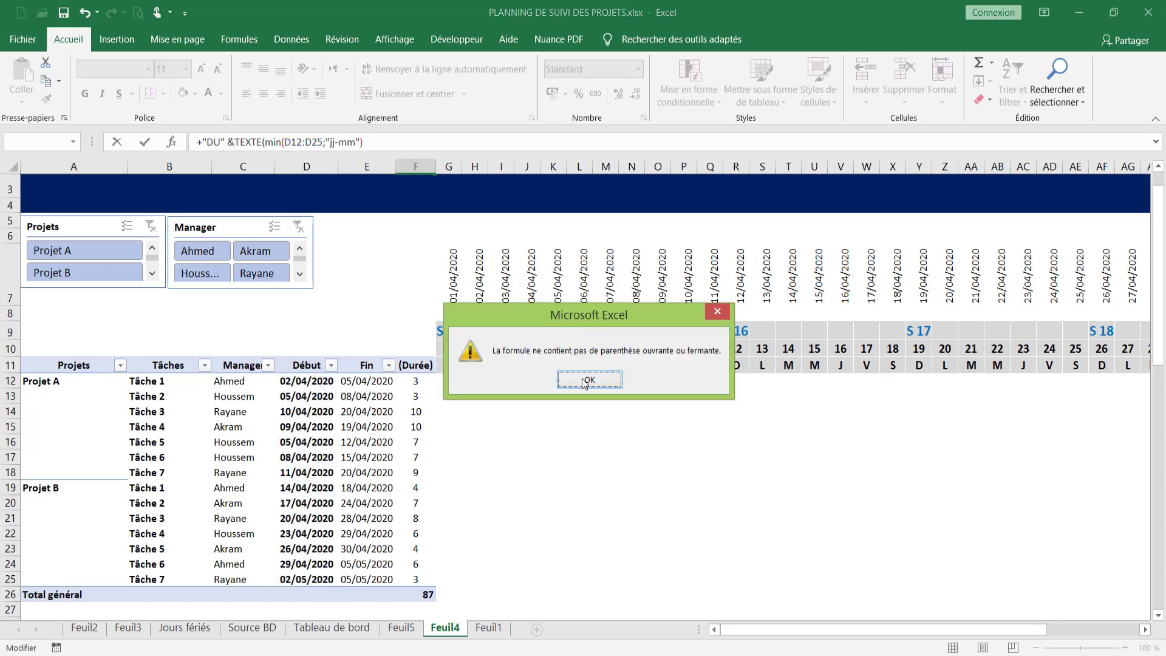
pyautogui.press('Return')
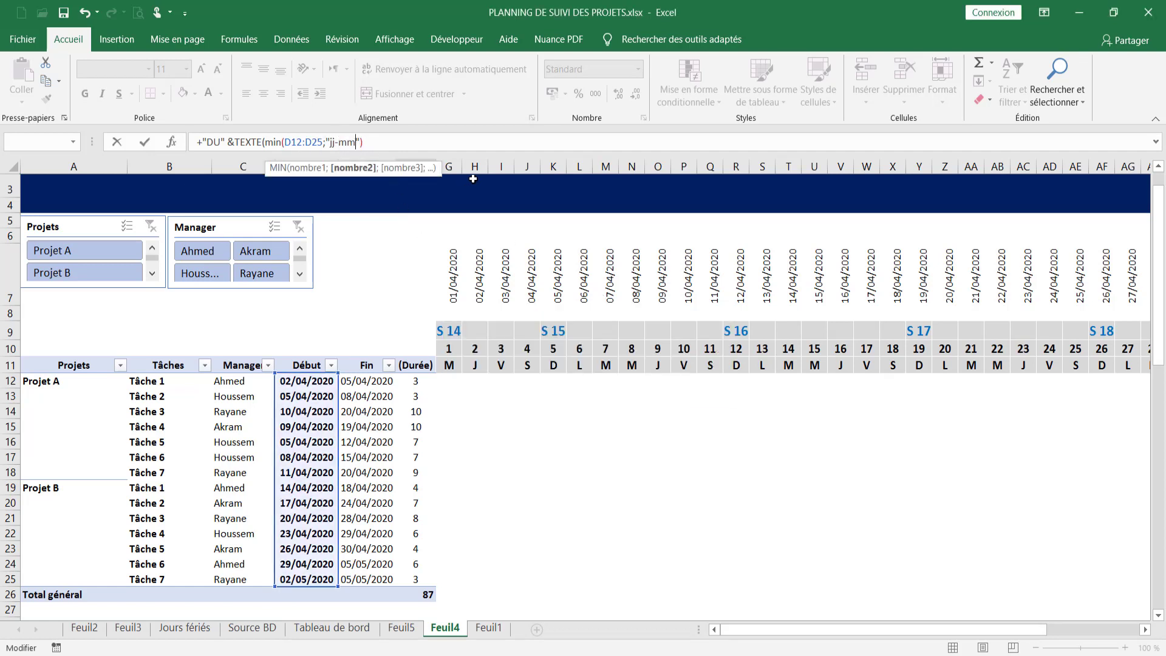
pyautogui.write('m')
# Correct the formula in F2 to ="DU" &TEXTE(MIN(D12:D25);"jj-mmm").
pyautogui.click(196, 142)
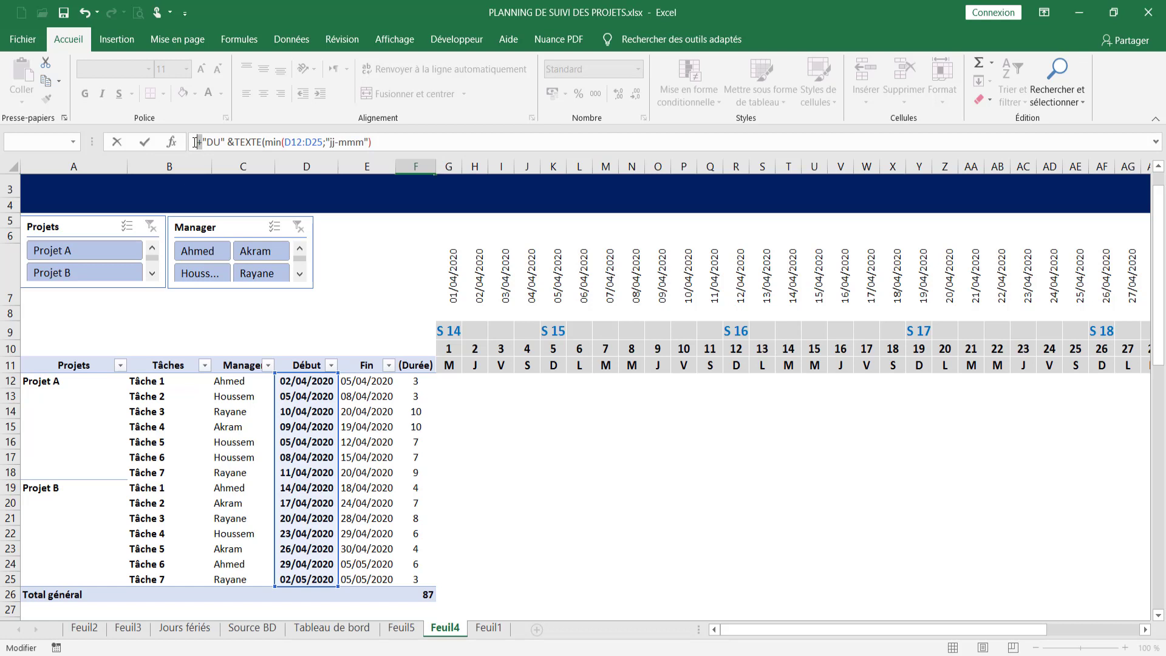
pyautogui.write('=')
pyautogui.click(322, 141)
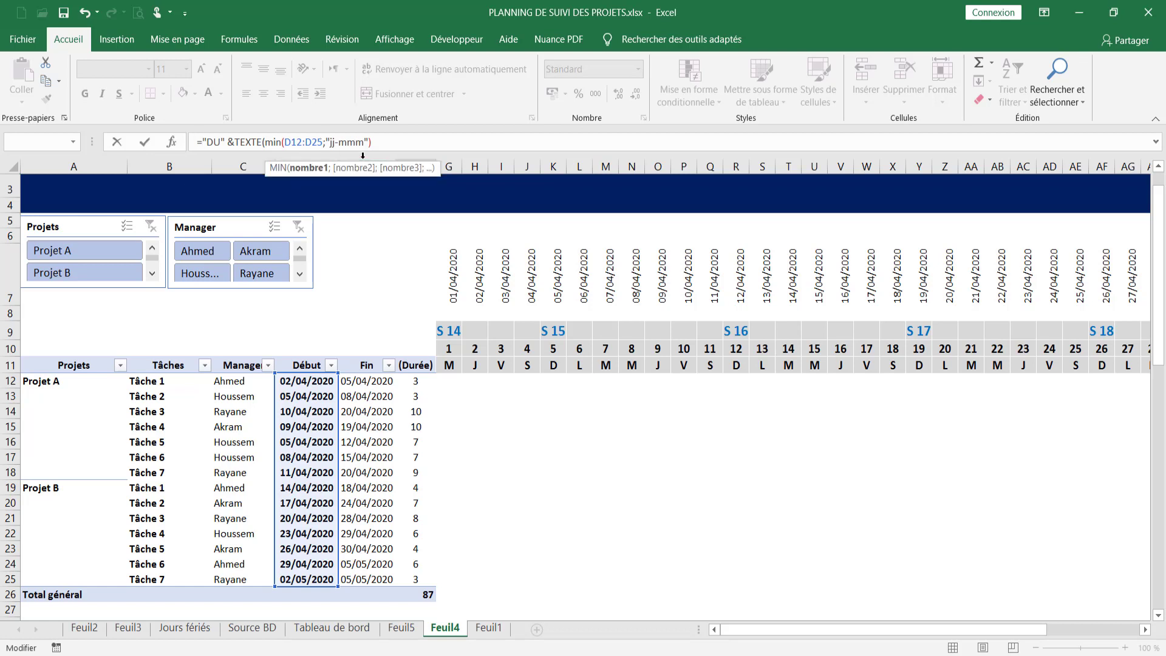
pyautogui.write(')')
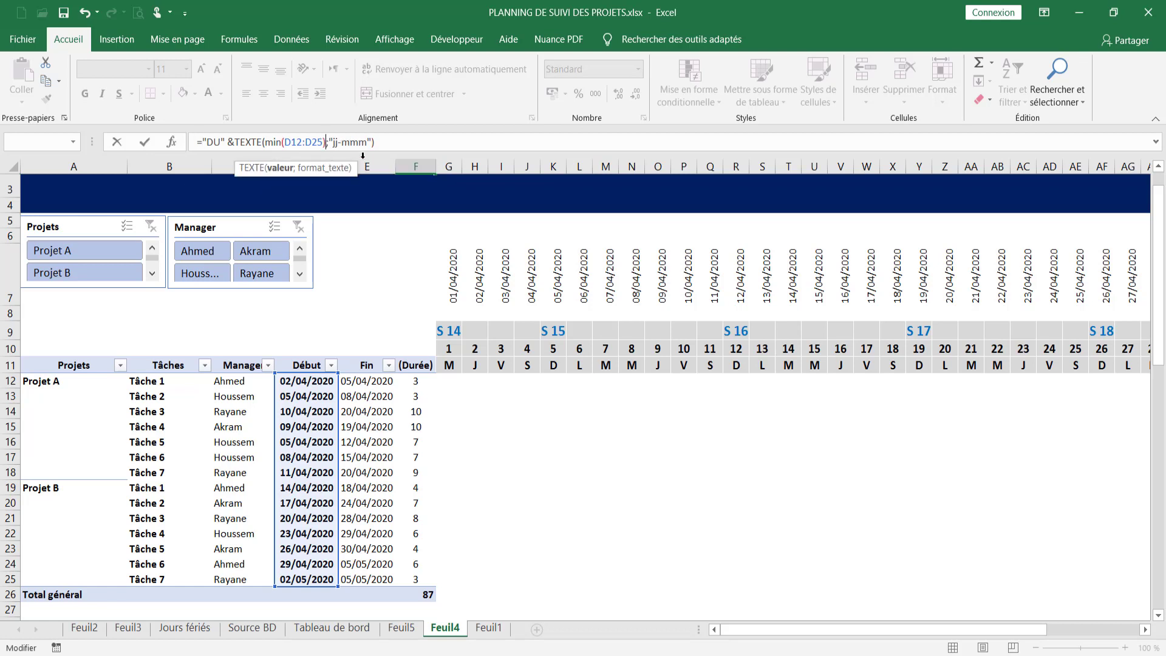
pyautogui.press('Escape')
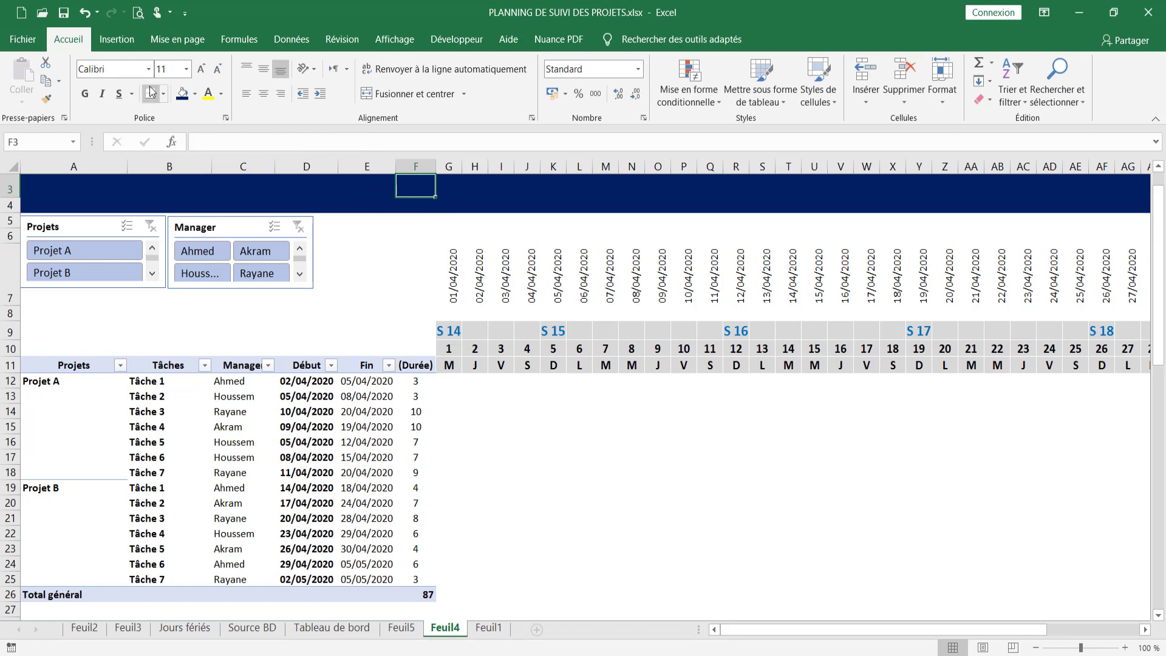
pyautogui.click(223, 98)
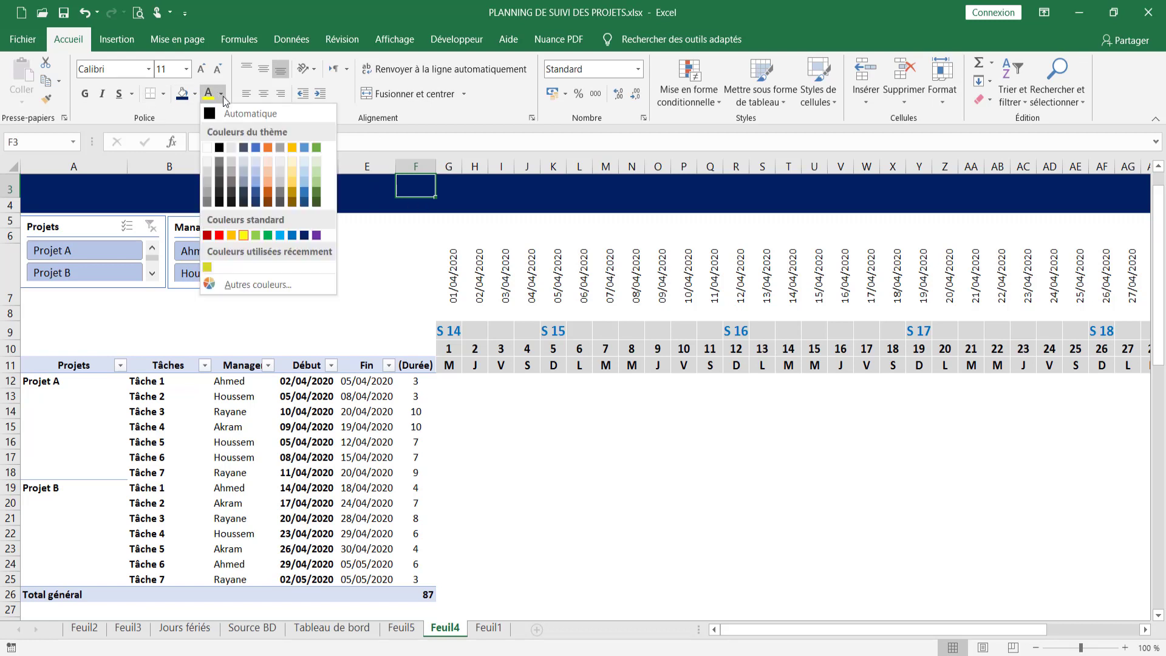
pyautogui.click(213, 97)
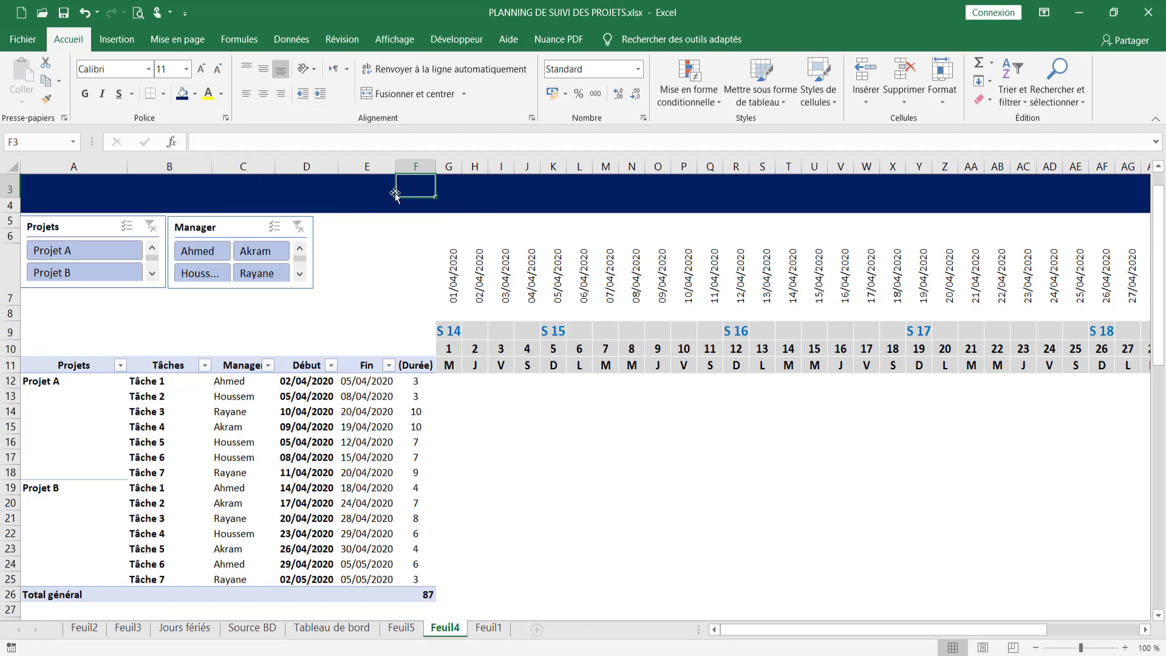
pyautogui.moveTo(373, 190); pyautogui.dragTo(449, 203)
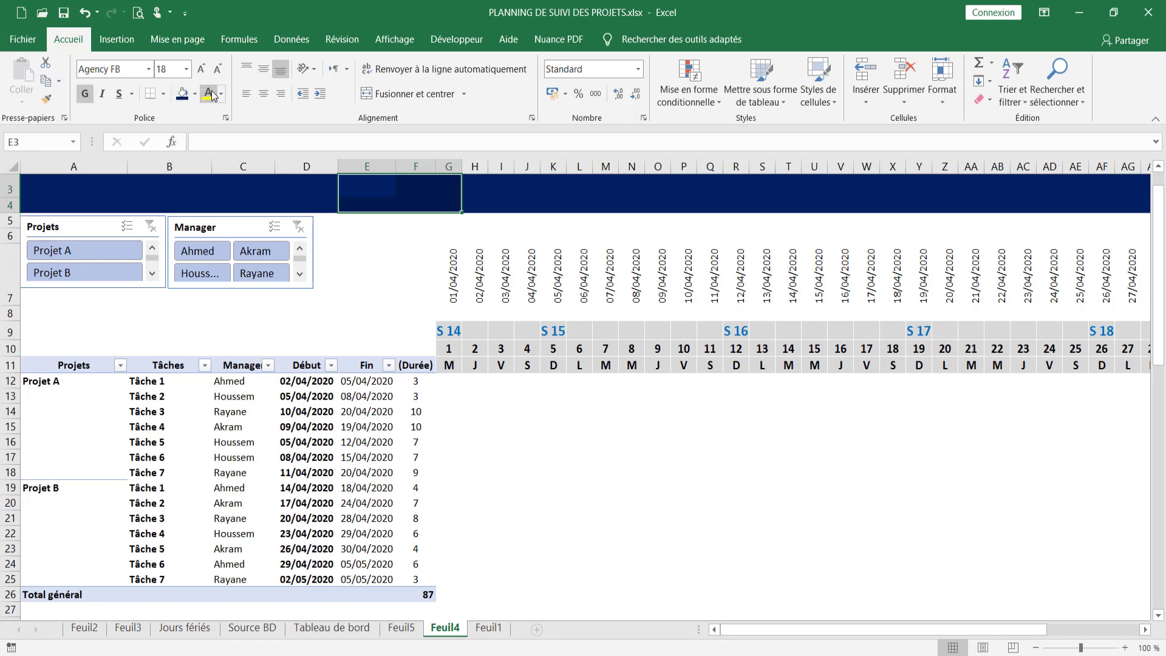
pyautogui.click(425, 193)
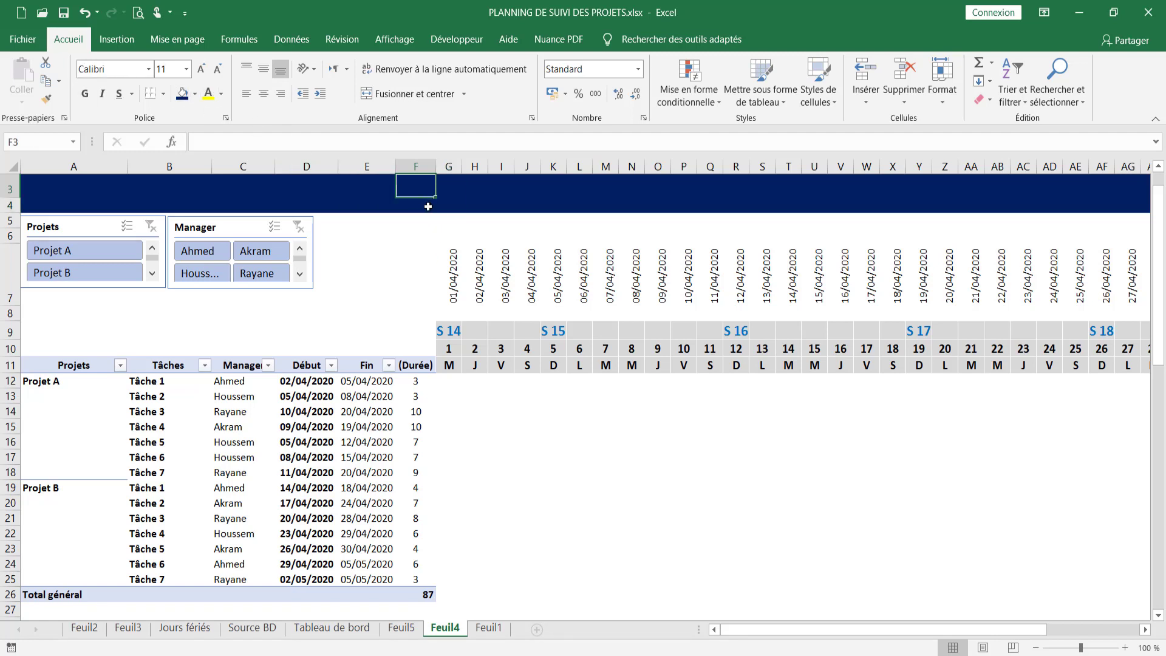
pyautogui.click(446, 191)
pyautogui.click(444, 204)
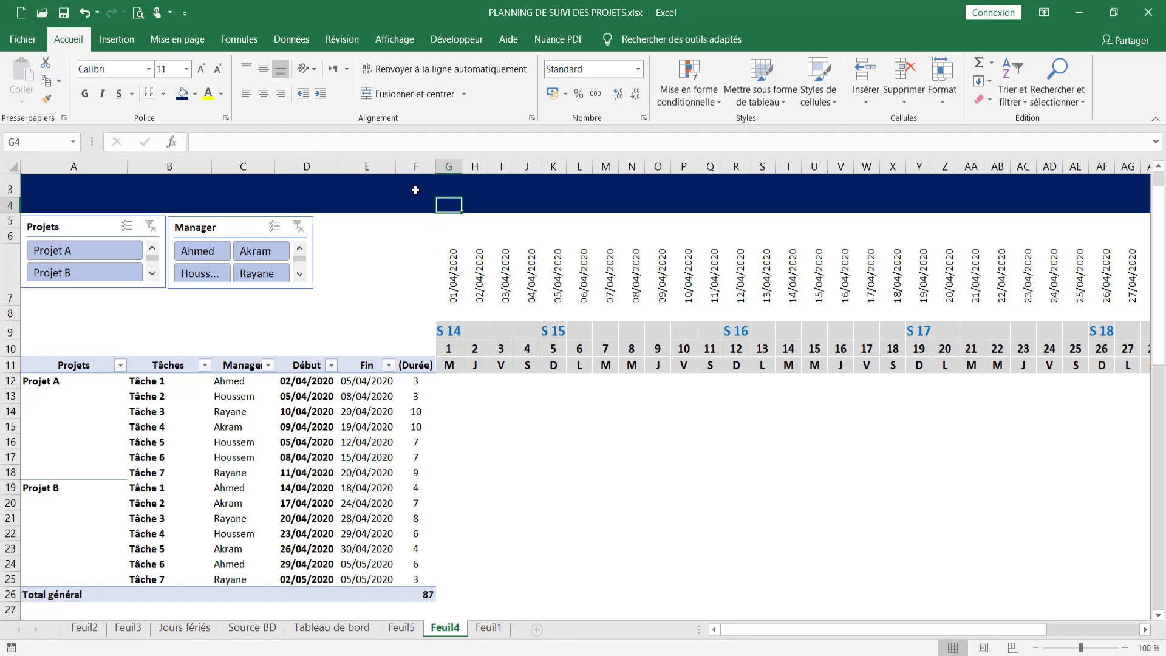
pyautogui.click(416, 190)
pyautogui.click(392, 200)
pyautogui.click(412, 189)
pyautogui.click(457, 196)
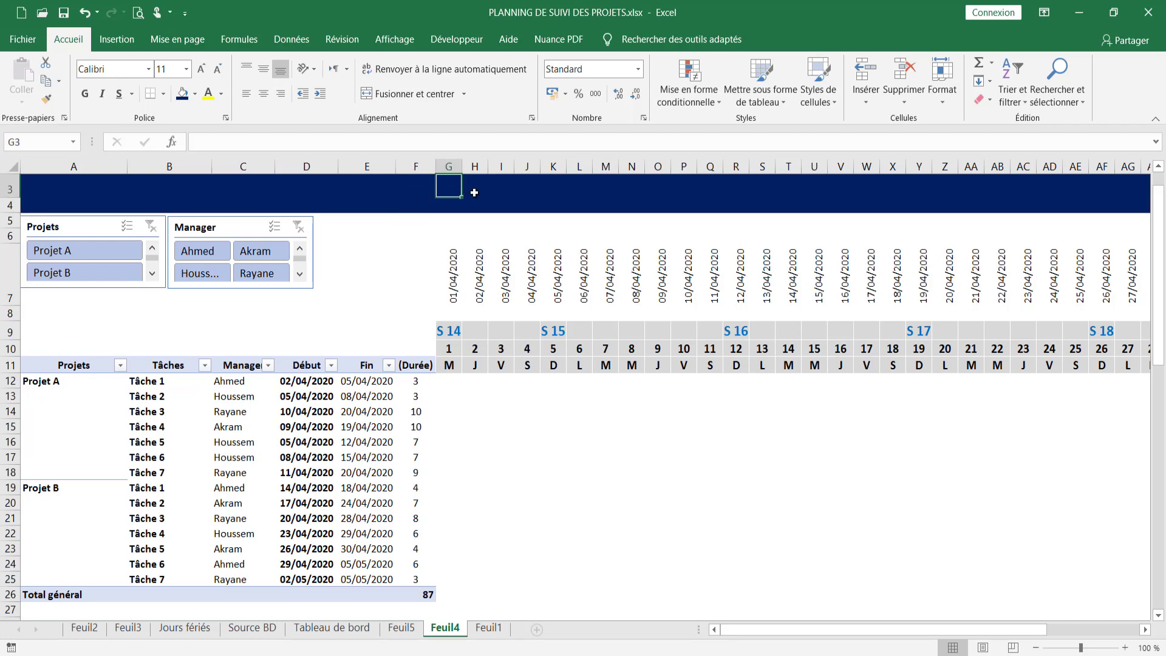
pyautogui.click(471, 203)
pyautogui.click(445, 204)
pyautogui.click(438, 185)
# Make the start-date text in F2 bold and yellow at font size 14.
pyautogui.scroll(1, 450, 186)
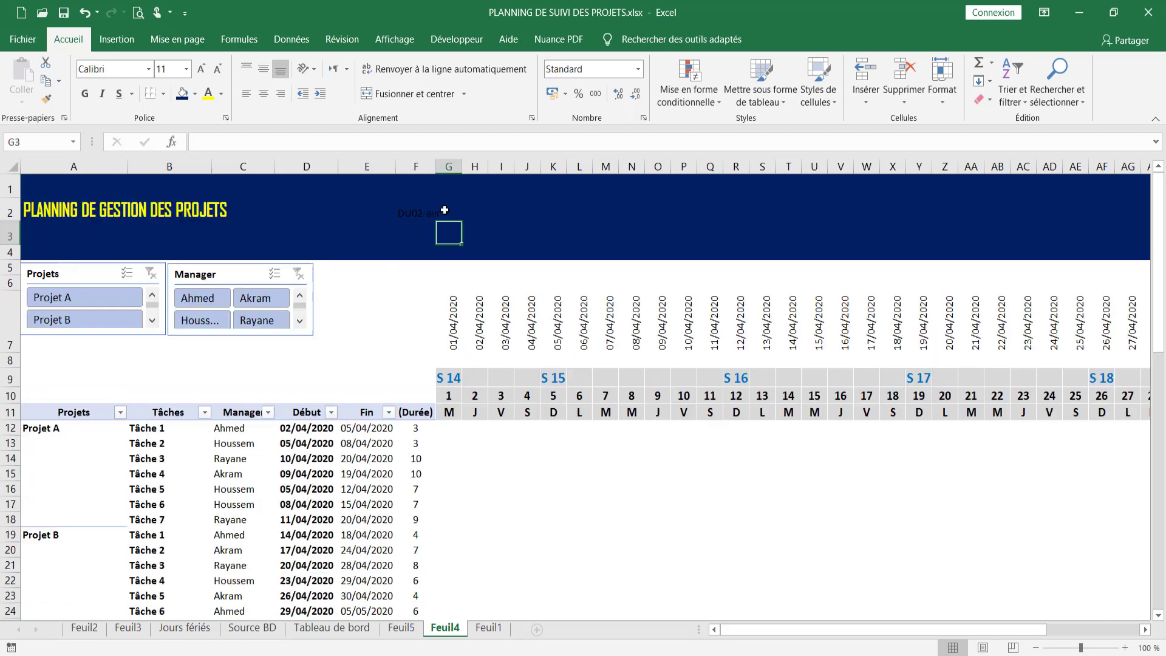
pyautogui.click(417, 216)
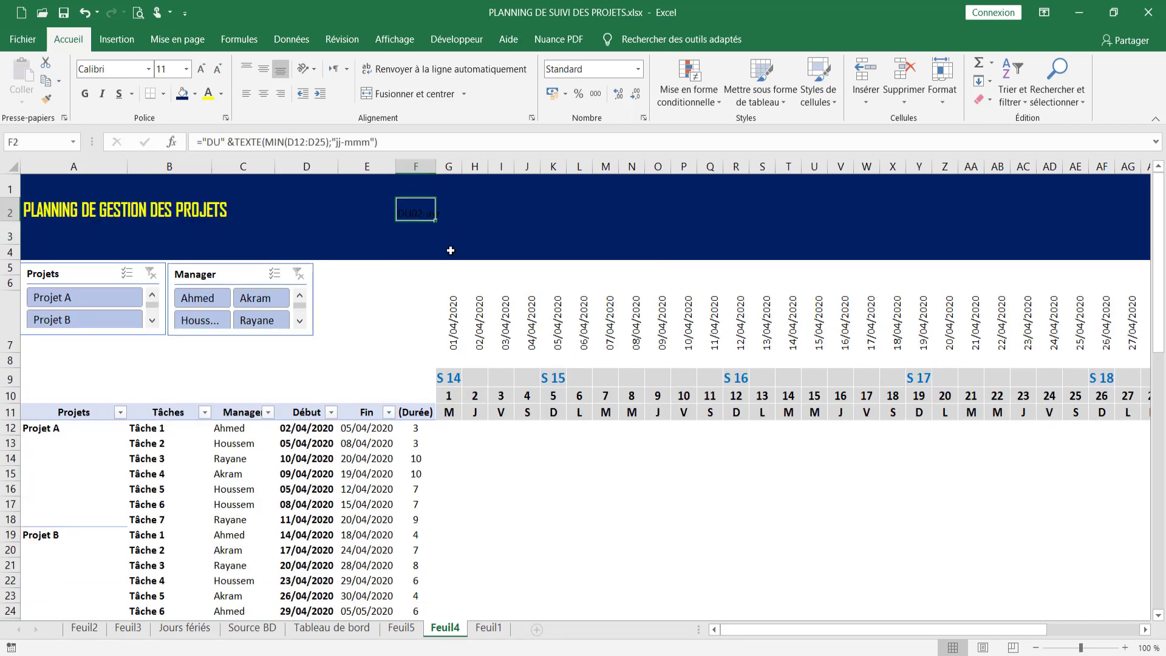
pyautogui.click(207, 93)
pyautogui.click(86, 94)
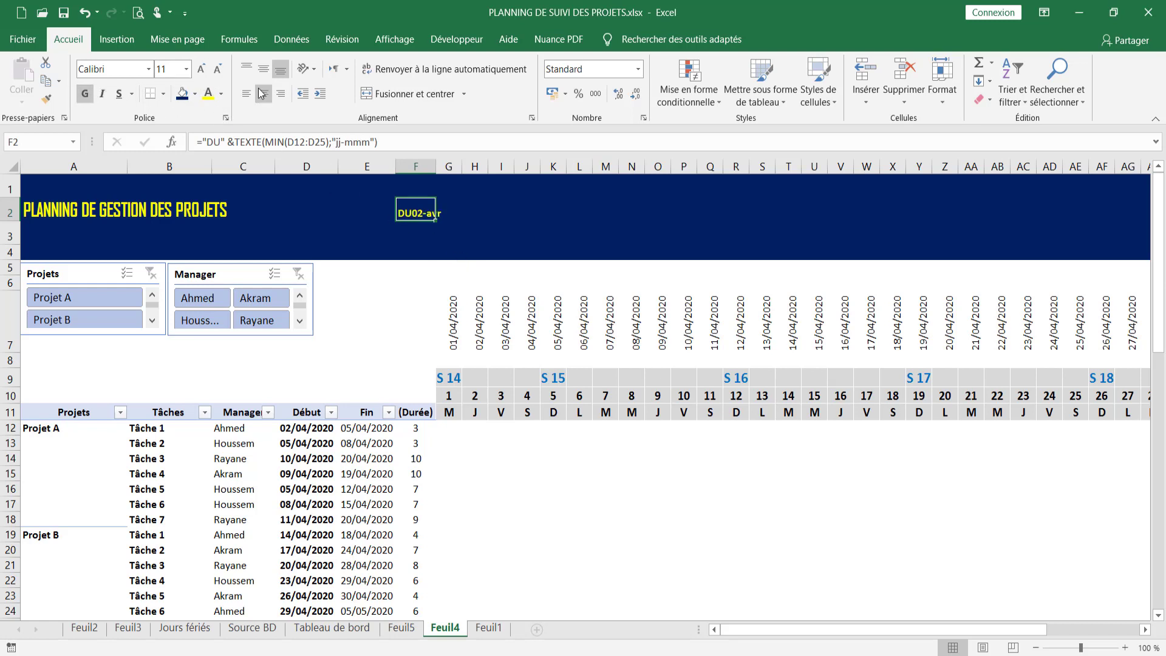
pyautogui.click(202, 69)
pyautogui.click(202, 69)
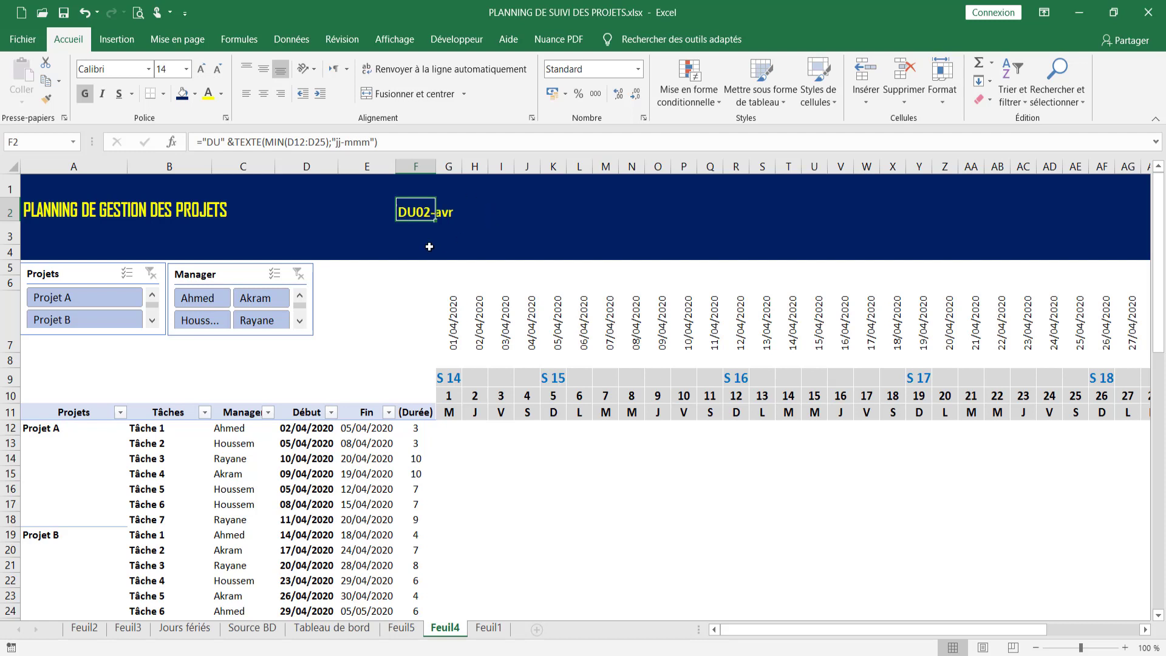
# Add two spaces after DU inside the quoted text of the formula in F2.
pyautogui.click(222, 142)
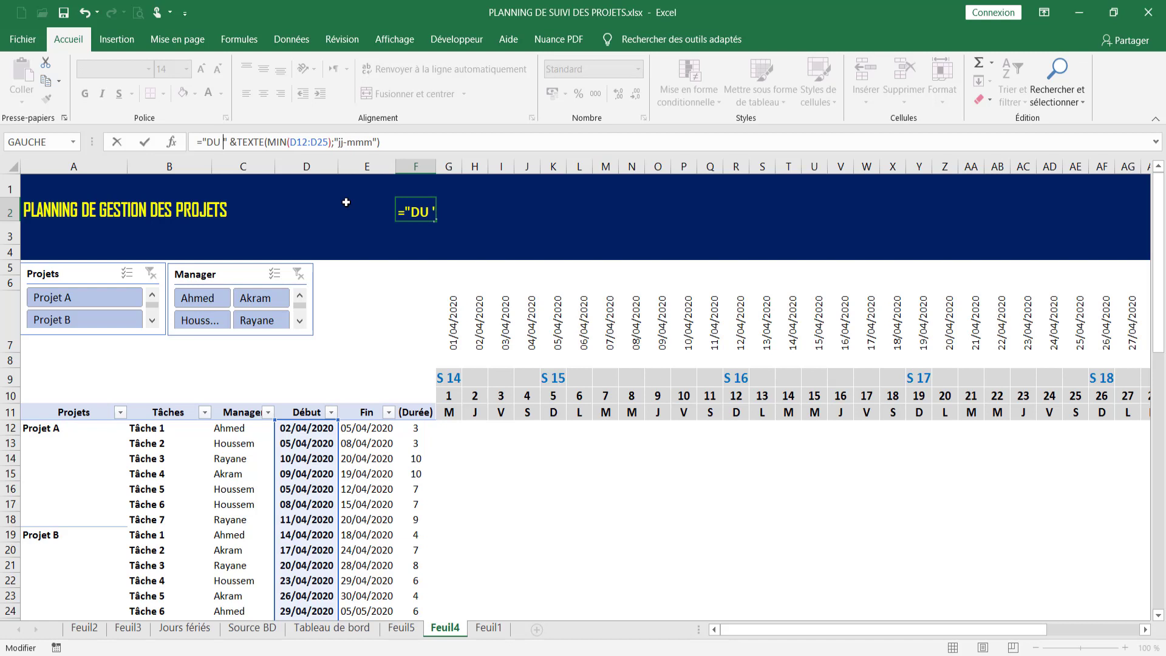
pyautogui.press('Return')
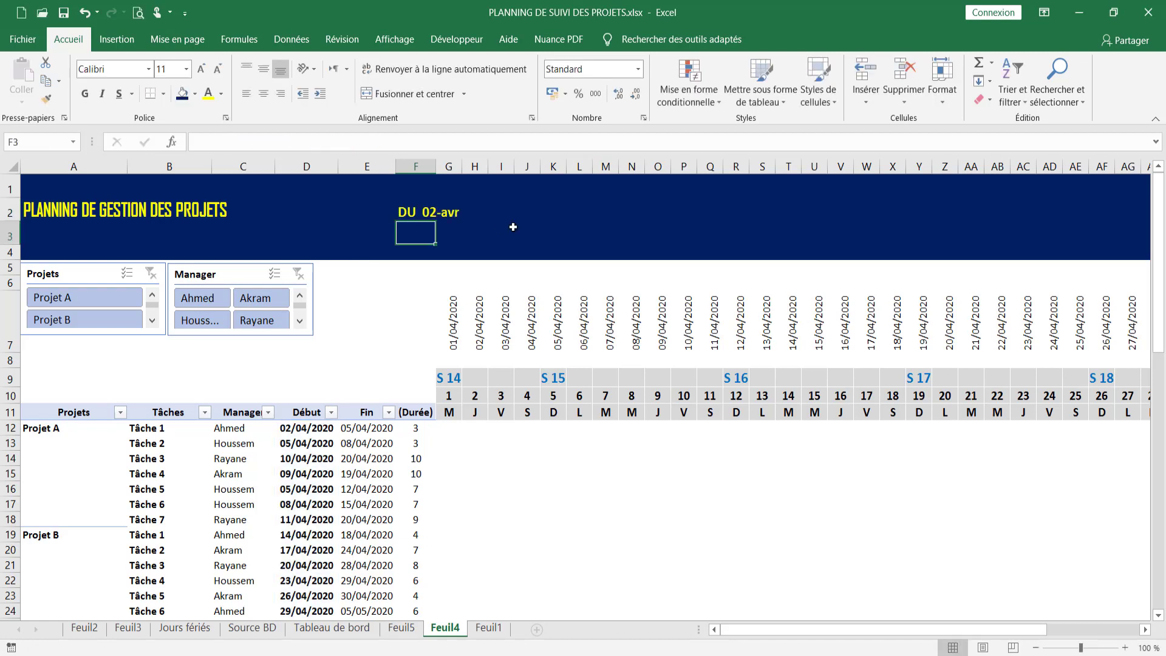
pyautogui.click(454, 211)
pyautogui.click(402, 213)
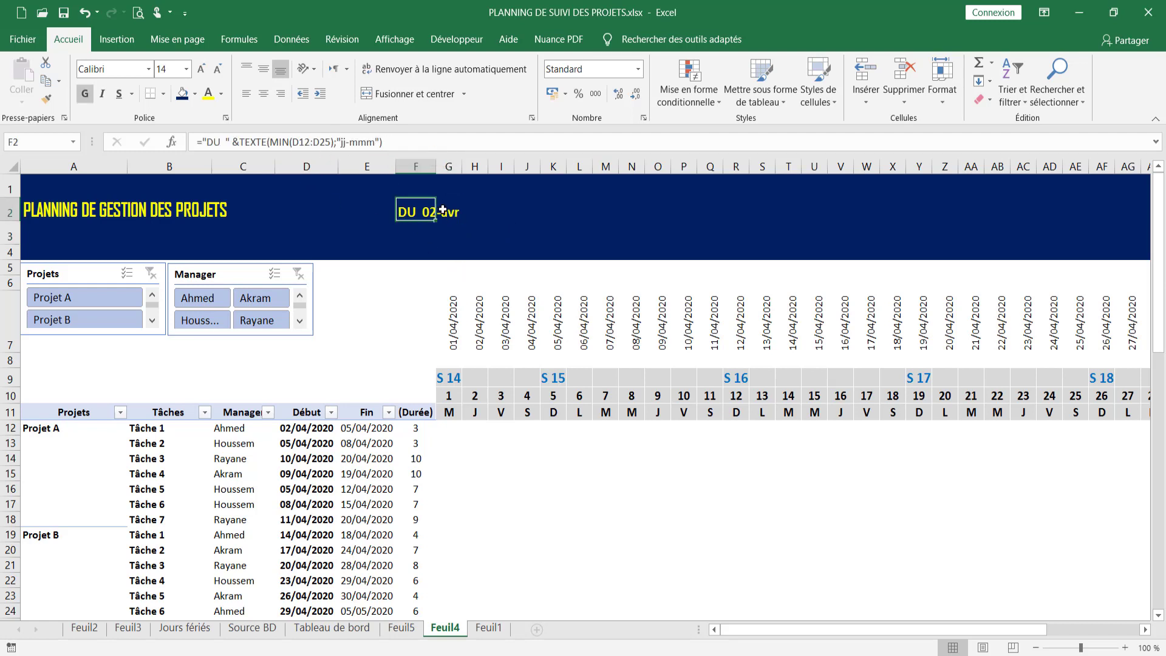
pyautogui.press('F2')
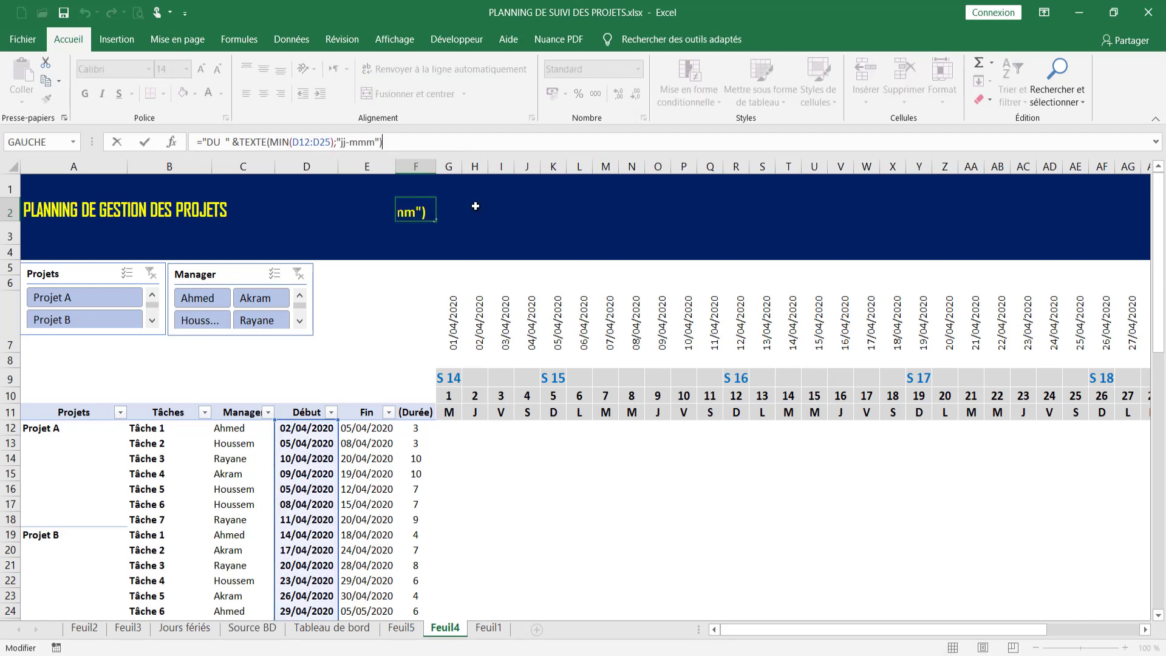
pyautogui.press('Escape')
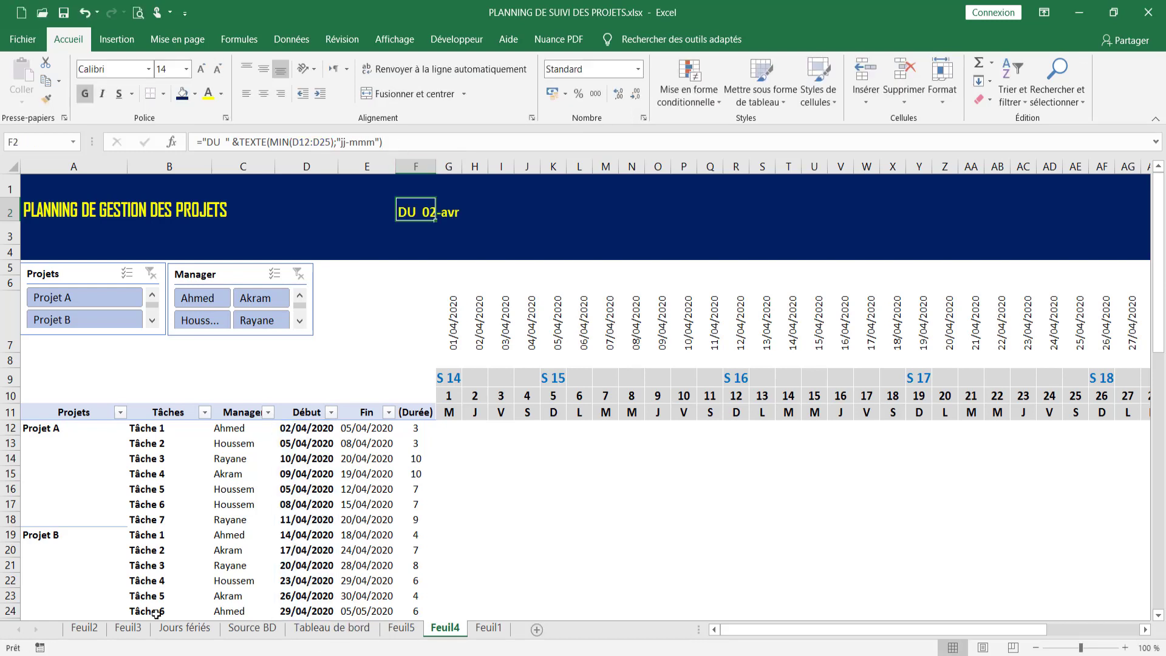
# Check the date range in F1 of the Tableau de bord sheet, return to Feuil4 and enter Au in H2.
pyautogui.click(352, 628)
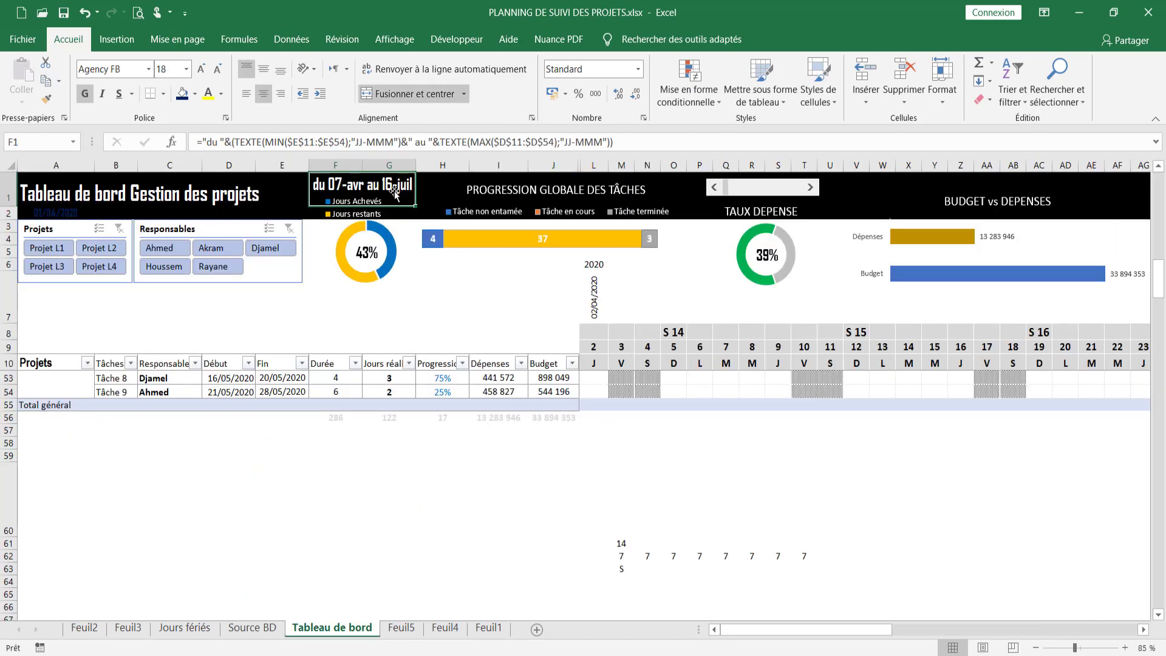
pyautogui.click(454, 632)
pyautogui.click(481, 214)
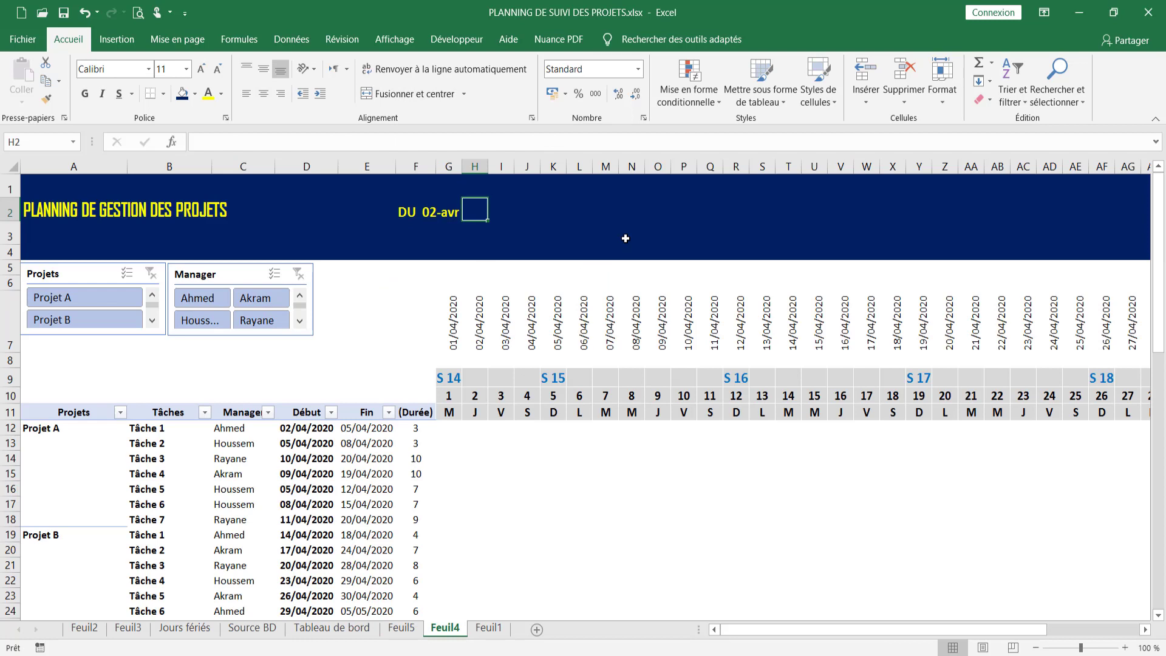
pyautogui.write('Au')
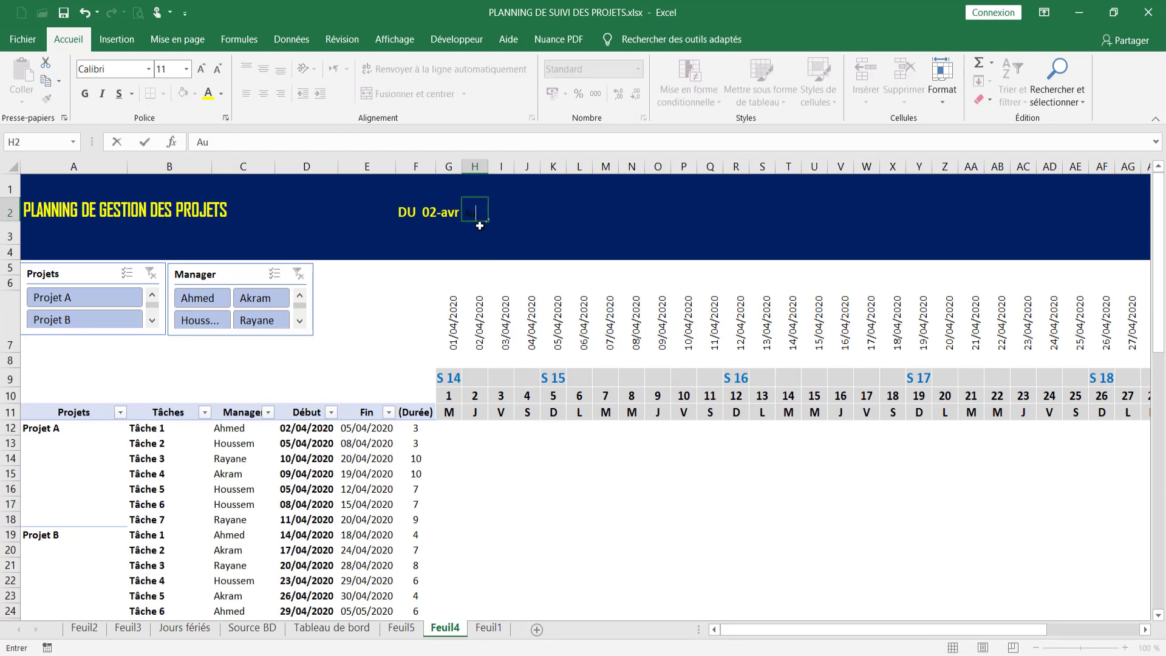
pyautogui.click(507, 240)
# Set cell H2 to a yellow font color at size 18.
pyautogui.click(479, 215)
pyautogui.click(210, 93)
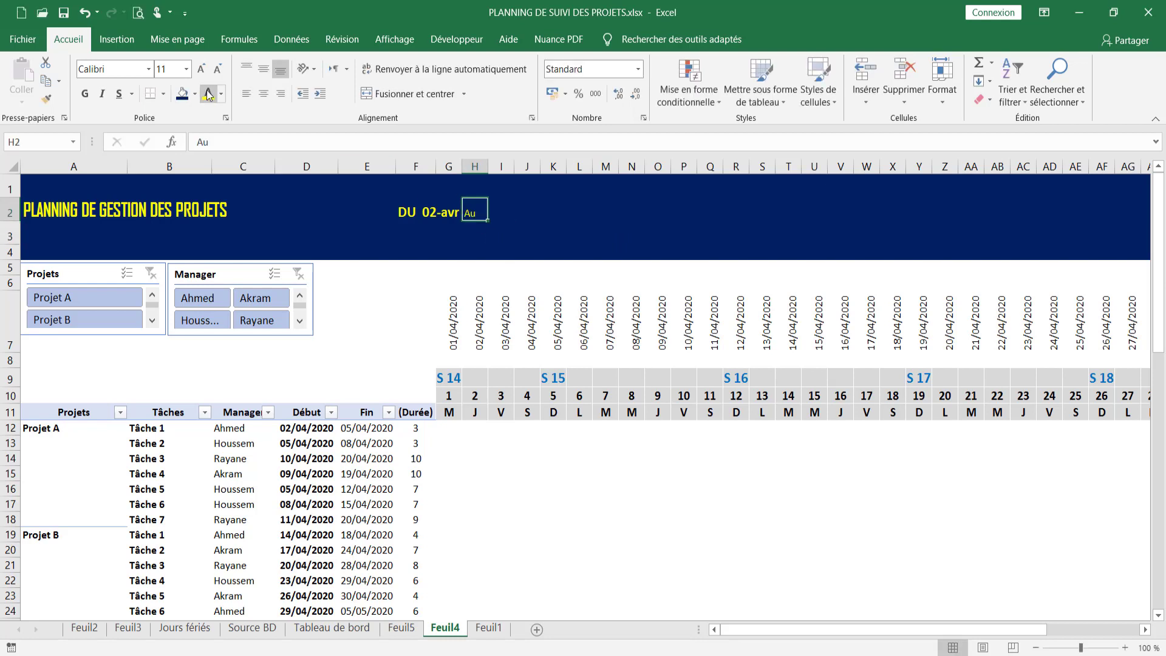
pyautogui.click(201, 68)
pyautogui.click(201, 68)
pyautogui.click(201, 68)
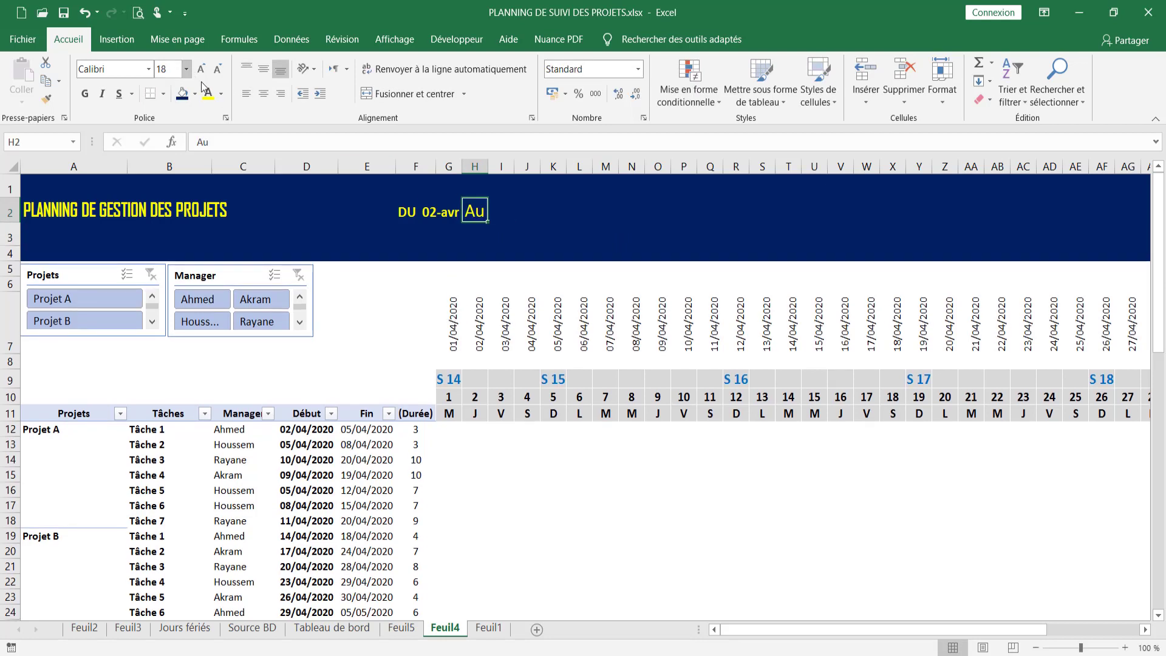
pyautogui.click(548, 231)
pyautogui.click(500, 213)
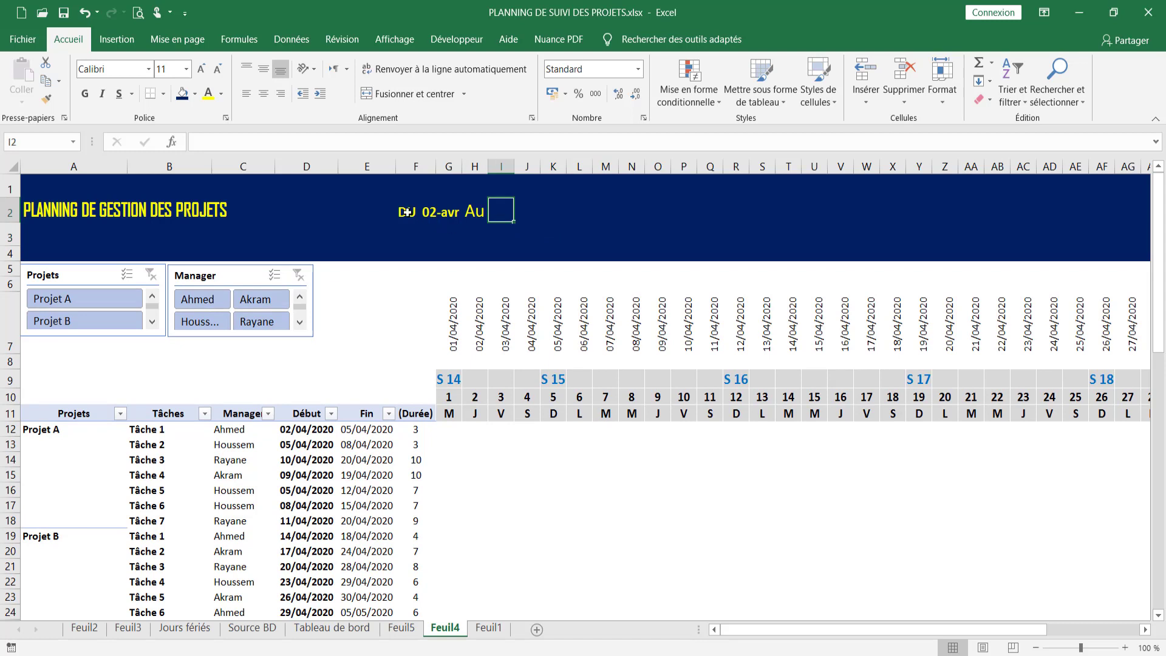
# Copy the formula text of F2 without its equals sign and paste it over the contents of H2.
pyautogui.click(415, 211)
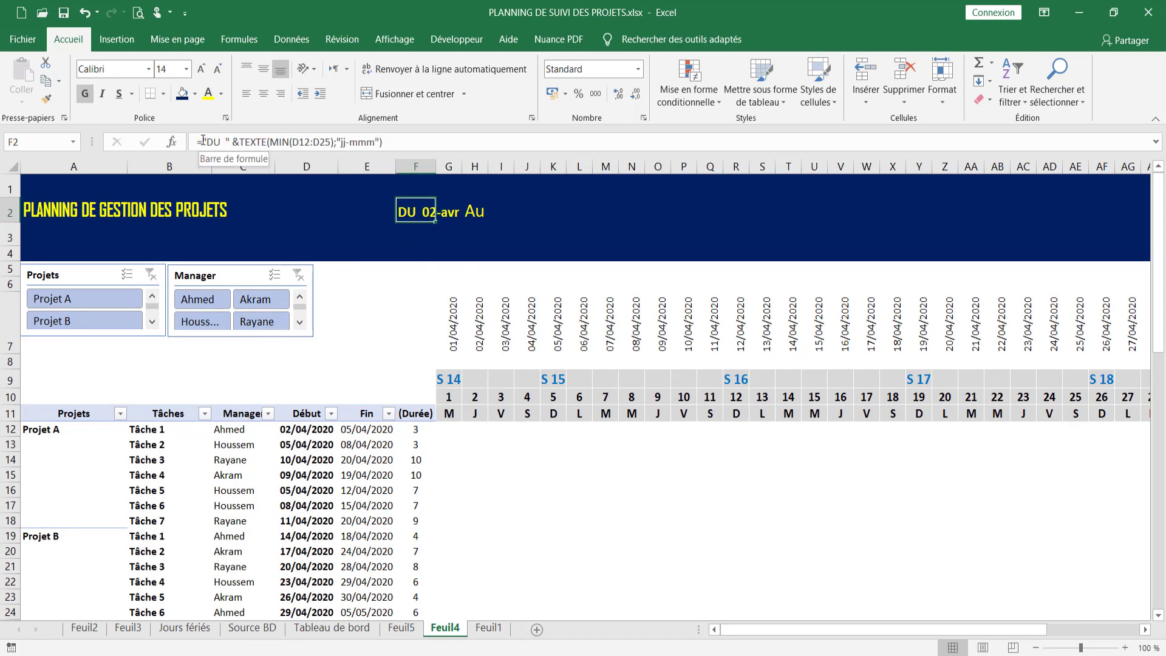
pyautogui.moveTo(202, 141); pyautogui.dragTo(383, 141)
pyautogui.rightClick(354, 145)
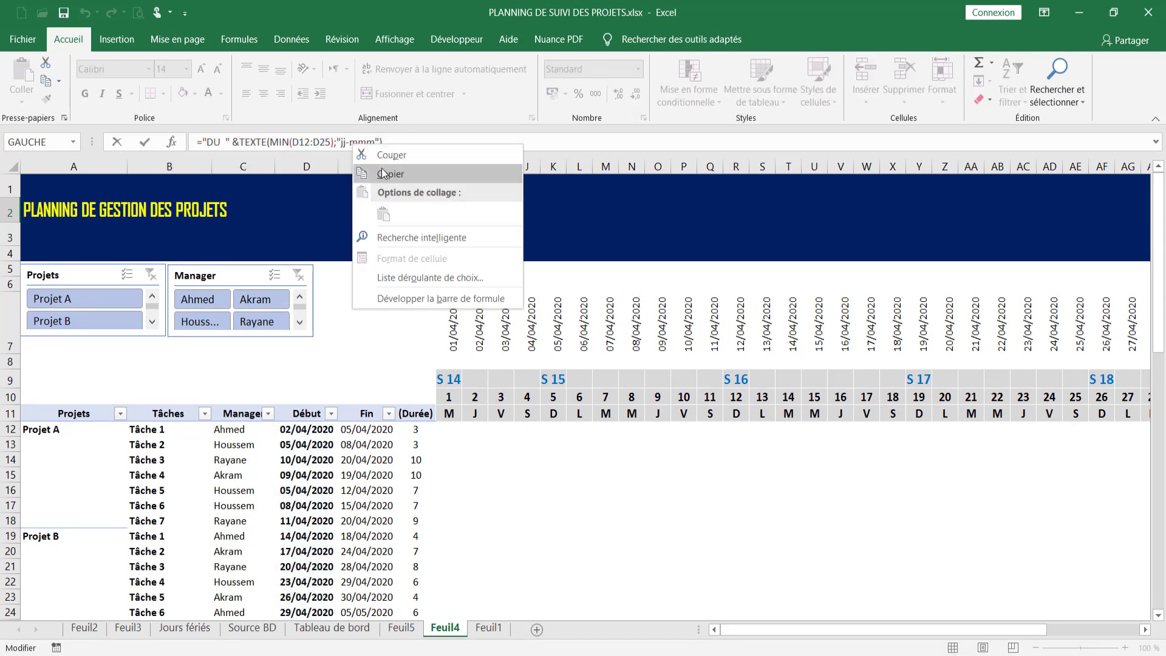
pyautogui.click(385, 175)
pyautogui.click(476, 215)
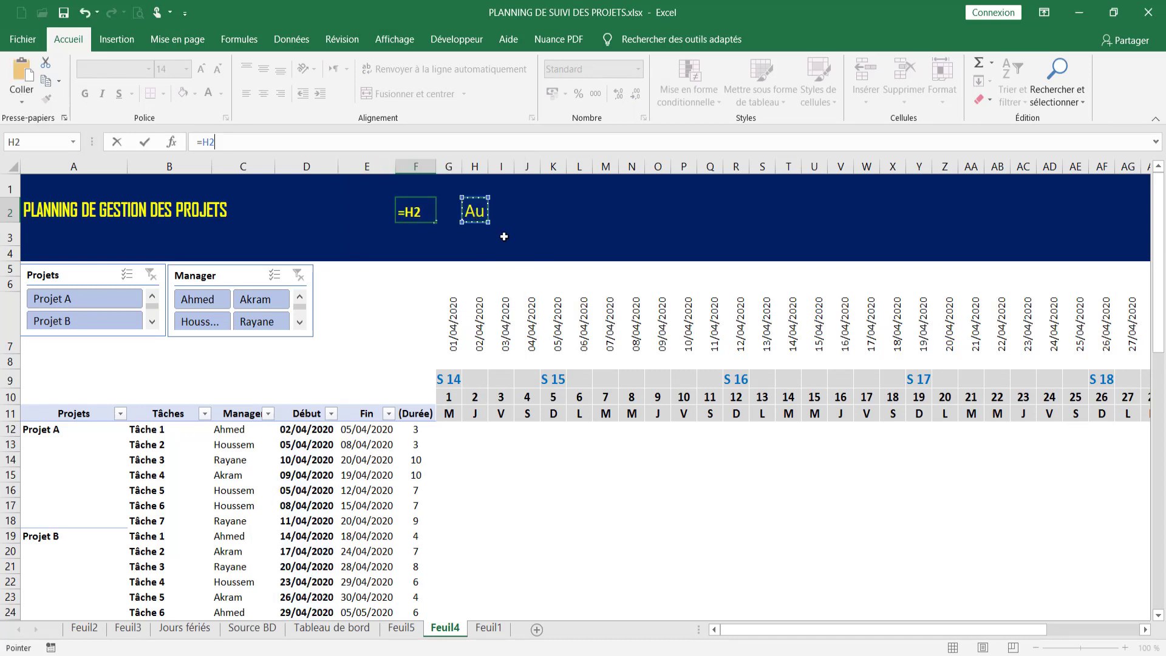
pyautogui.press('Escape')
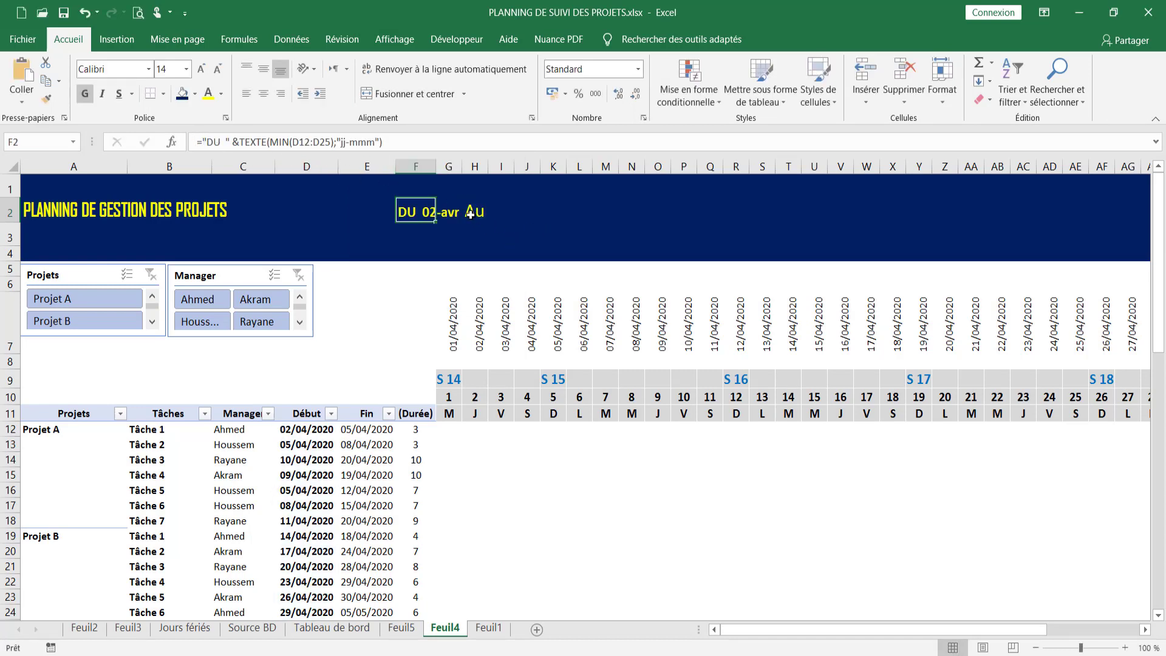
pyautogui.press('Right')
pyautogui.press('Right')
pyautogui.doubleClick(191, 142)
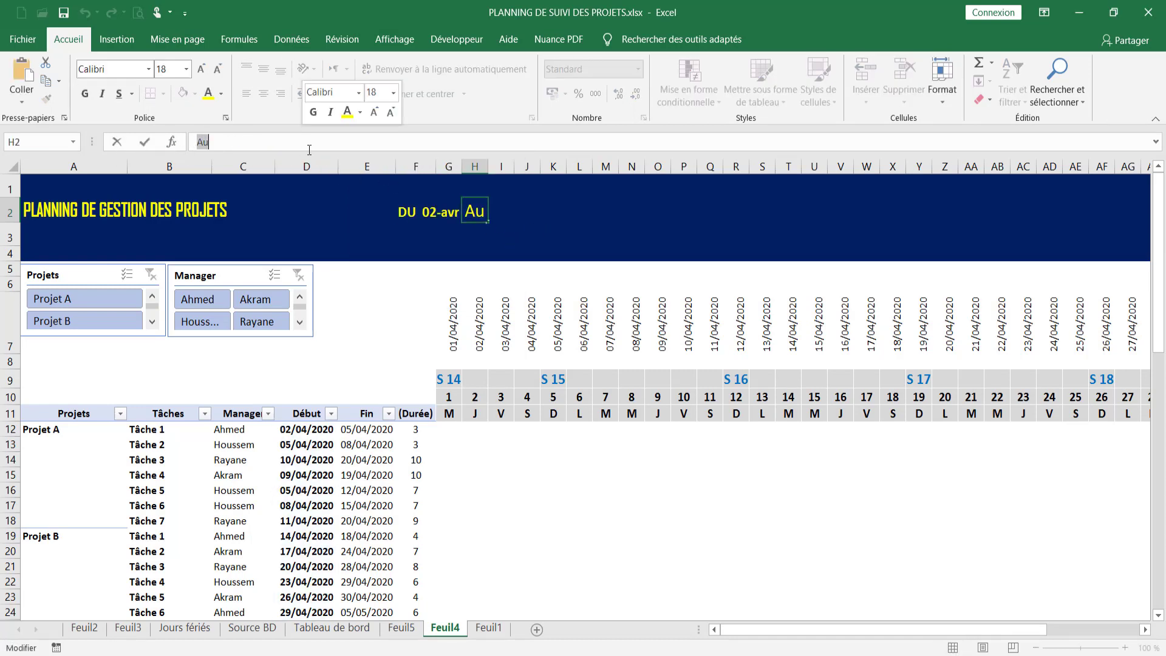
pyautogui.hotkey('ctrl', 'v')
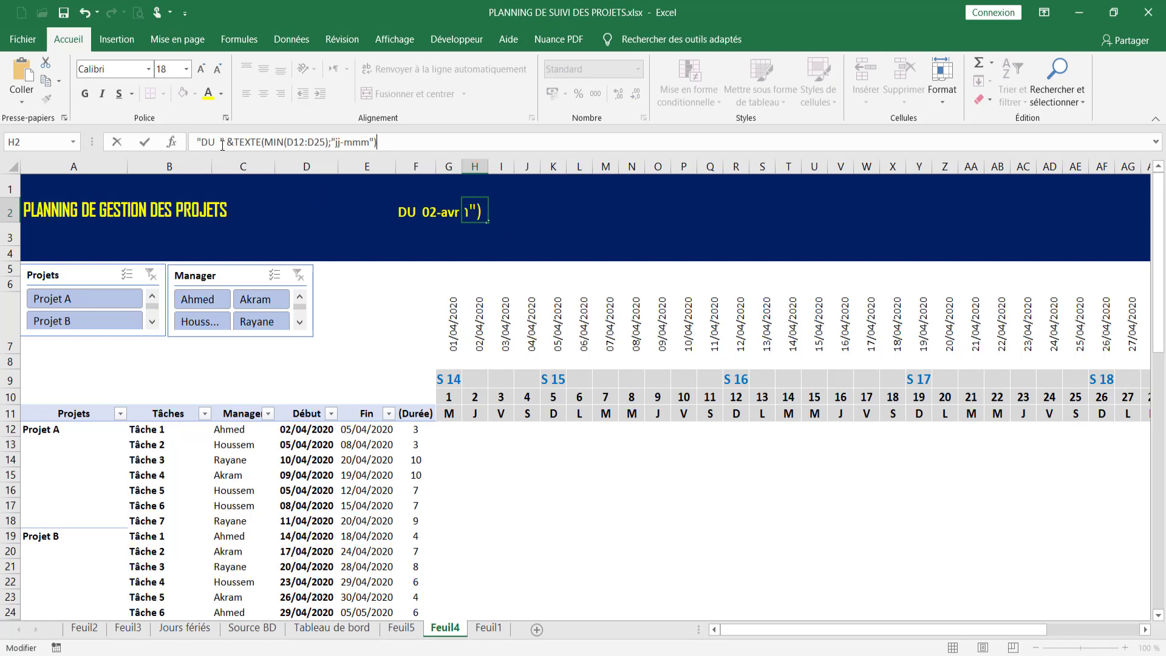
# Edit the text in H2 to read "AU " &TEXTE(MAX(E12:E25);"jj-mmm").
pyautogui.moveTo(208, 144); pyautogui.dragTo(202, 143)
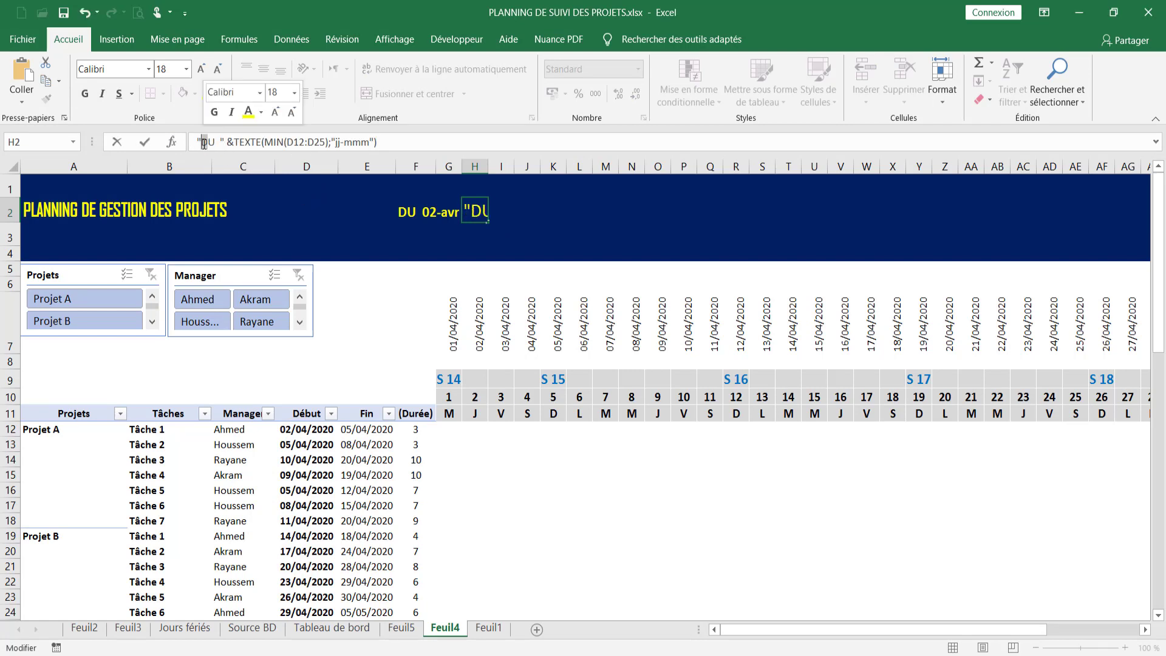
pyautogui.write('A')
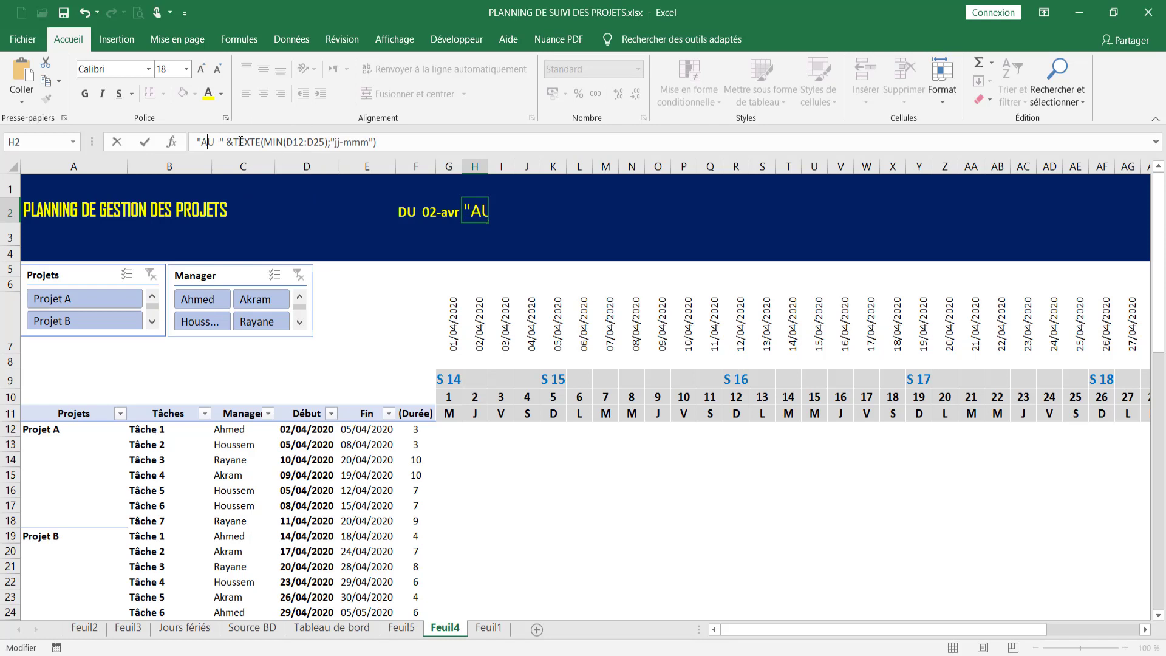
pyautogui.moveTo(263, 144); pyautogui.dragTo(285, 144)
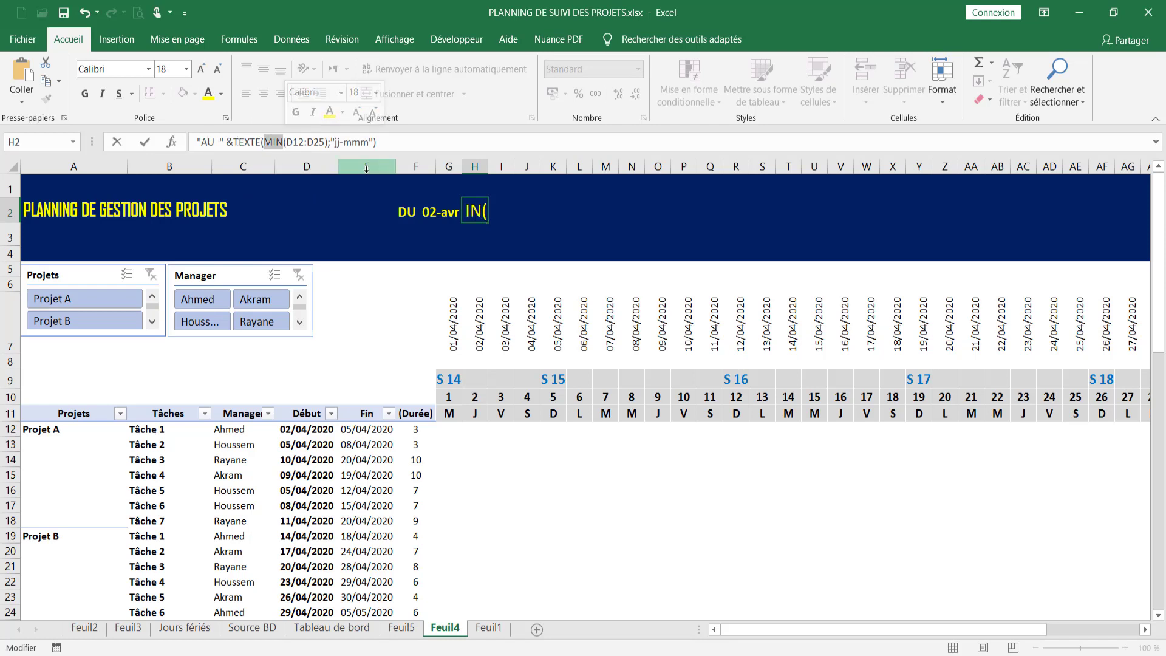
pyautogui.write('MAX')
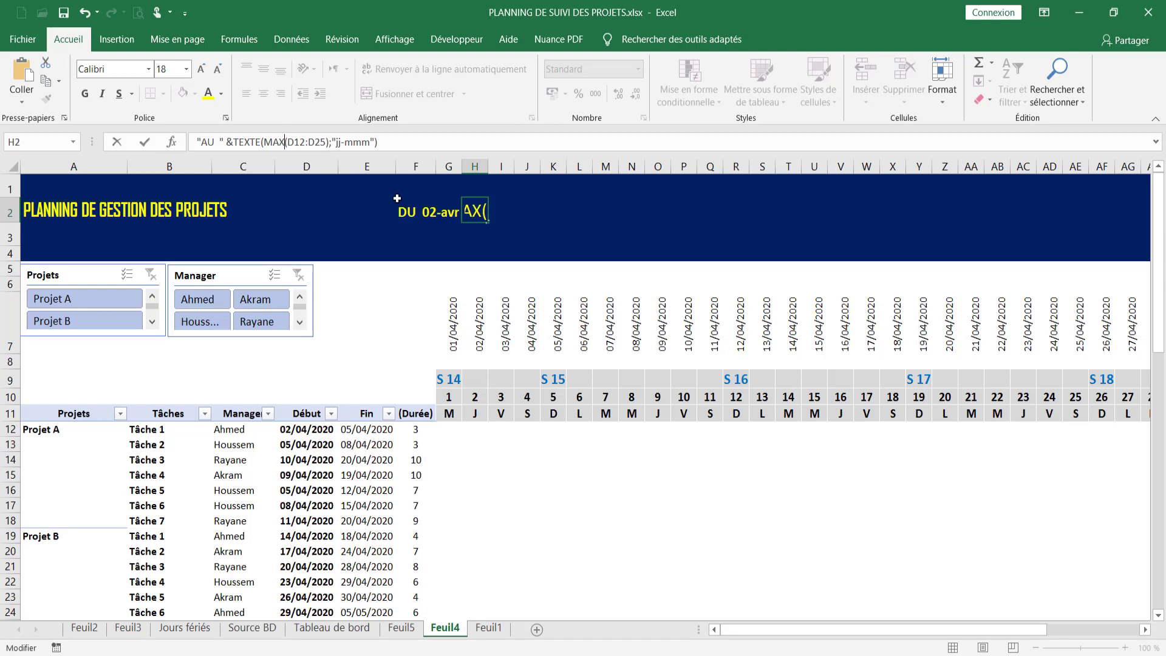
pyautogui.click(304, 141)
pyautogui.moveTo(295, 141); pyautogui.dragTo(308, 142)
pyautogui.write('EXT')
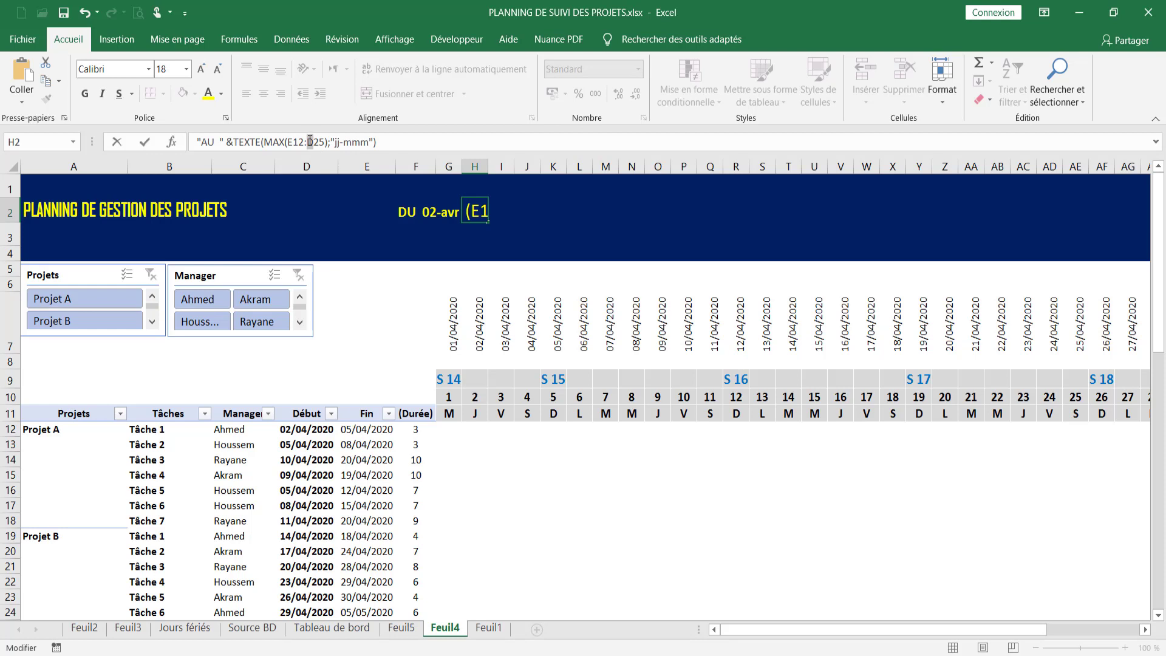
pyautogui.write('E')
pyautogui.press('Return')
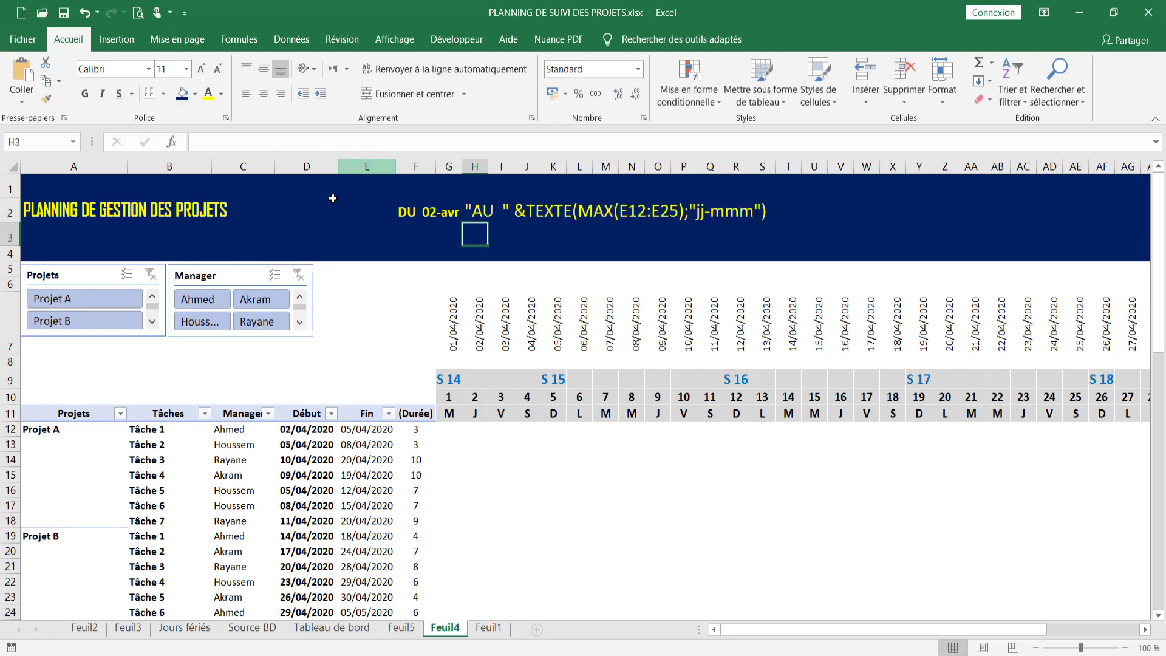
# Turn the text in H2 into a working formula by adding a plus sign in front of it.
pyautogui.click(526, 212)
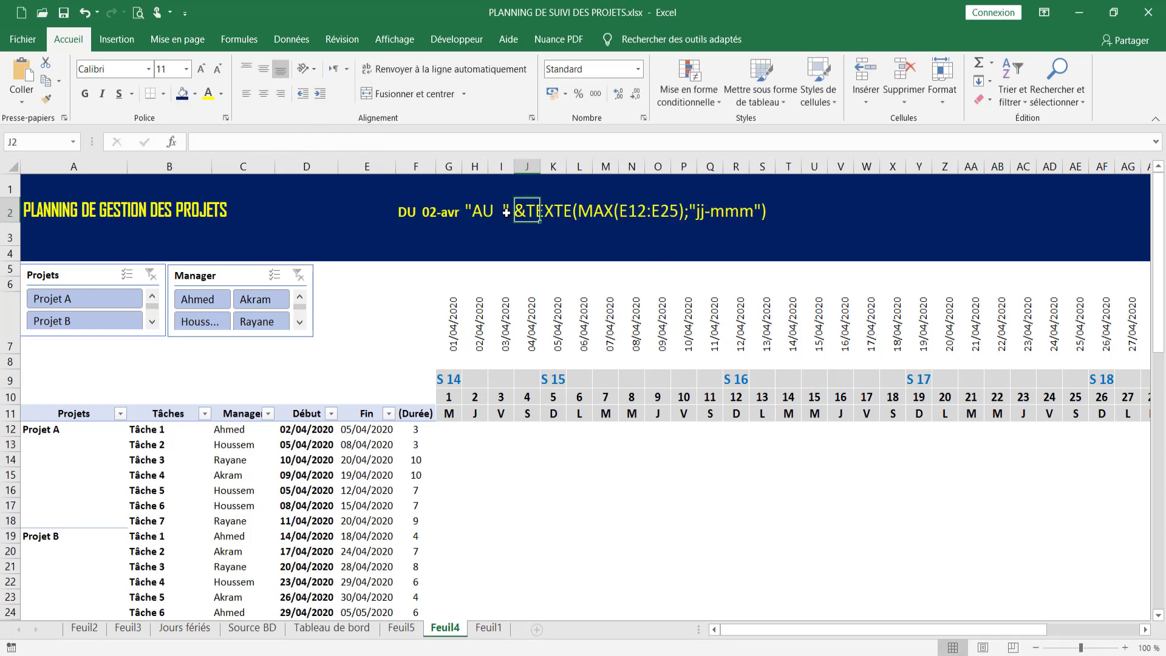
pyautogui.click(503, 213)
pyautogui.click(478, 216)
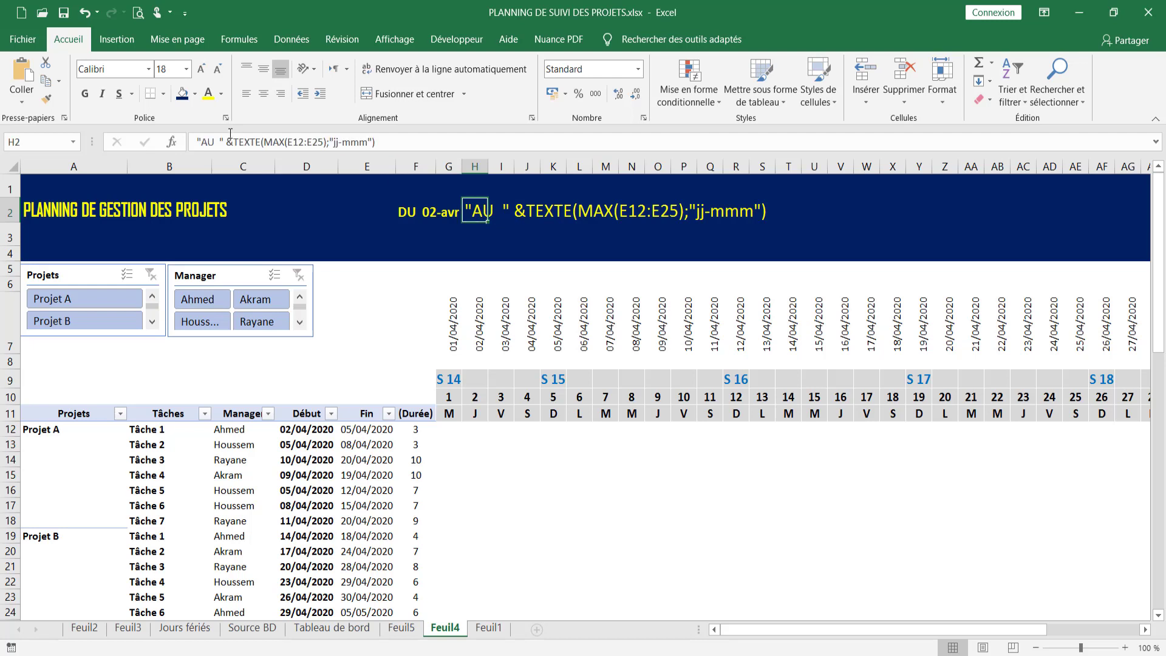
pyautogui.click(196, 142)
pyautogui.write('+')
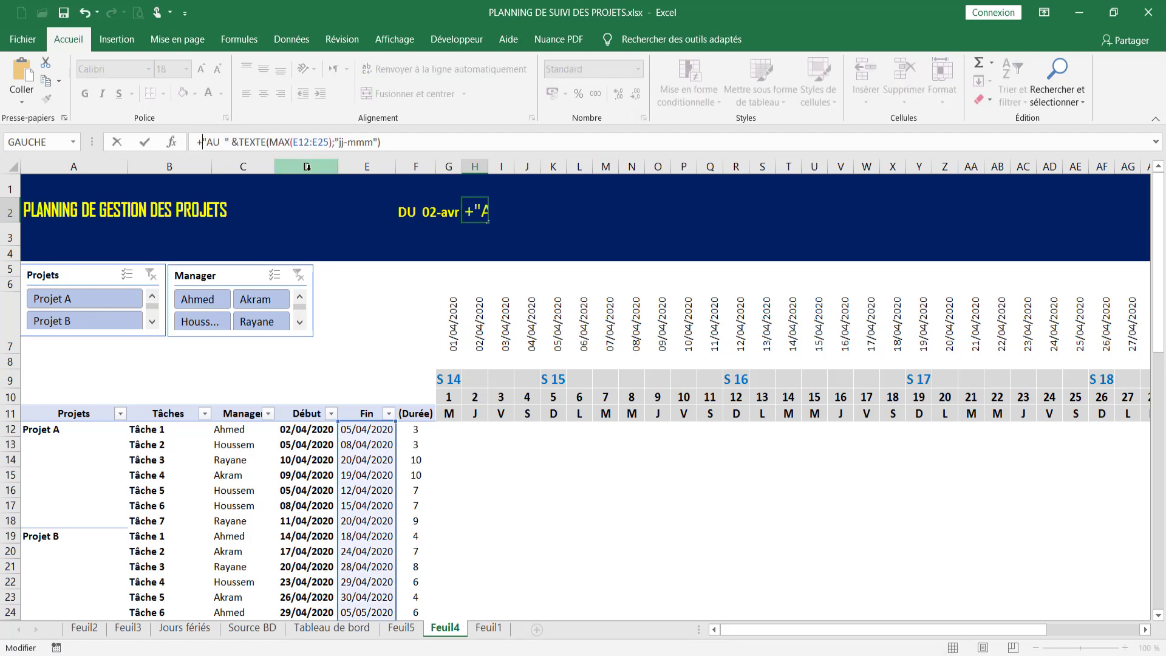
pyautogui.press('Return')
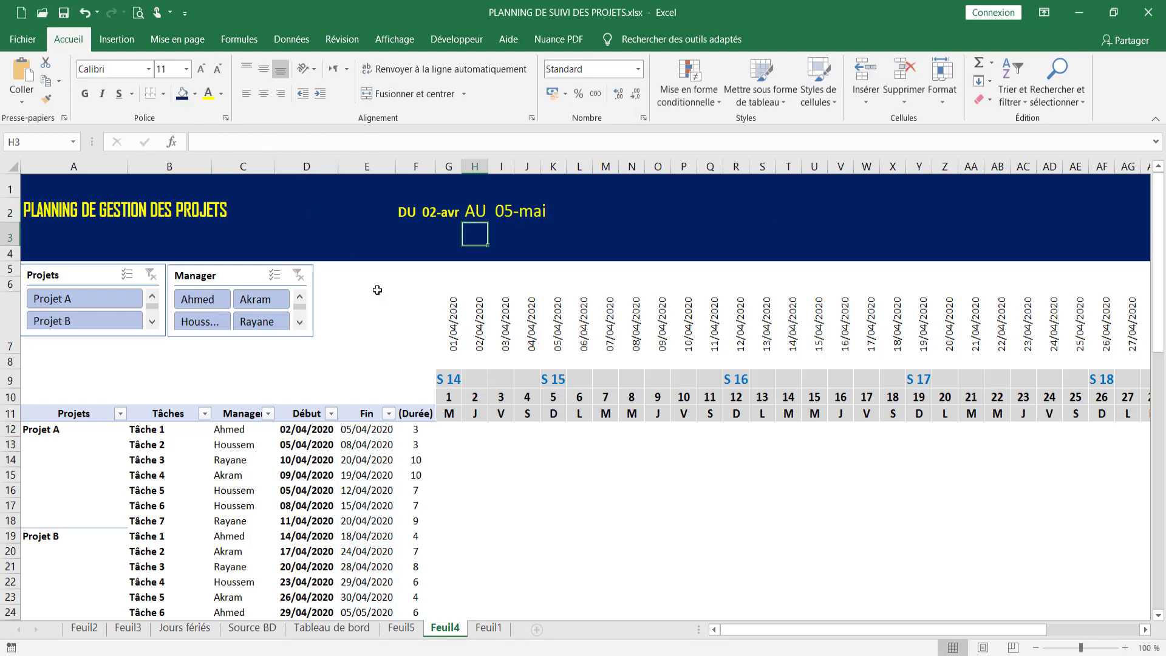
# Set the start-date cell F2 to font size 18 and remove its bold formatting.
pyautogui.click(481, 211)
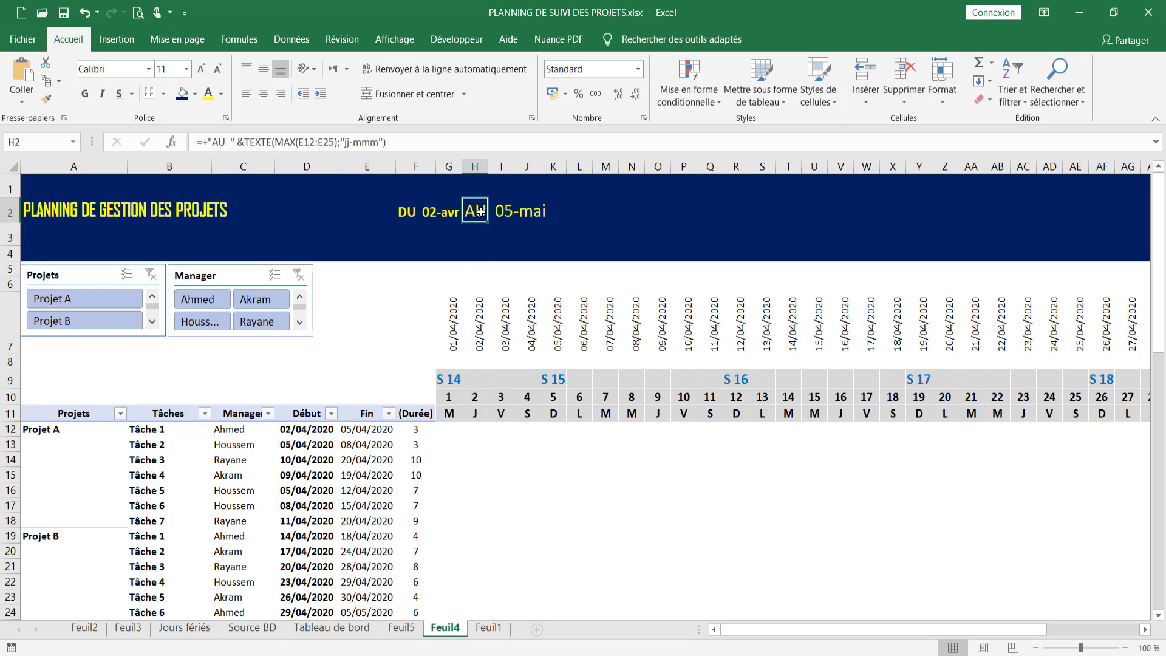
pyautogui.click(423, 213)
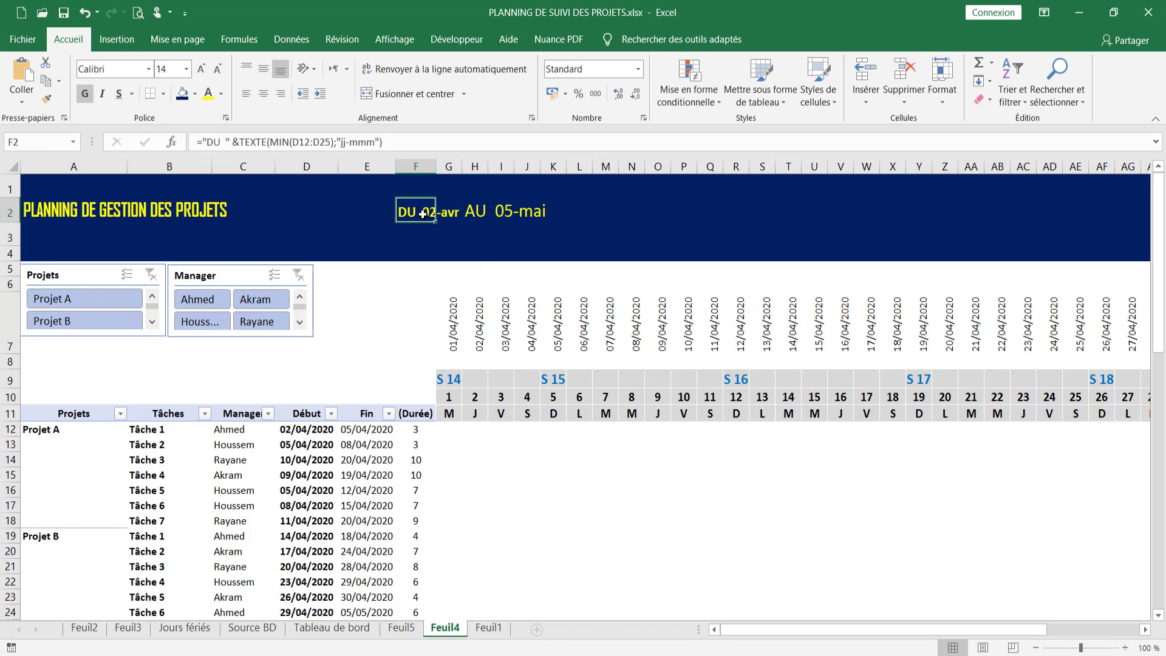
pyautogui.click(201, 71)
pyautogui.click(200, 70)
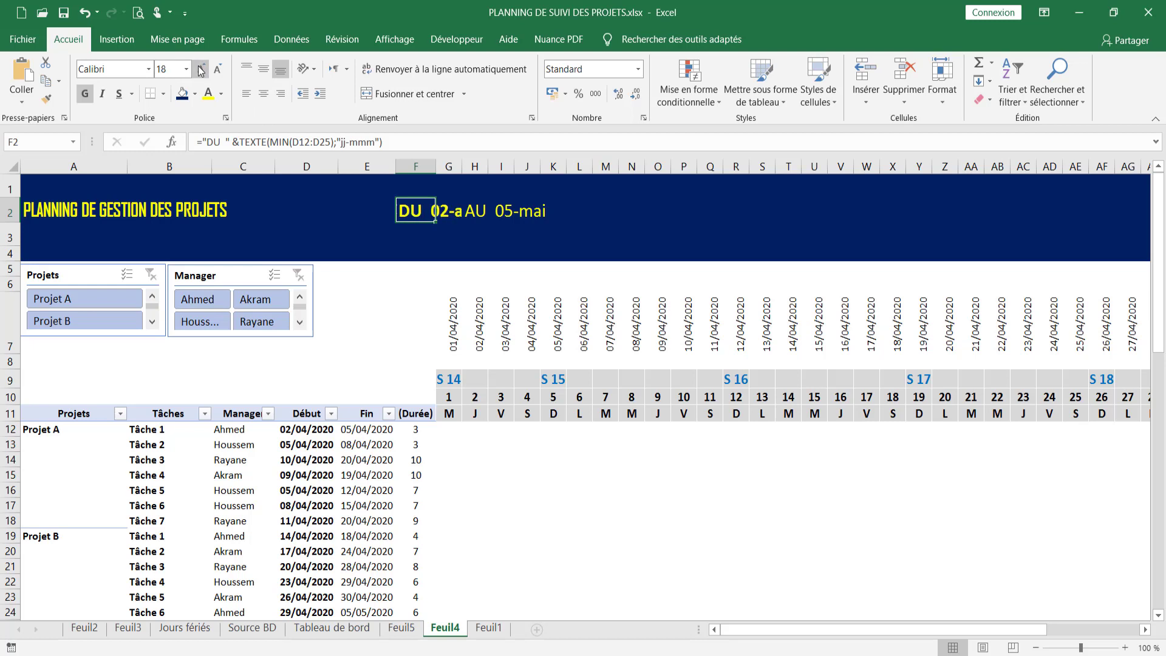
pyautogui.click(83, 96)
pyautogui.click(579, 210)
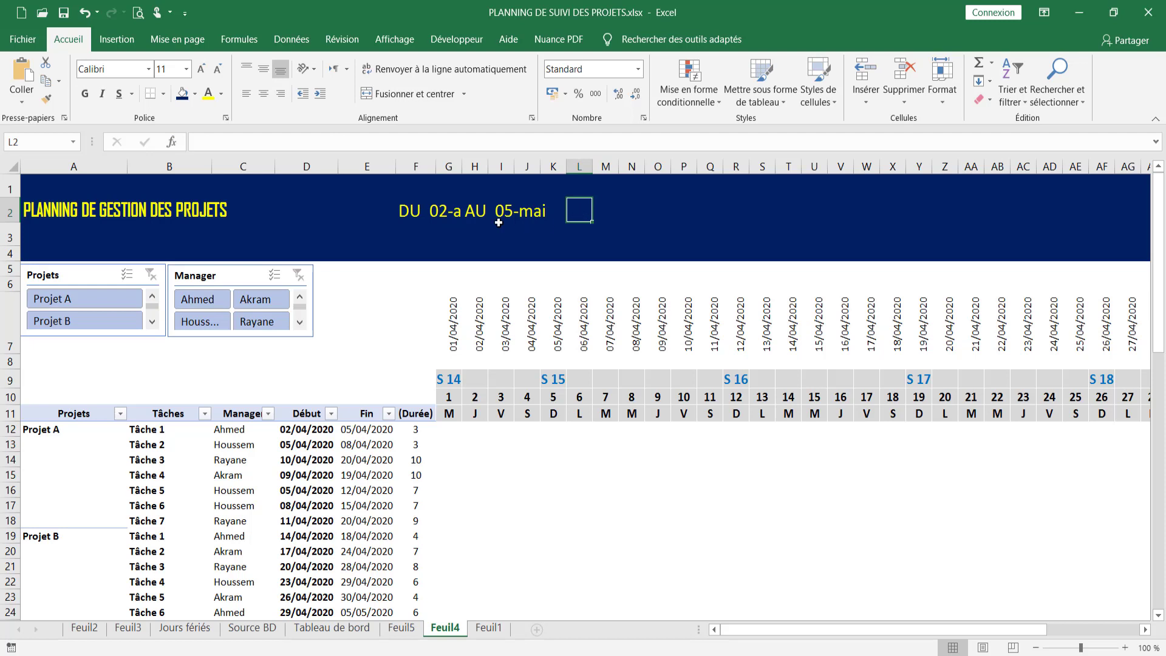
# Move the end-date formula from H2 to I2, and merge and center cells F2:H2.
pyautogui.click(419, 212)
pyautogui.click(485, 210)
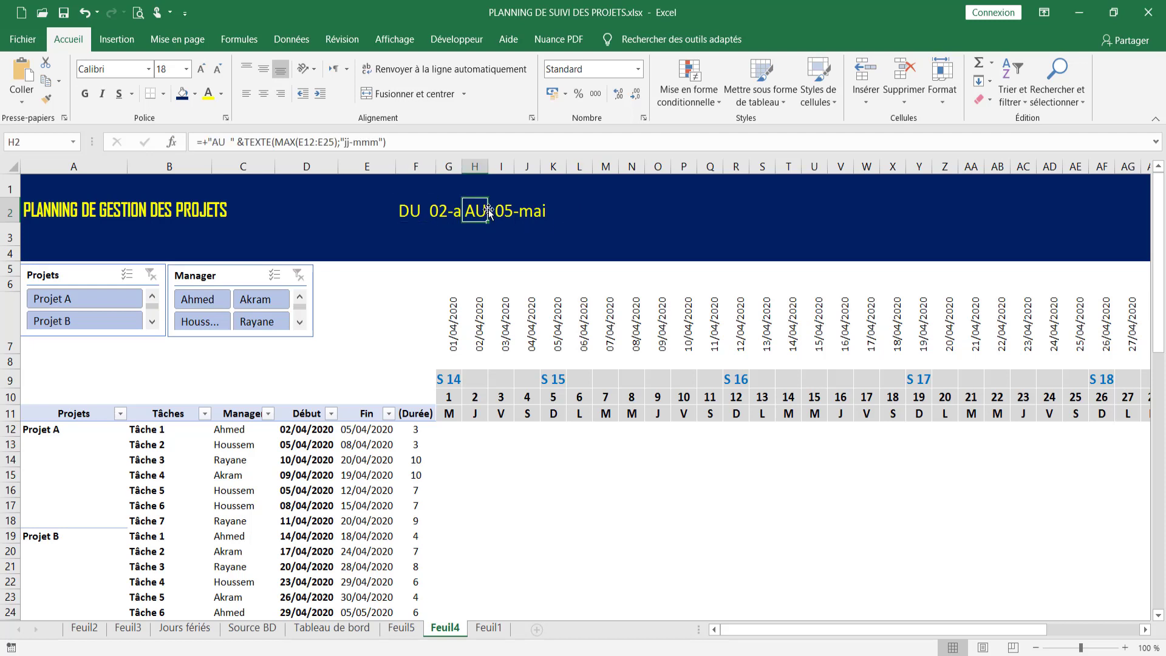
pyautogui.moveTo(488, 210); pyautogui.dragTo(512, 224)
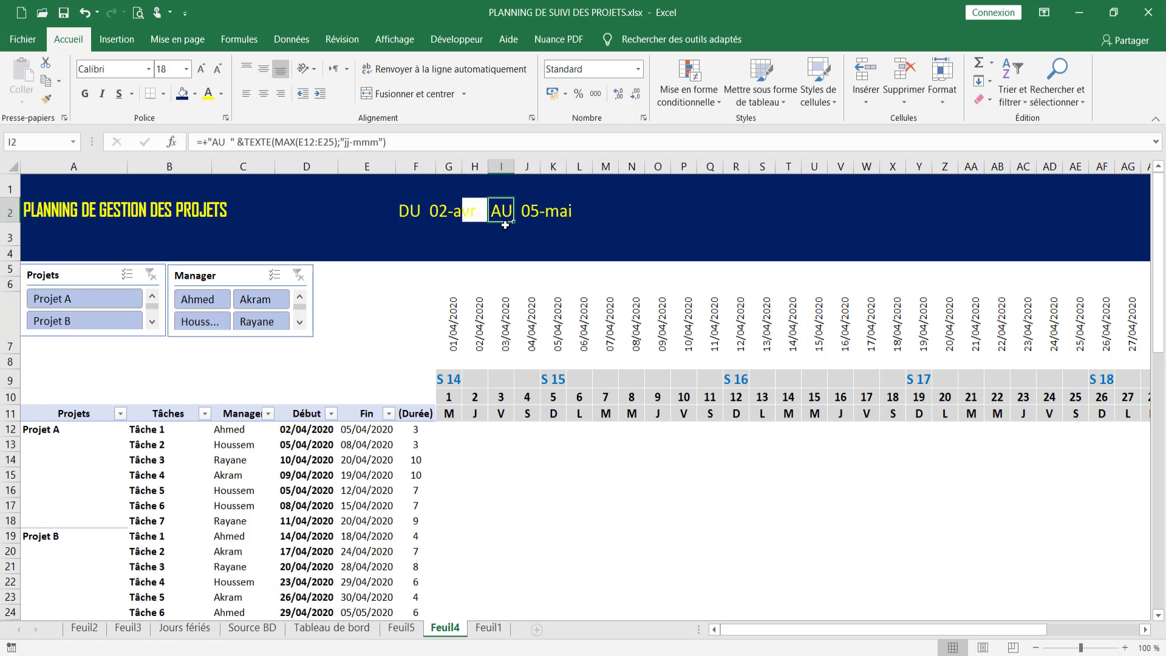
pyautogui.moveTo(408, 222); pyautogui.dragTo(476, 213)
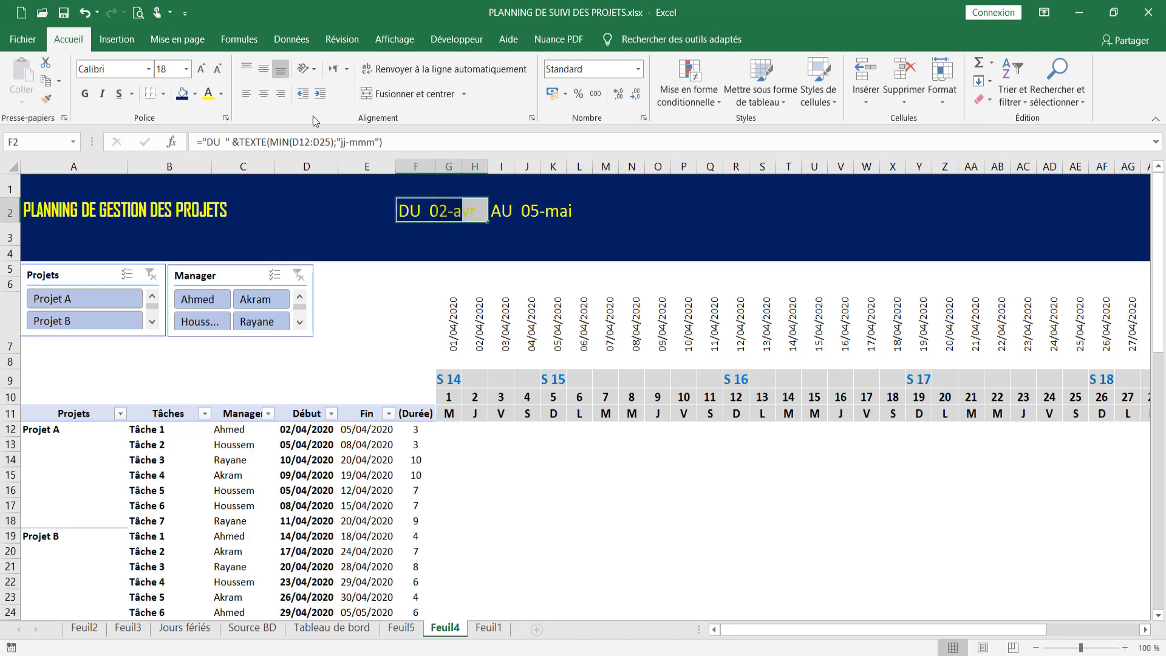
pyautogui.click(409, 96)
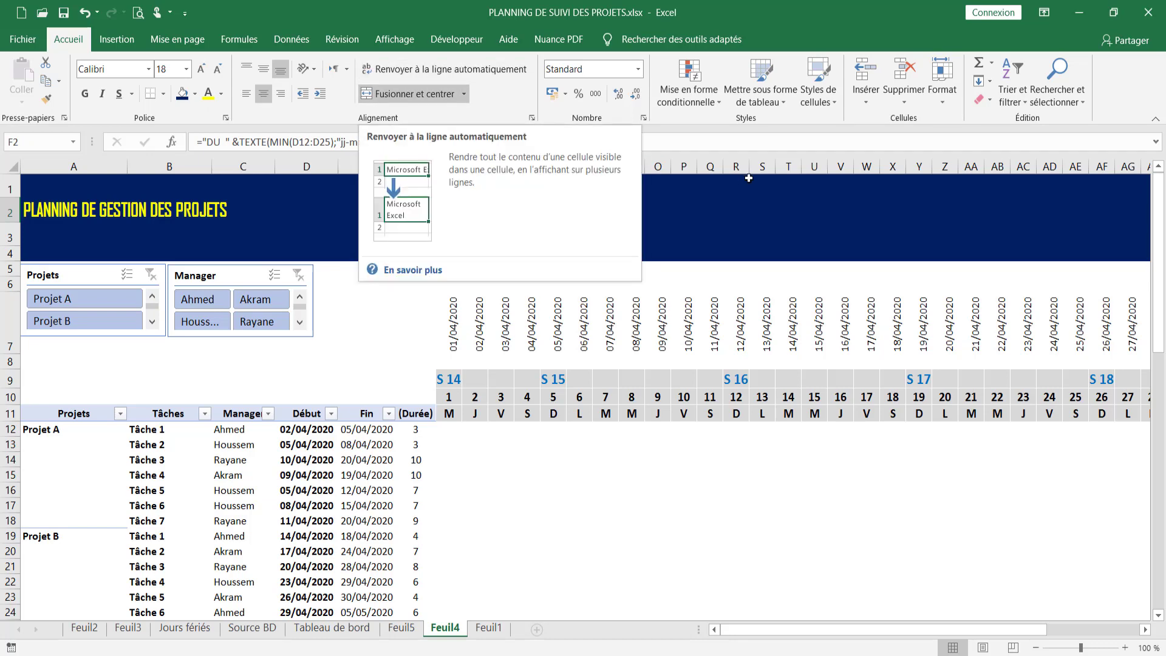
pyautogui.click(759, 268)
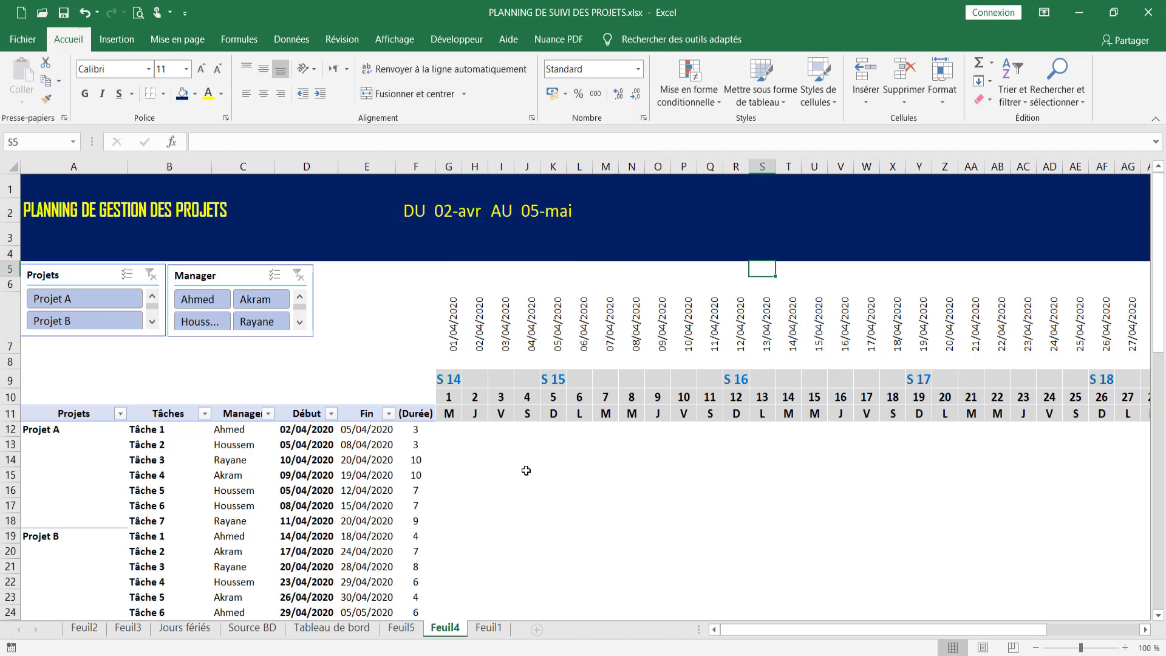
# Delete all three conditional formatting rules applied to the timeline grid G12:AU25.
pyautogui.scroll(-2, 513, 466)
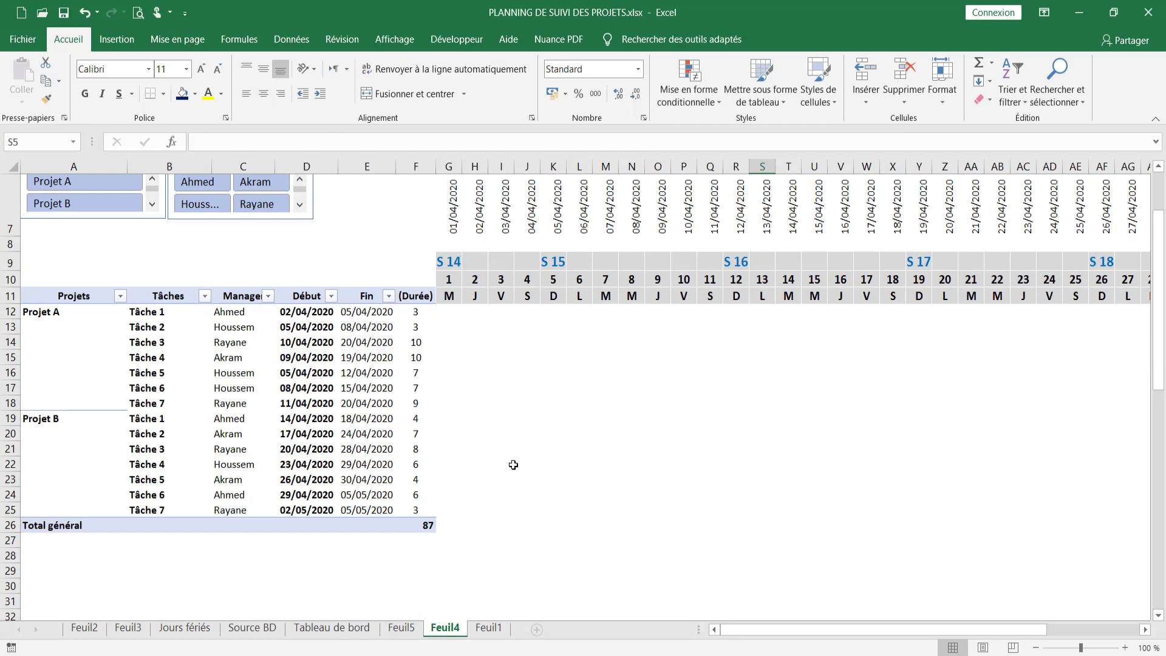
pyautogui.scroll(1, 513, 464)
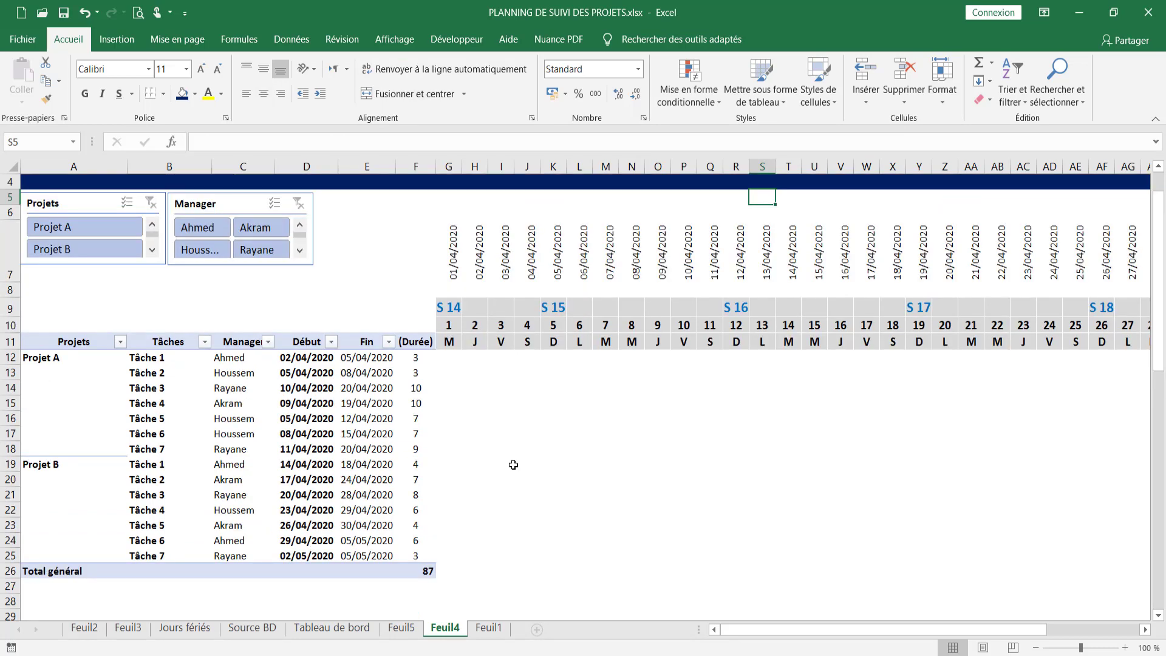
pyautogui.click(455, 358)
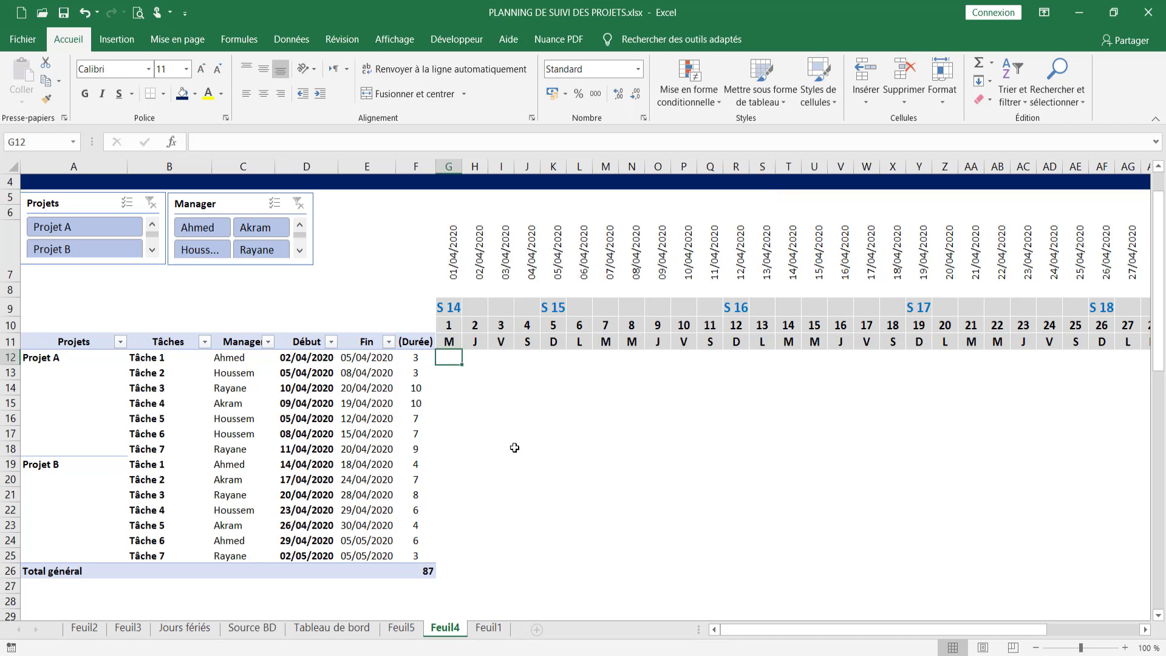
pyautogui.scroll(1, 515, 448)
pyautogui.scroll(-2, 516, 447)
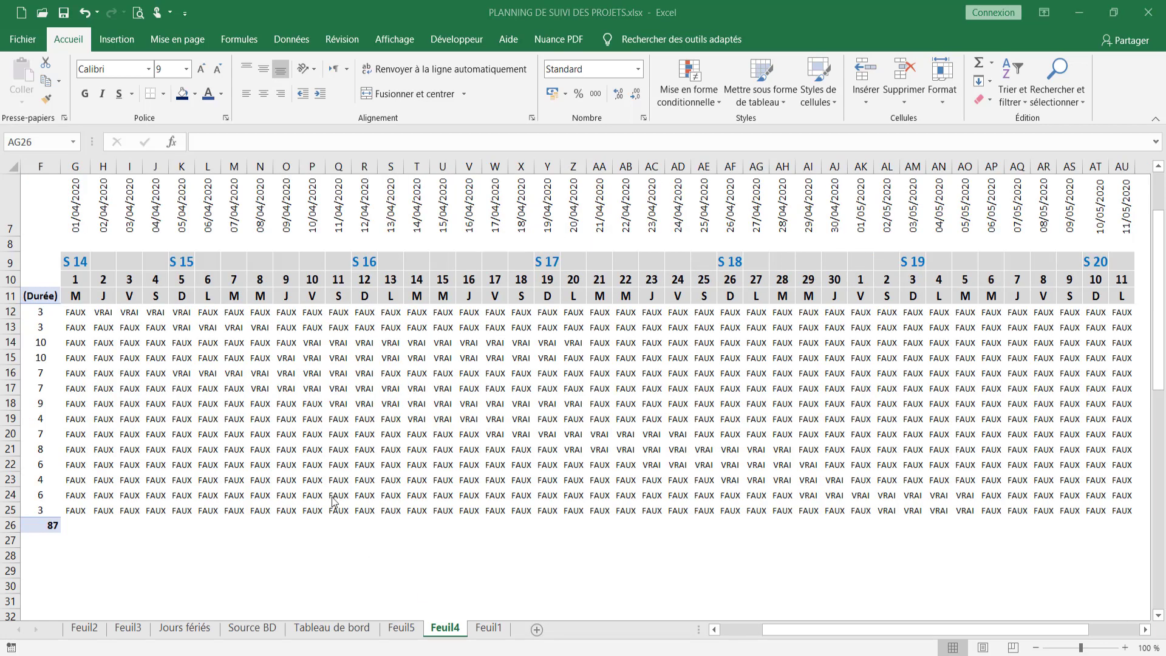
pyautogui.moveTo(72, 313); pyautogui.dragTo(1120, 509)
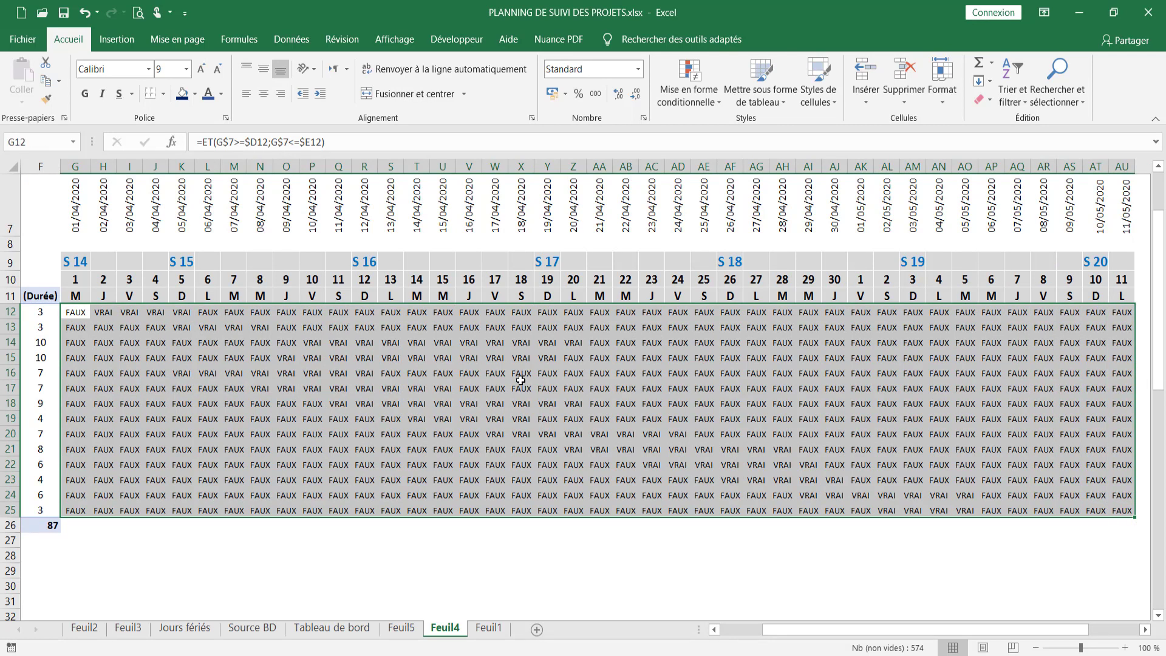
pyautogui.click(698, 97)
pyautogui.click(720, 337)
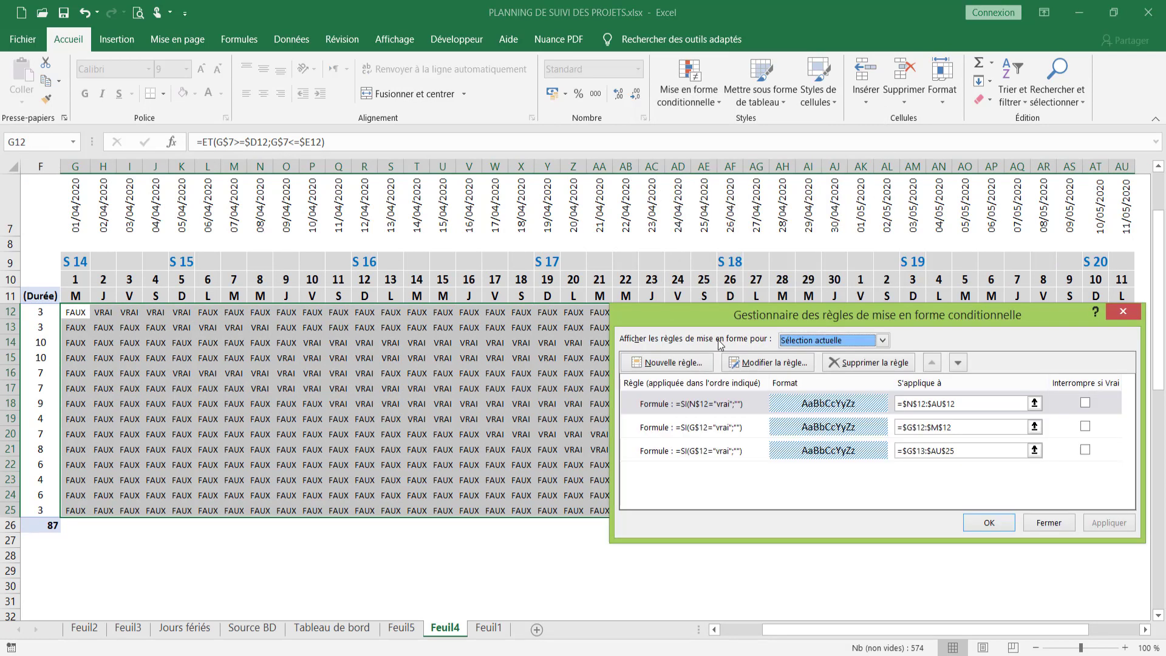
pyautogui.click(858, 362)
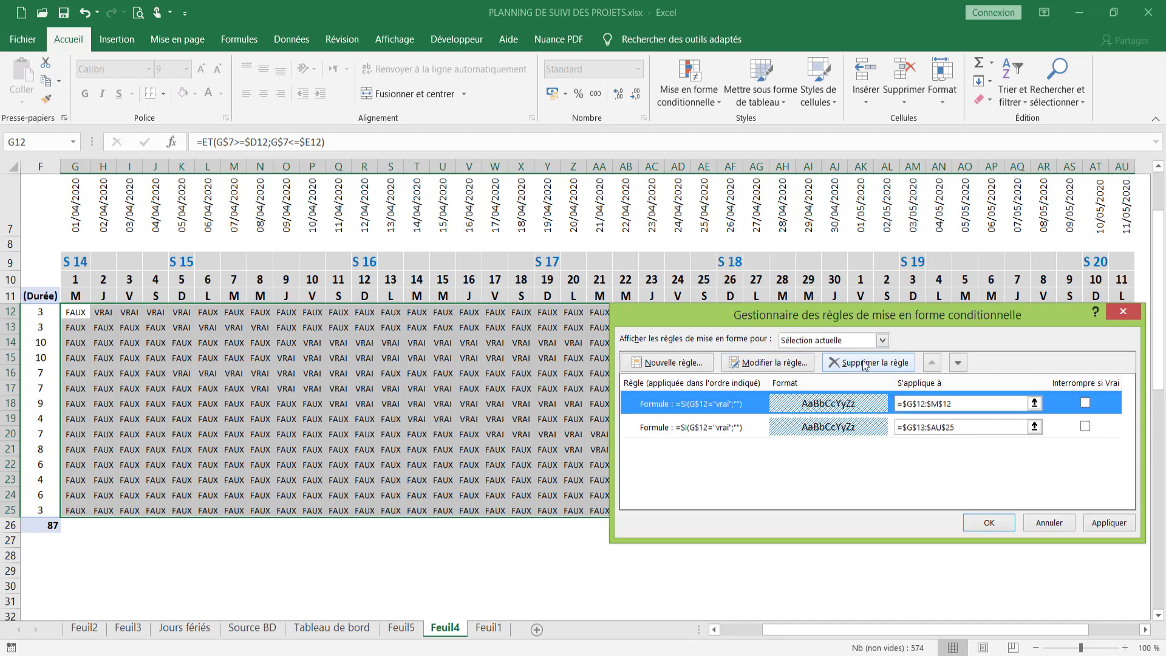
pyautogui.click(862, 362)
pyautogui.click(864, 363)
# Create a formula-based conditional formatting rule for the timeline grid and enter its first condition as et(G$7>=D$12;.
pyautogui.click(654, 364)
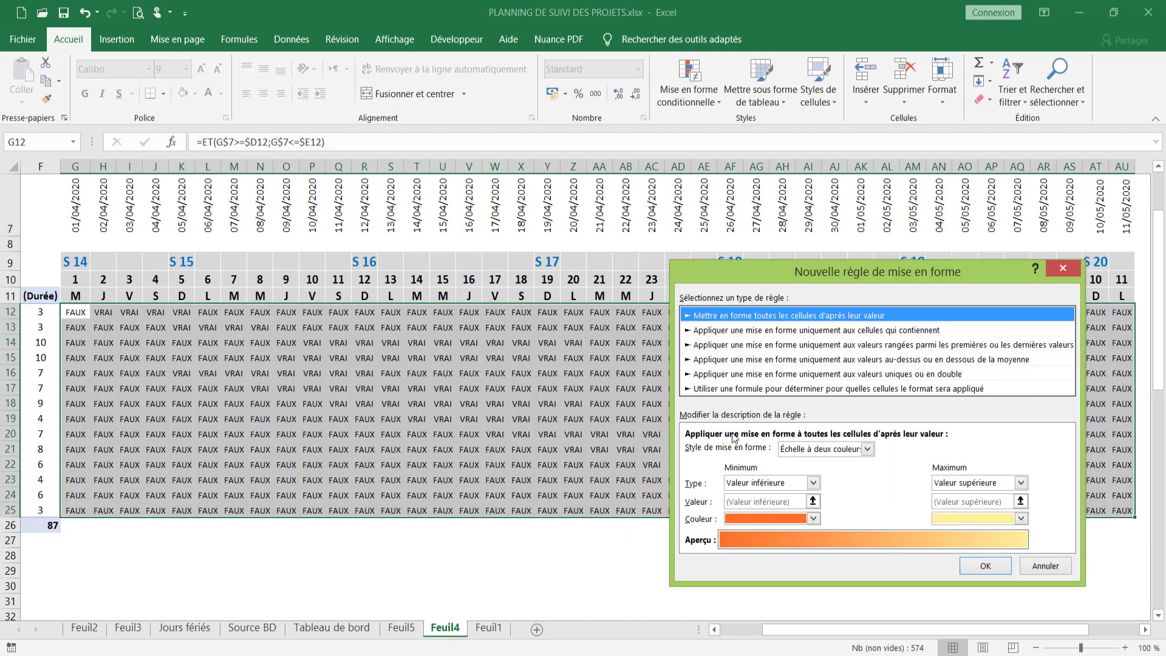
pyautogui.click(719, 390)
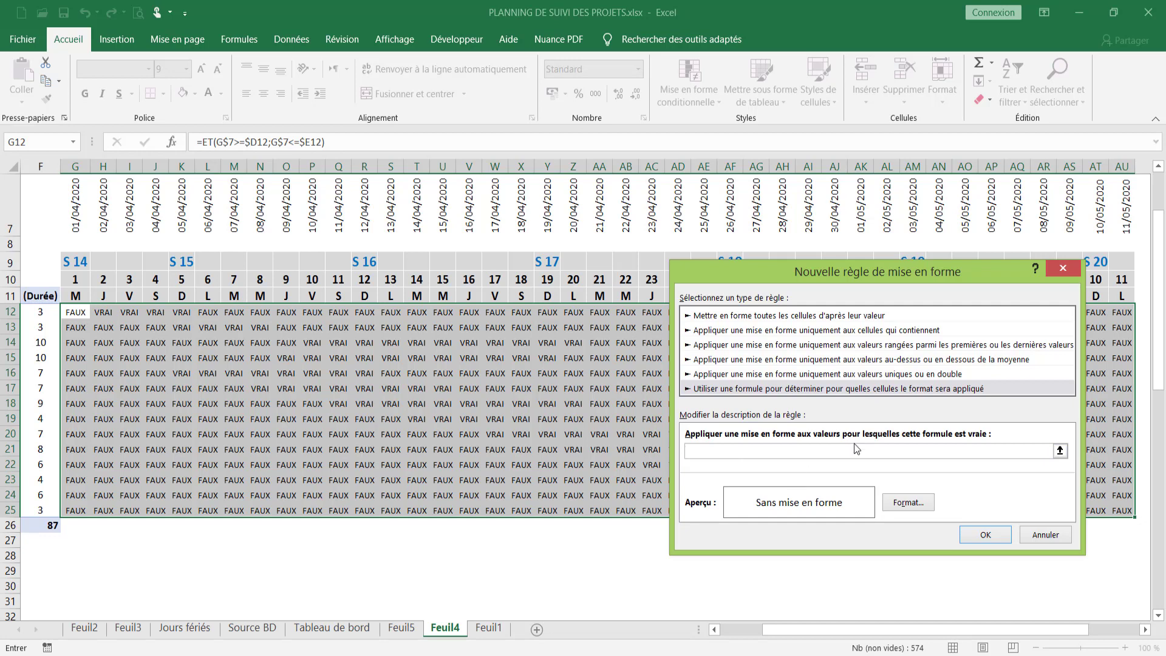
pyautogui.rightClick(800, 446)
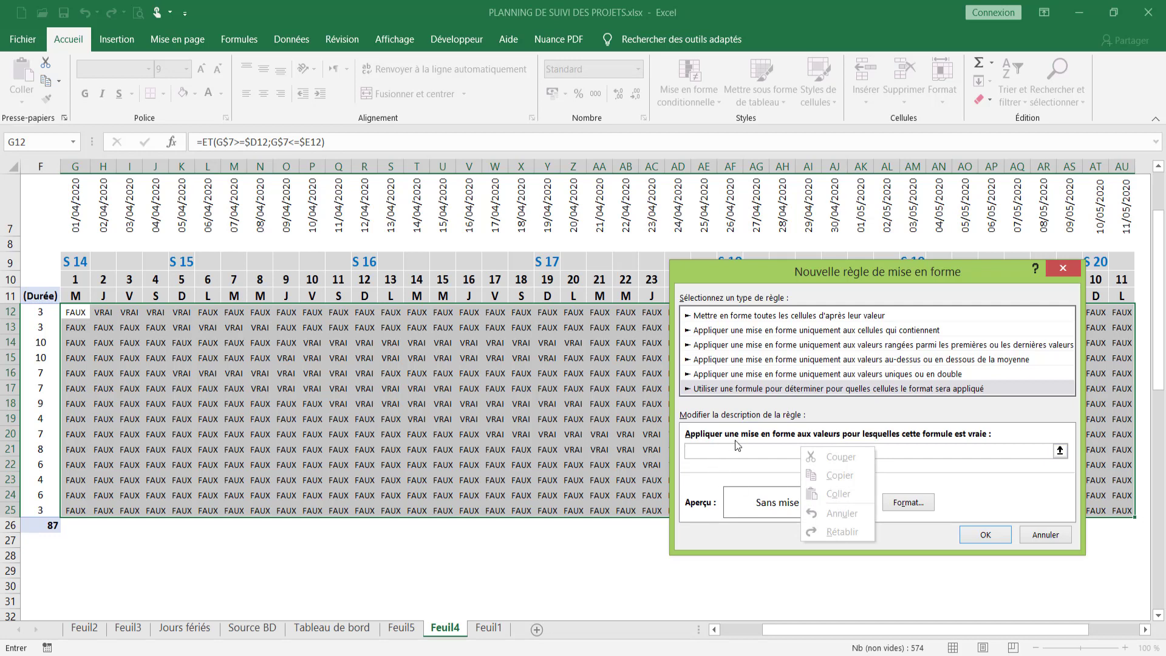
pyautogui.click(716, 451)
pyautogui.write('et')
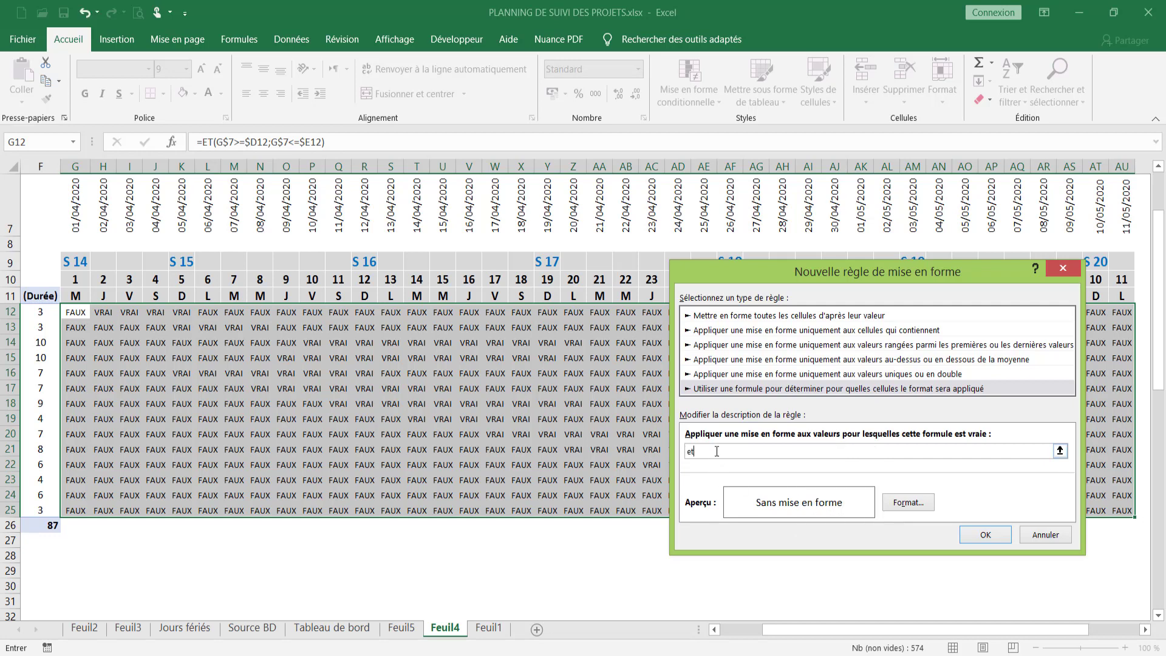
pyautogui.write('(')
pyautogui.click(76, 206)
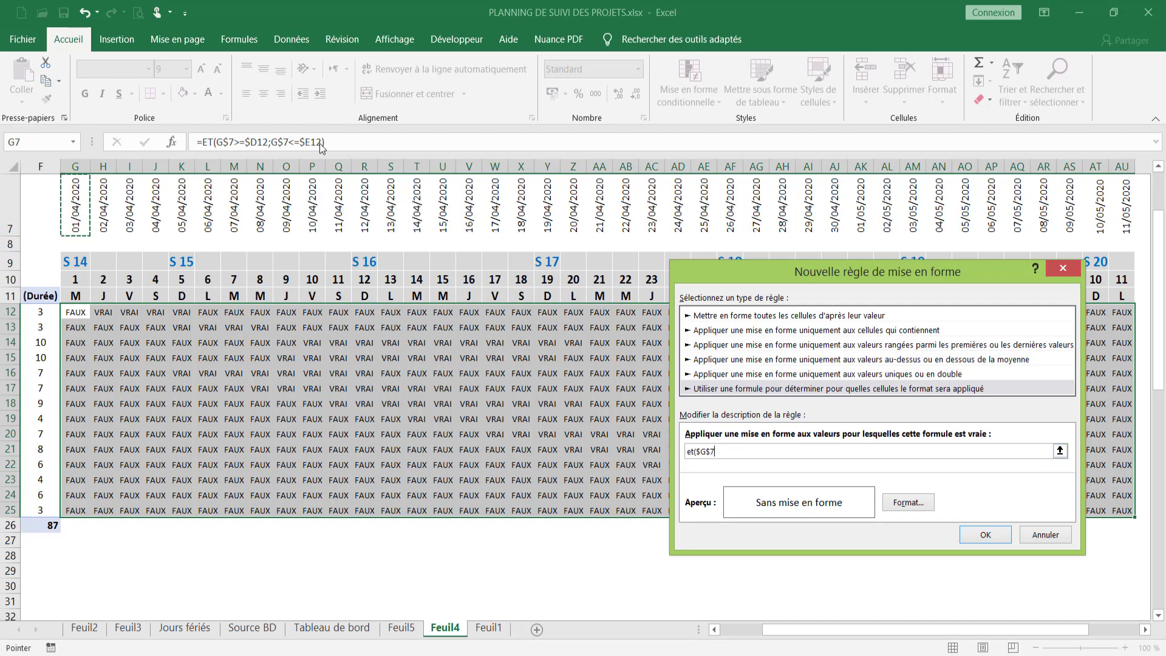
pyautogui.write('g')
pyautogui.press('F4')
pyautogui.moveTo(800, 630); pyautogui.dragTo(757, 629)
pyautogui.click(320, 314)
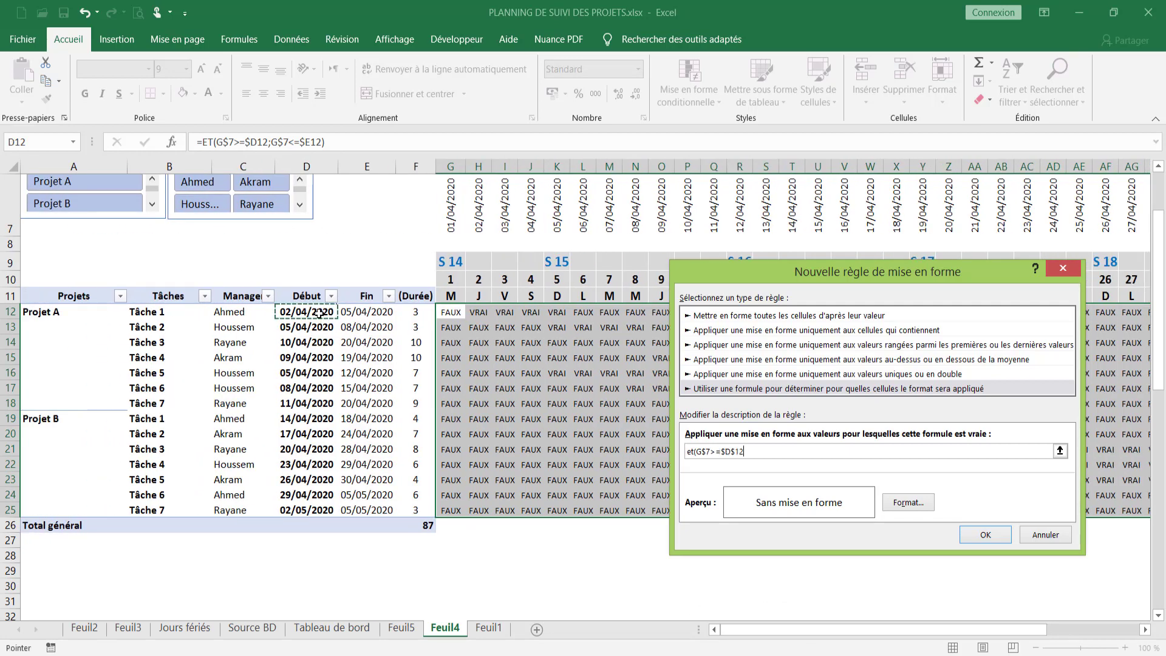
pyautogui.write(';')
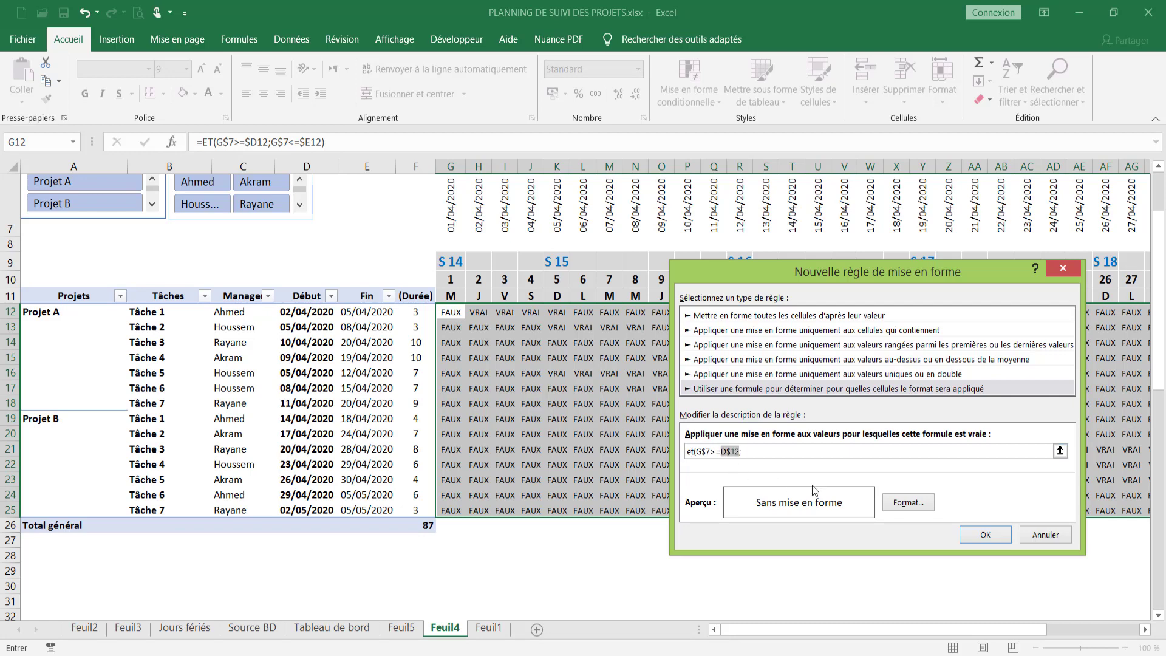
# Complete the new rule's formula with a second condition comparing the date in row 7 to the end date, $G$7<=$E12).
pyautogui.click(751, 453)
pyautogui.click(450, 222)
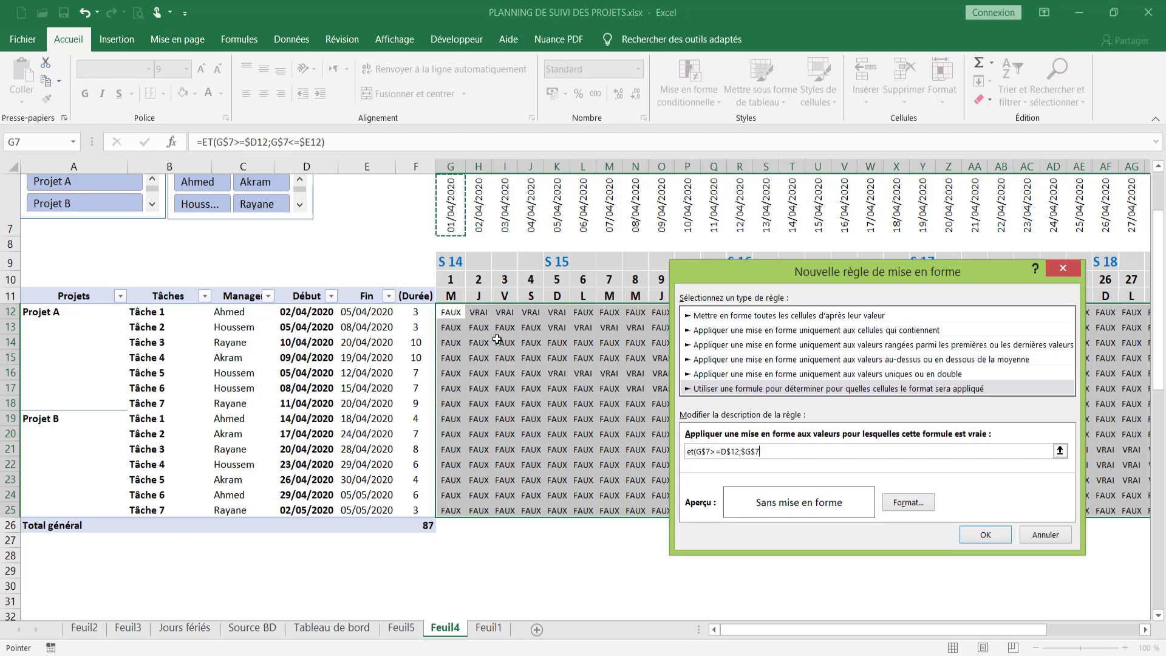
pyautogui.write('<=')
pyautogui.click(357, 312)
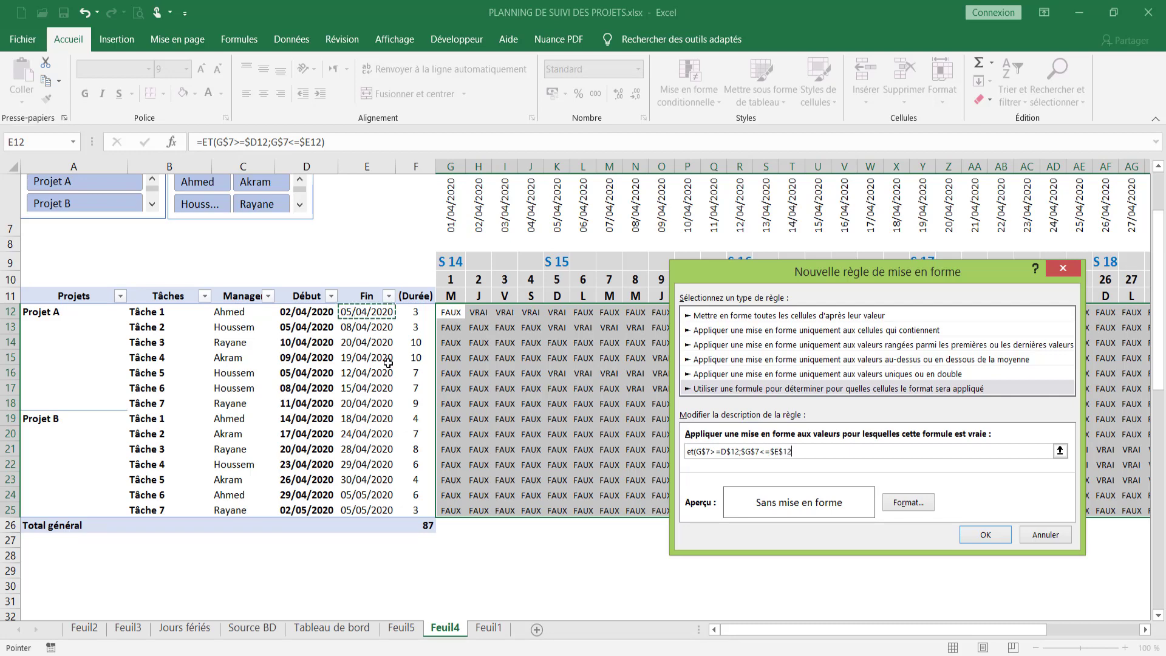
pyautogui.press('F4')
pyautogui.write(')')
# Give the rule a blue fill and correct its formula references to ET(G$7>=$D12;G$7<=$E12).
pyautogui.click(908, 505)
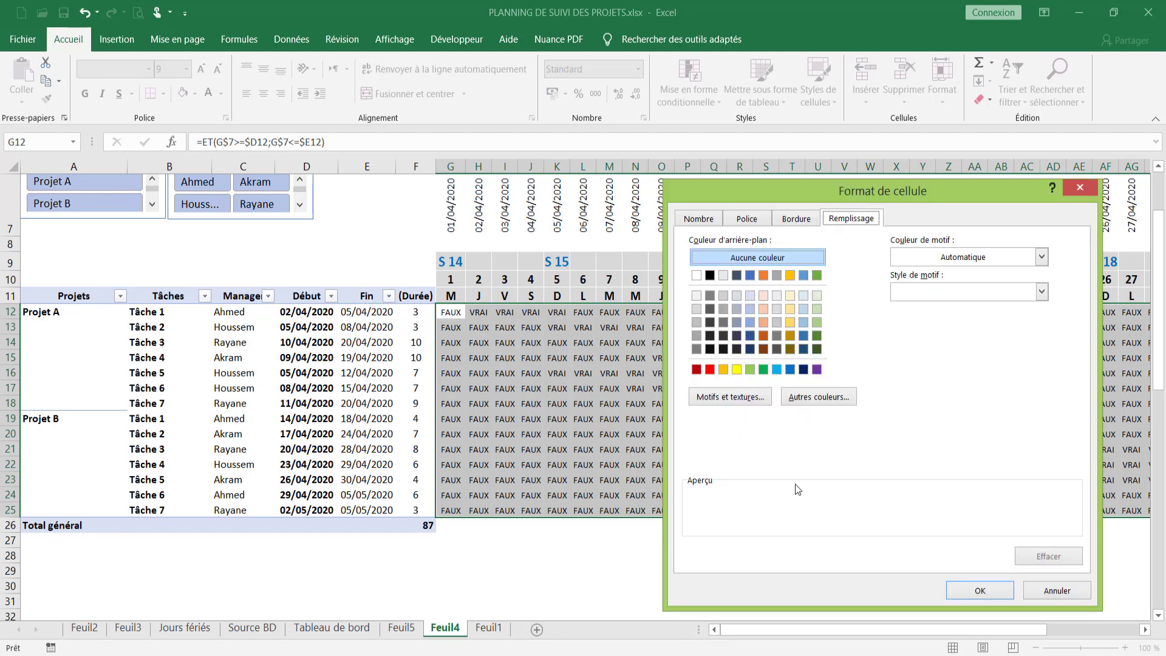
pyautogui.click(789, 370)
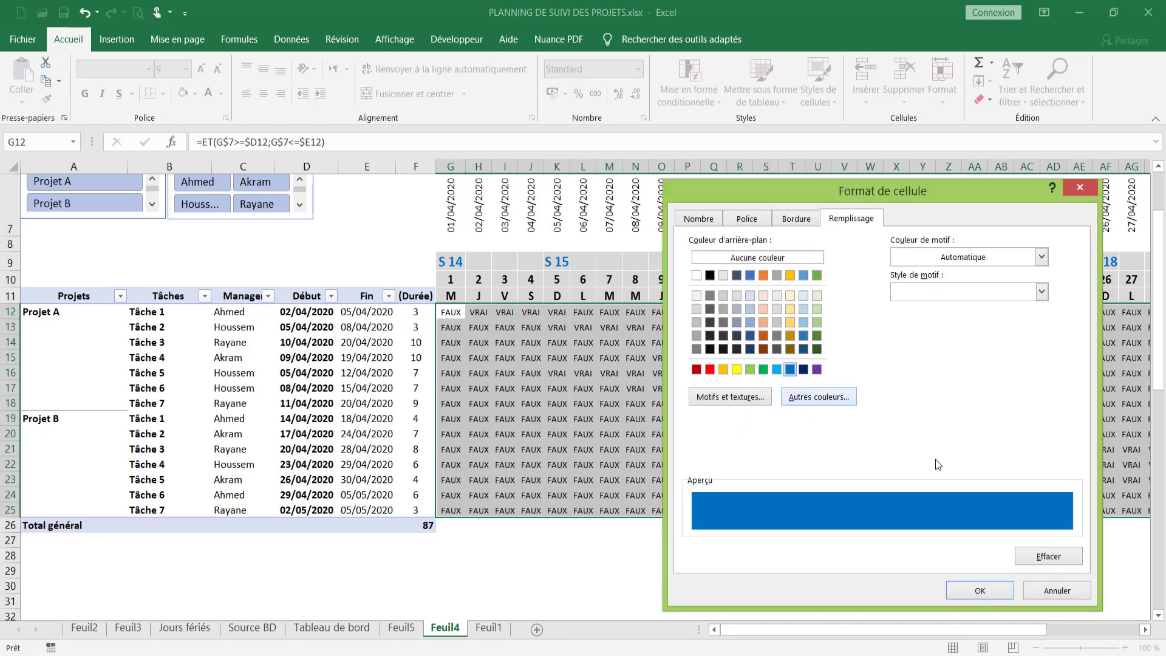
pyautogui.click(980, 592)
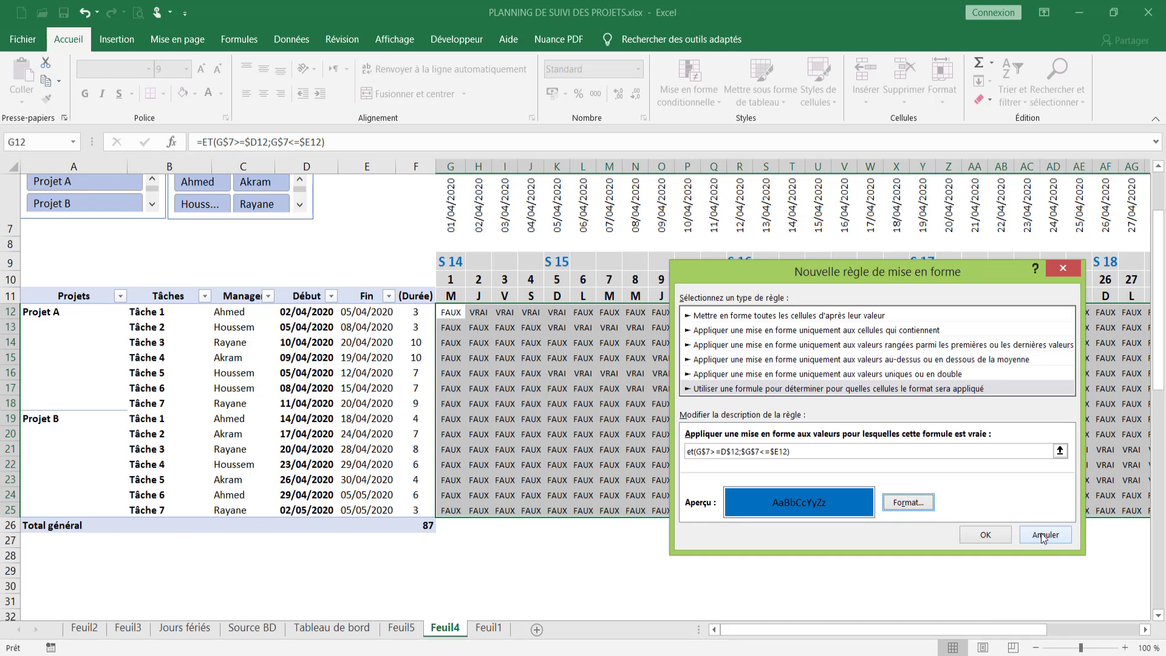
pyautogui.click(755, 451)
pyautogui.press('F4')
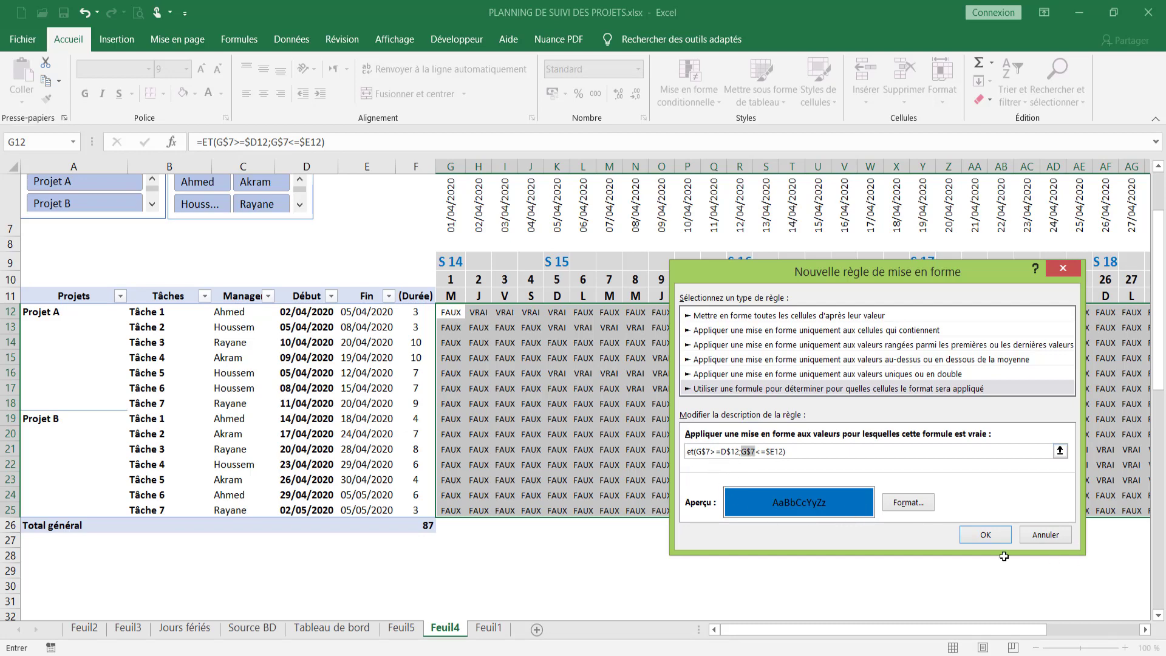
pyautogui.click(985, 533)
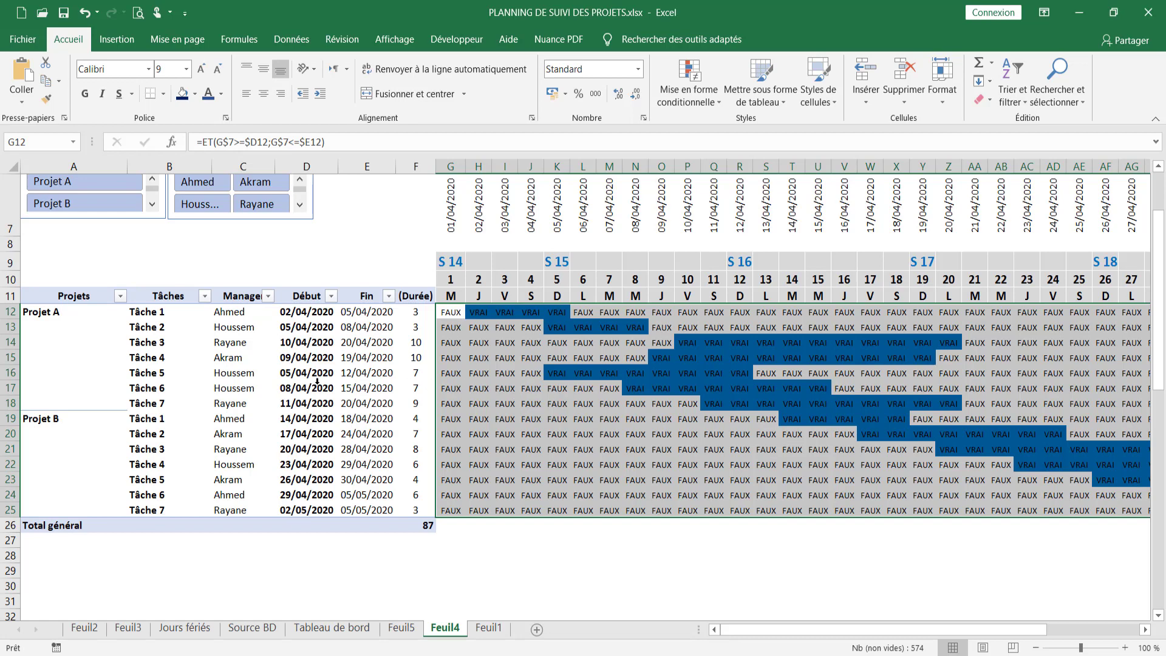
# Clear the VRAI/FAUX test formulas from the timeline grid G12:AU25.
pyautogui.click(554, 374)
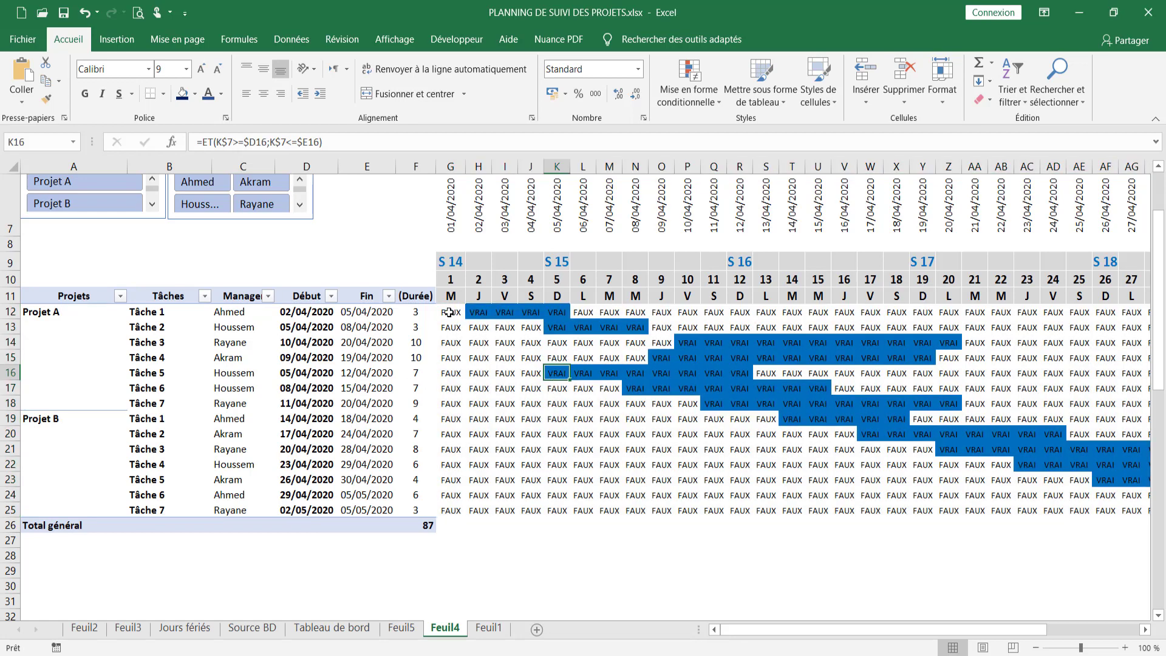
pyautogui.moveTo(448, 312); pyautogui.dragTo(1059, 510)
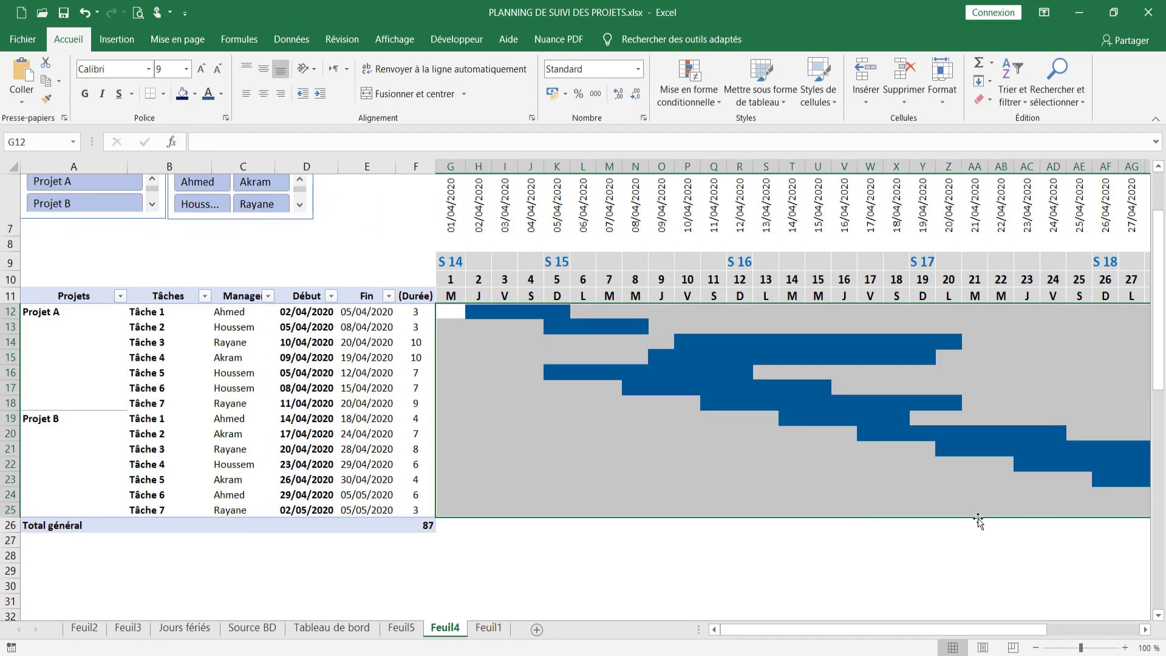
pyautogui.click(972, 523)
# Add a second formula-based conditional formatting rule for the timeline grid G12:AU25 with the formula =$B$12<>"".
pyautogui.moveTo(452, 312); pyautogui.dragTo(1111, 515)
pyautogui.moveTo(1009, 629); pyautogui.dragTo(966, 630)
pyautogui.click(688, 88)
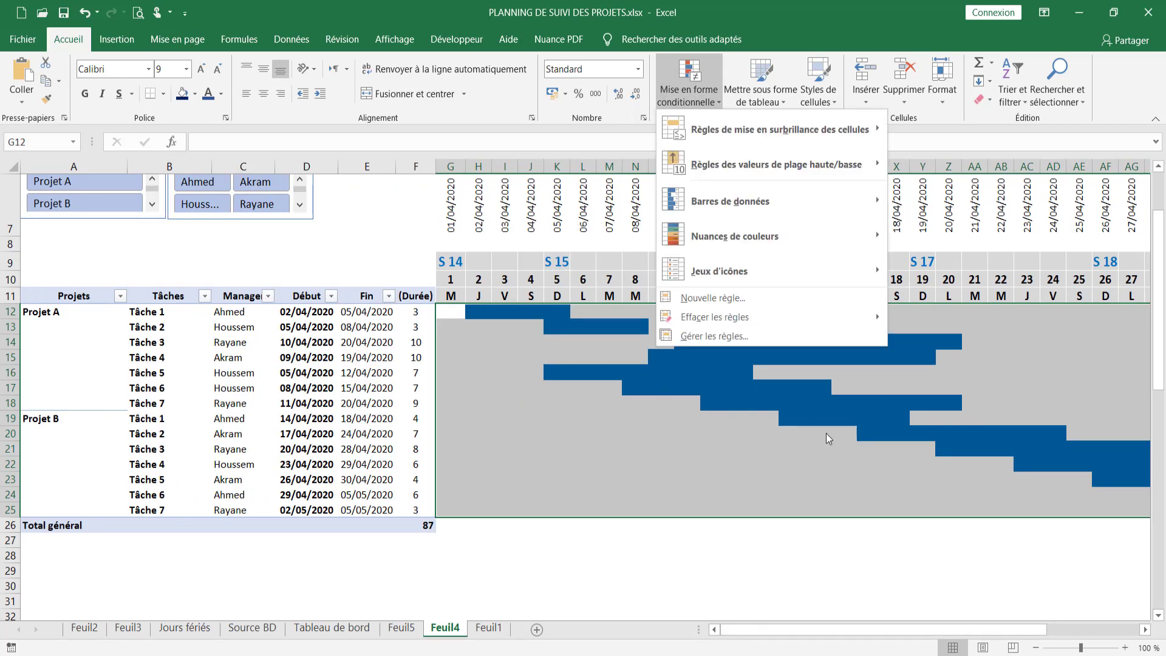
pyautogui.click(725, 337)
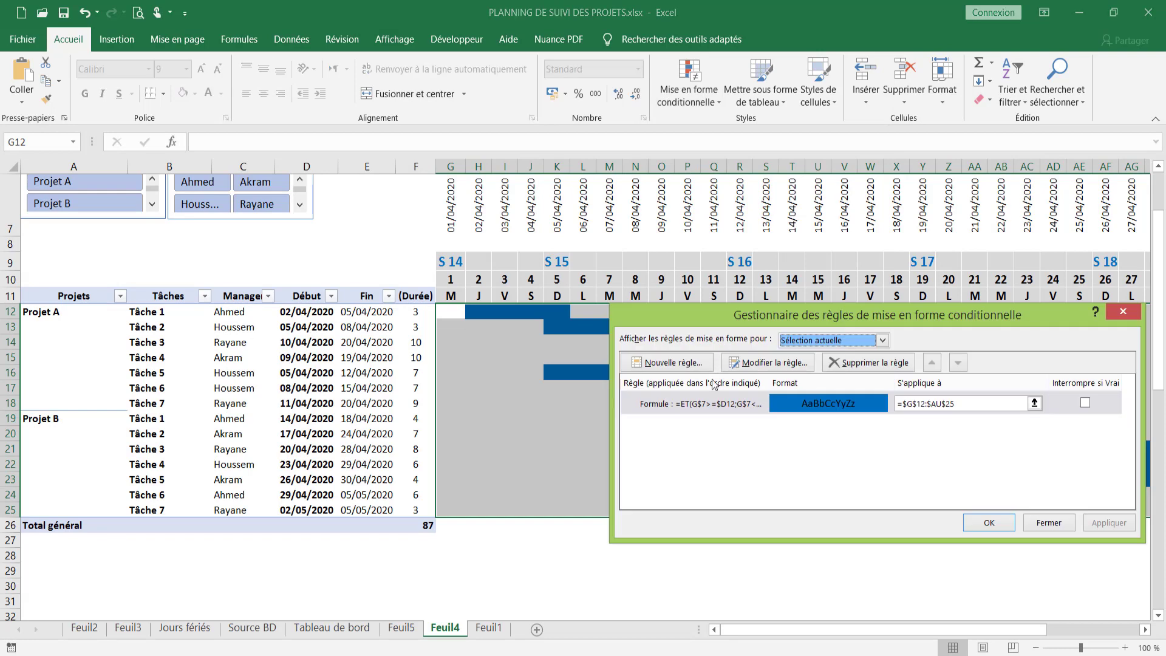
pyautogui.click(675, 364)
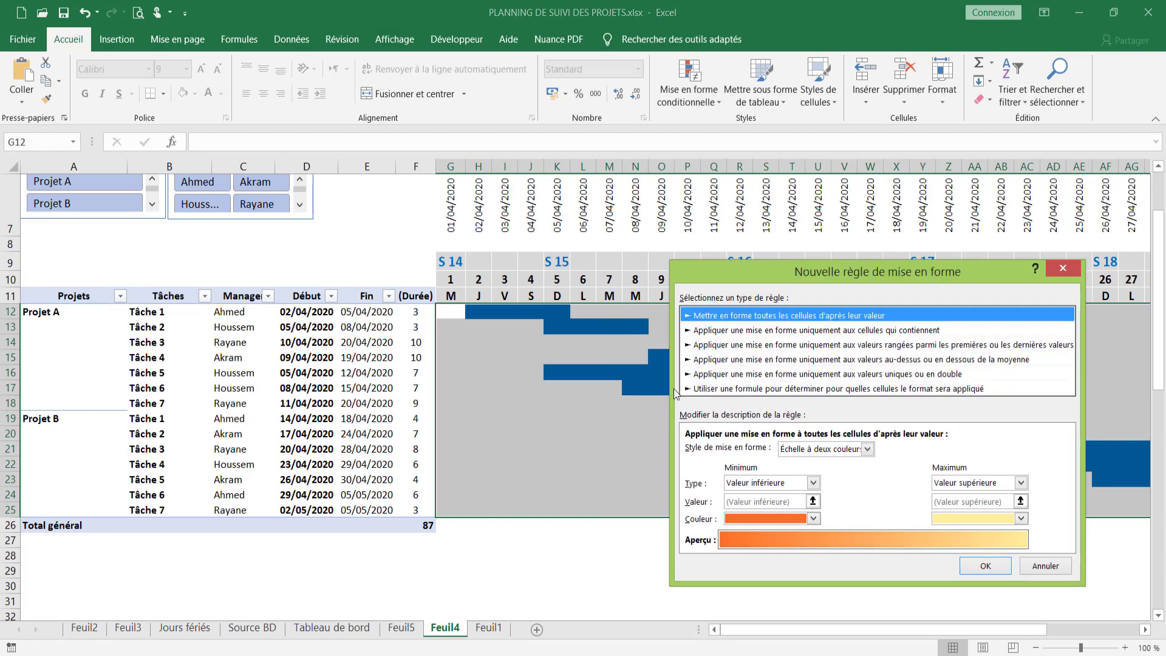
pyautogui.click(708, 388)
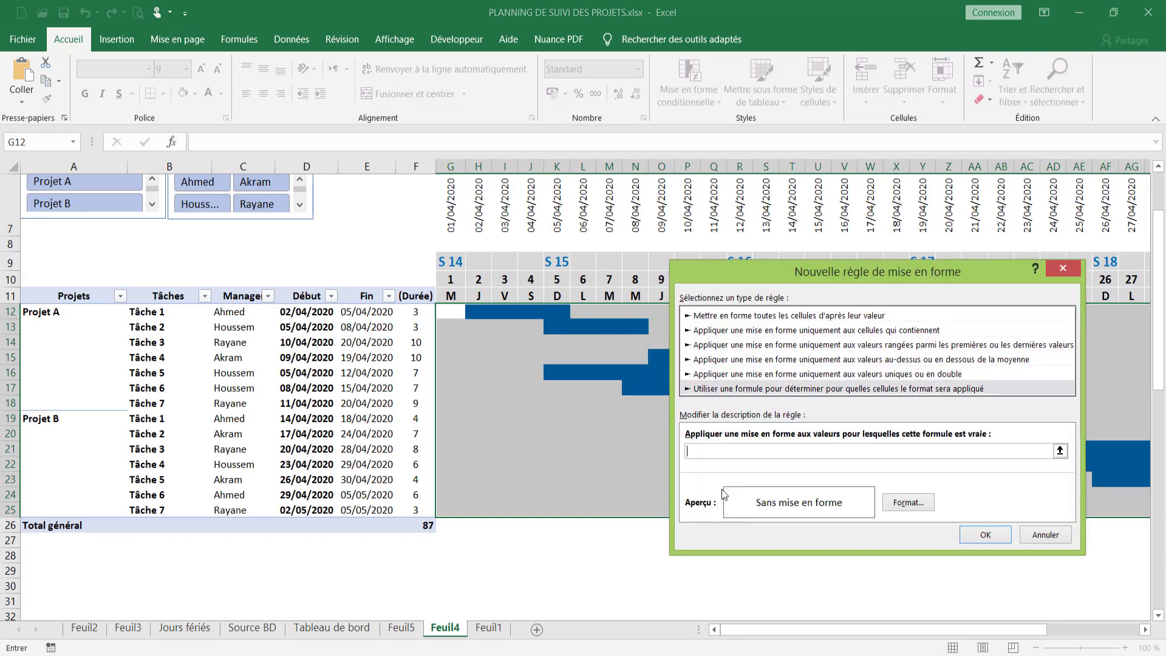
pyautogui.click(159, 316)
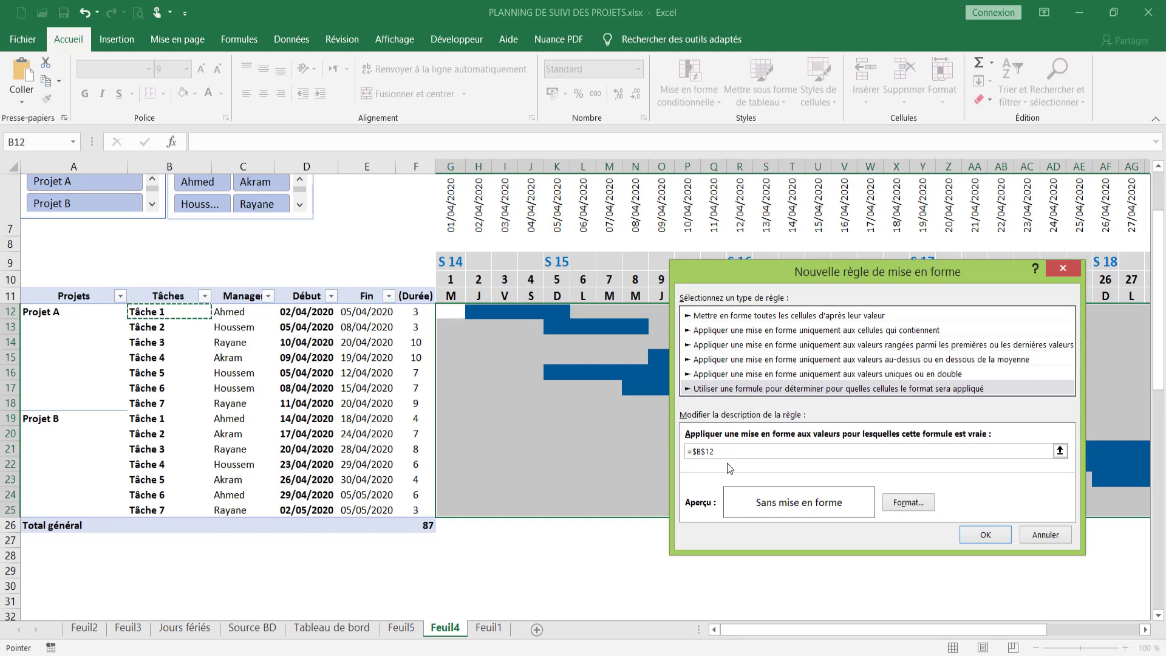
pyautogui.write('<>"')
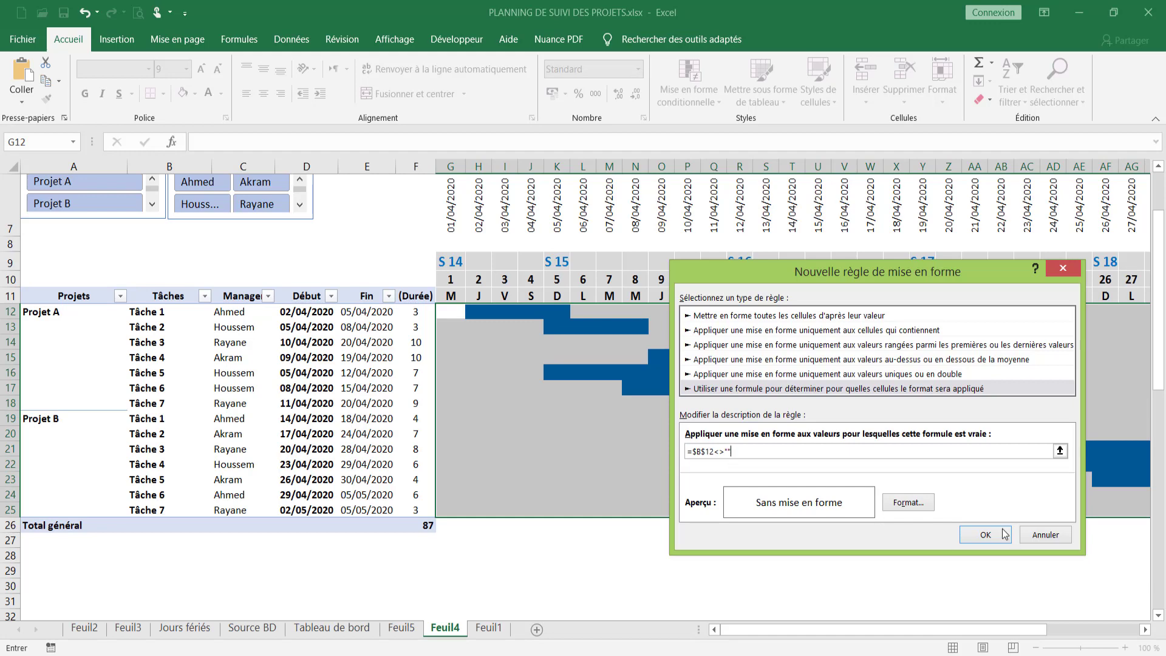
# Format the new rule with a thin grey outline border and apply it to the timeline grid.
pyautogui.click(909, 501)
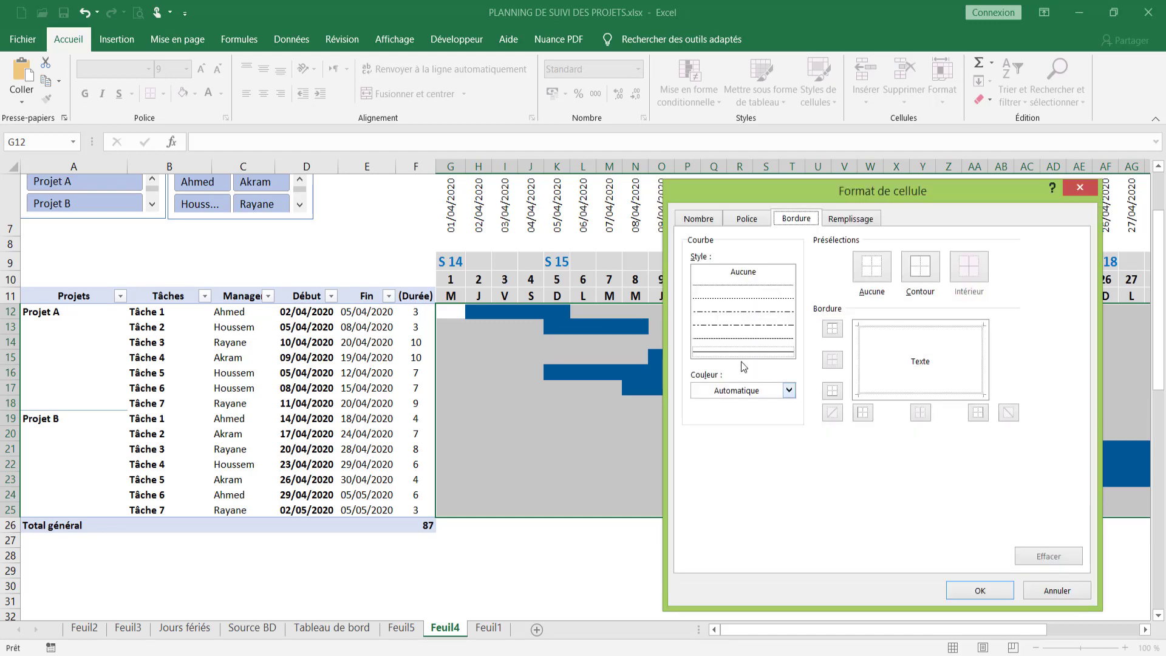
pyautogui.click(788, 391)
pyautogui.click(706, 495)
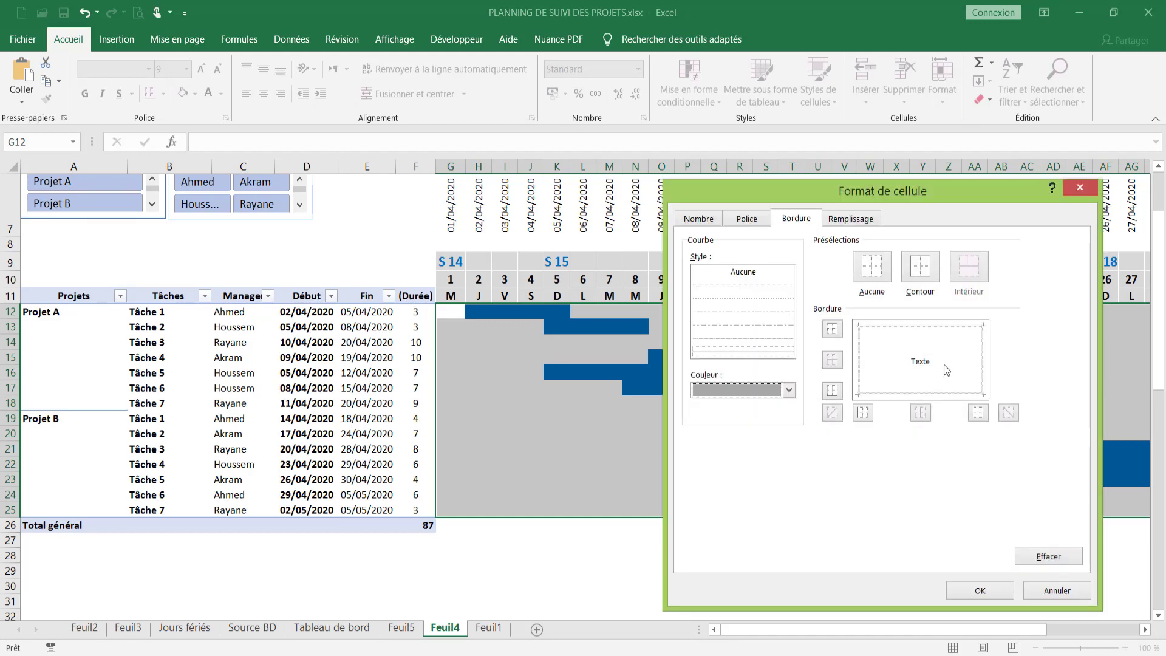
pyautogui.click(922, 278)
pyautogui.click(976, 589)
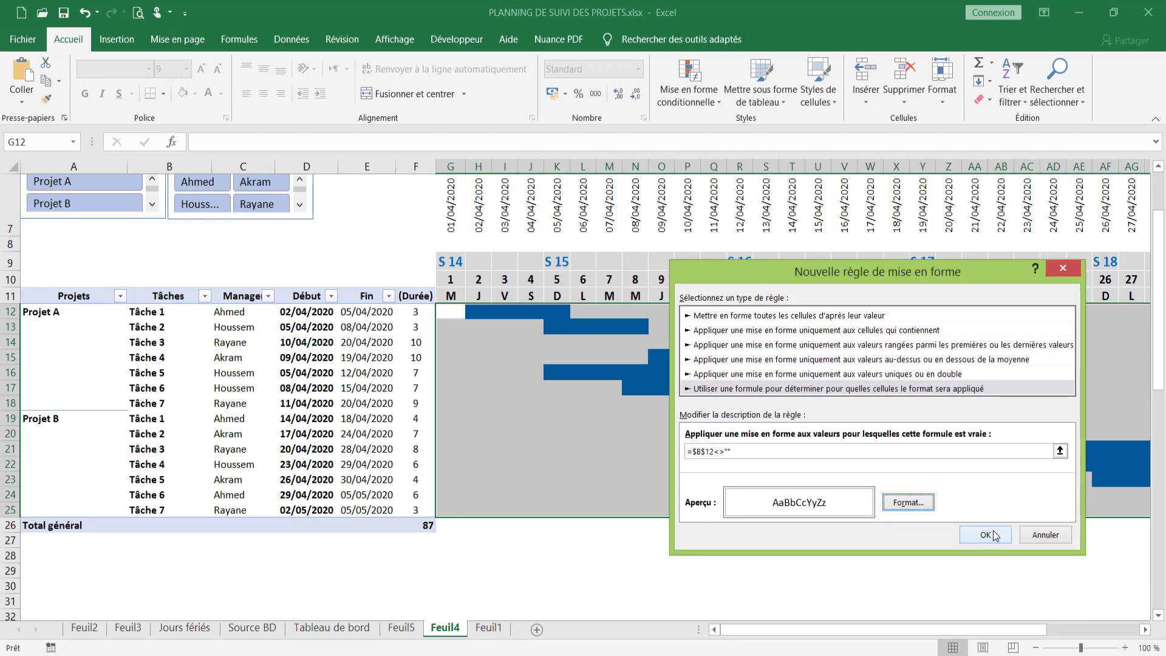
pyautogui.click(979, 598)
pyautogui.click(1089, 526)
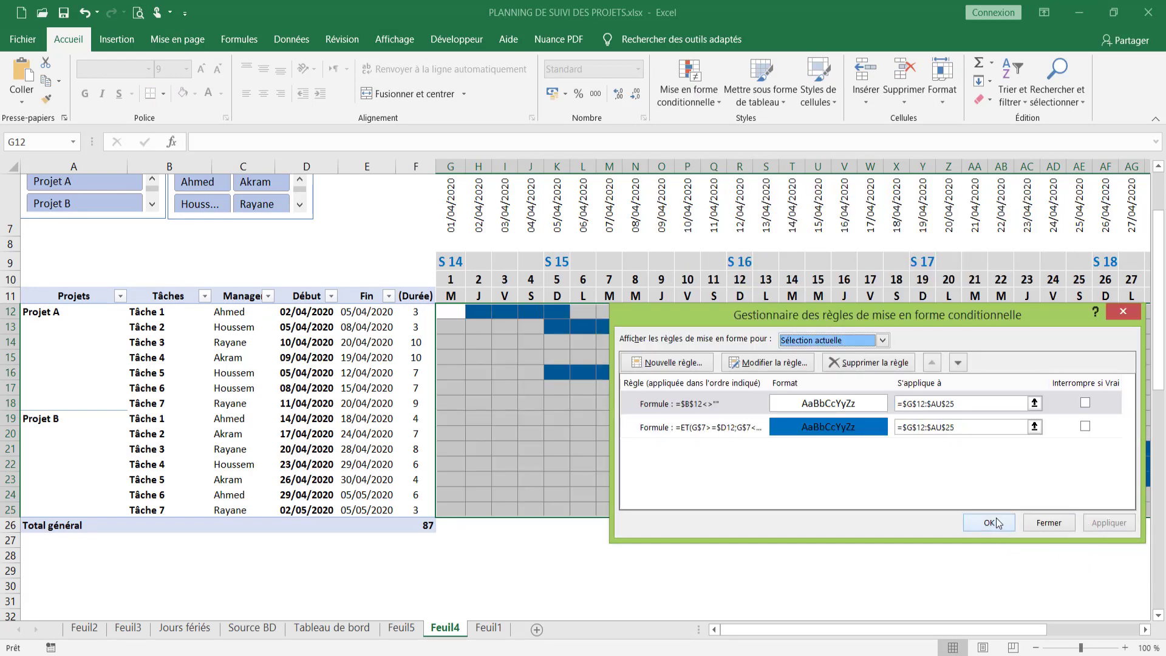
pyautogui.click(990, 523)
pyautogui.click(927, 573)
pyautogui.moveTo(927, 629)
pyautogui.mouseDown()
pyautogui.moveTo(947, 628)
pyautogui.moveTo(927, 625)
pyautogui.mouseUp()
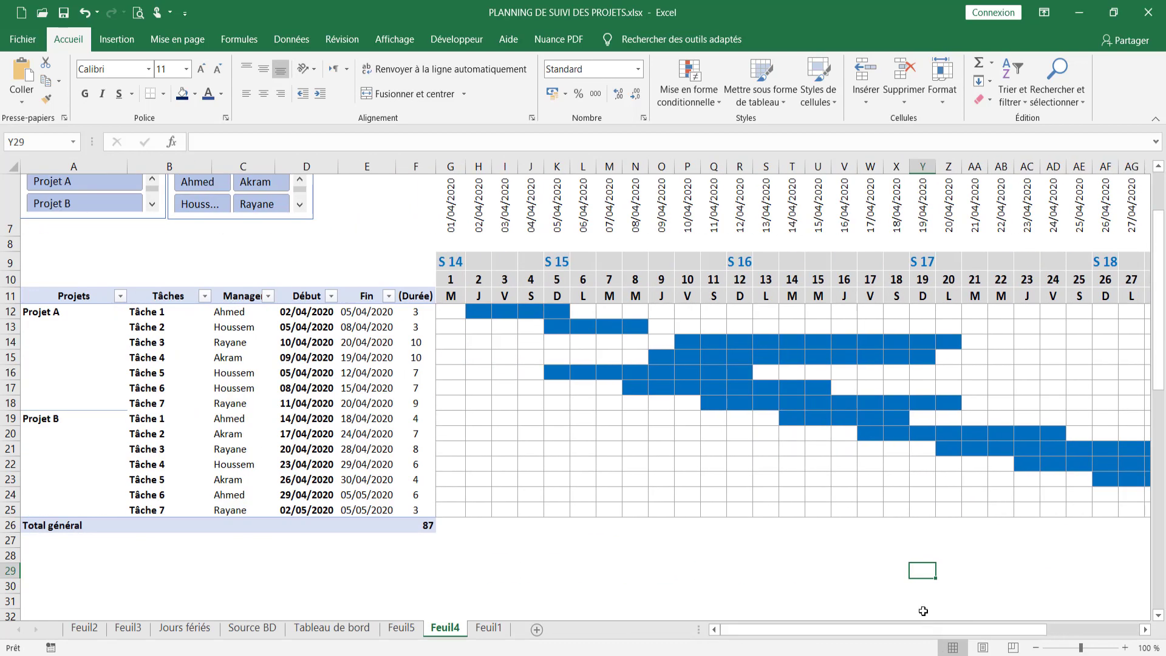
pyautogui.scroll(2, 625, 413)
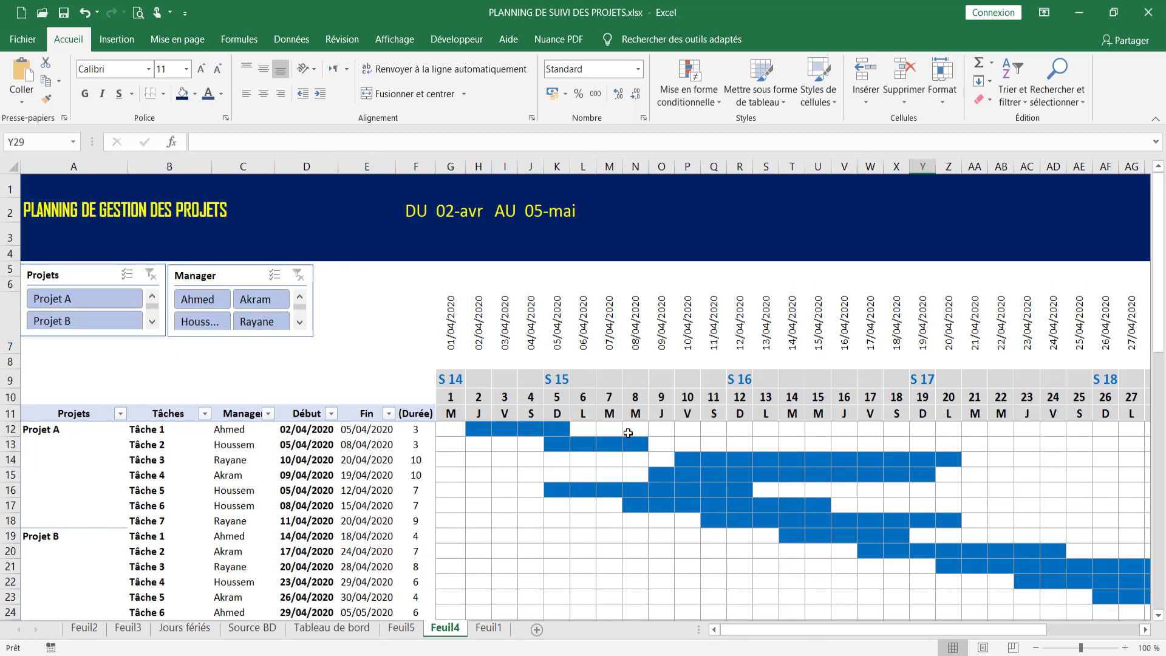
pyautogui.scroll(-1, 641, 468)
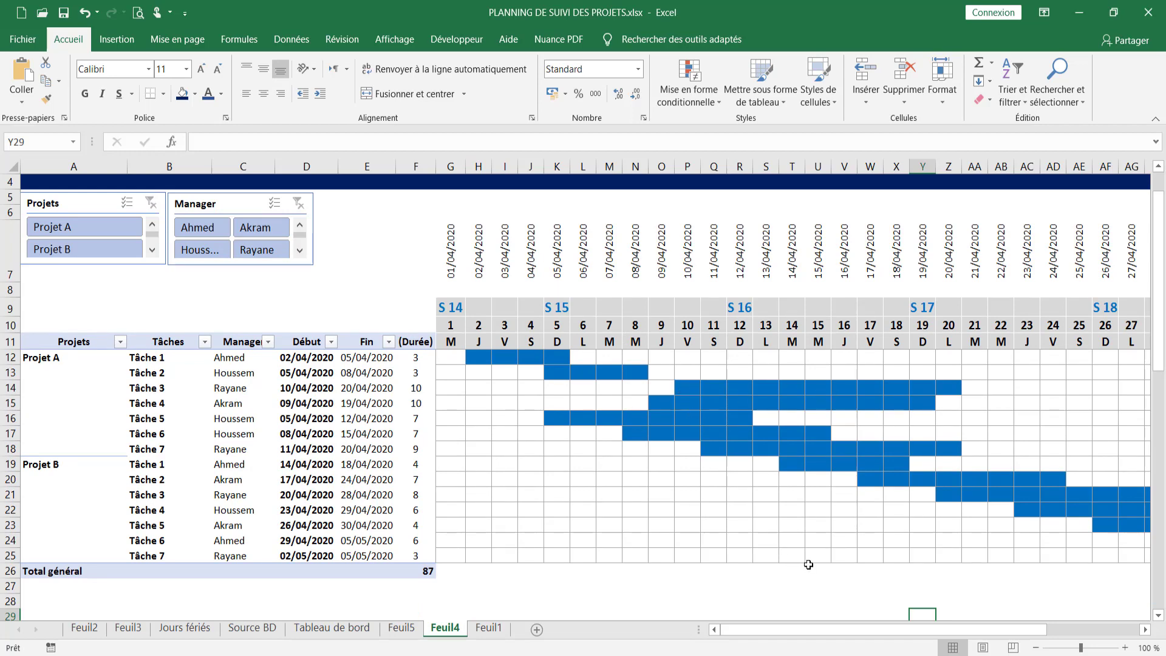
pyautogui.moveTo(848, 629); pyautogui.dragTo(931, 627)
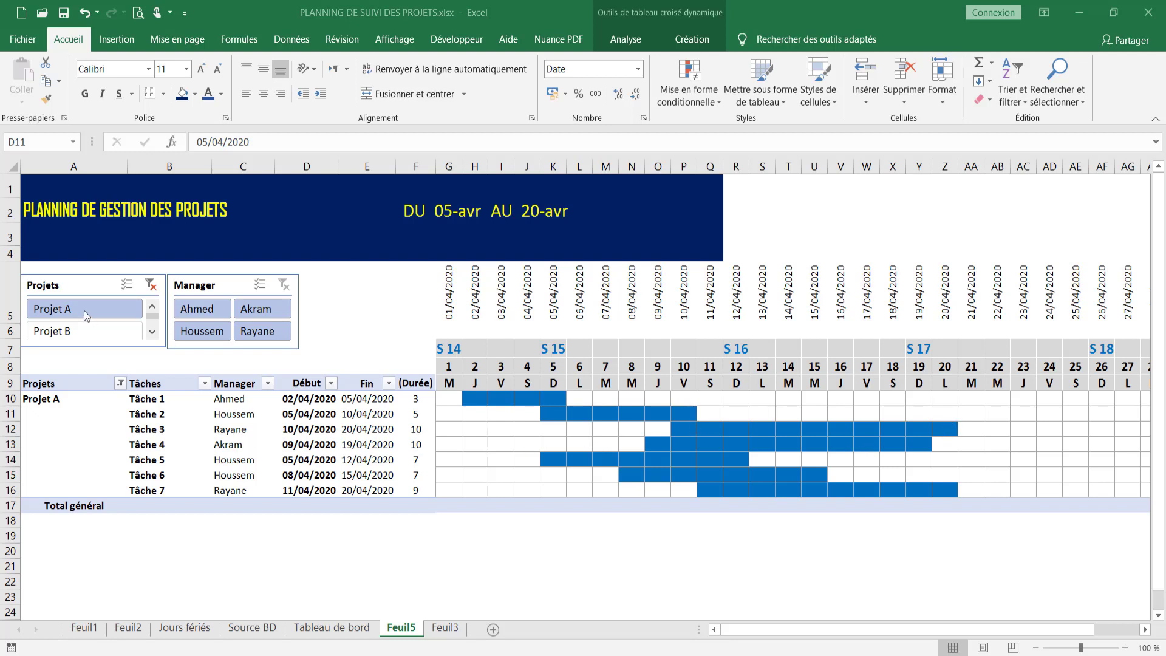
# Filter the Feuil5 planning to Projet B, and set Projet A's Tâche 2 duration to 7 in the Feuil3 table.
pyautogui.click(87, 341)
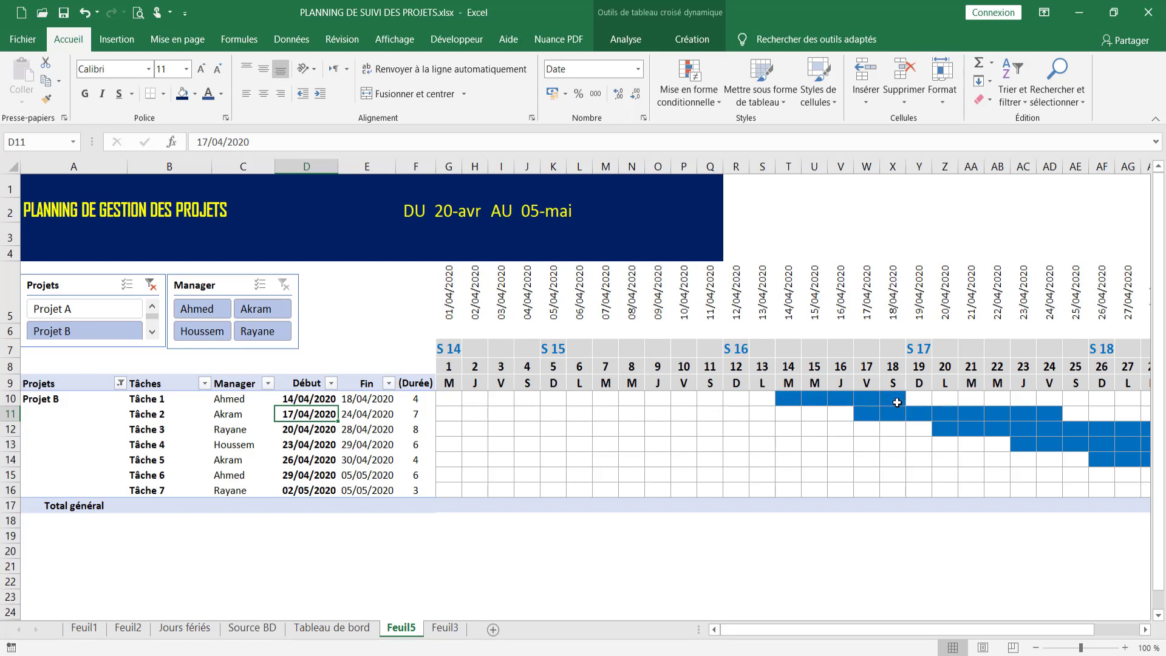
pyautogui.click(455, 628)
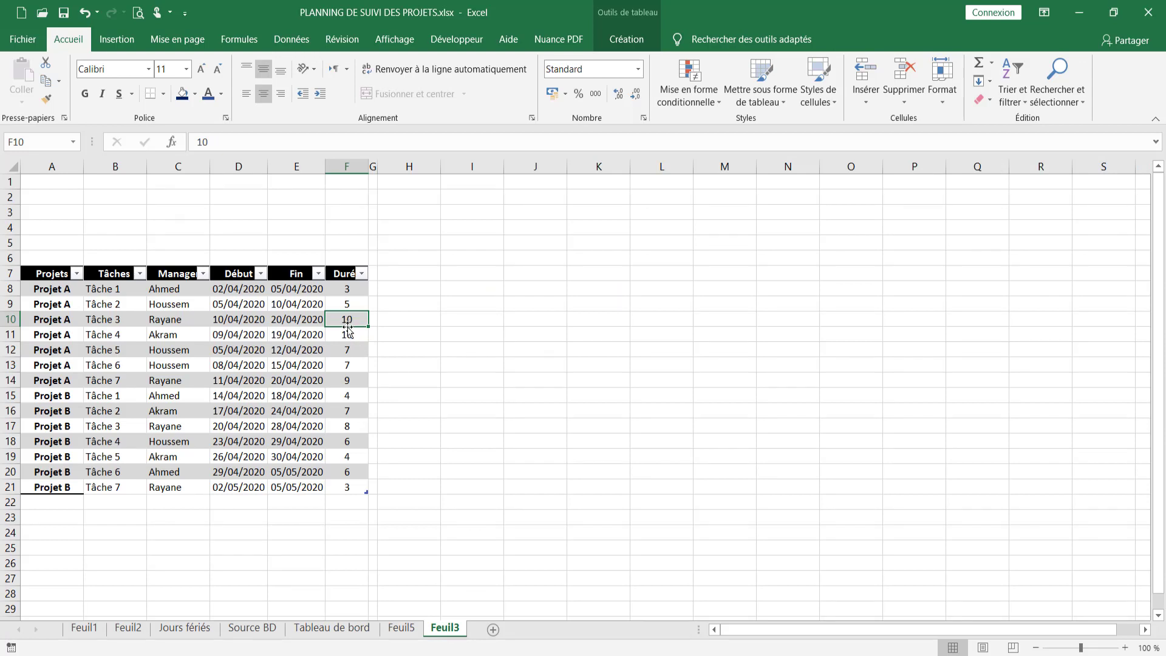
pyautogui.click(346, 303)
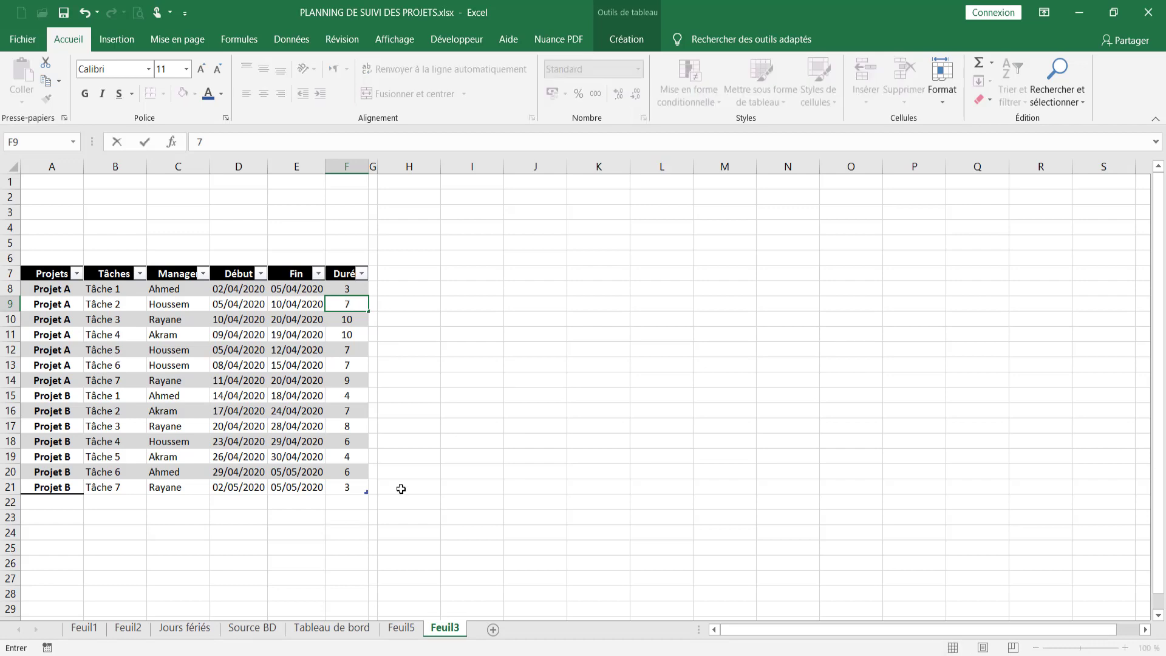
# Refresh all pivot table data on Feuil5 and filter the planning to Projet A.
pyautogui.click(407, 632)
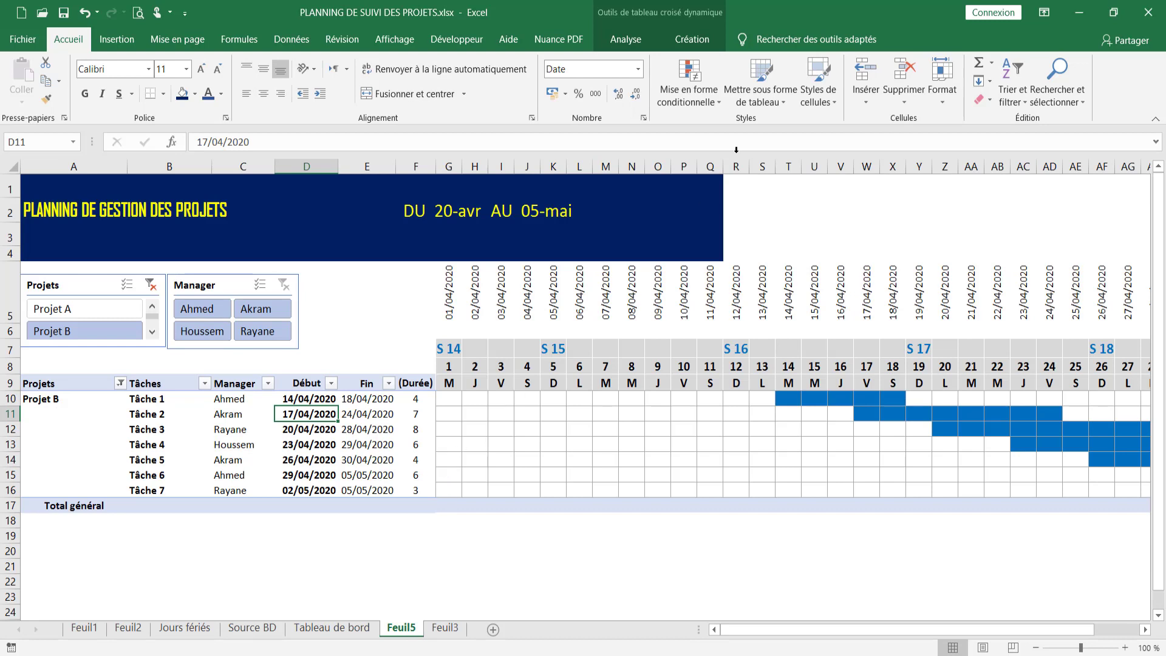
pyautogui.click(624, 39)
pyautogui.click(562, 102)
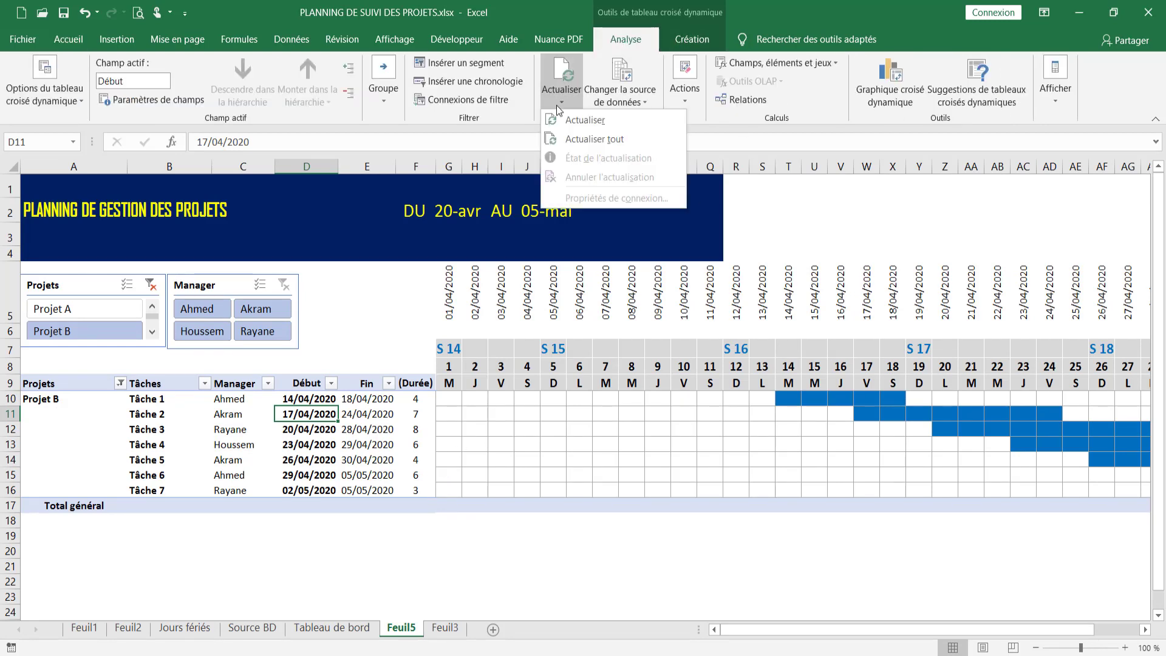
pyautogui.click(571, 139)
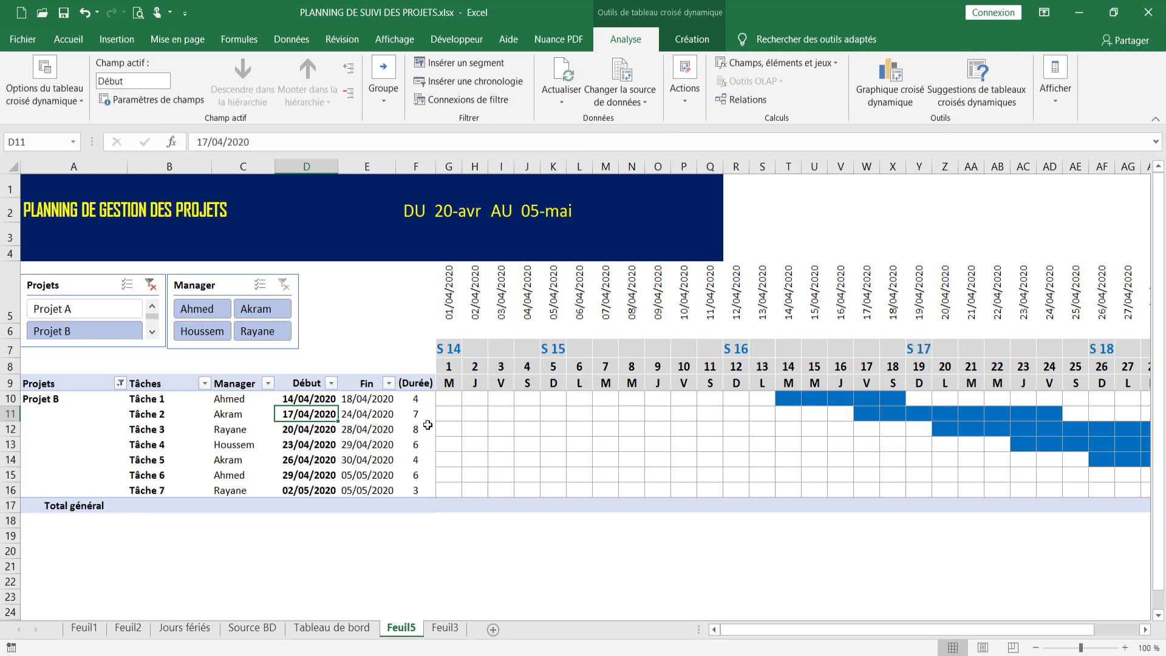
pyautogui.moveTo(427, 425)
pyautogui.click(91, 308)
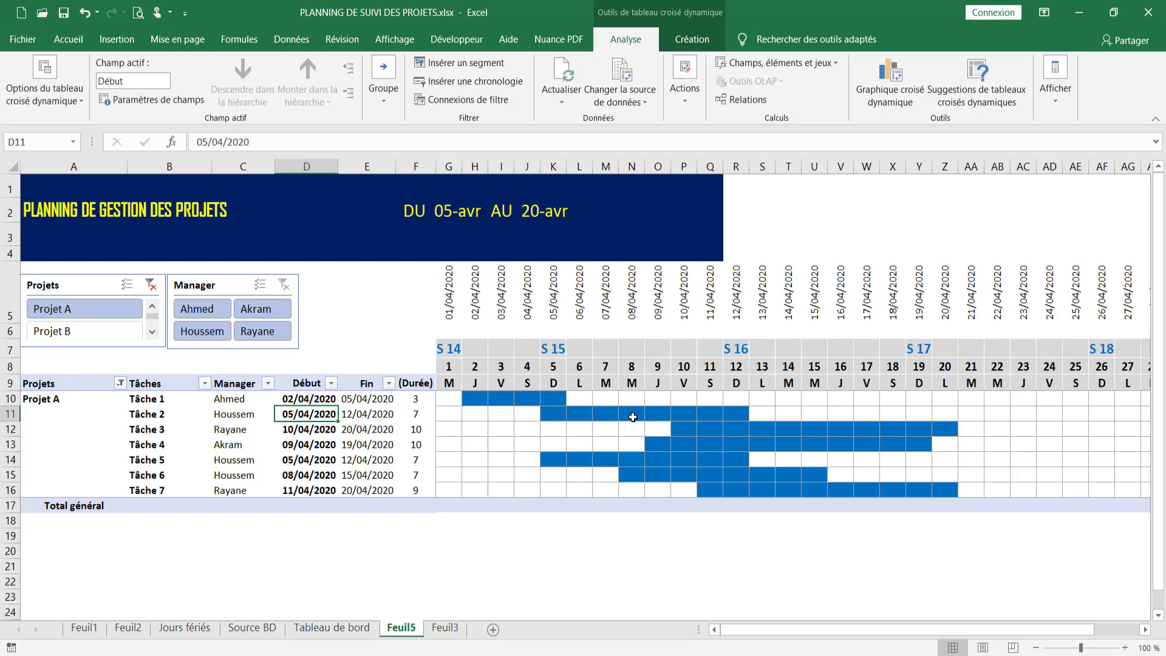
# Undo the last slicer selection, and set Projet A's Tâche 2 duration to 4 in the Feuil3 table.
pyautogui.click(445, 628)
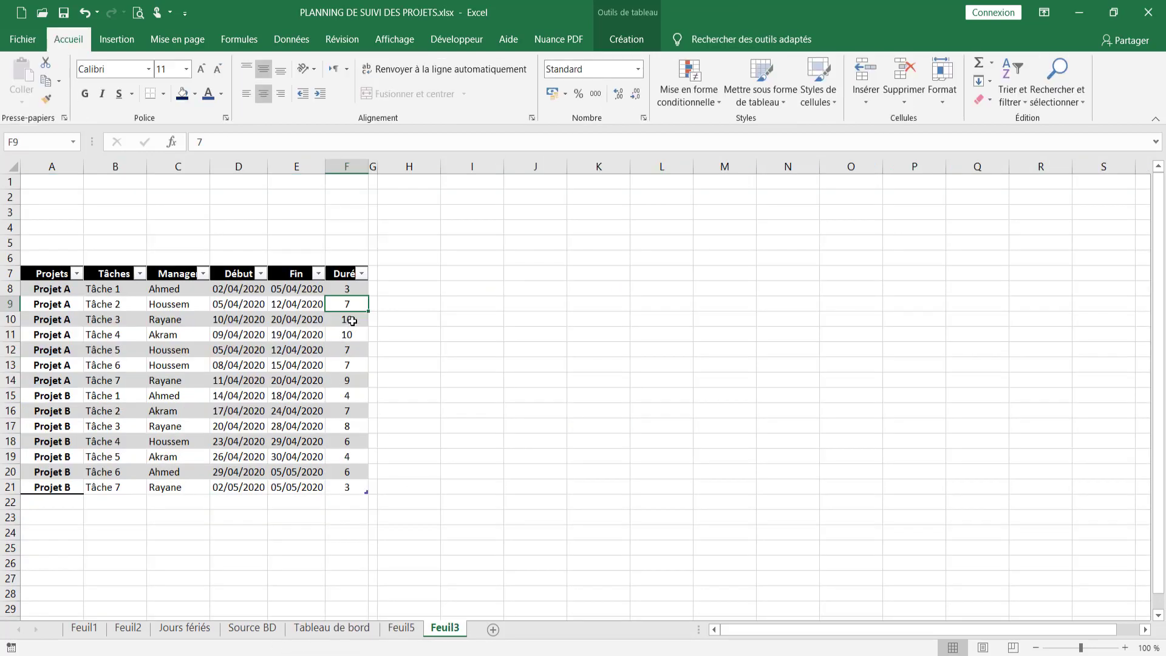
pyautogui.click(83, 17)
pyautogui.click(445, 628)
pyautogui.write('4')
pyautogui.press('Return')
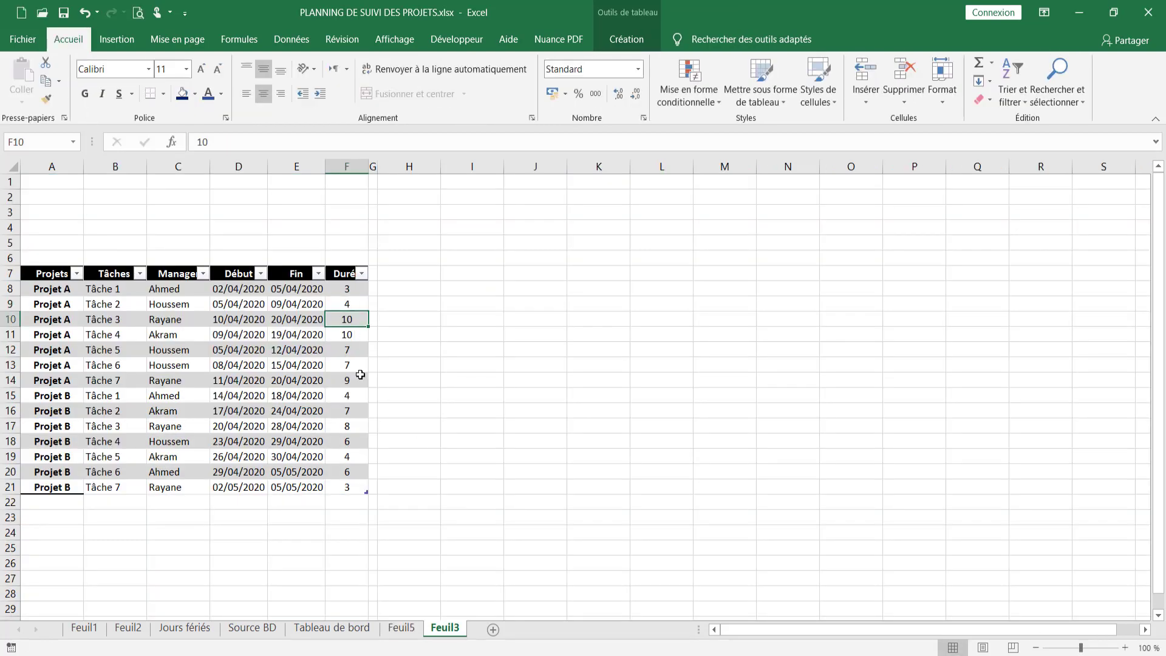
# Filter the Feuil5 planning to Projet A again and refresh its pivot table.
pyautogui.click(400, 628)
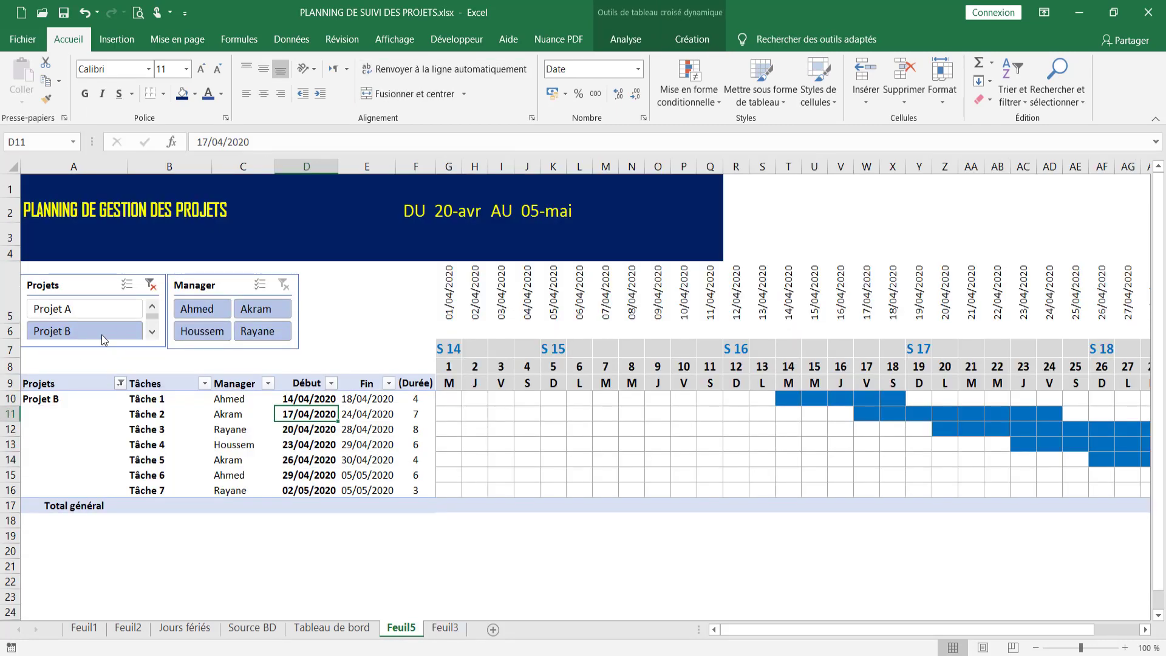
pyautogui.click(94, 313)
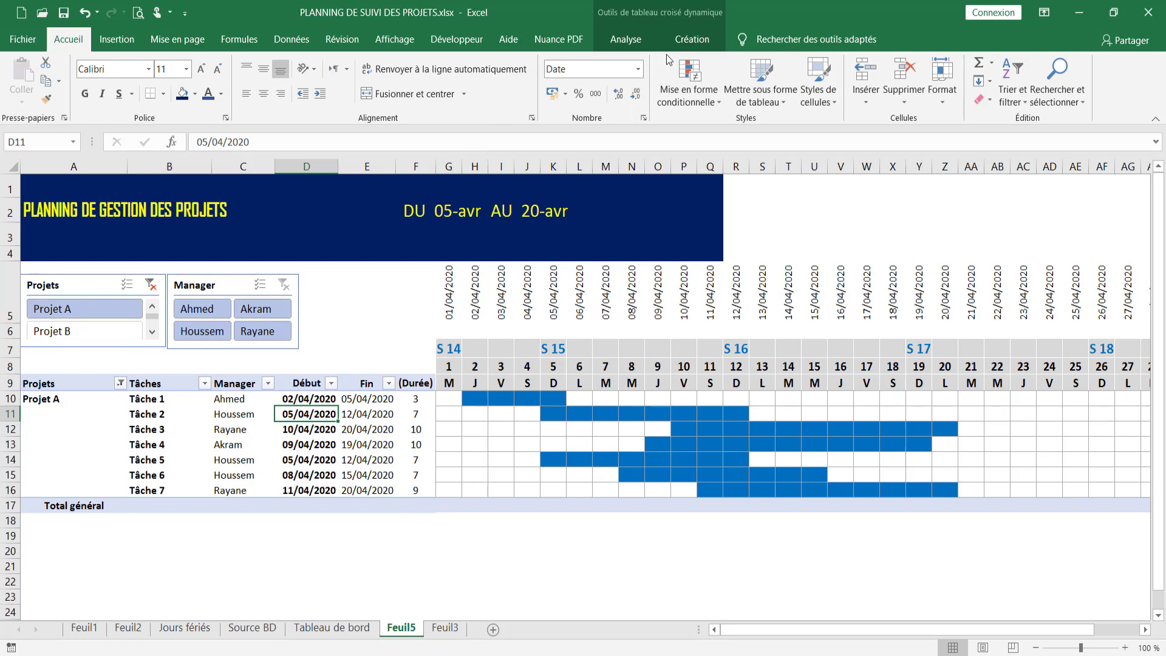
pyautogui.click(692, 38)
pyautogui.click(632, 39)
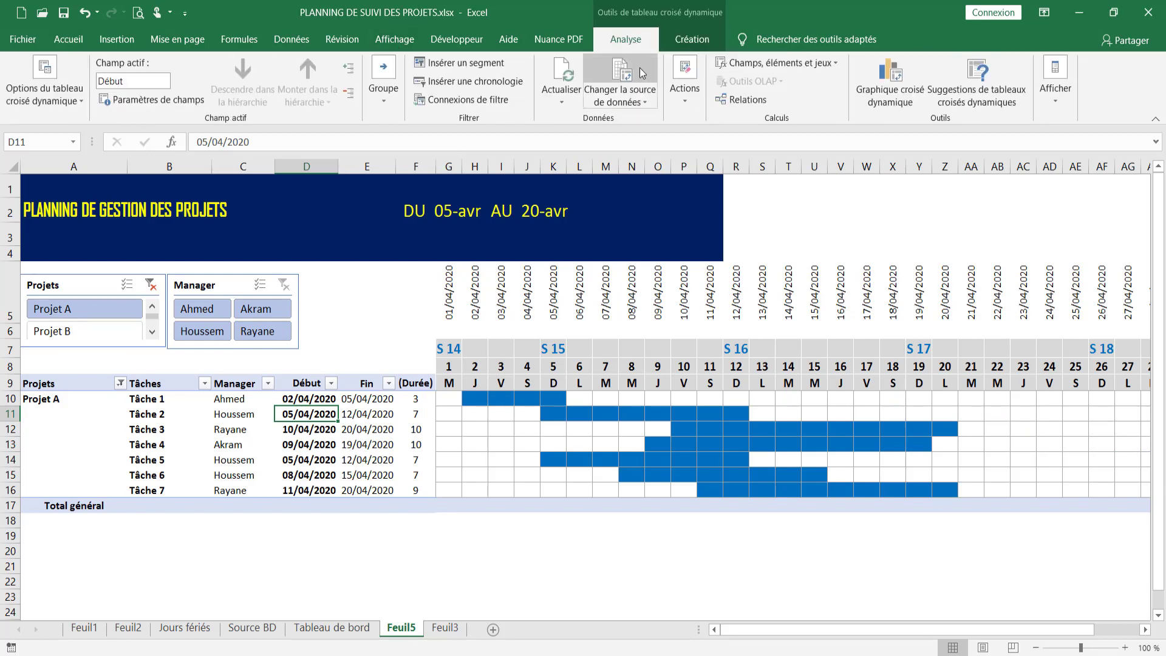
pyautogui.click(561, 76)
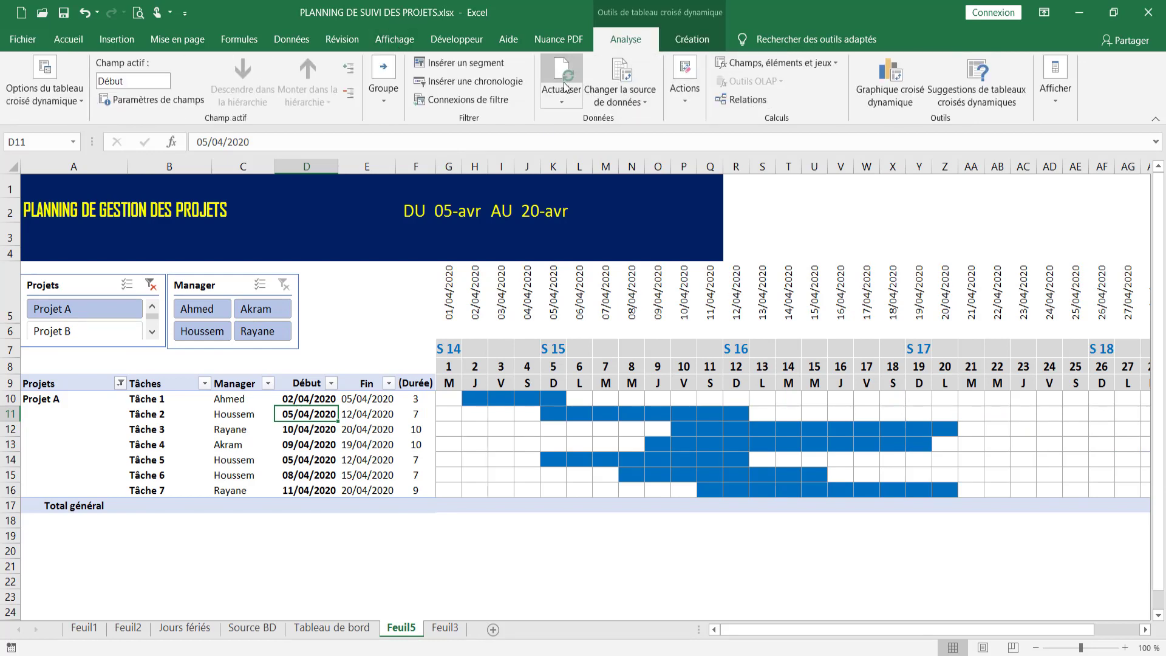